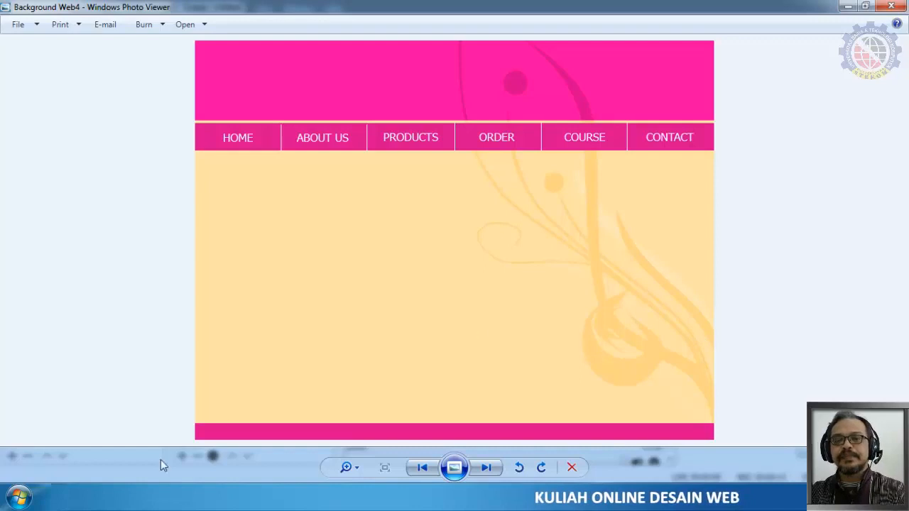
Step: Switch to Photoshop and create a new document 960 pixels wide and 650 pixels high
click(225, 497)
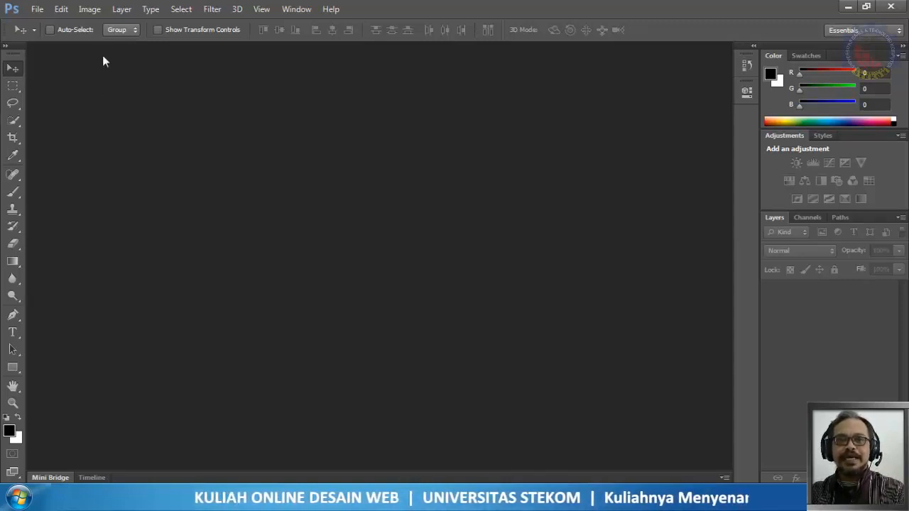
click(37, 10)
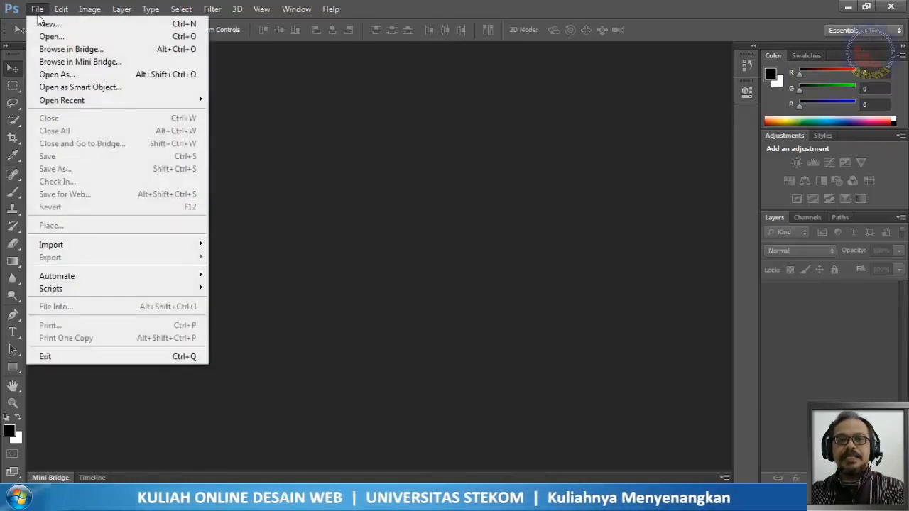
click(44, 25)
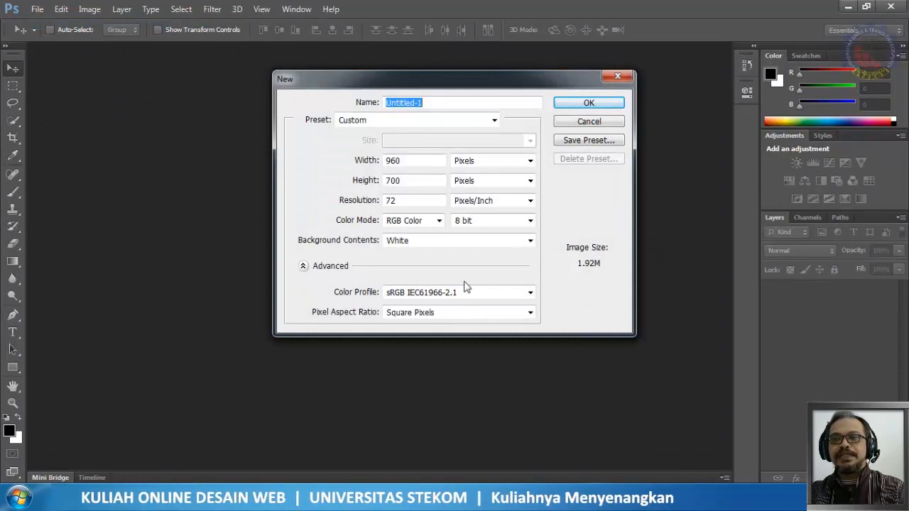
click(406, 161)
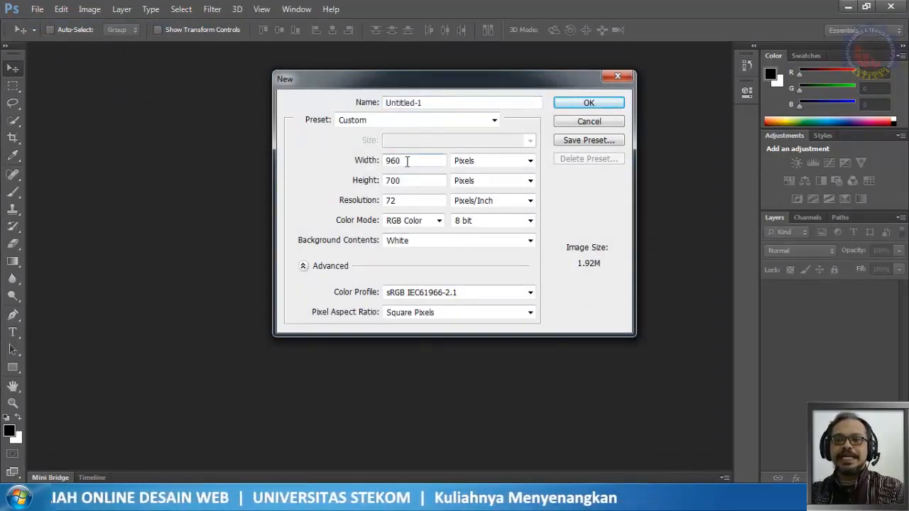
drag(404, 161, 365, 160)
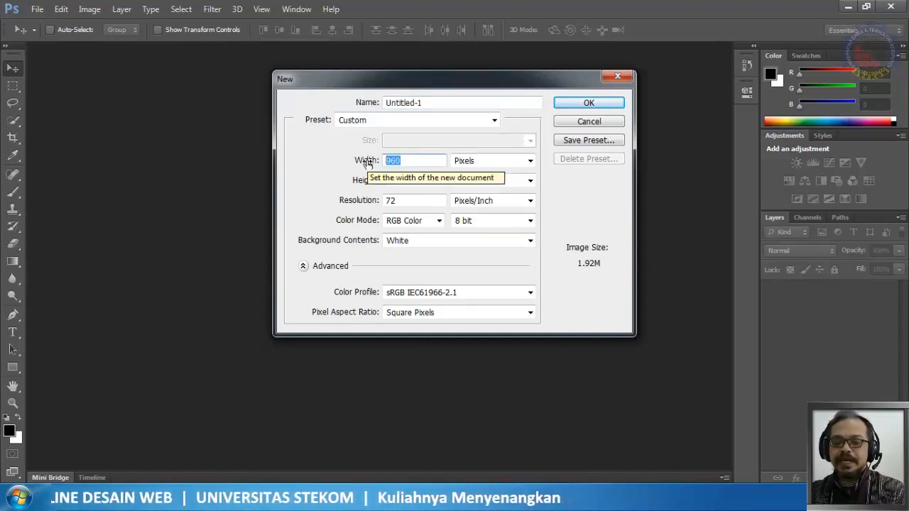
text(960)
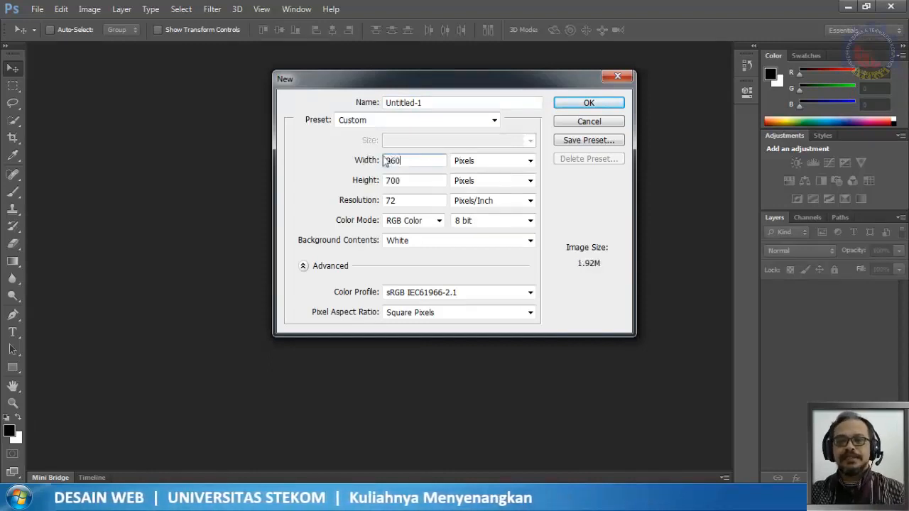
drag(410, 181, 385, 181)
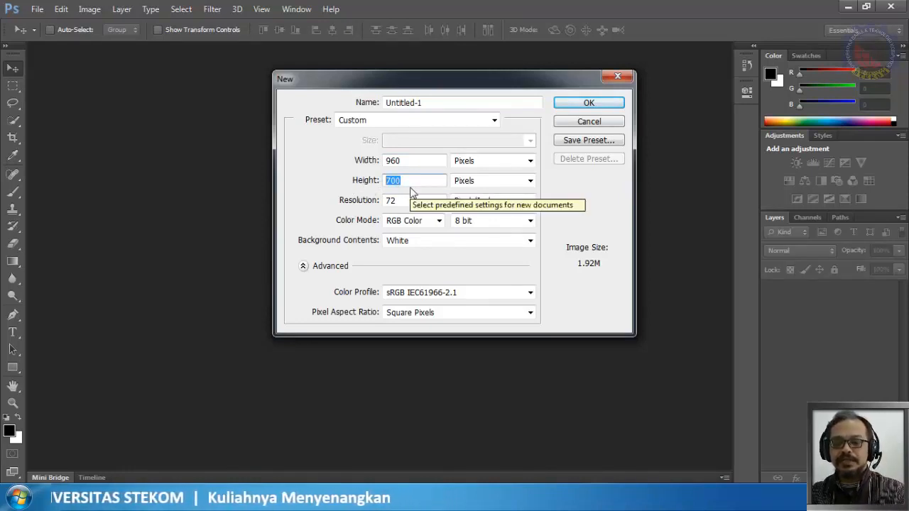
text(650)
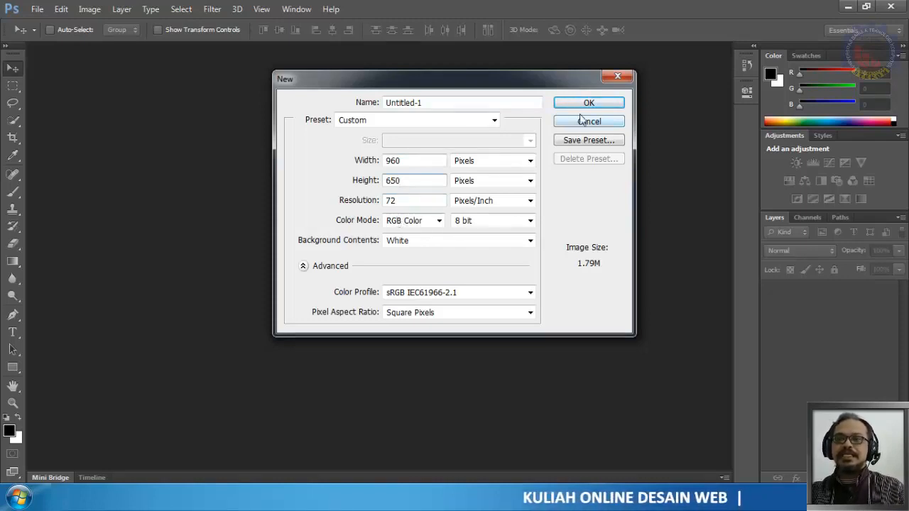
click(601, 107)
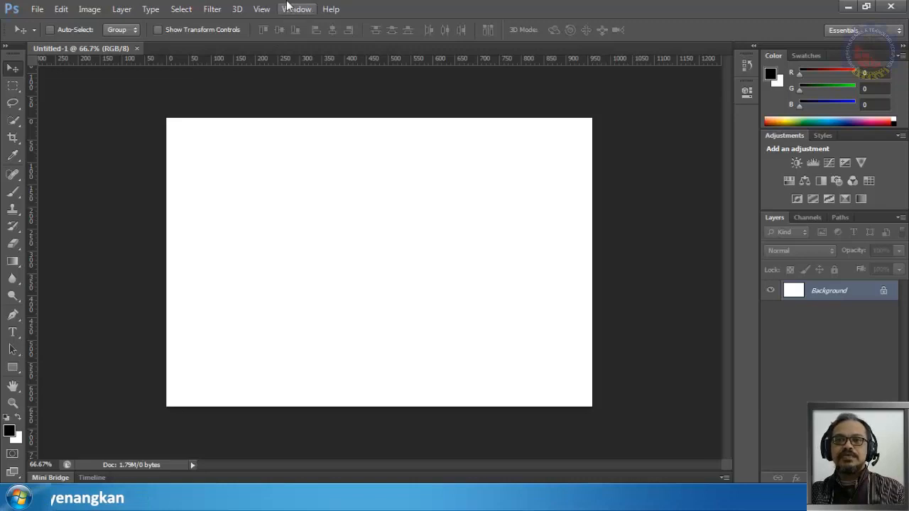
Step: Hide the document rulers and show them again
click(262, 10)
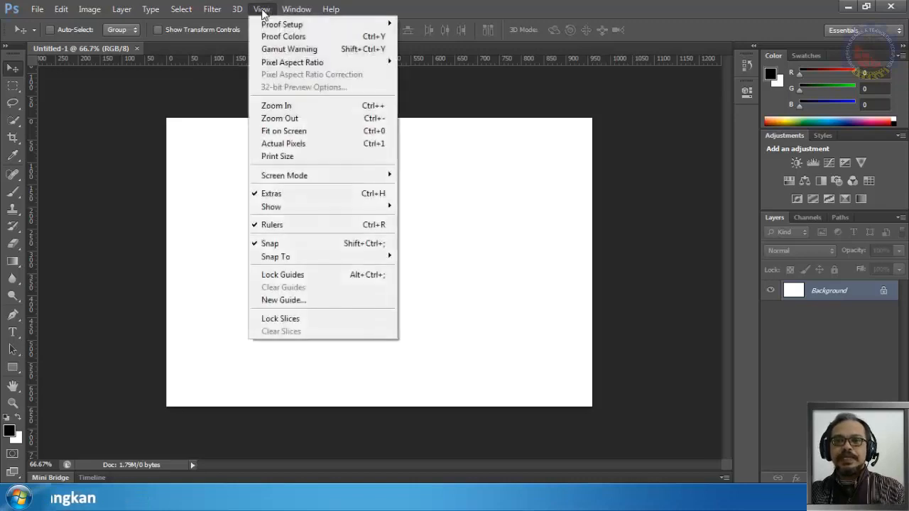
click(271, 225)
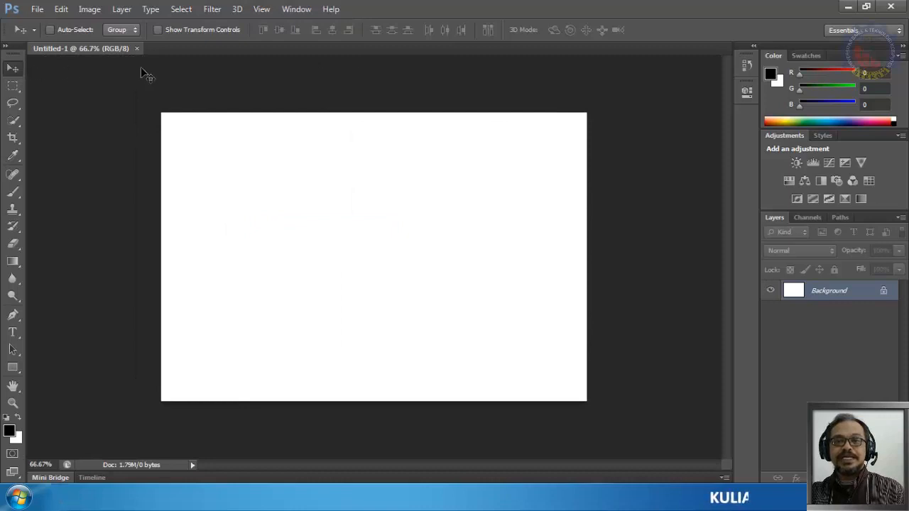
click(259, 10)
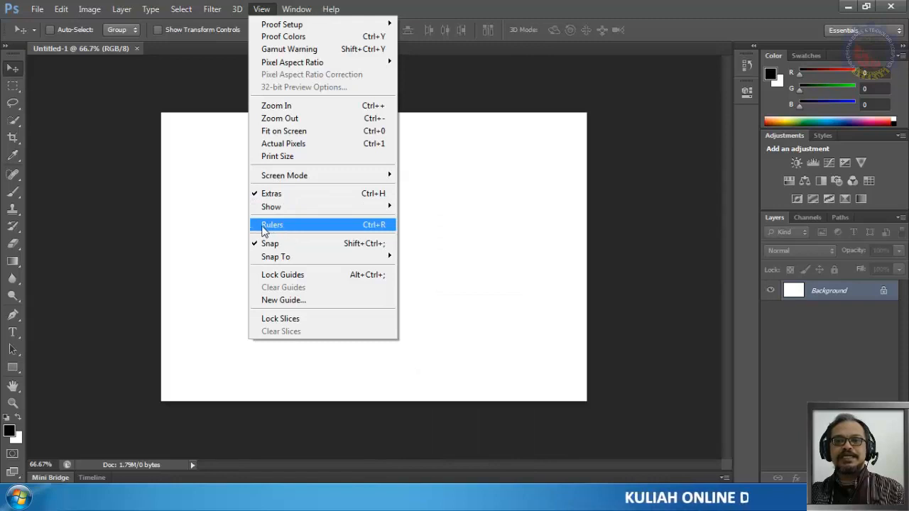
click(270, 224)
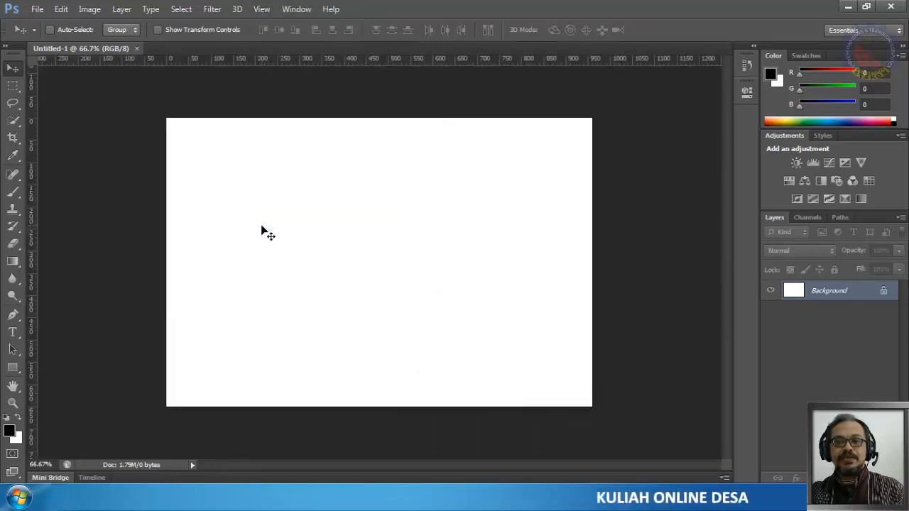
click(262, 8)
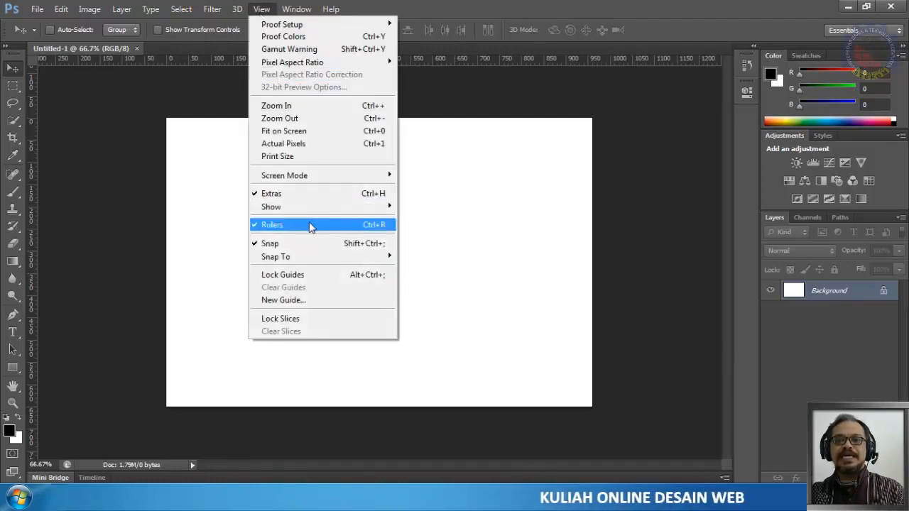
click(128, 225)
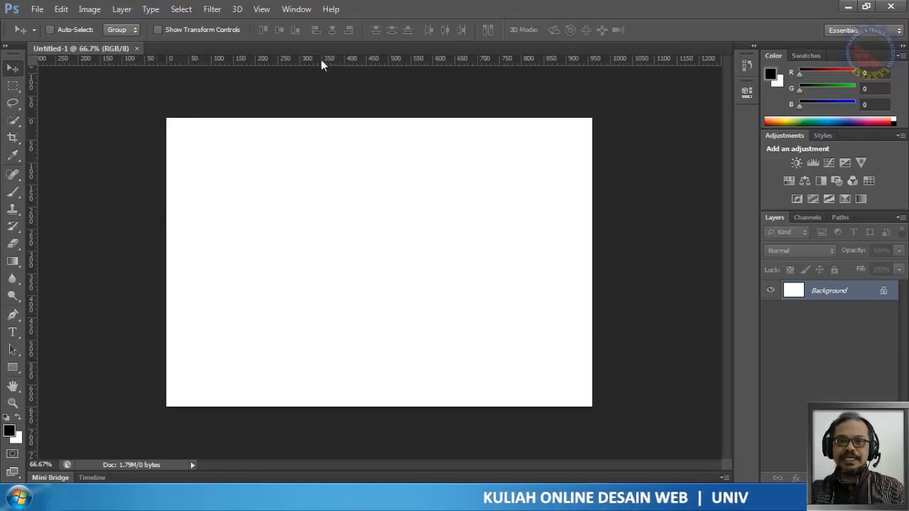
Step: Place a horizontal guide about 150 pixels below the canvas's upper edge and remove it, twice
drag(321, 64, 317, 185)
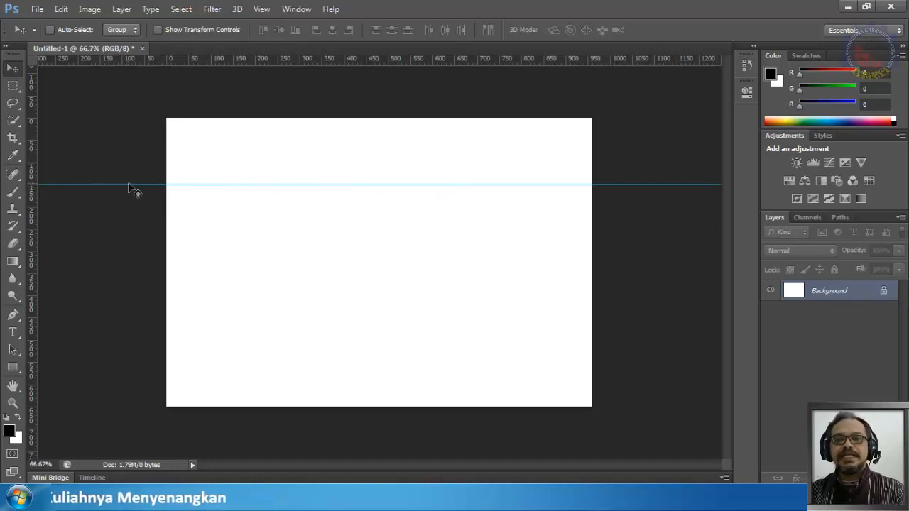
drag(129, 185, 219, 64)
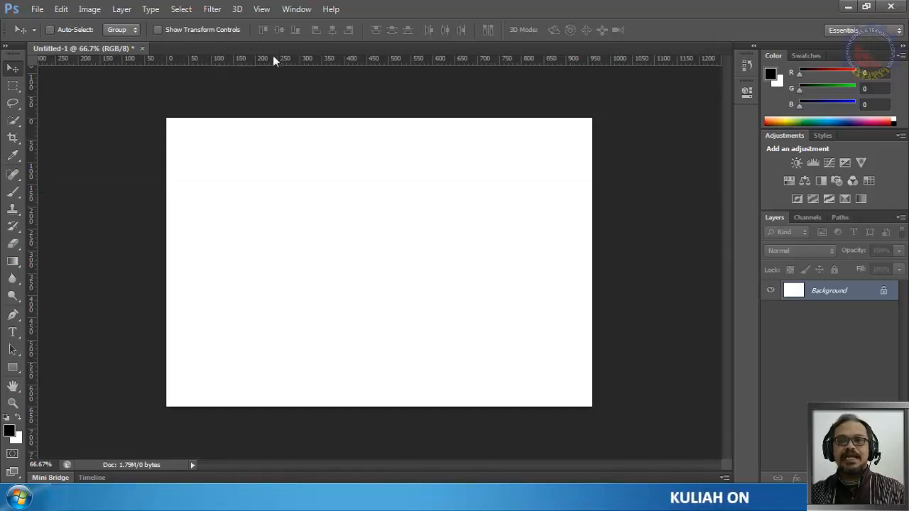
drag(274, 60, 249, 186)
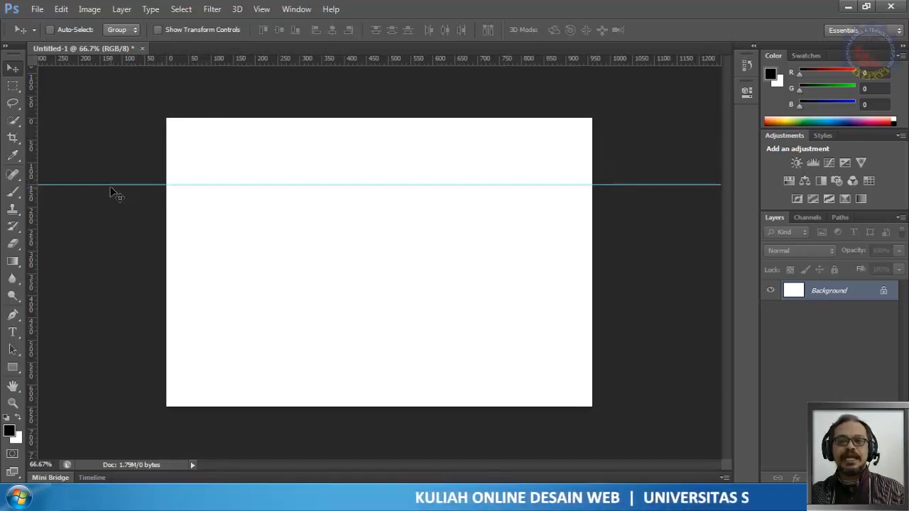
drag(111, 185, 127, 59)
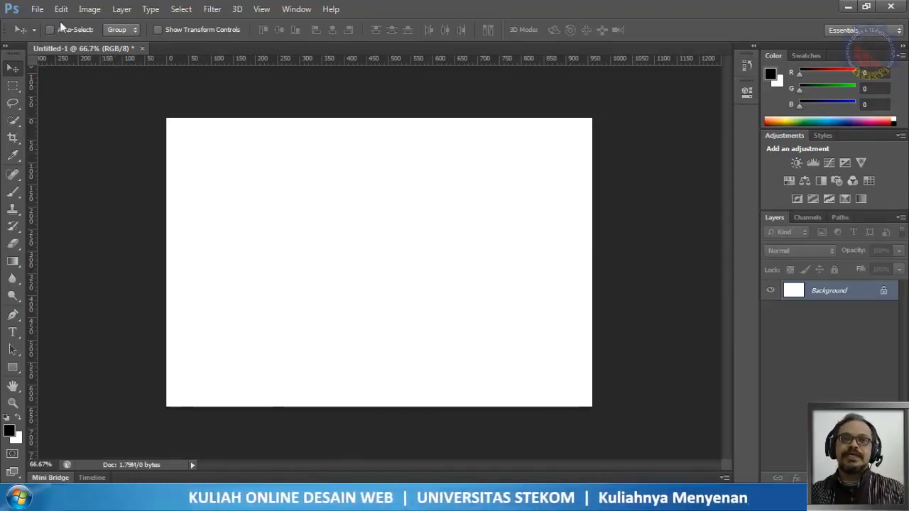
Step: Create a second new document 960 pixels wide and 150 pixels high for the header
click(37, 9)
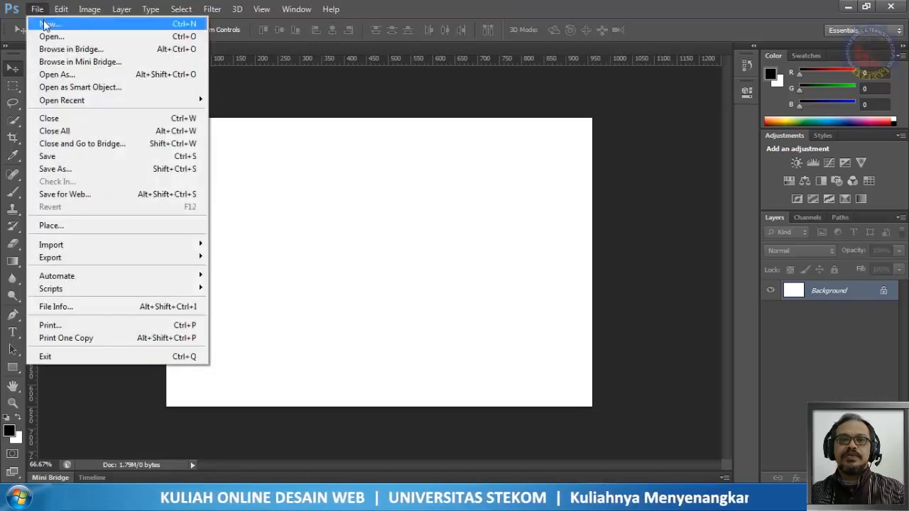
click(41, 24)
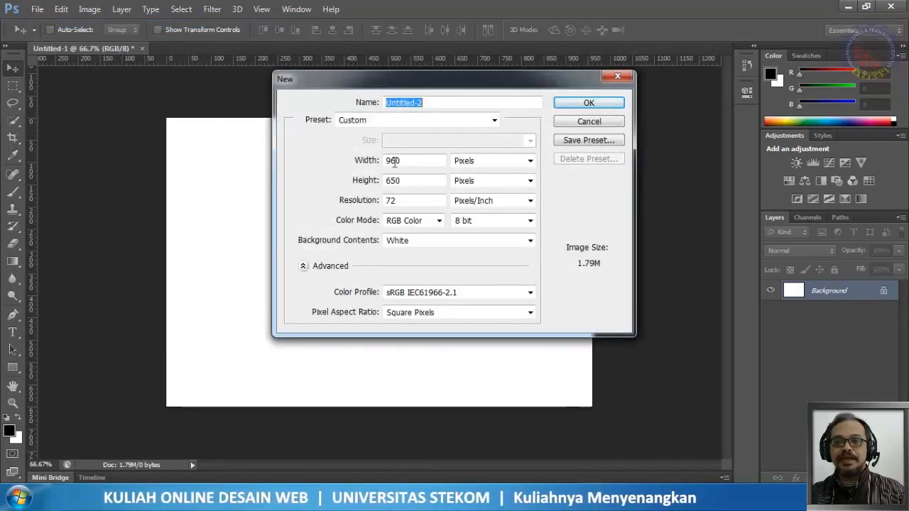
drag(410, 181, 375, 183)
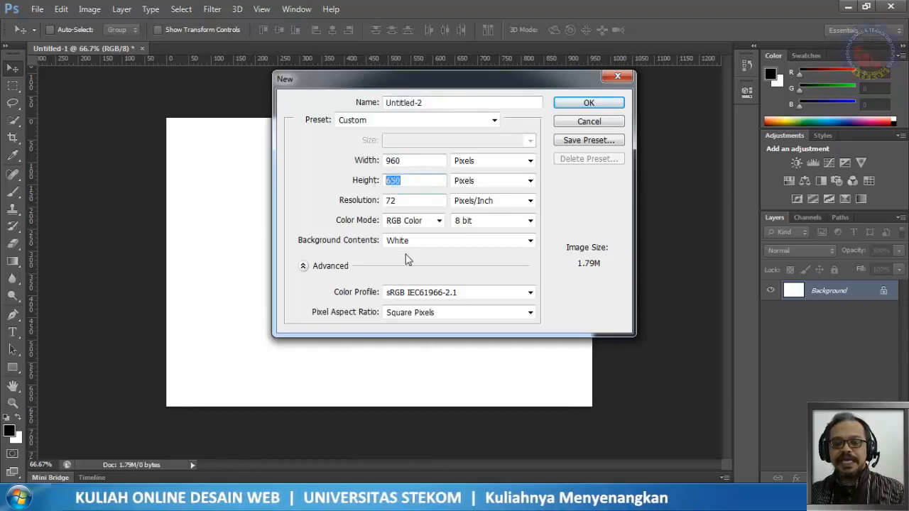
text(150)
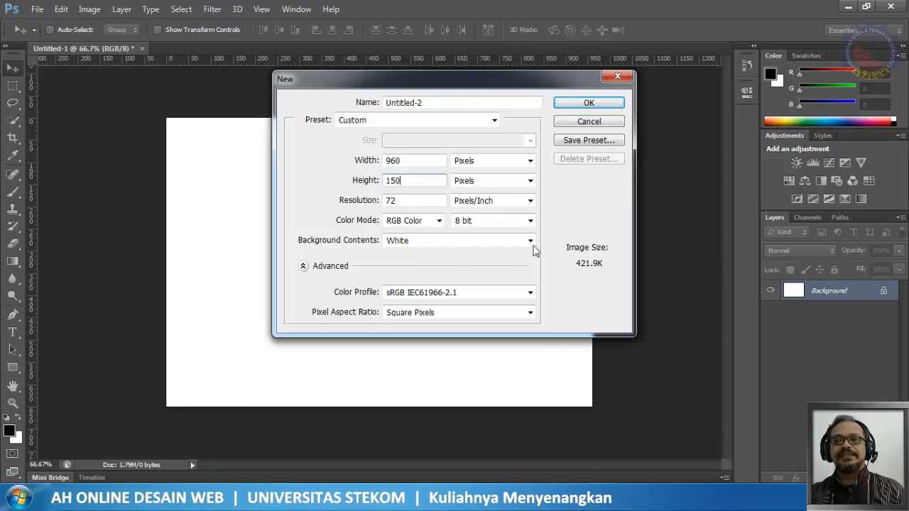
click(589, 103)
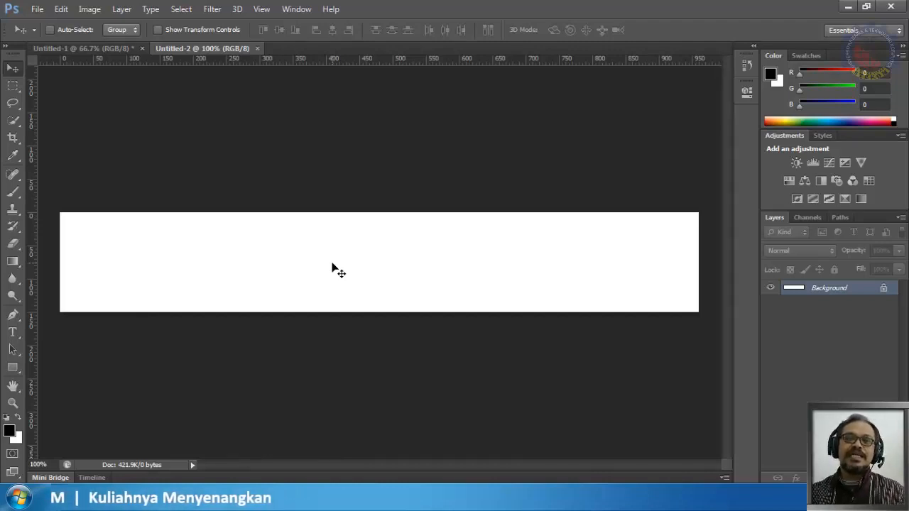
Step: Add the text "CLASSICCARS.com" near the upper left of the white banner canvas and commit it
click(13, 332)
click(9, 70)
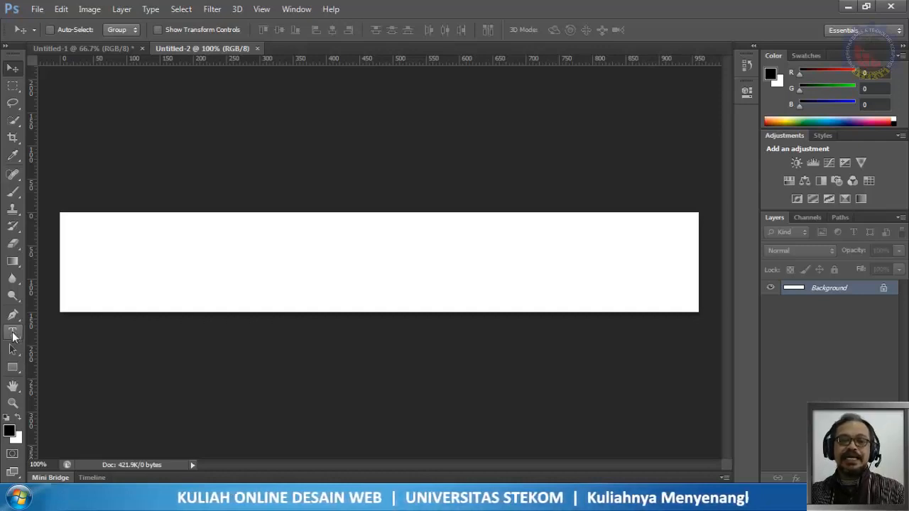
click(14, 334)
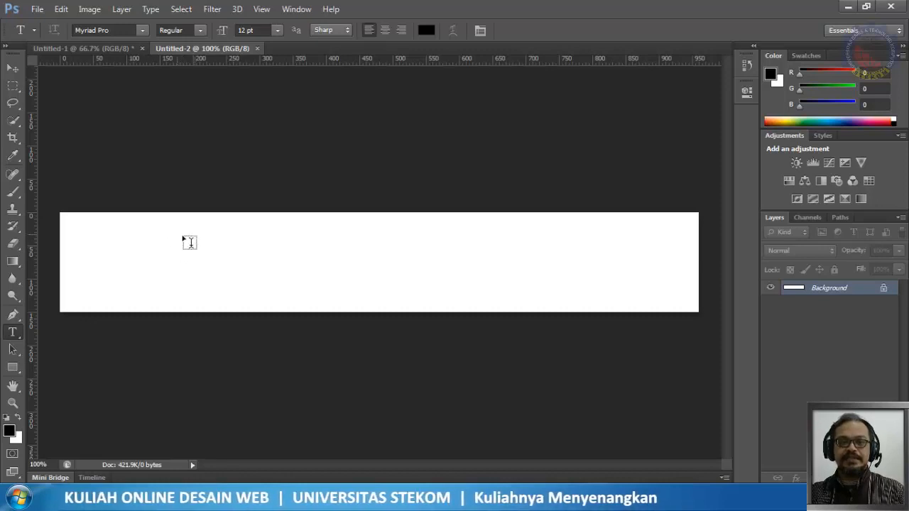
click(170, 229)
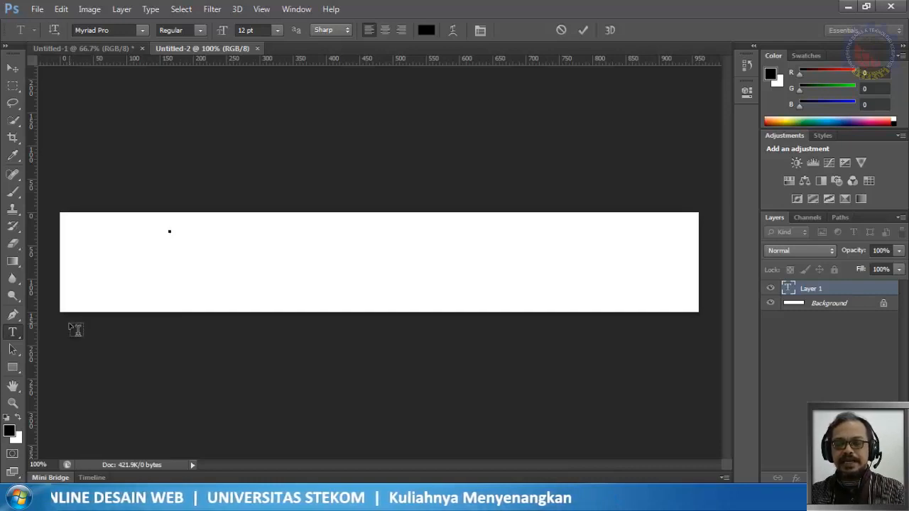
text(CLASSICCARS)
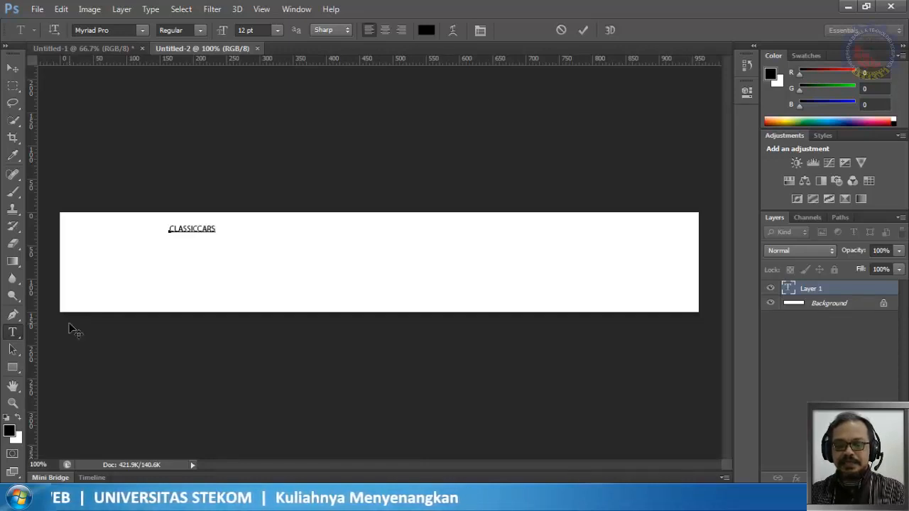
text(com)
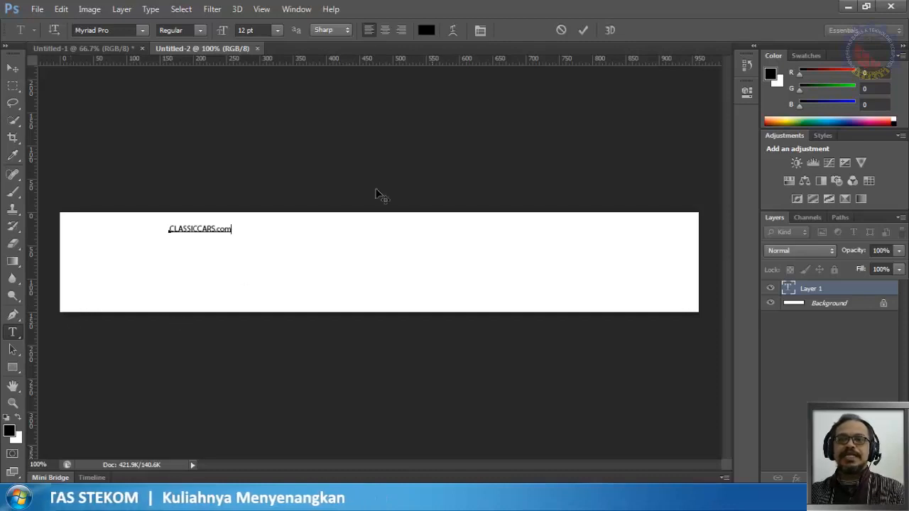
click(584, 29)
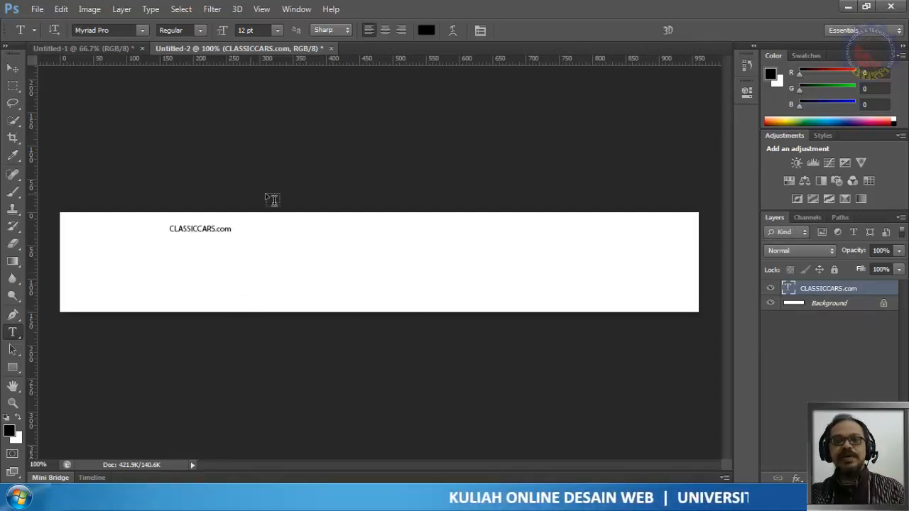
click(827, 305)
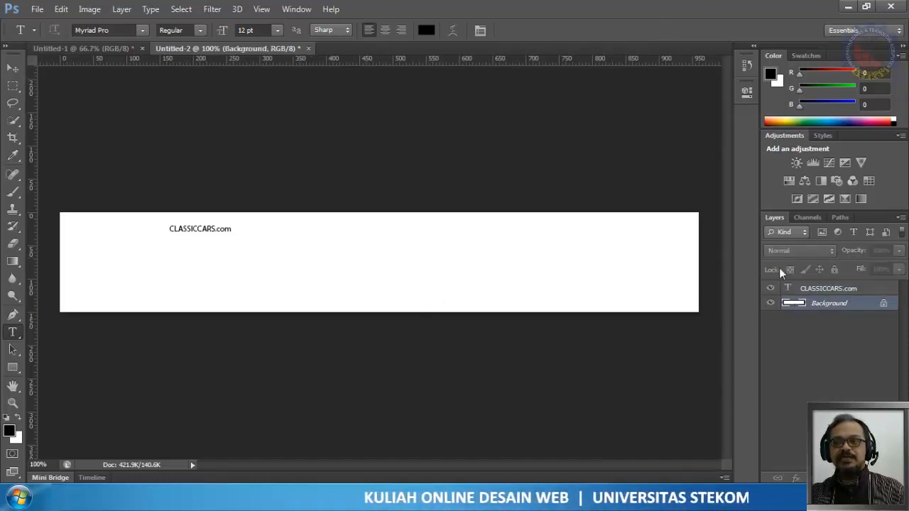
click(815, 290)
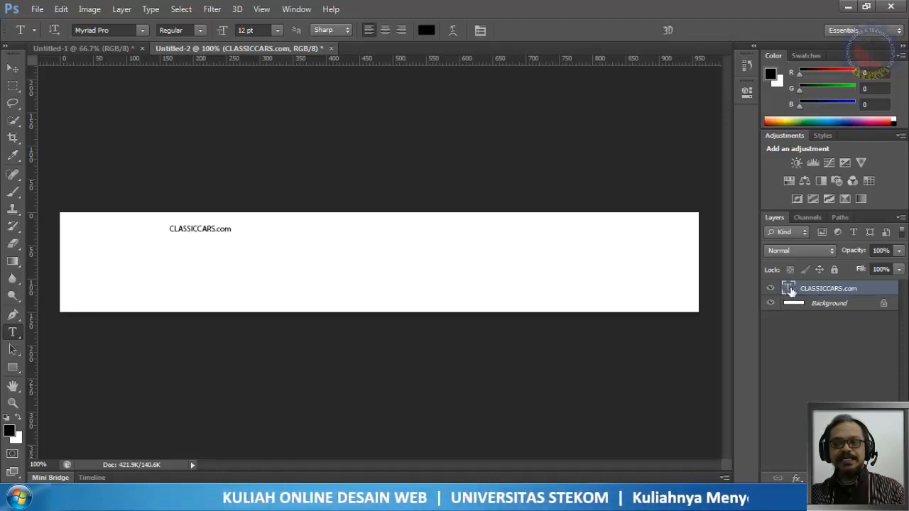
double_click(839, 291)
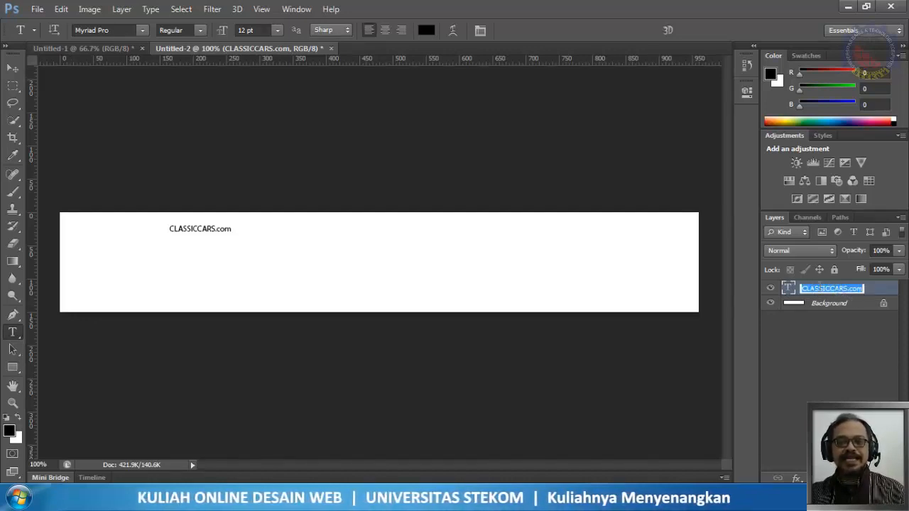
click(789, 290)
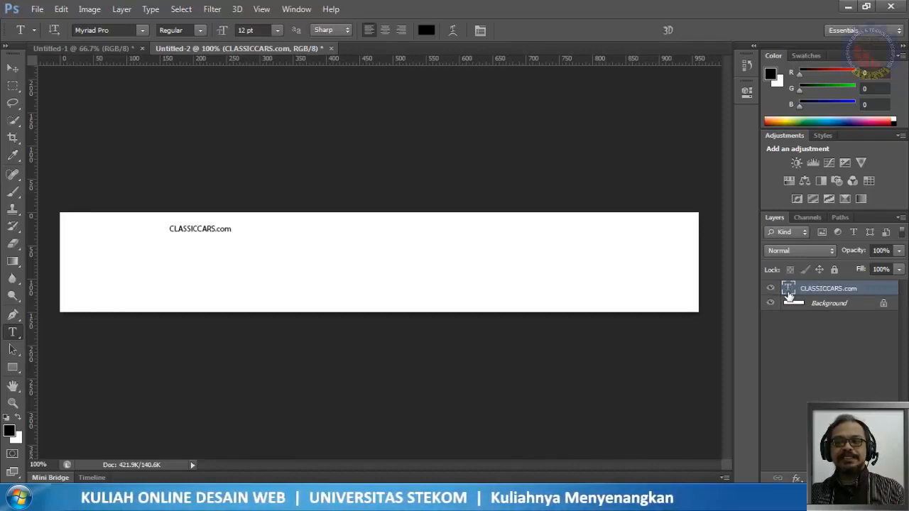
Step: Set the whole CLASSICCARS.com title text to 30 pt in the Bold style
double_click(789, 293)
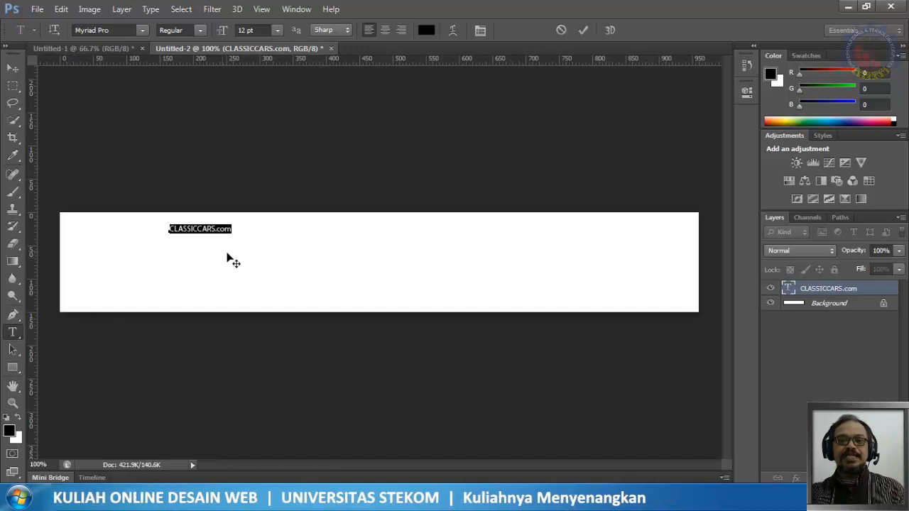
click(277, 29)
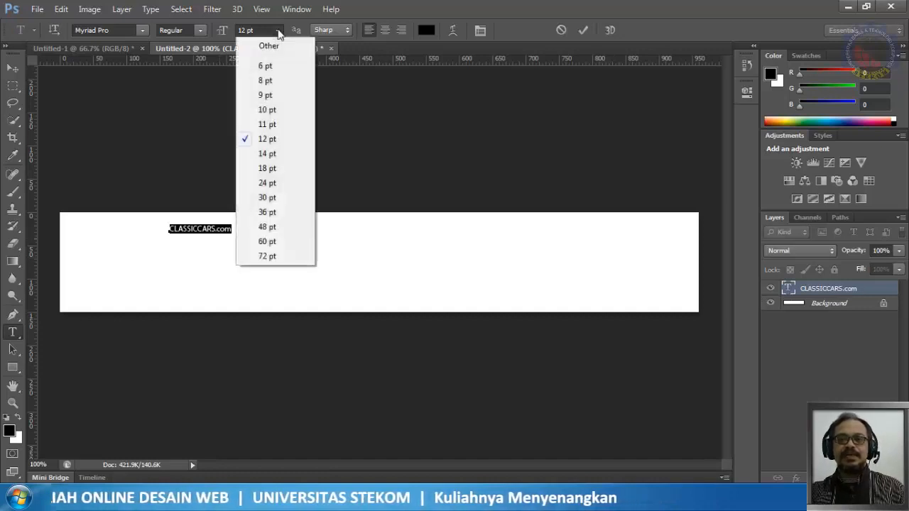
click(272, 198)
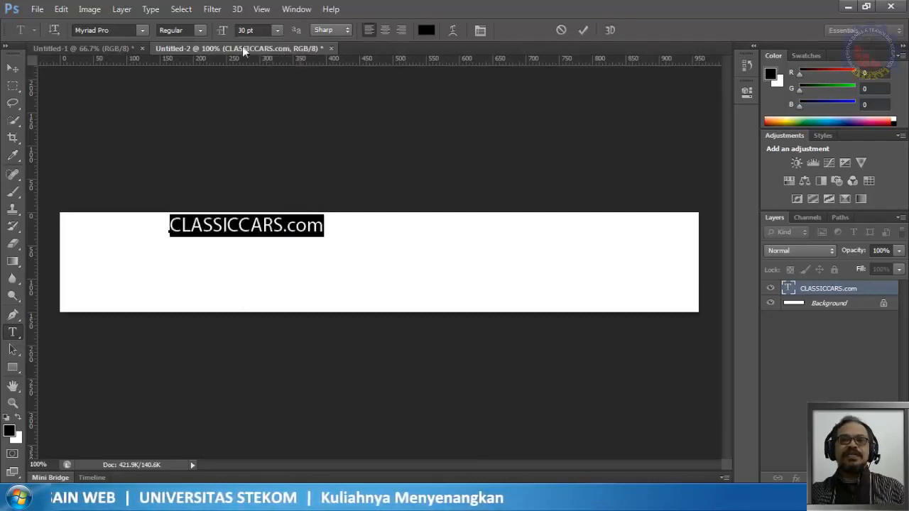
click(200, 32)
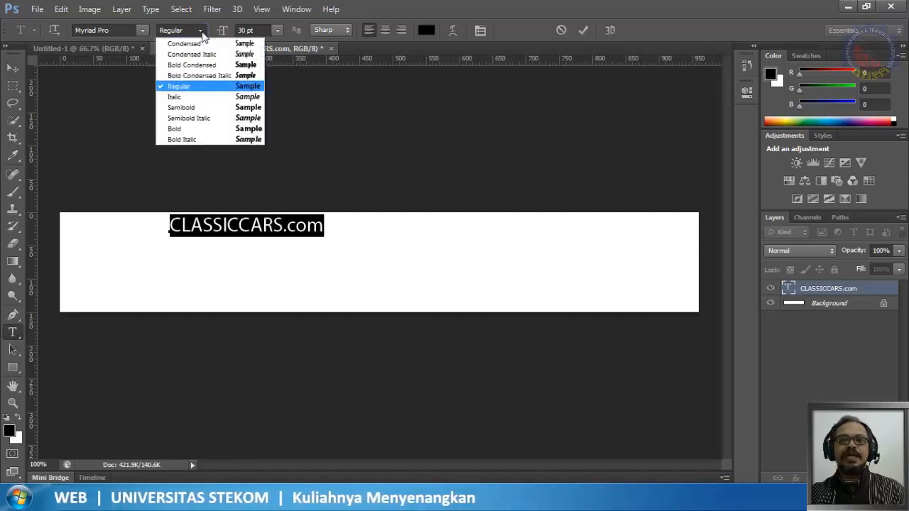
click(201, 129)
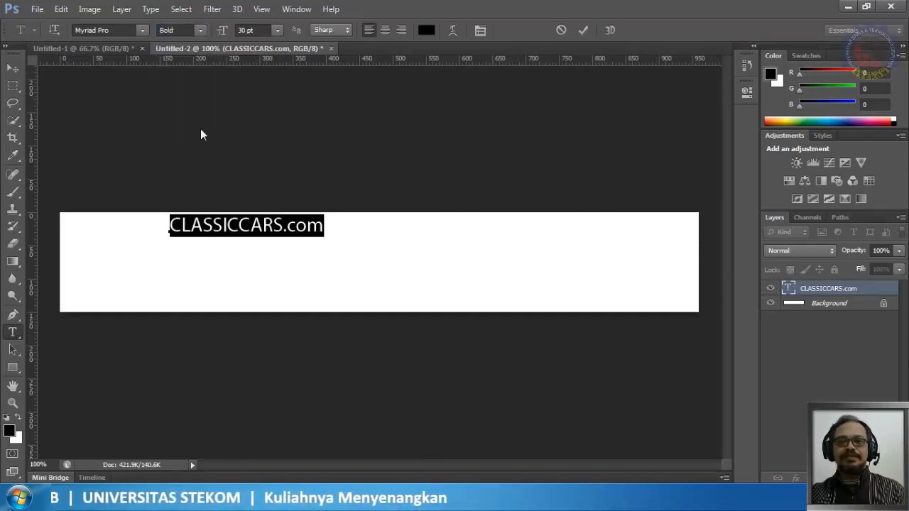
Step: Browse the available font families for the title text and close the list without choosing one
click(142, 31)
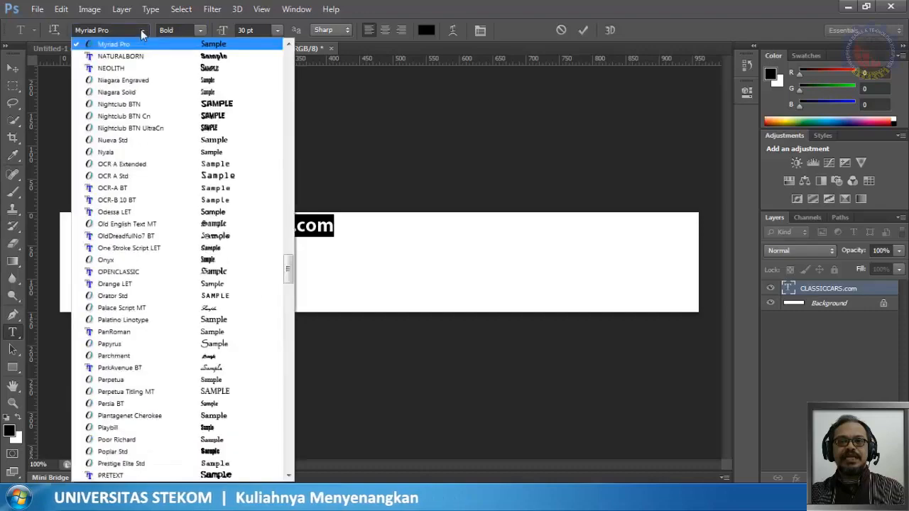
scroll(144, 165, down, 1)
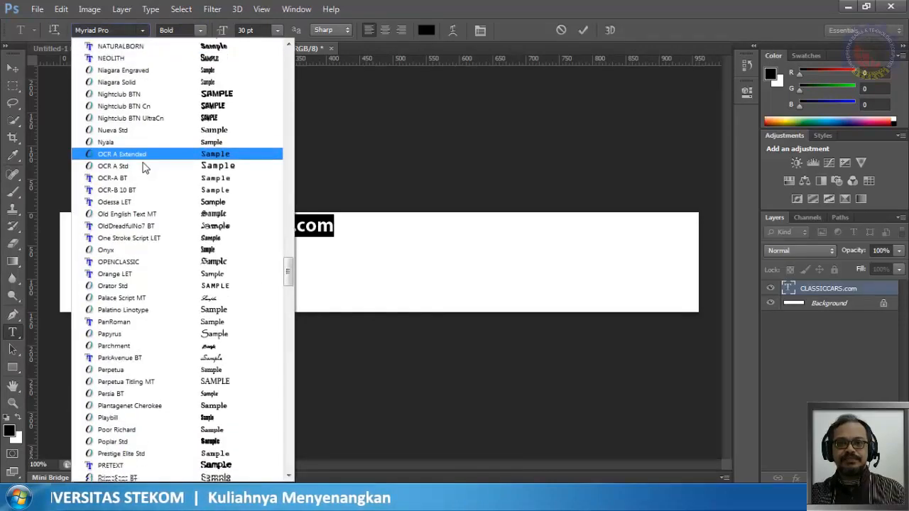
scroll(144, 165, up, 2)
scroll(144, 165, down, 8)
scroll(144, 165, down, 3)
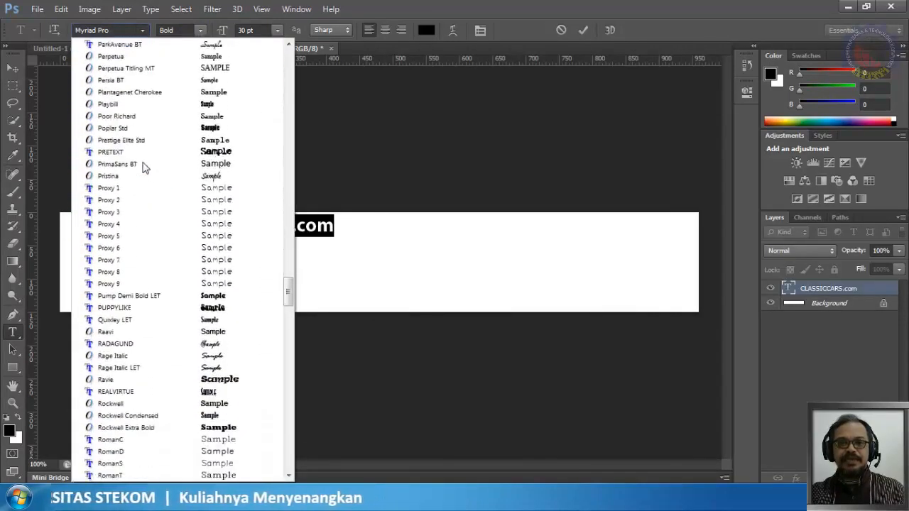
scroll(144, 165, up, 13)
scroll(144, 165, up, 12)
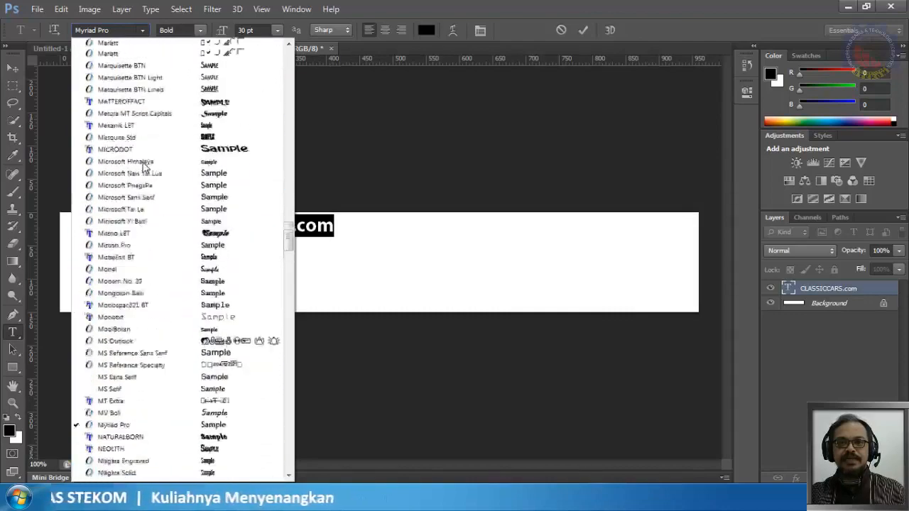
scroll(144, 165, up, 20)
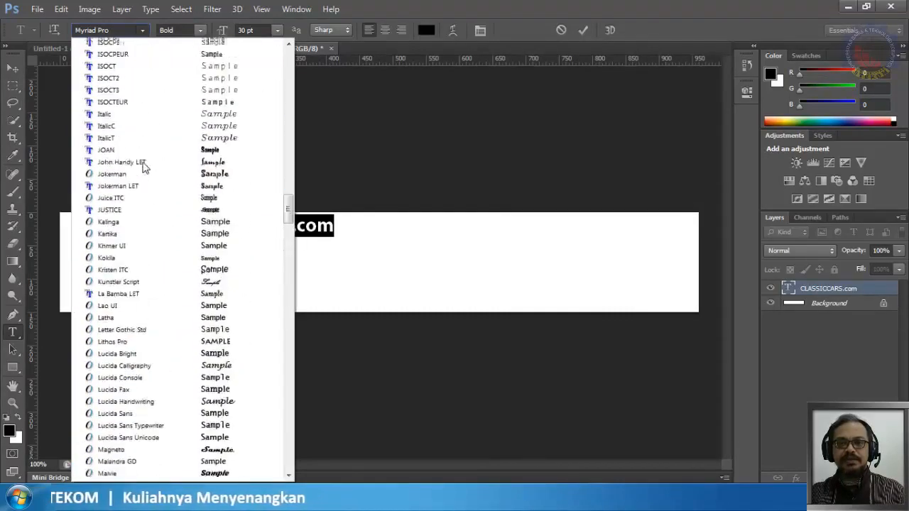
scroll(145, 165, up, 15)
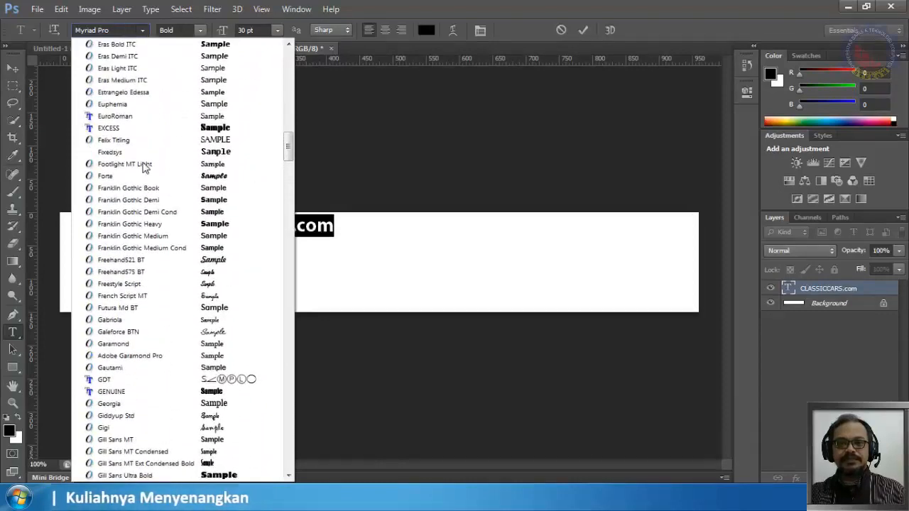
scroll(144, 166, up, 2)
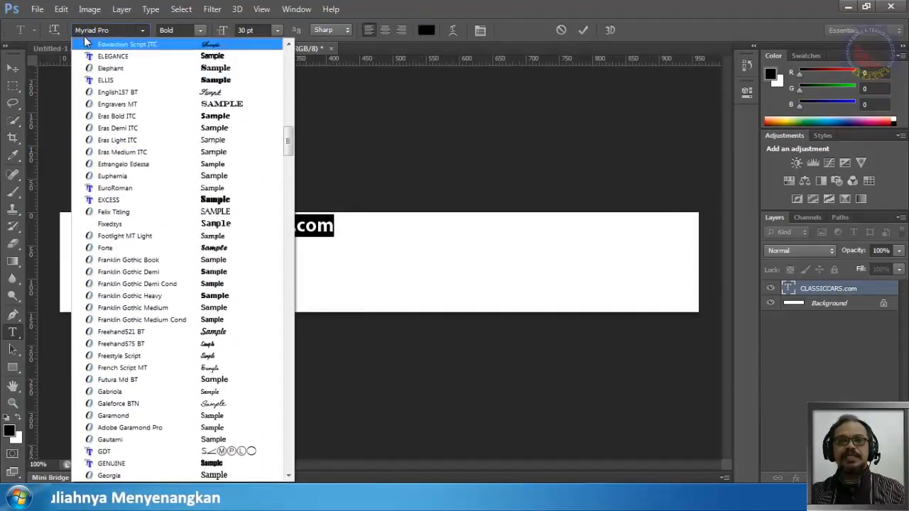
click(113, 30)
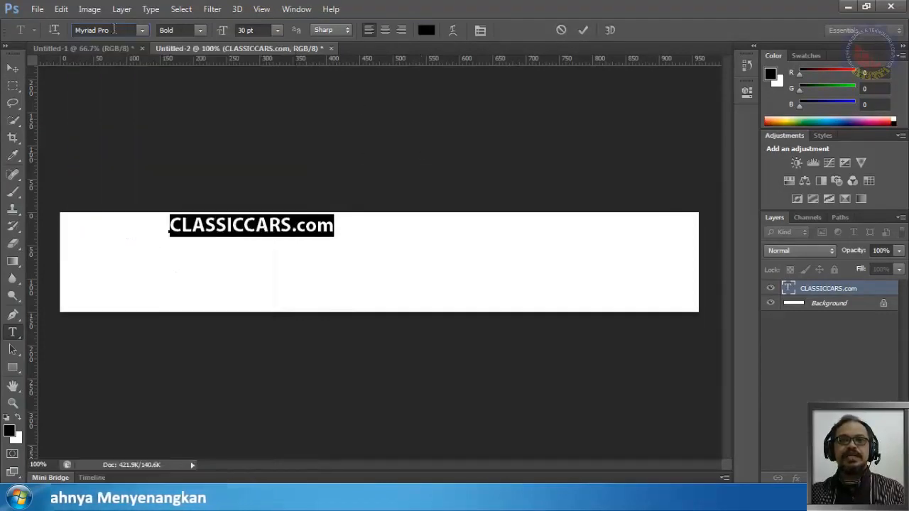
Step: Change the title text's color to orange ffae00 and commit the text formatting
click(426, 32)
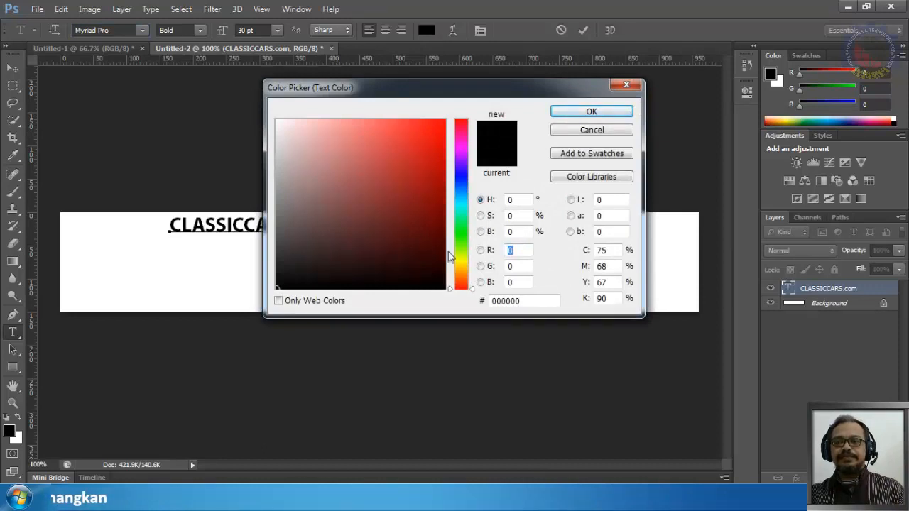
click(461, 270)
drag(412, 215, 483, 111)
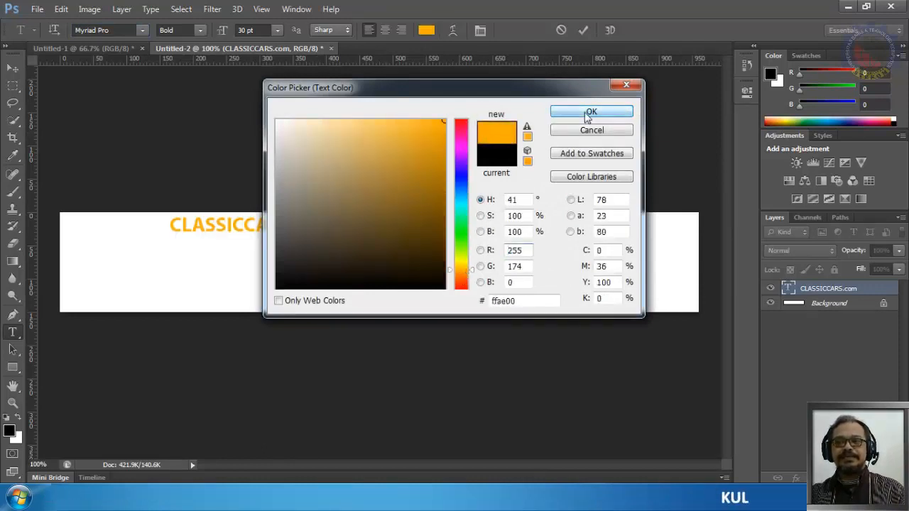
click(589, 112)
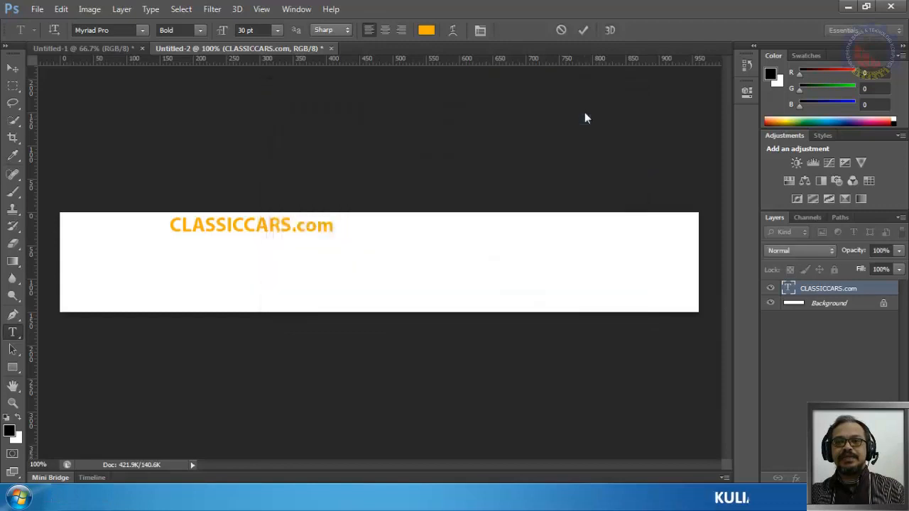
click(585, 30)
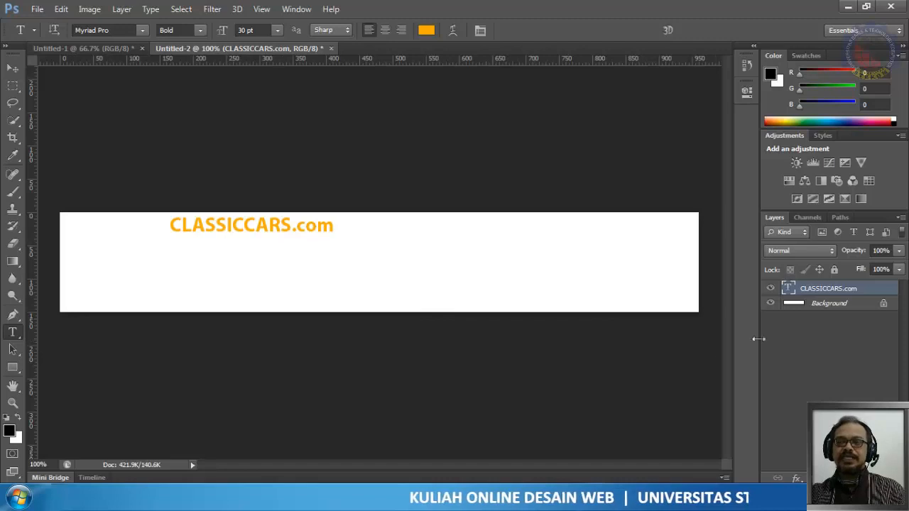
Step: Recolor only the word CARS in the title dark brown, 7d5500, and commit the text edit
double_click(788, 291)
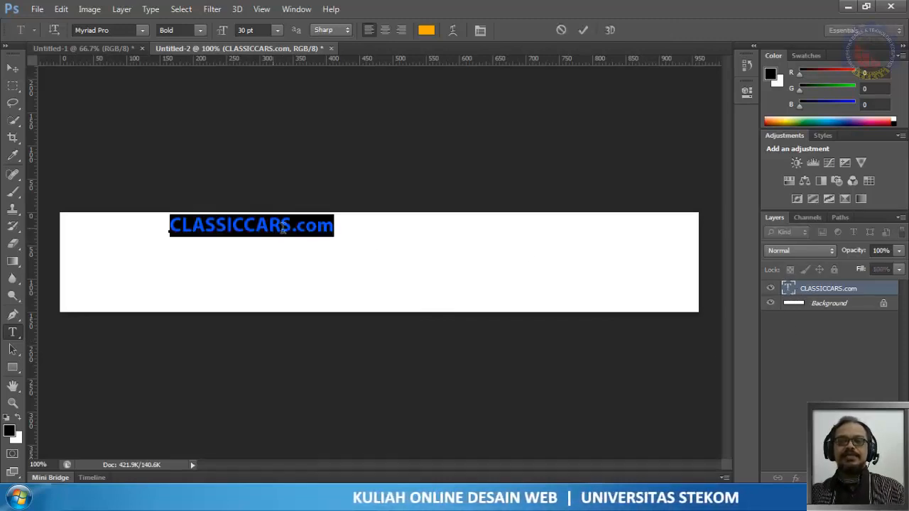
drag(253, 222, 290, 233)
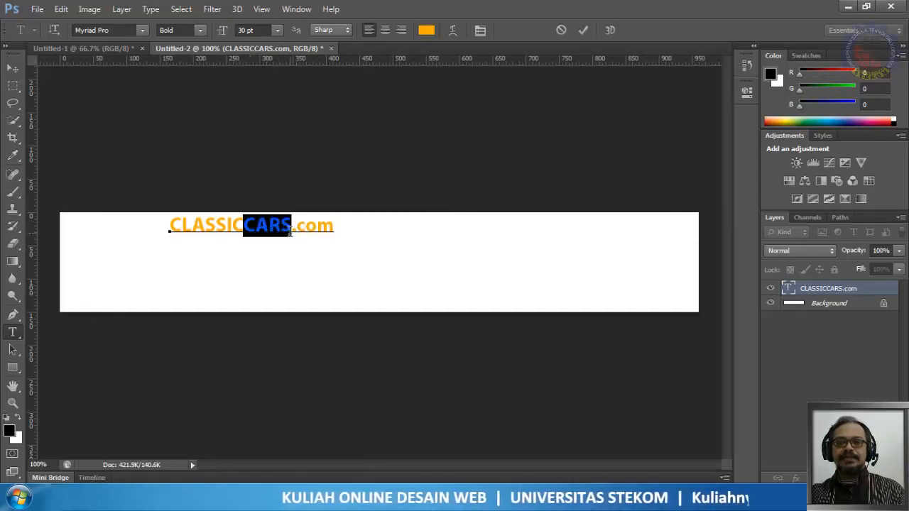
click(427, 30)
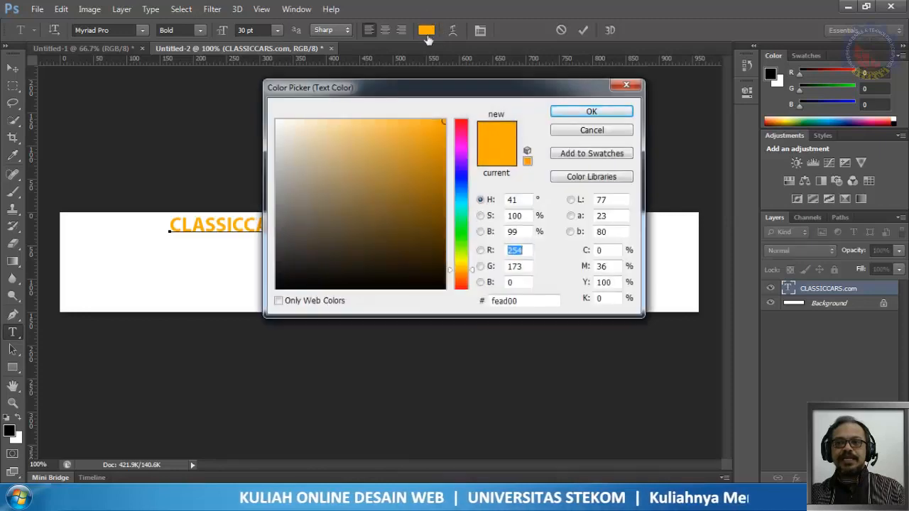
mouse_move(413, 167)
mouse_down()
mouse_move(481, 174)
mouse_move(495, 190)
mouse_move(454, 206)
mouse_up()
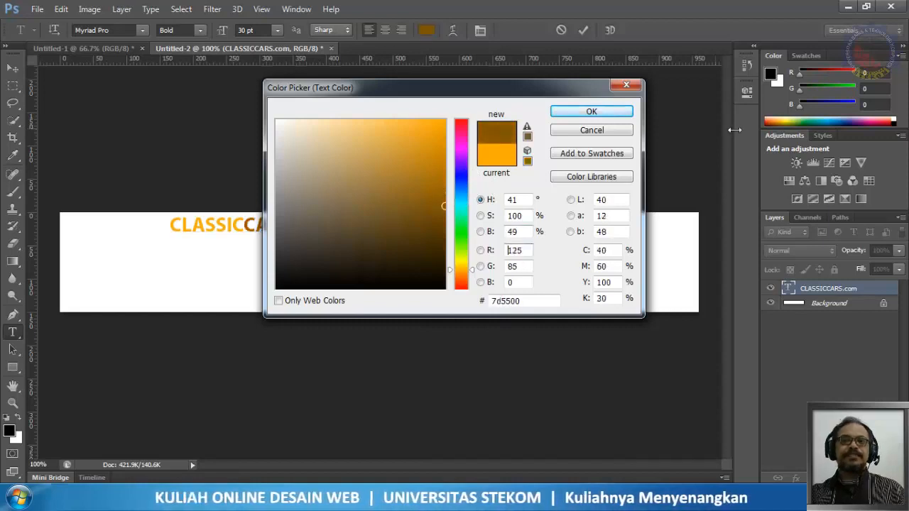
click(603, 111)
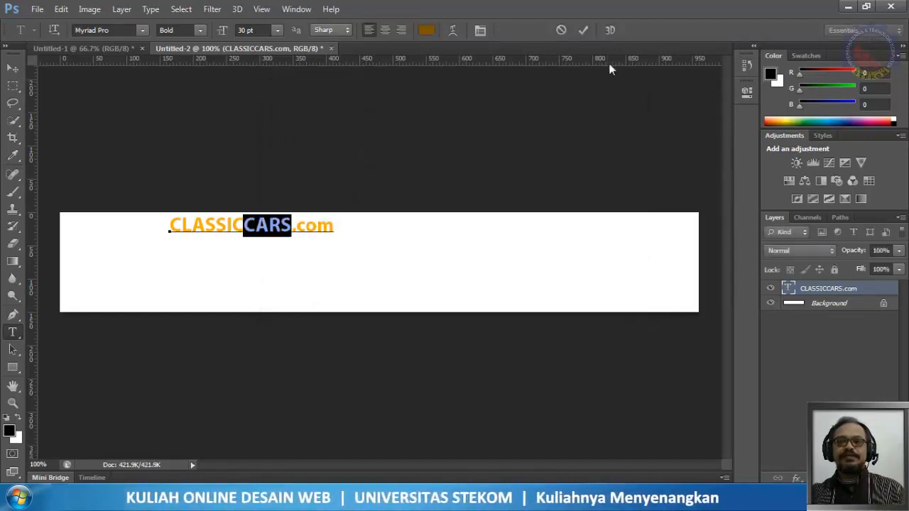
click(583, 33)
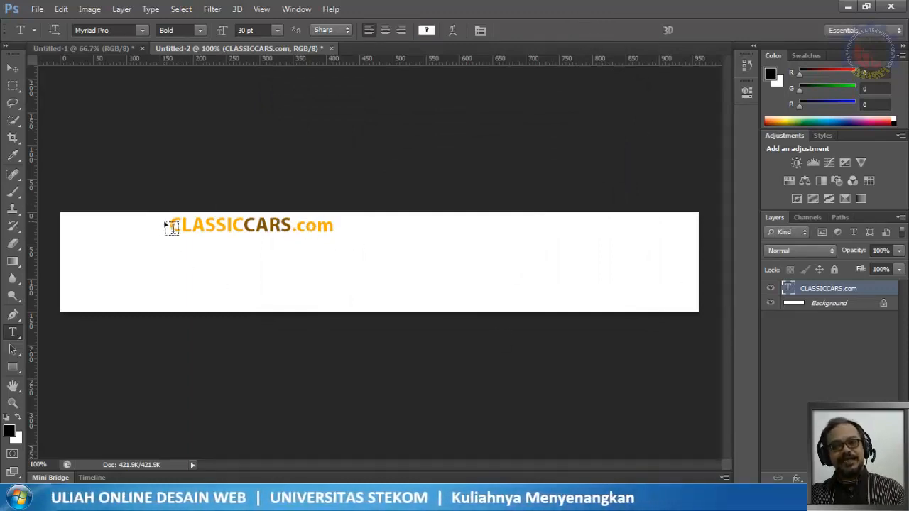
Step: Recolor only the word CLASSIC in the title a deeper orange, f18800
double_click(790, 292)
drag(171, 225, 243, 225)
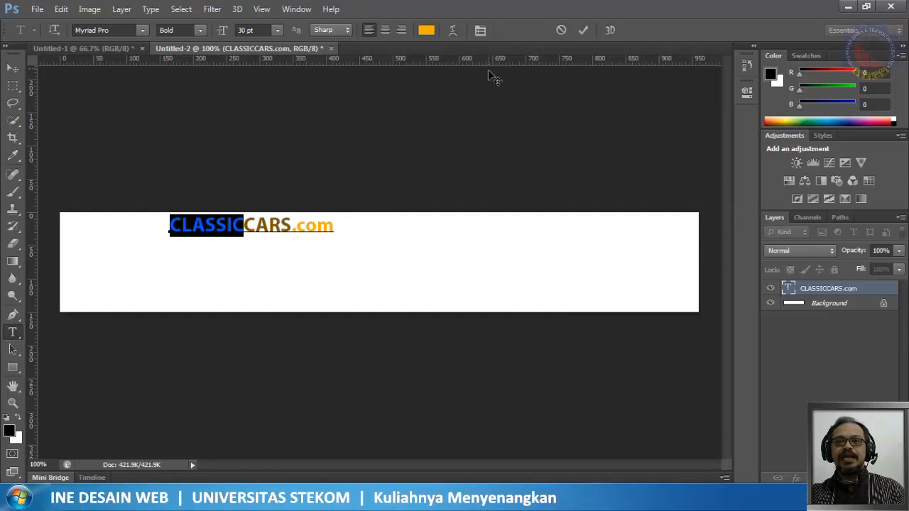
click(433, 32)
click(444, 134)
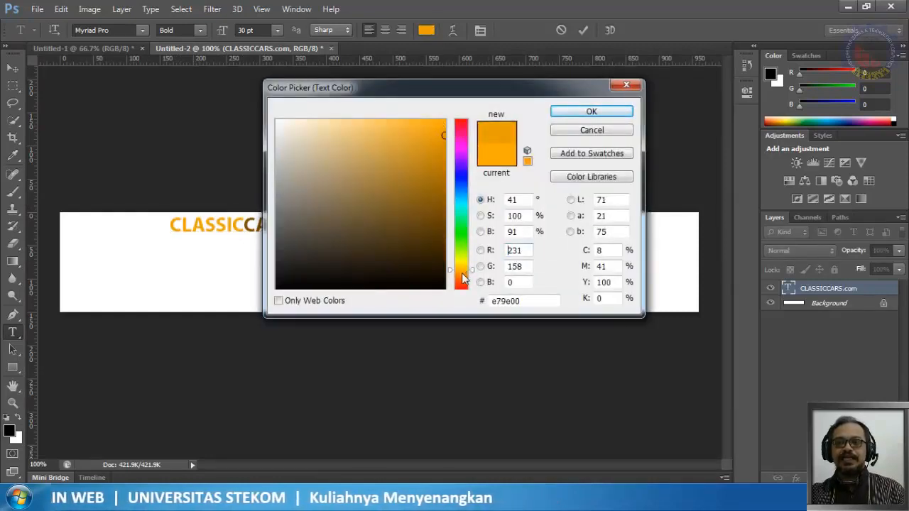
click(462, 274)
mouse_move(430, 139)
mouse_down()
mouse_move(469, 119)
mouse_move(473, 128)
mouse_up()
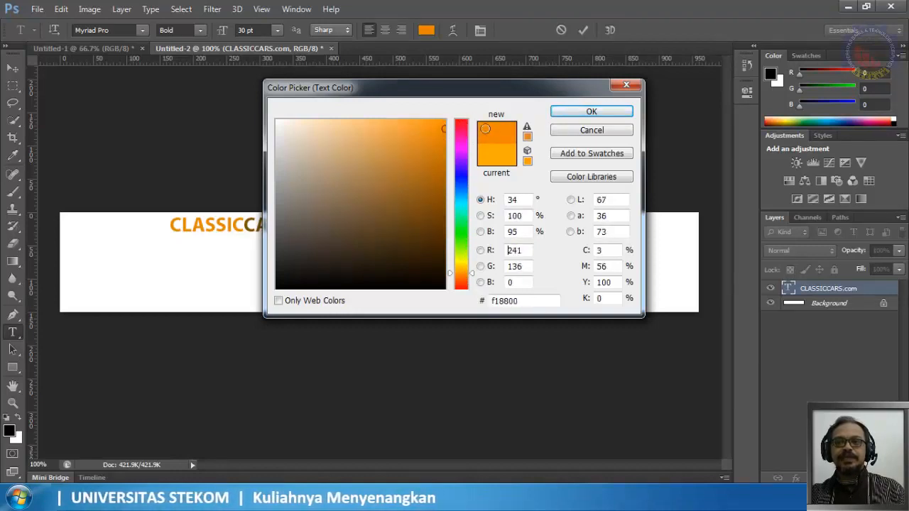
click(606, 113)
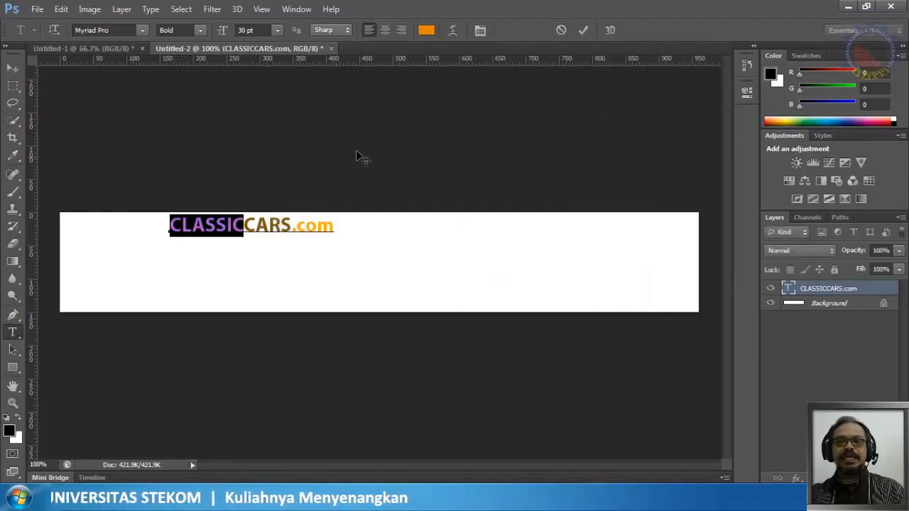
Step: Recolor only .com in the title with the orange f08800 sampled from the word CLASSIC and commit the text edit
drag(292, 225, 335, 226)
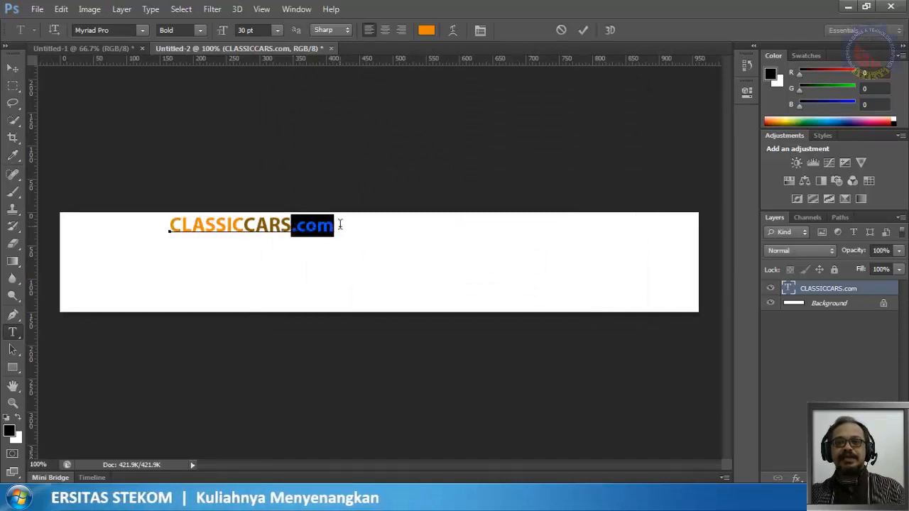
click(426, 30)
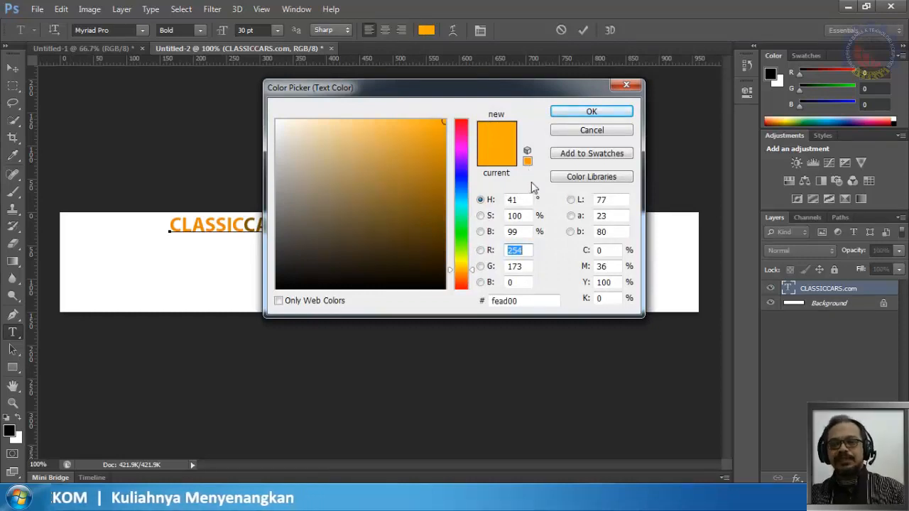
drag(528, 92, 689, 92)
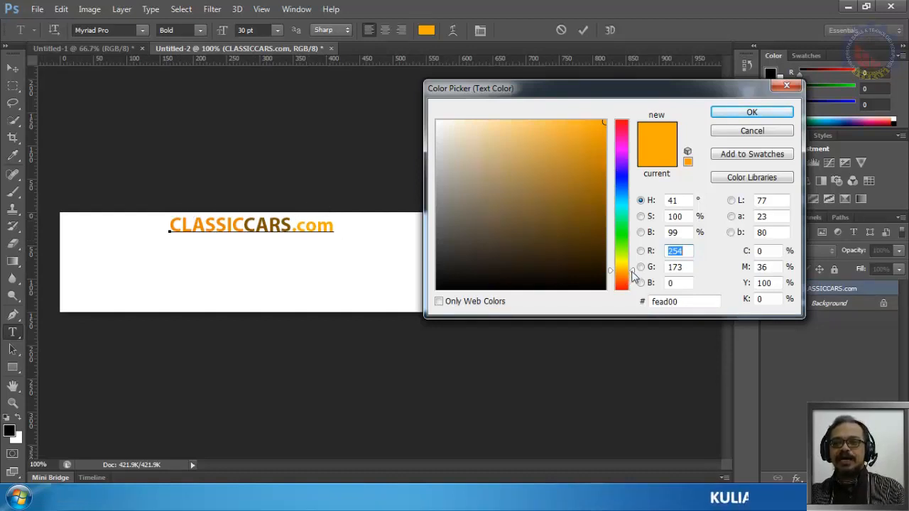
drag(631, 271, 633, 274)
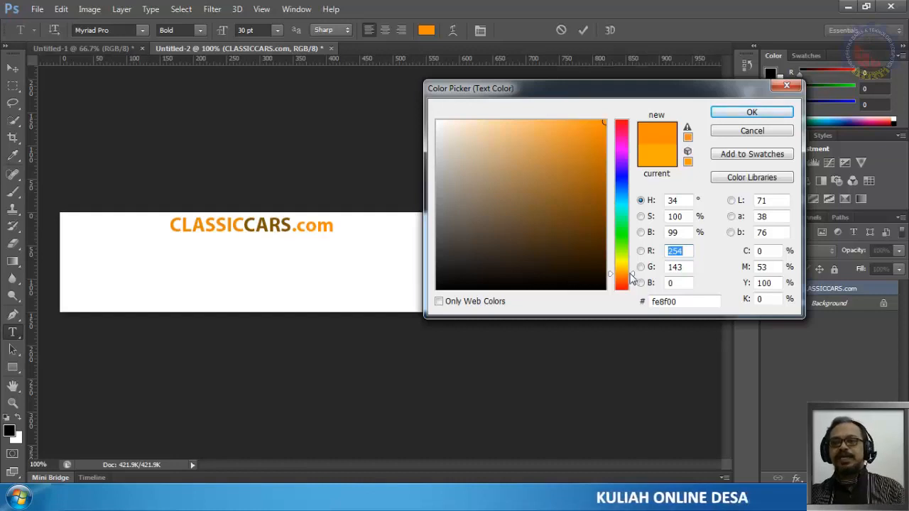
click(752, 113)
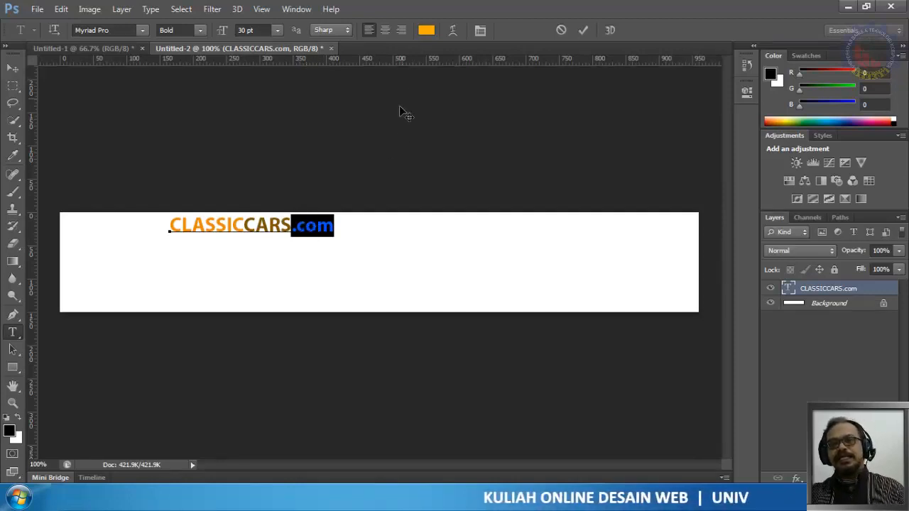
click(426, 30)
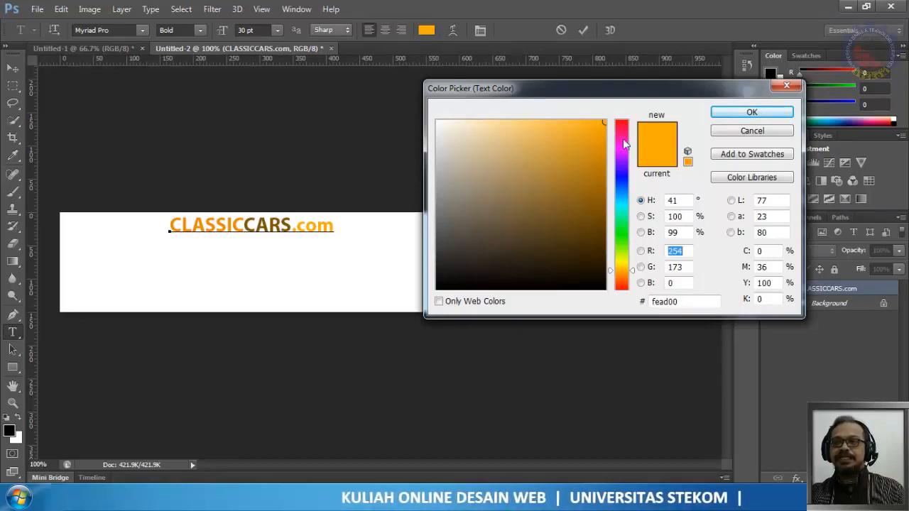
click(201, 224)
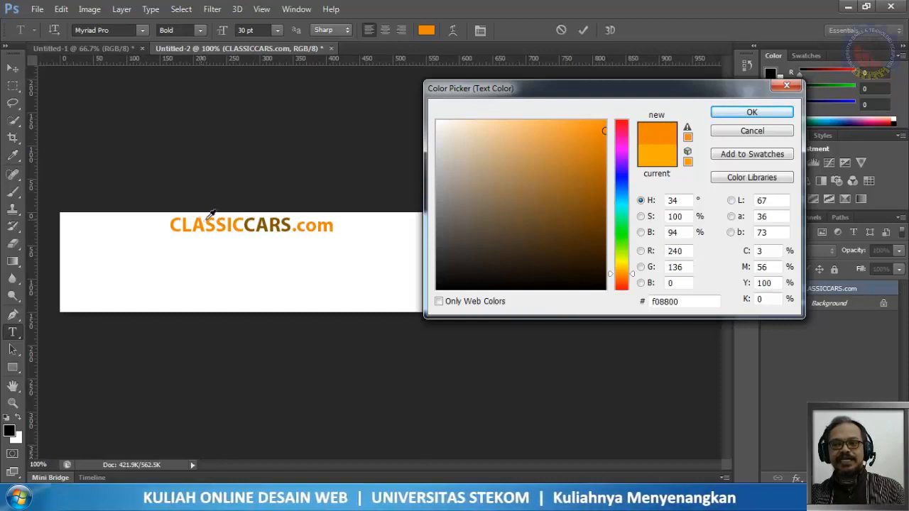
click(746, 112)
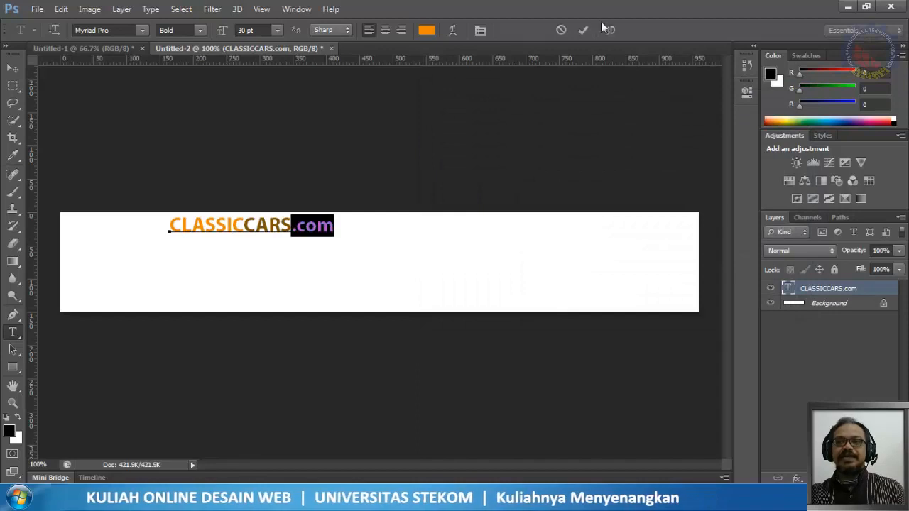
click(584, 30)
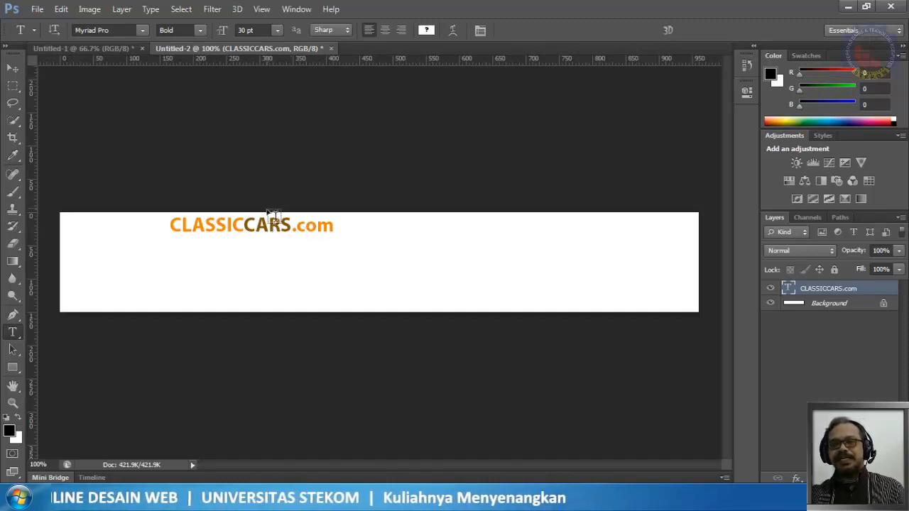
Step: Move the CLASSICCARS.com title into the upper-left corner of the banner, leaving a small margin from the canvas edges
click(13, 69)
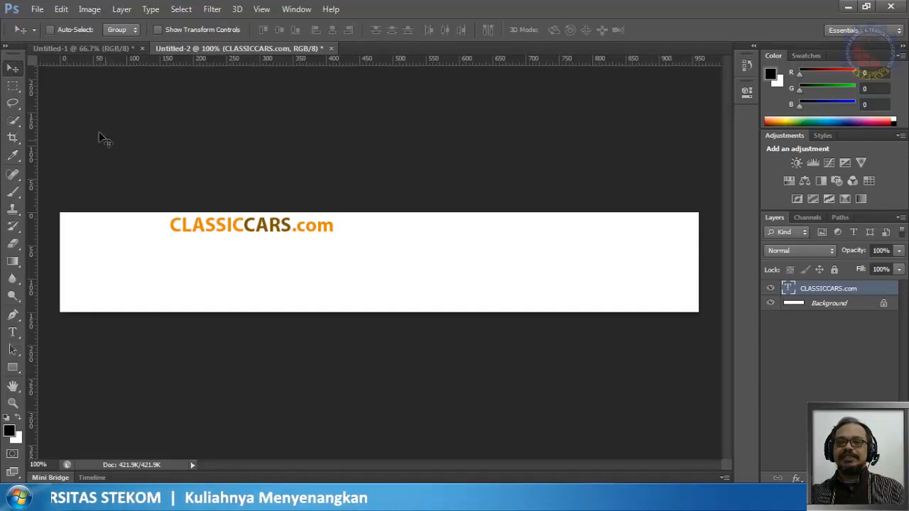
drag(271, 229, 190, 232)
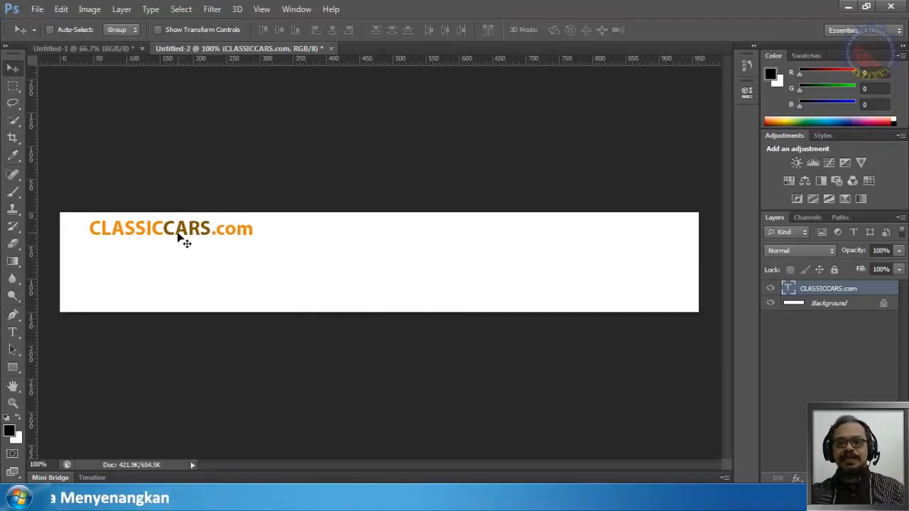
drag(178, 232, 161, 232)
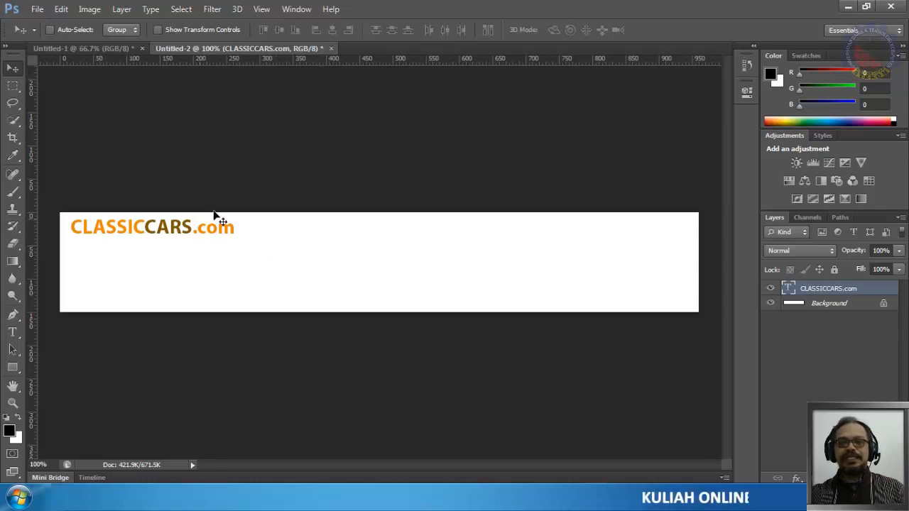
Step: Add a separate tagline text layer reading "Timeless classic beauty" directly below the title's start and commit it
click(12, 333)
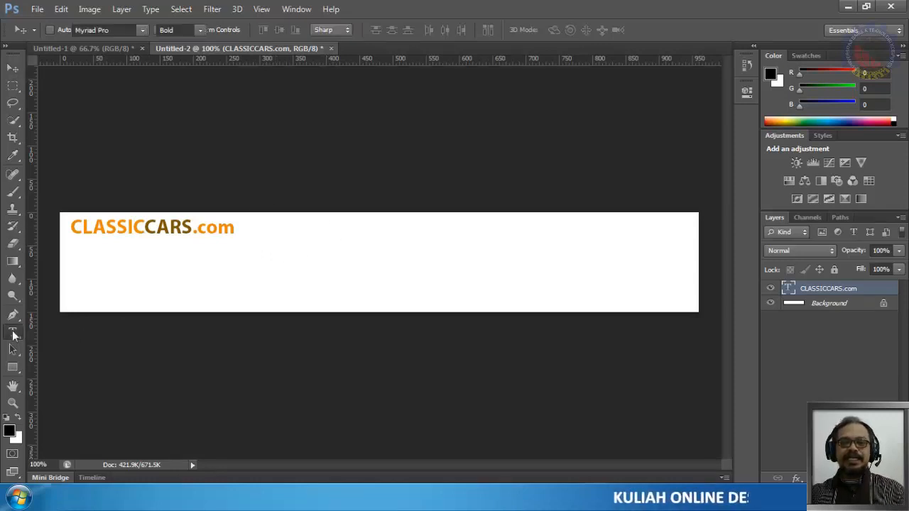
click(76, 247)
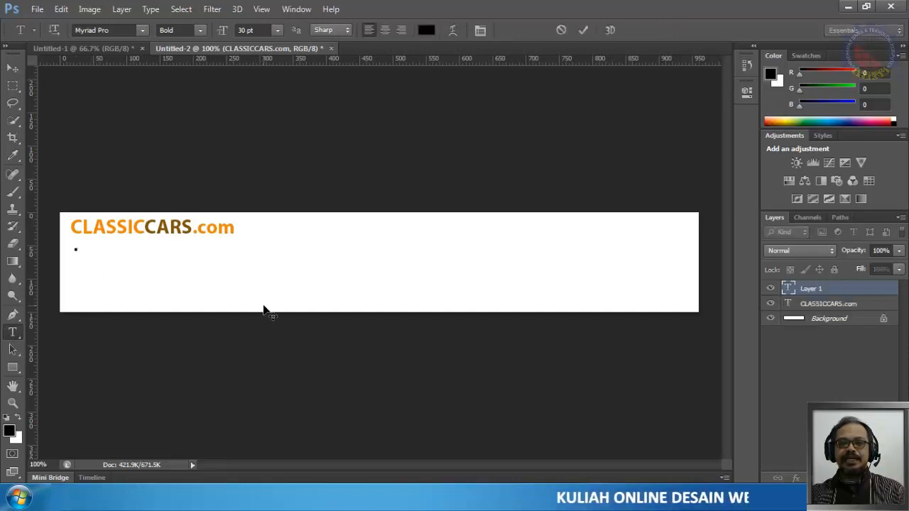
text(T)
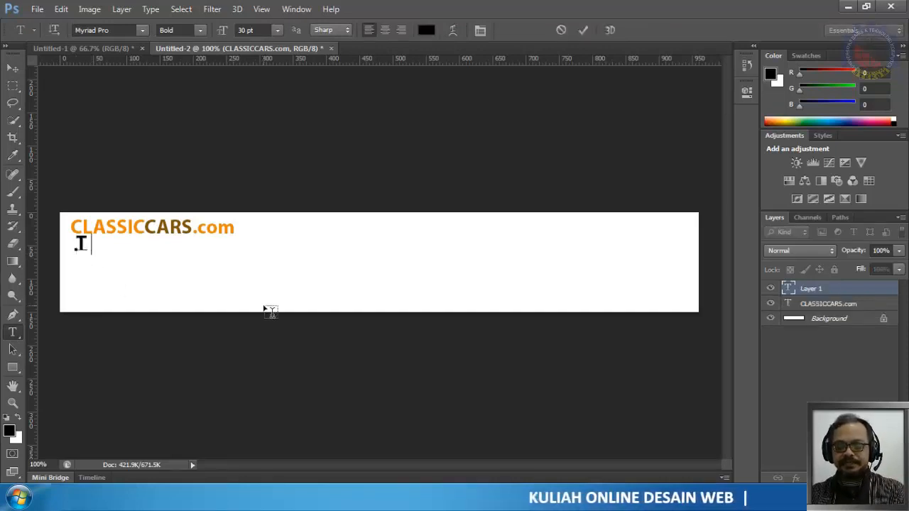
text(imele)
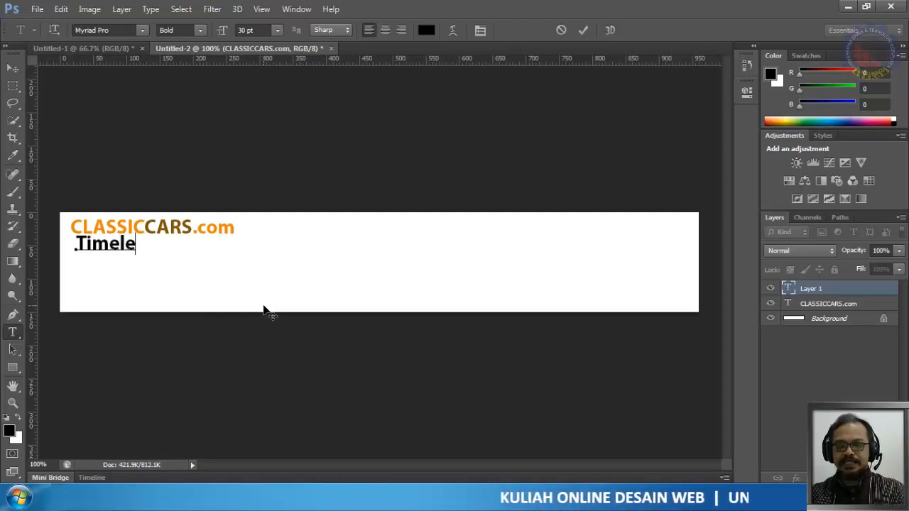
text(ss c)
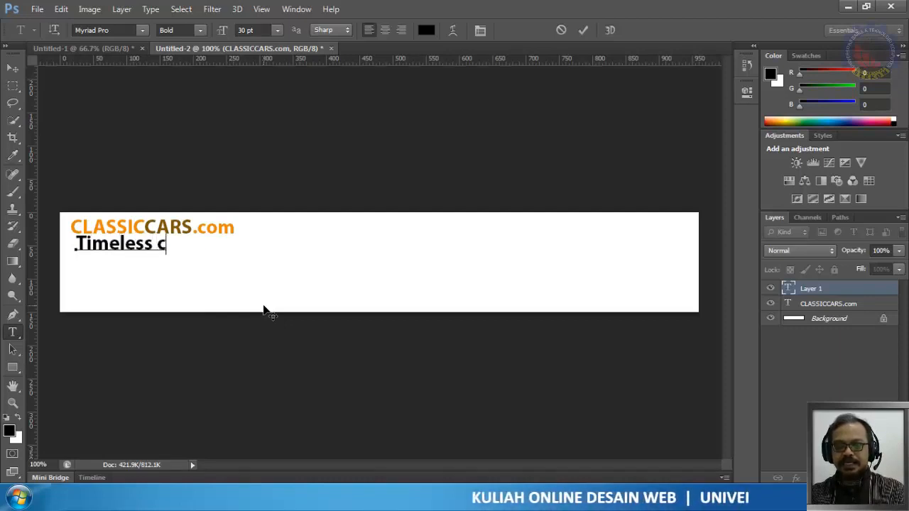
text(lassi)
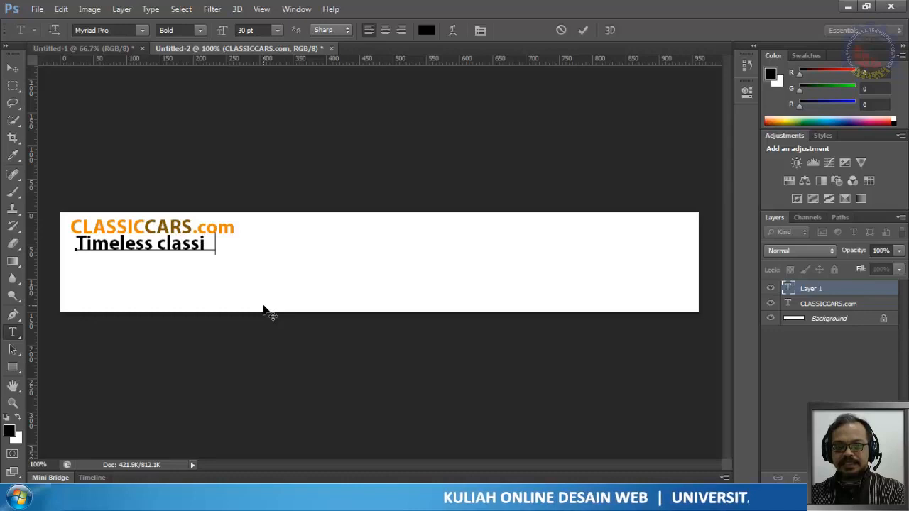
text(v)
key(BackSpace)
text(c)
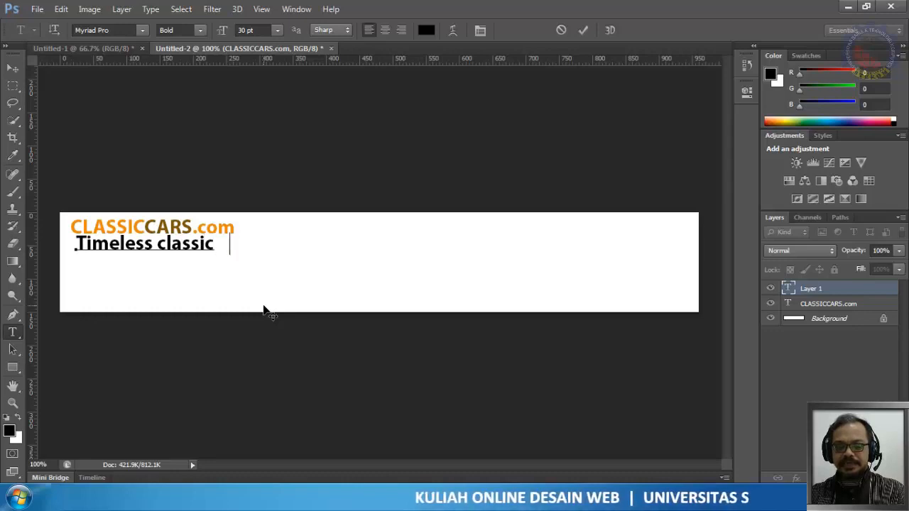
text( beauty)
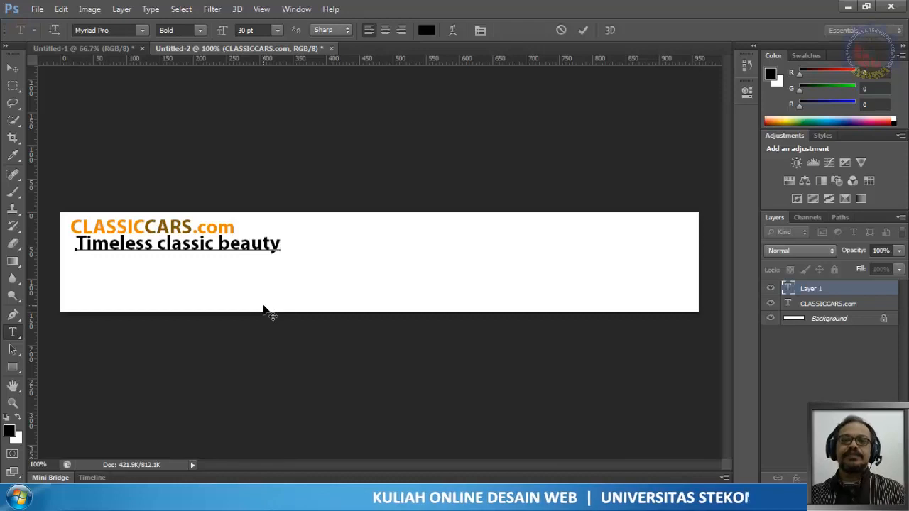
click(583, 30)
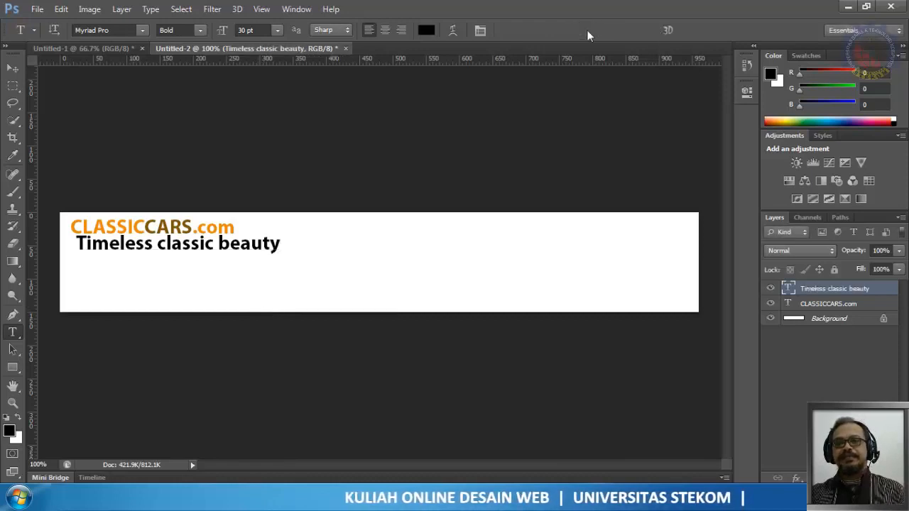
Step: Change the whole "Timeless classic beauty" tagline from bold to the Regular style and set its font family to Papyrus
double_click(788, 289)
click(200, 30)
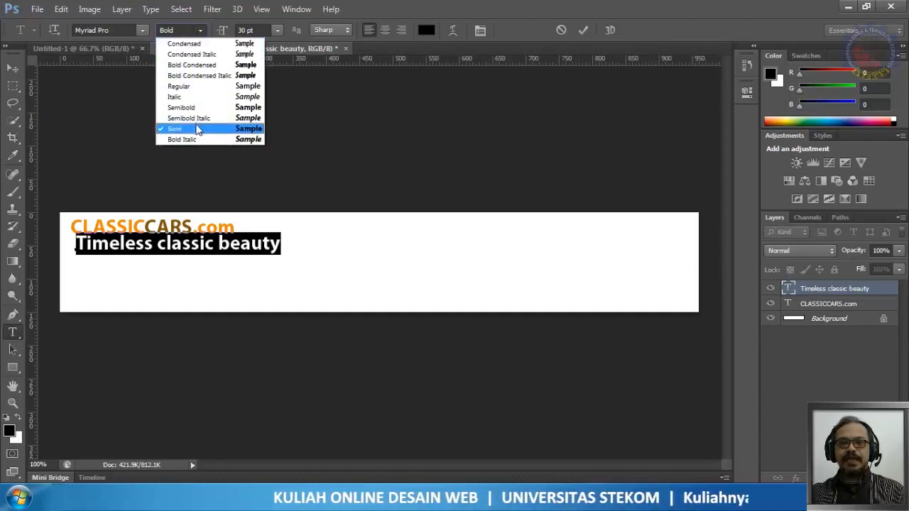
click(200, 87)
click(142, 30)
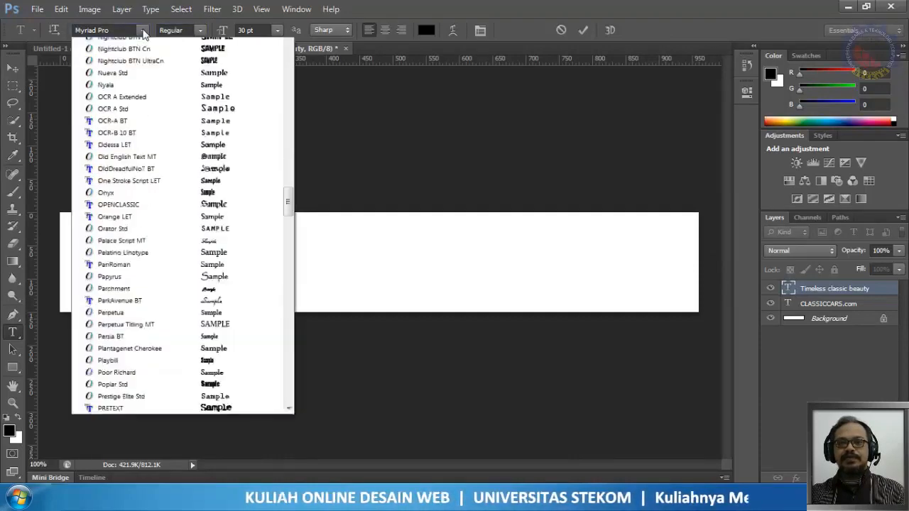
scroll(160, 184, up, 2)
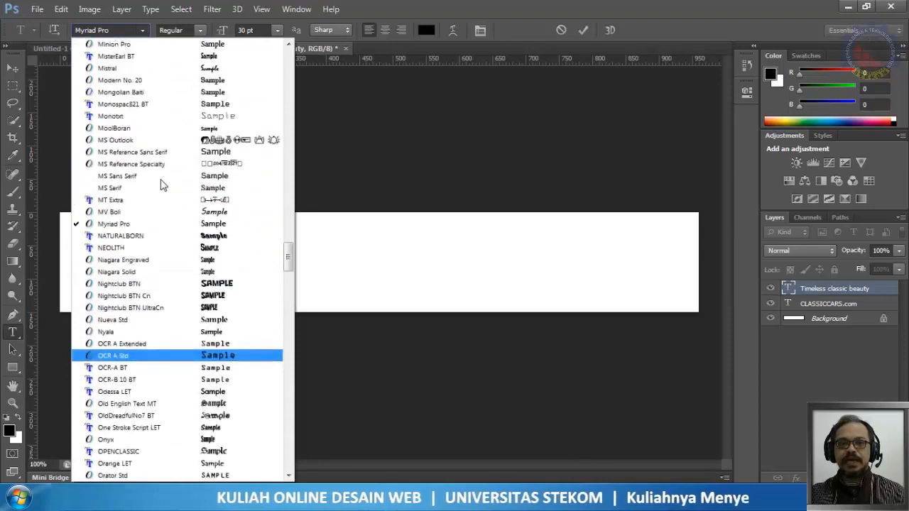
scroll(160, 184, down, 8)
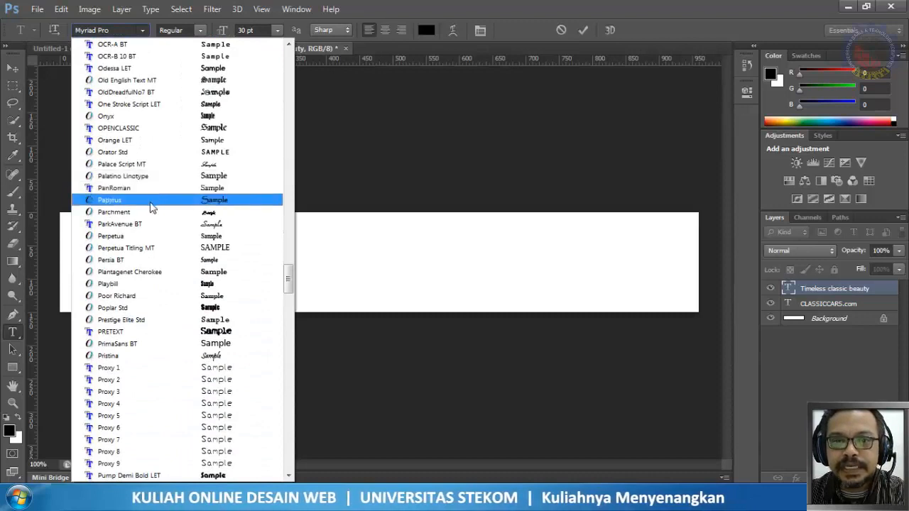
click(151, 201)
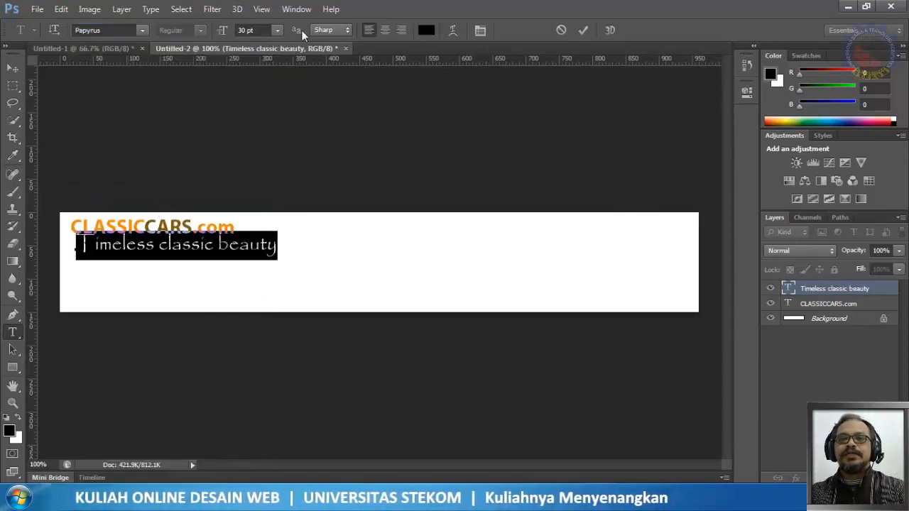
Step: Reduce the tagline's font size, trying 14 pt and settling on 18 pt
click(277, 31)
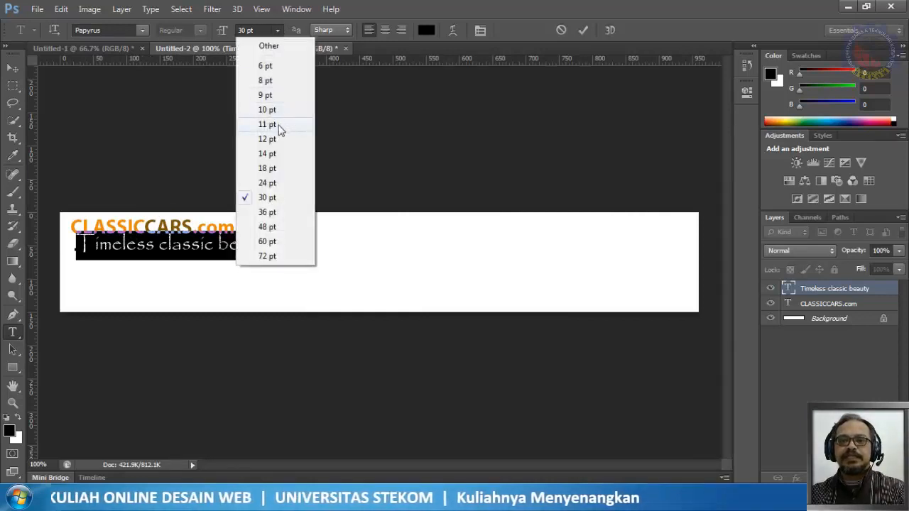
click(267, 154)
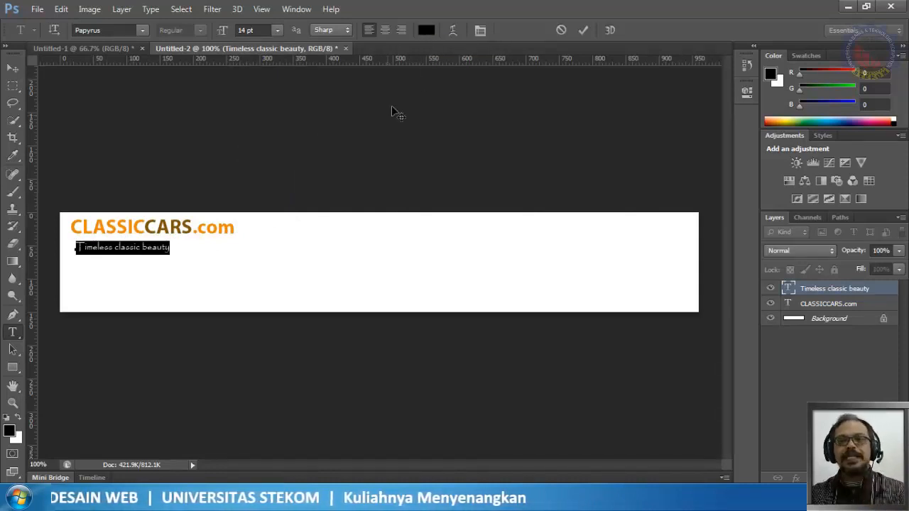
click(277, 31)
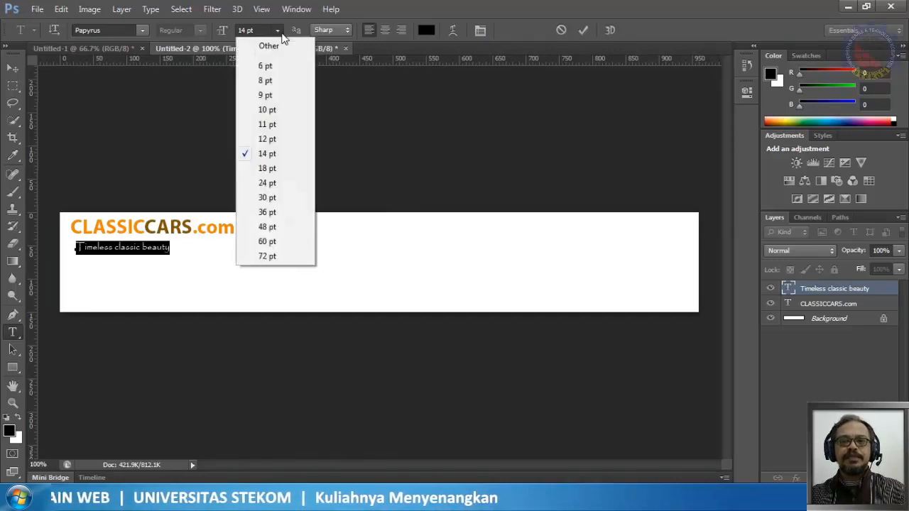
click(268, 168)
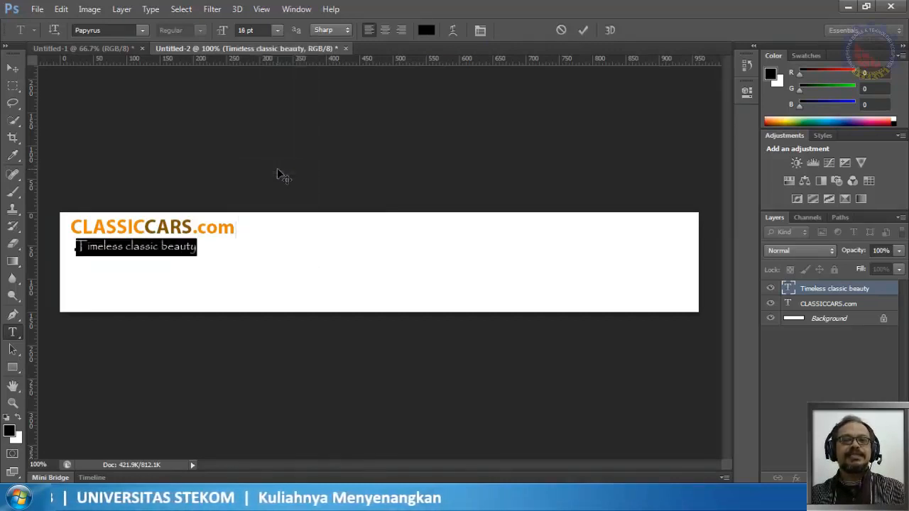
Step: Widen the tagline's letter spacing by trying a tracking of 100 and settling on 200
click(480, 29)
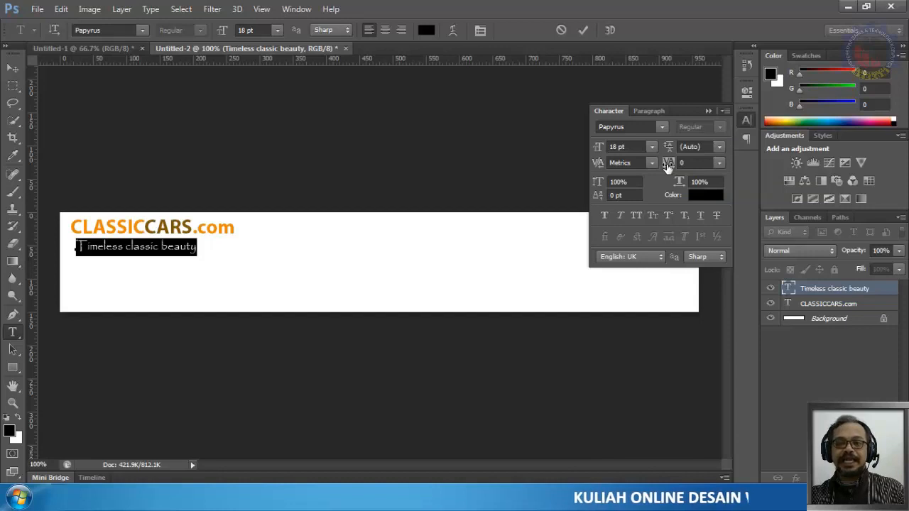
click(720, 164)
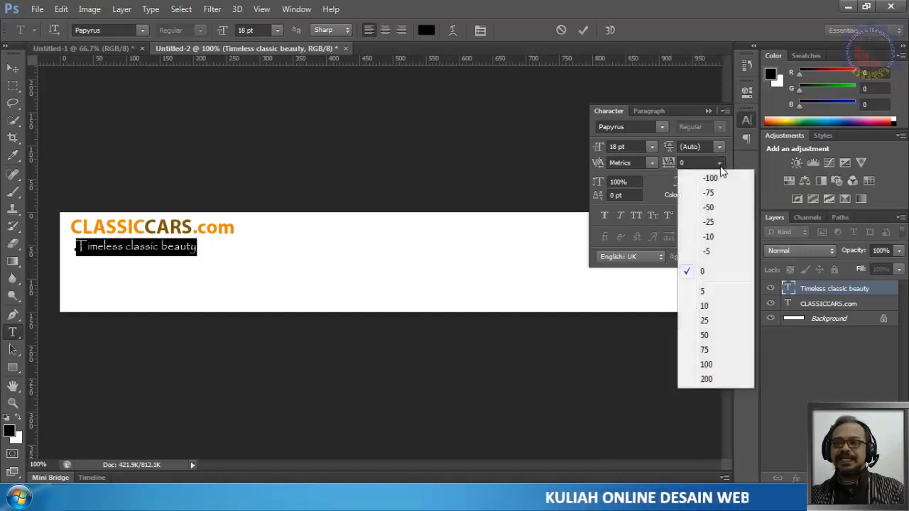
click(706, 365)
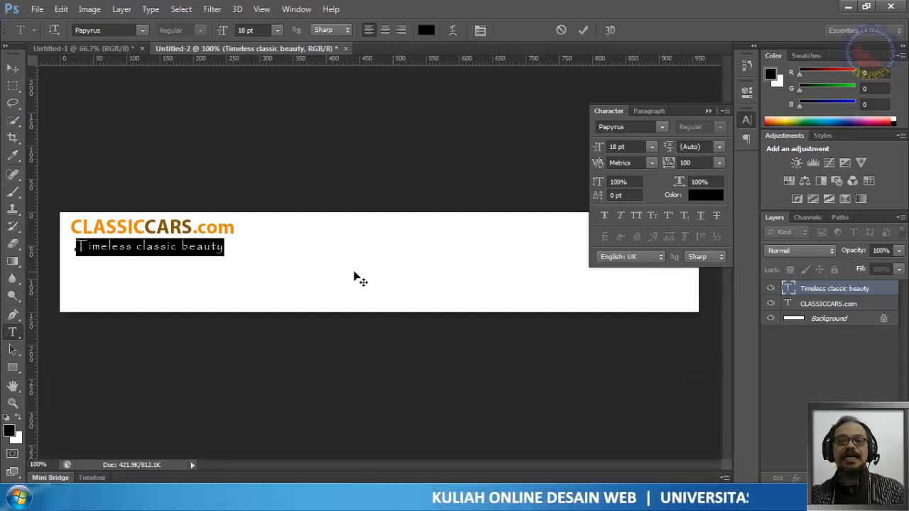
click(719, 162)
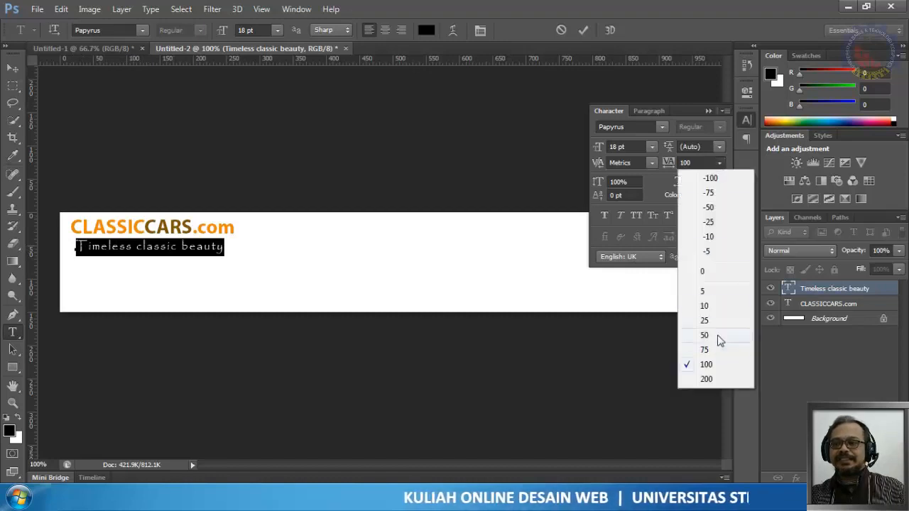
click(707, 379)
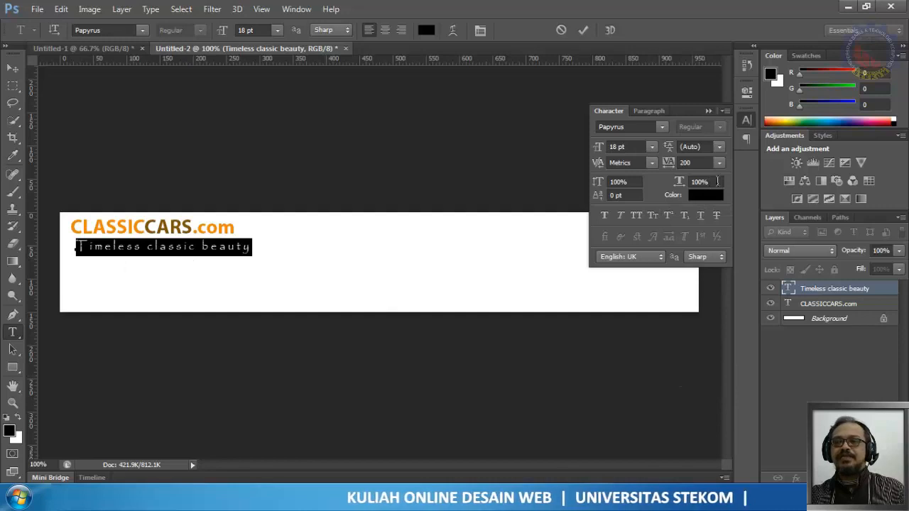
Step: Tighten the "Timeless classic beauty" tagline's letter spacing to a tracking of 175 and commit the text edit
double_click(693, 163)
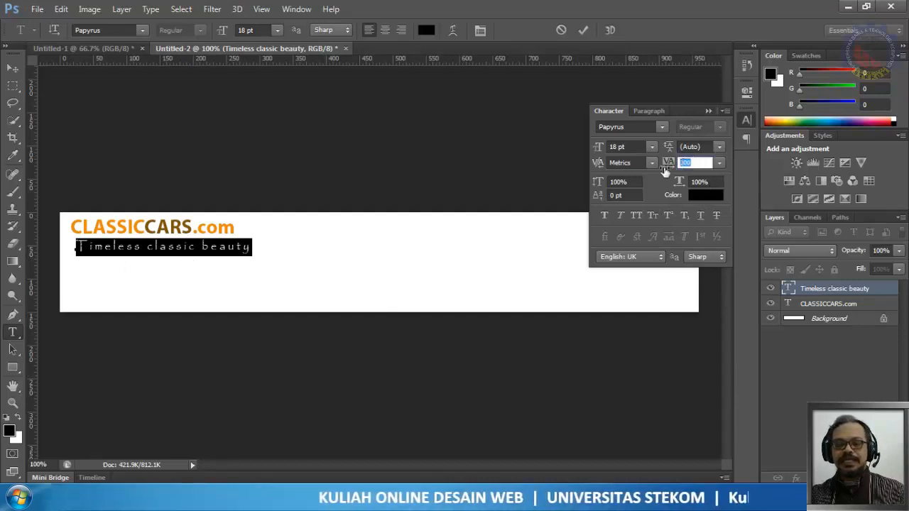
text(175)
key(Return)
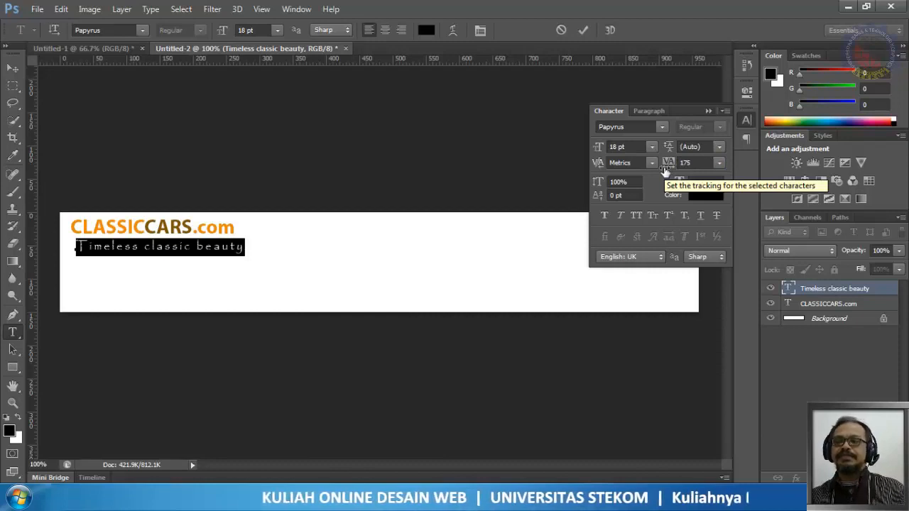
double_click(701, 163)
text(175)
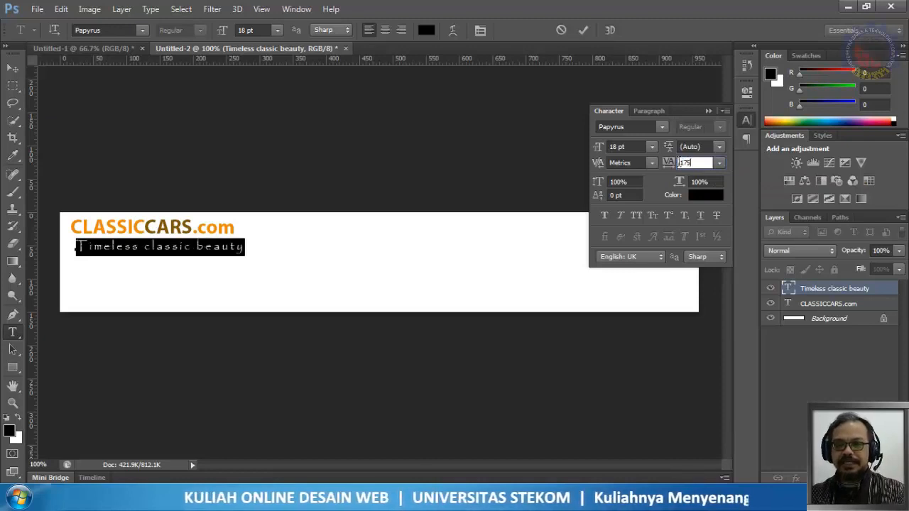
key(Return)
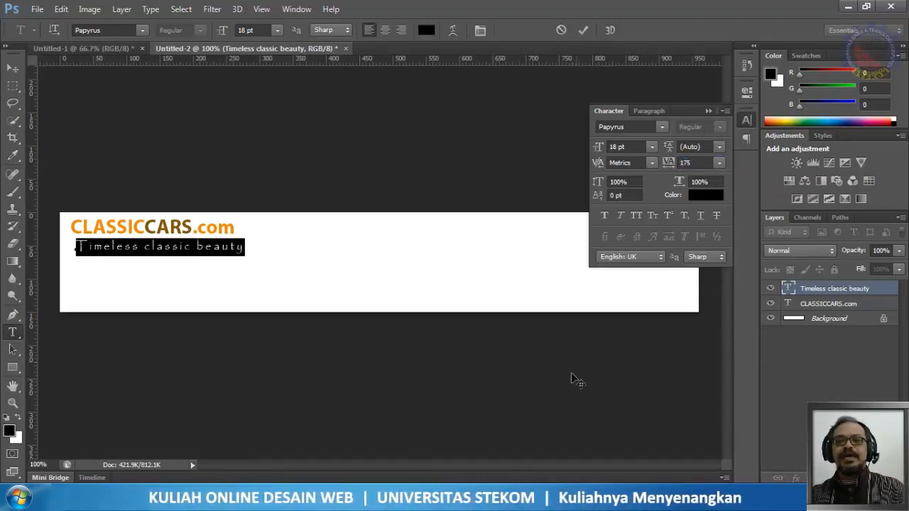
click(581, 31)
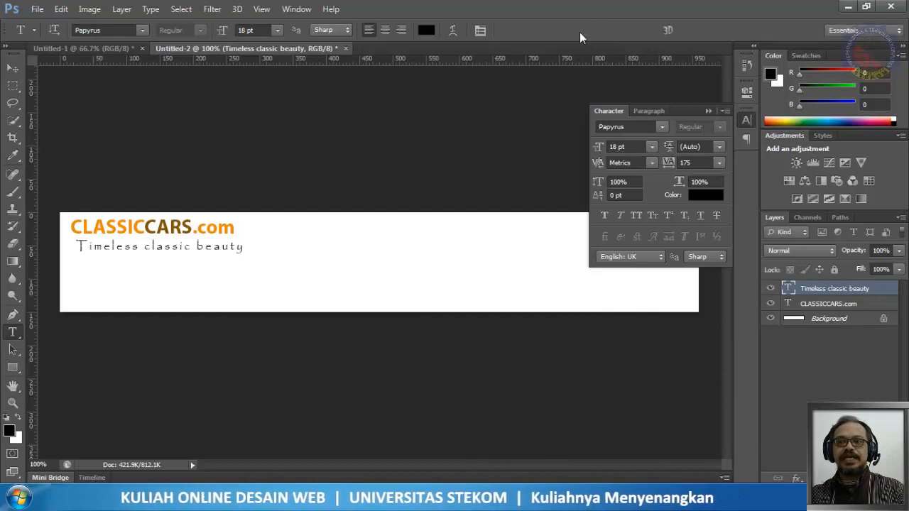
Step: Move the tagline slightly left and down to align with the title's start, and set its tracking to 160
click(11, 70)
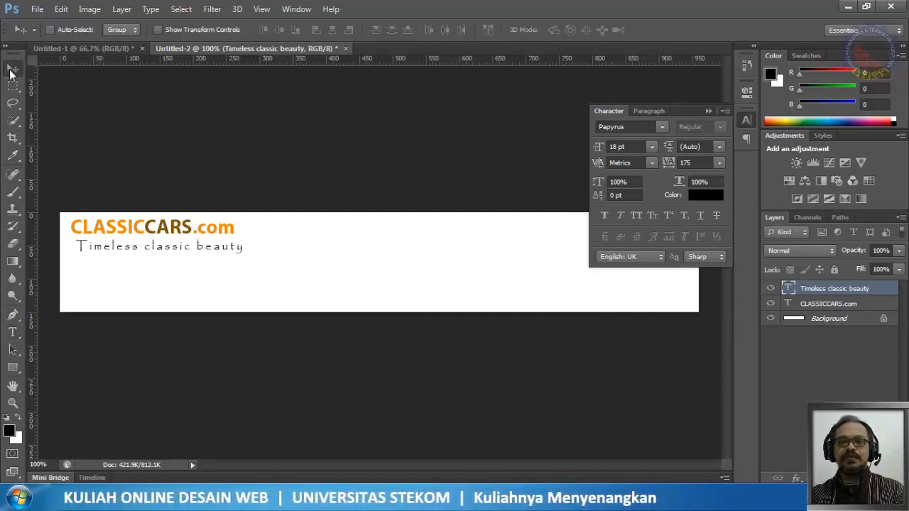
drag(181, 252, 179, 256)
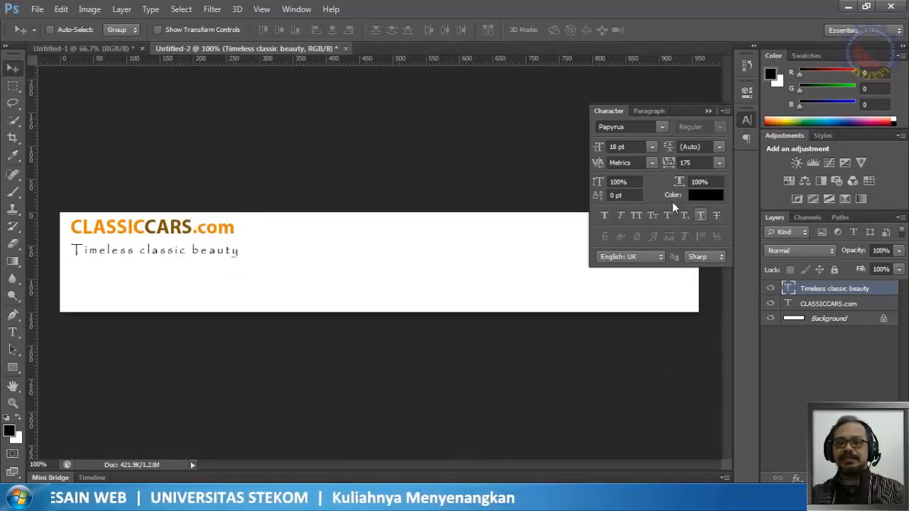
click(700, 162)
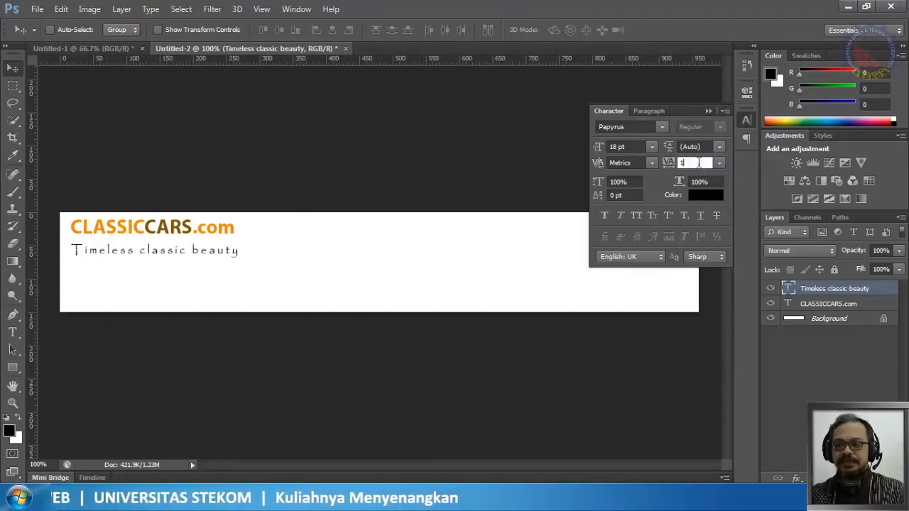
text(60)
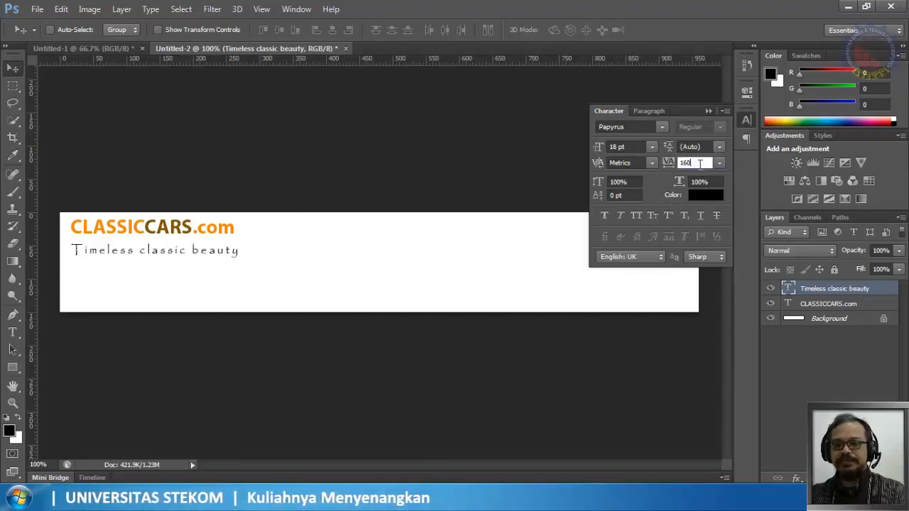
key(Return)
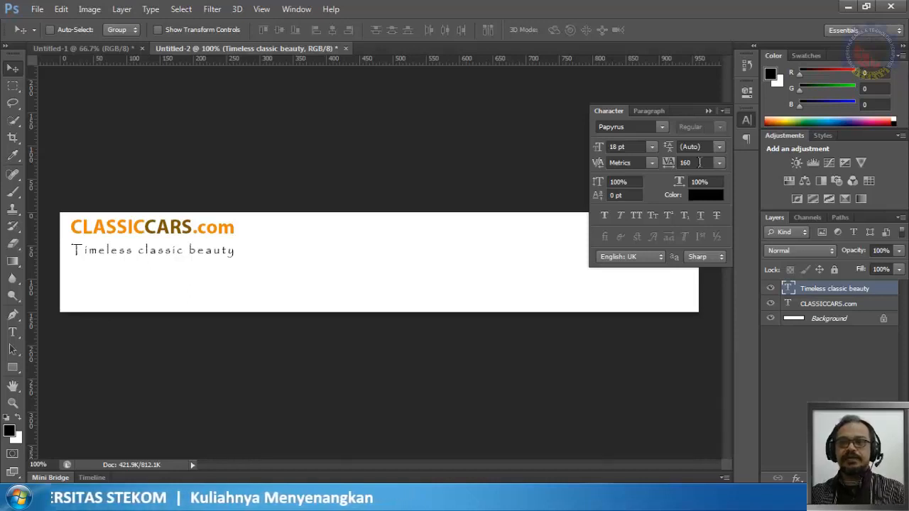
key(Delete)
key(Delete)
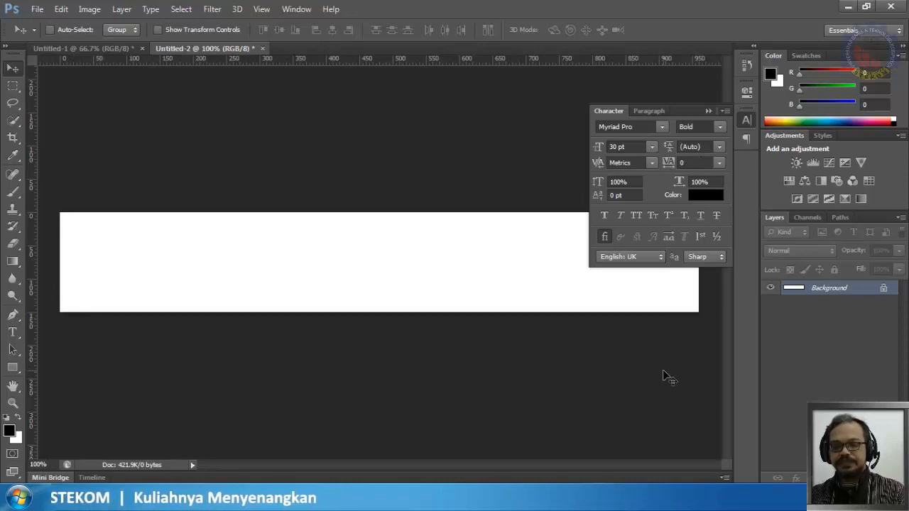
key(ctrl+z)
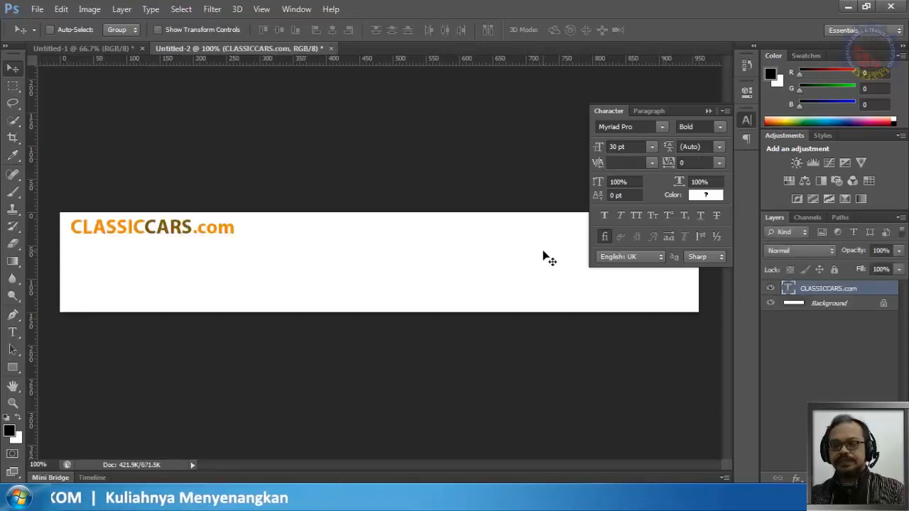
key(ctrl+z)
key(ctrl+z)
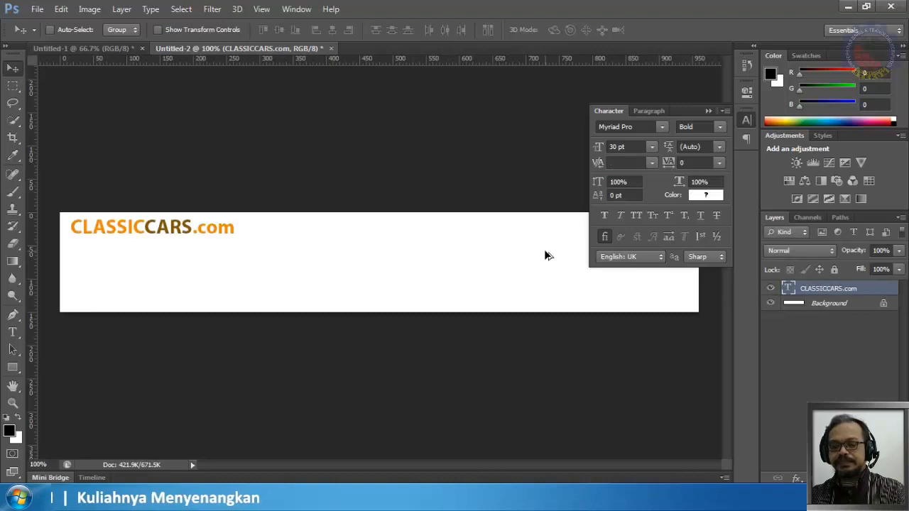
key(ctrl+shift+z)
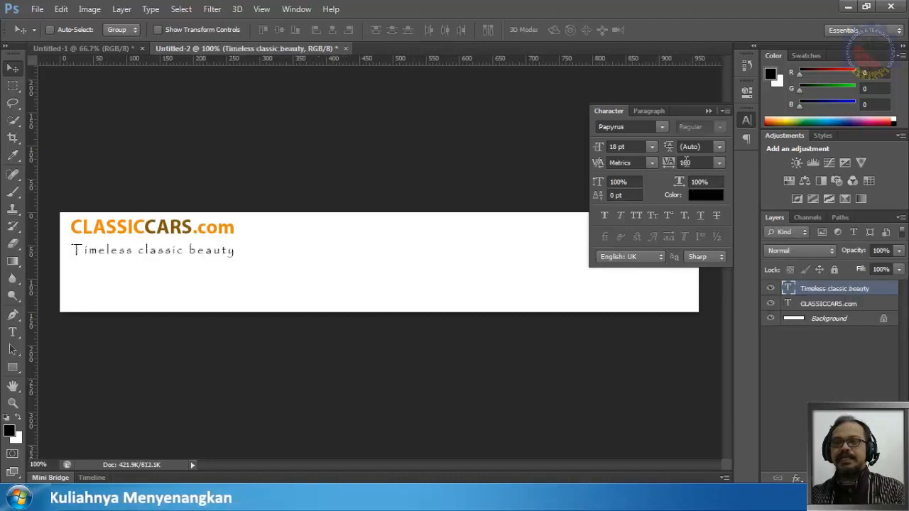
Step: Fine-tune the tagline's tracking to match the title's width, trying 155 and settling on 150, and collapse the character settings
drag(698, 163, 683, 162)
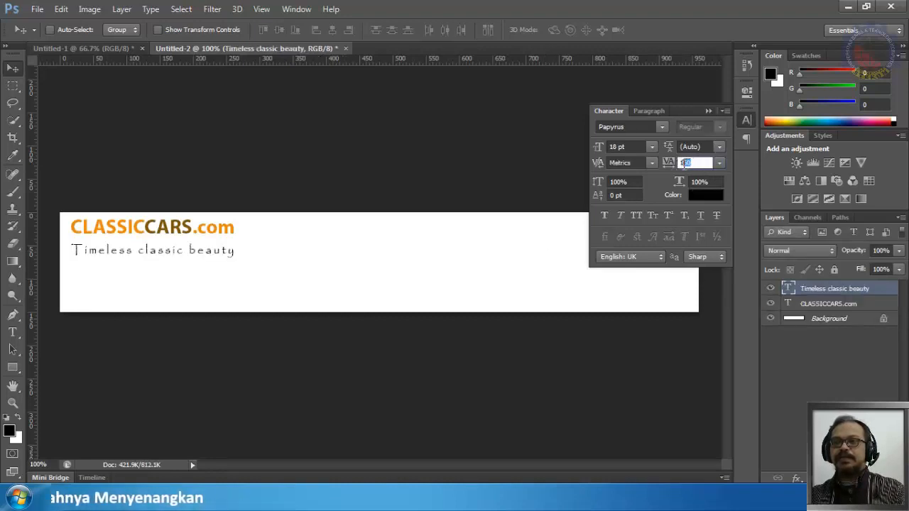
text(55)
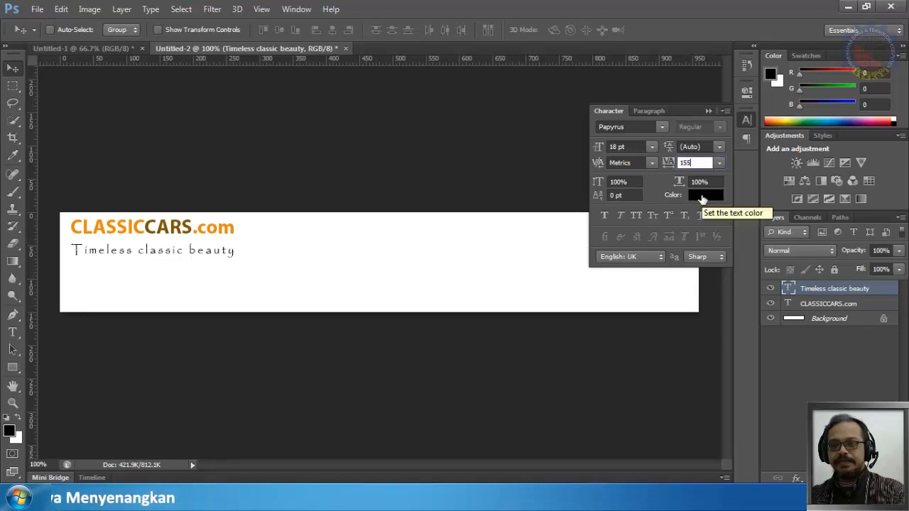
key(Return)
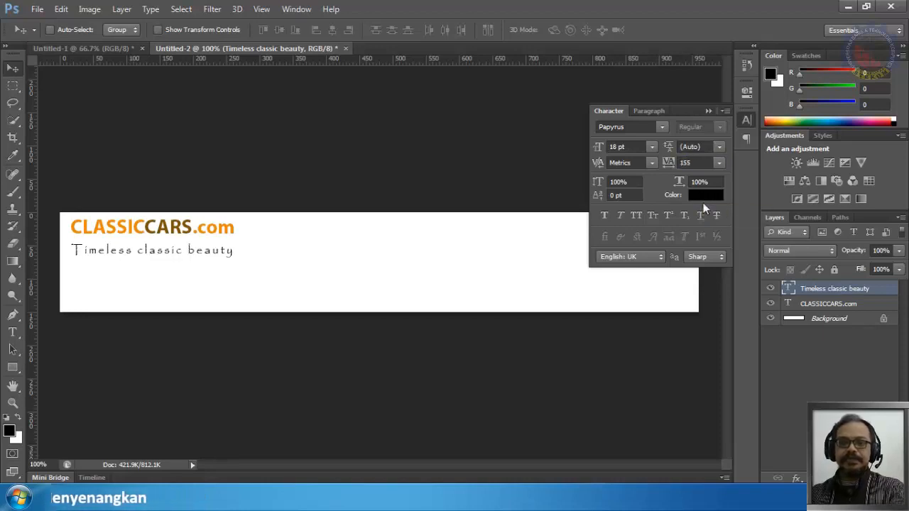
click(695, 163)
key(BackSpace)
text(0)
key(Return)
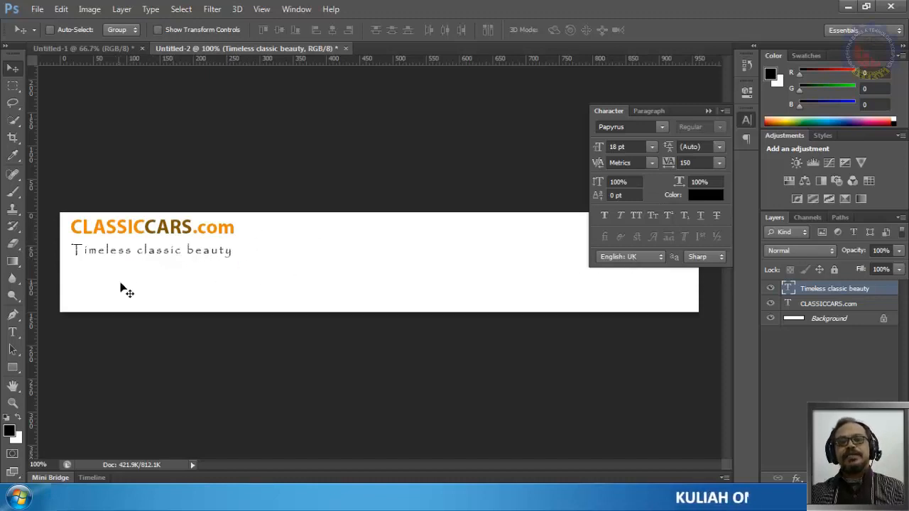
click(746, 120)
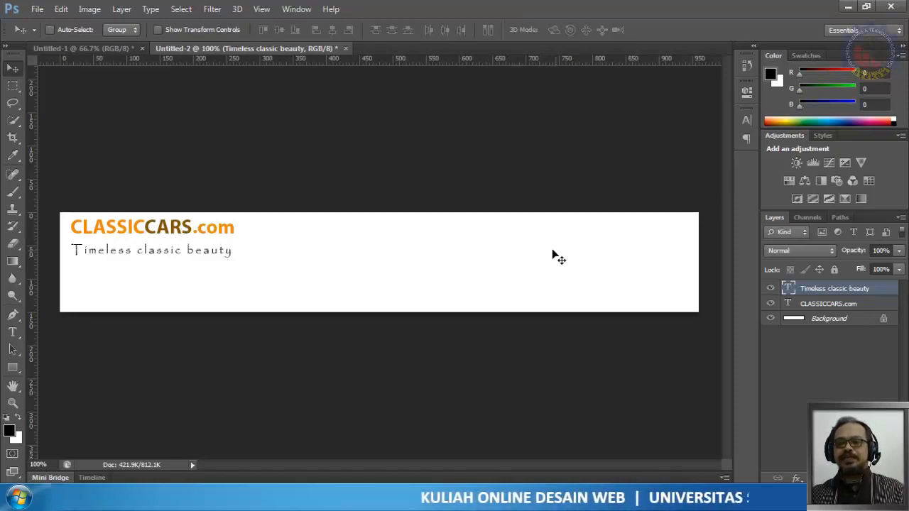
Step: Fill the Background layer with the solid blue colour 006de8 at 100% opacity in Normal mode
click(829, 322)
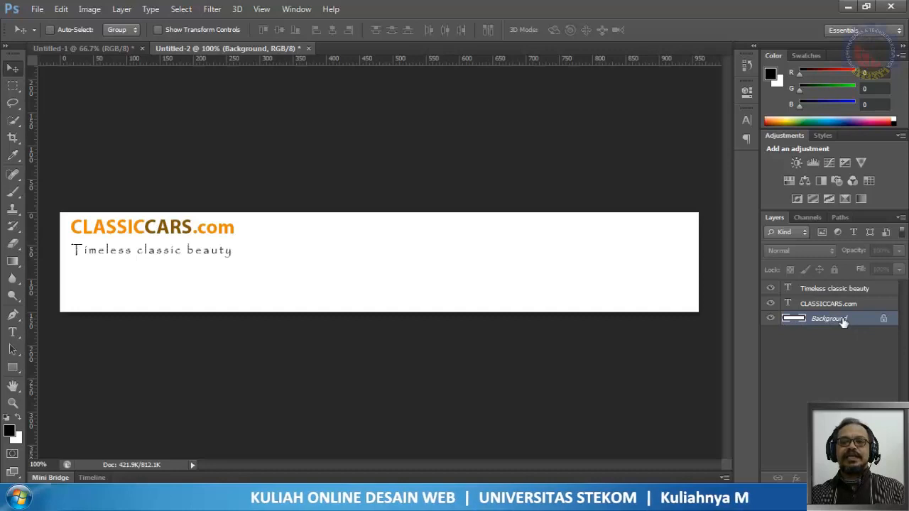
click(62, 10)
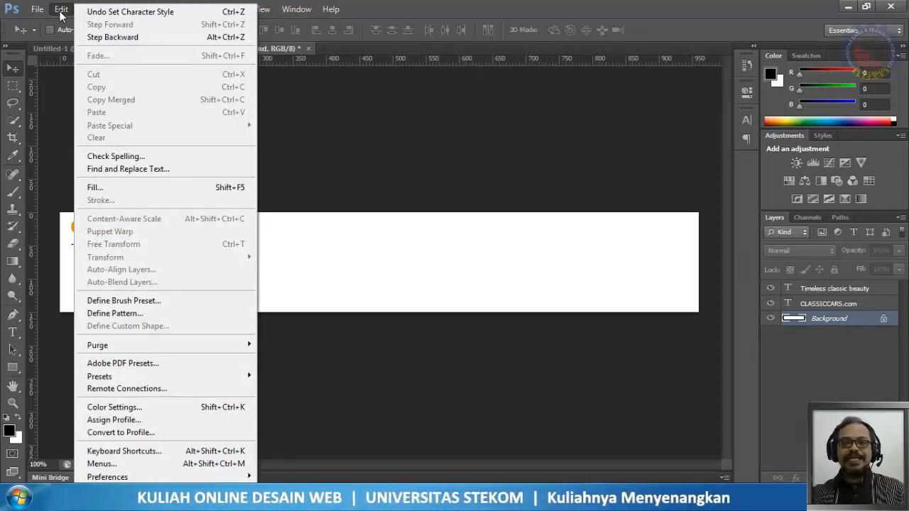
click(130, 189)
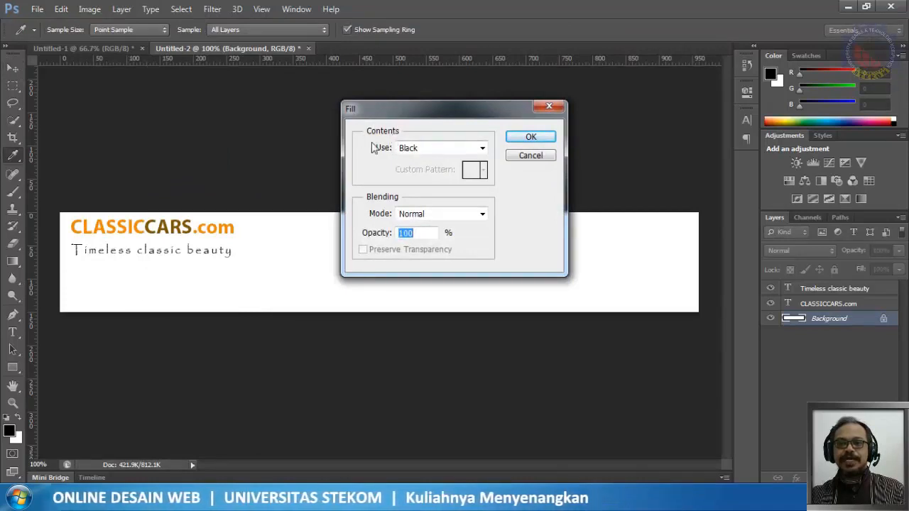
click(482, 151)
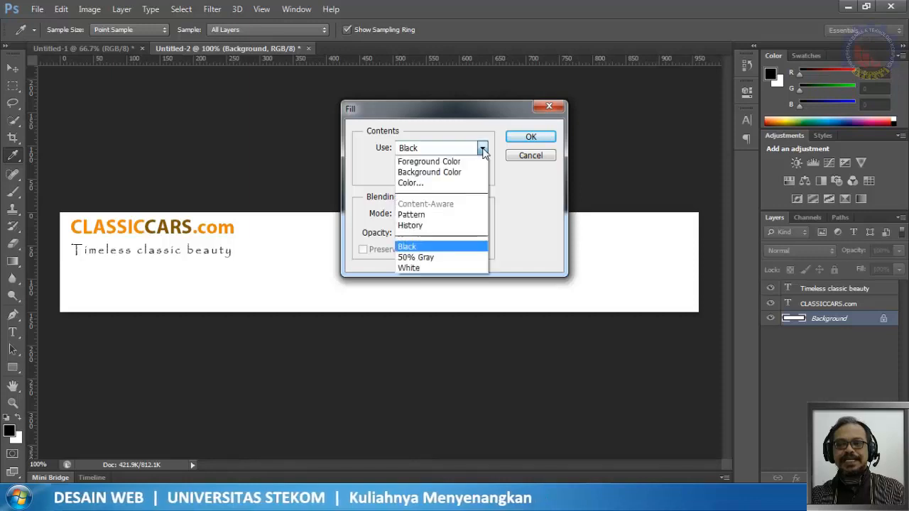
click(414, 184)
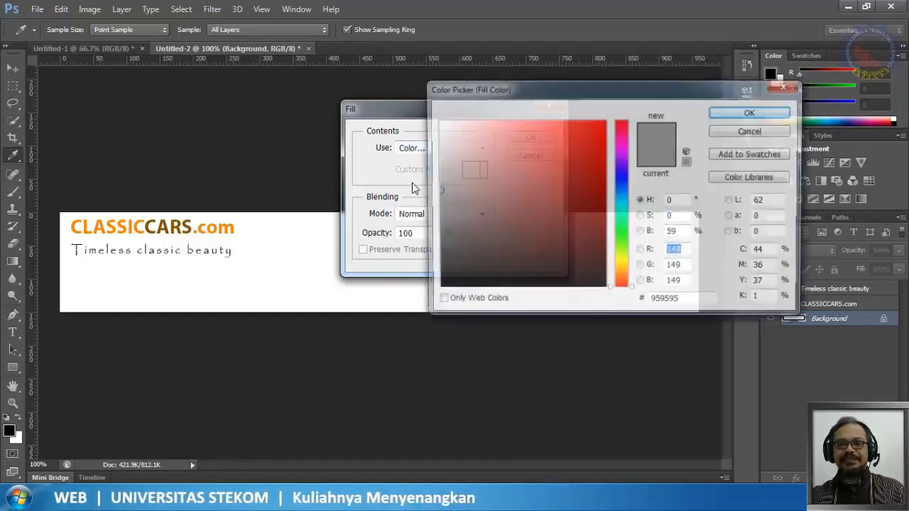
click(621, 190)
mouse_move(570, 165)
mouse_down()
mouse_move(643, 112)
mouse_move(633, 102)
mouse_move(578, 98)
mouse_move(632, 80)
mouse_move(678, 145)
mouse_move(689, 136)
mouse_up()
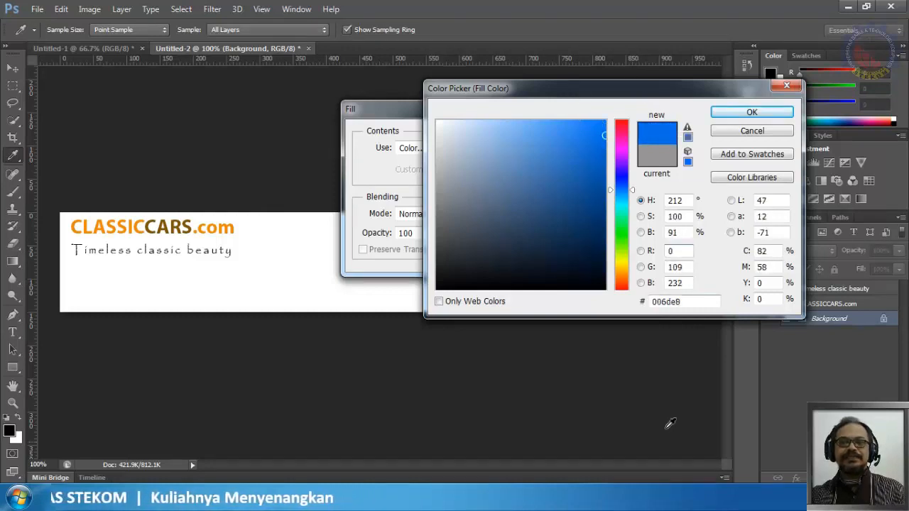
click(764, 113)
click(543, 137)
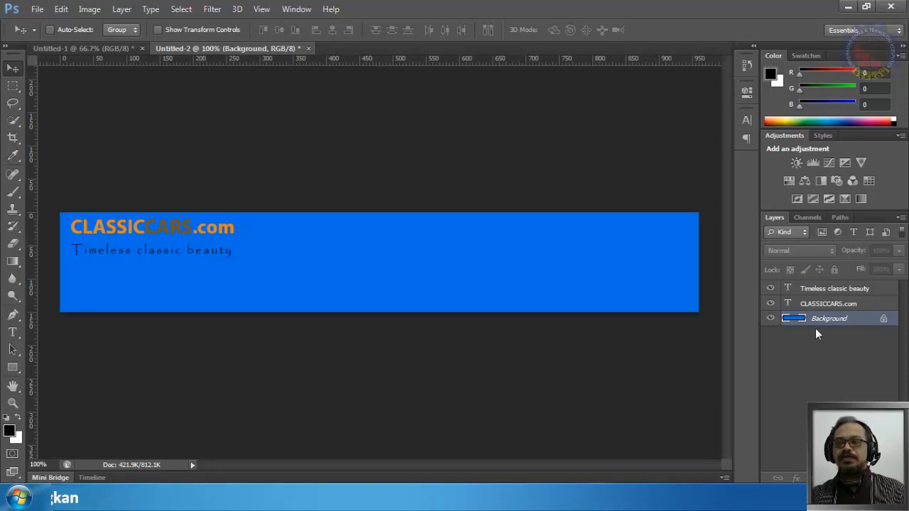
Step: Recolour the word CARS in the CLASSICCARS.com title to the dark brown 462c00 and commit the text edit
double_click(791, 305)
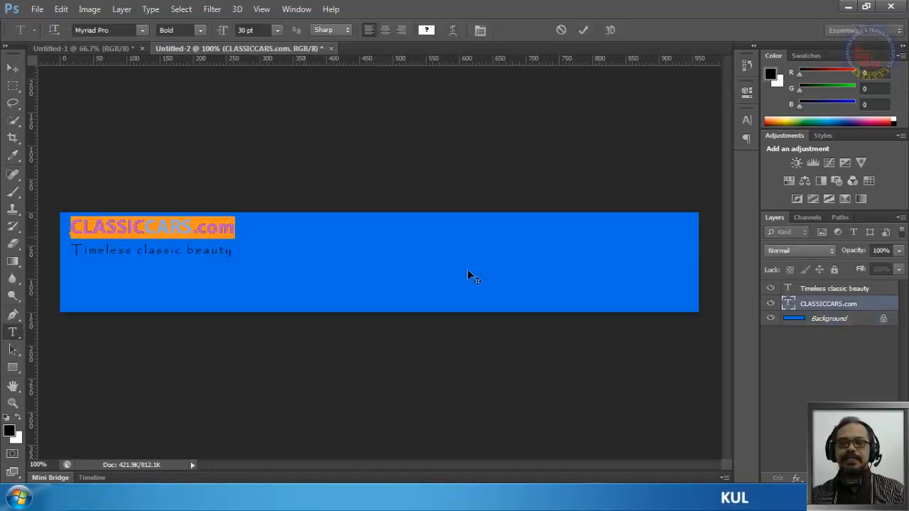
drag(146, 228, 195, 233)
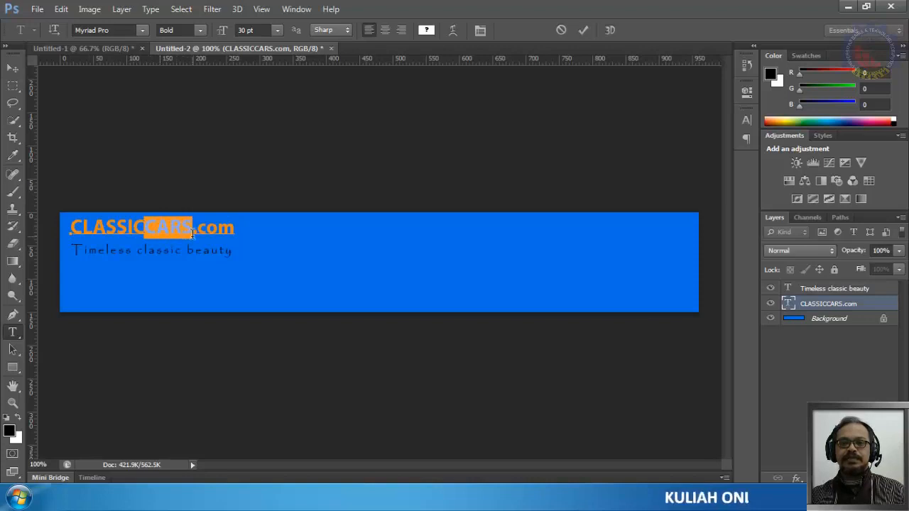
click(426, 30)
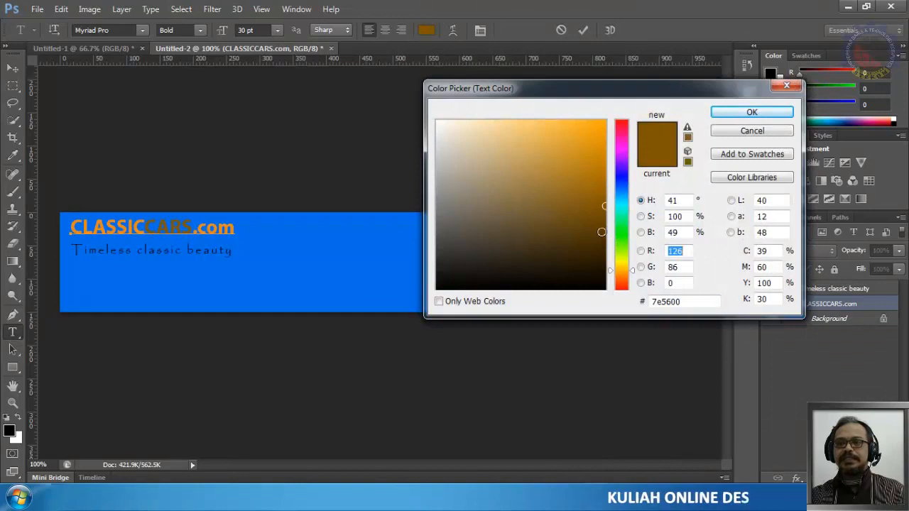
mouse_move(606, 229)
mouse_down()
mouse_move(609, 247)
mouse_move(635, 266)
mouse_move(643, 251)
mouse_move(665, 265)
mouse_up()
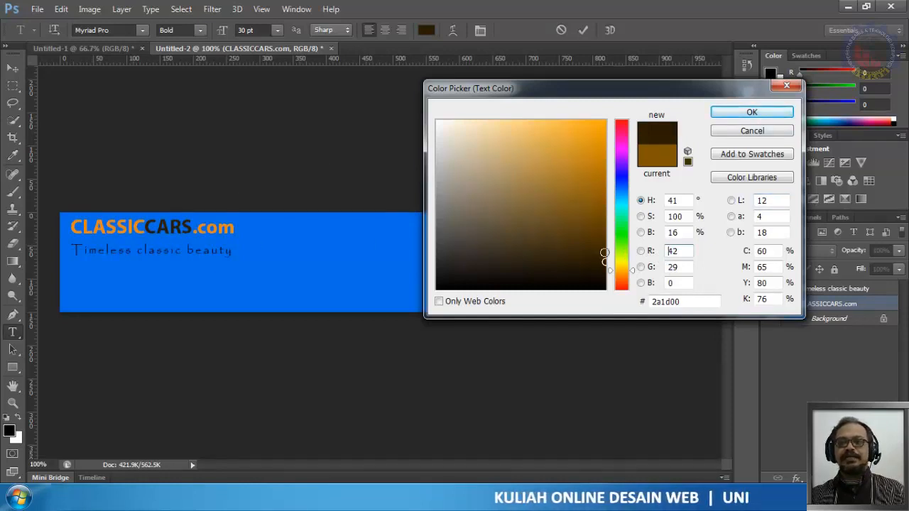
drag(604, 252, 639, 296)
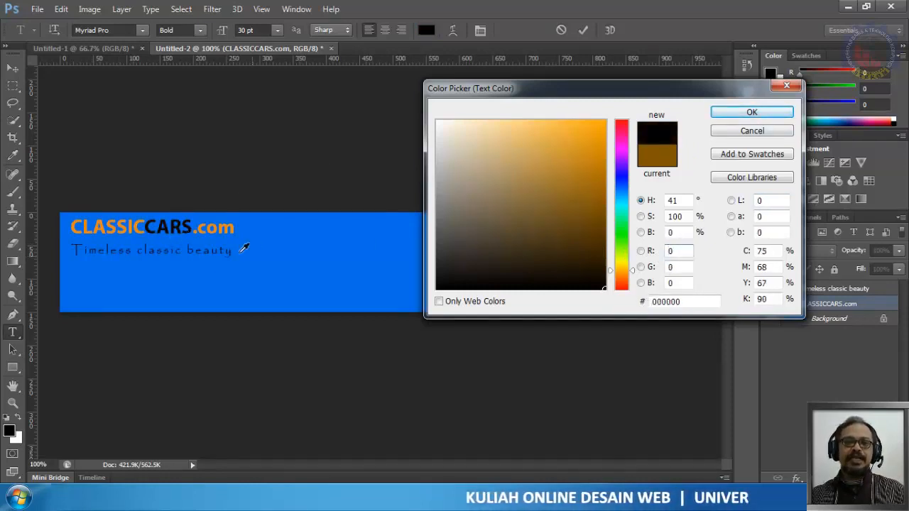
drag(606, 281, 603, 275)
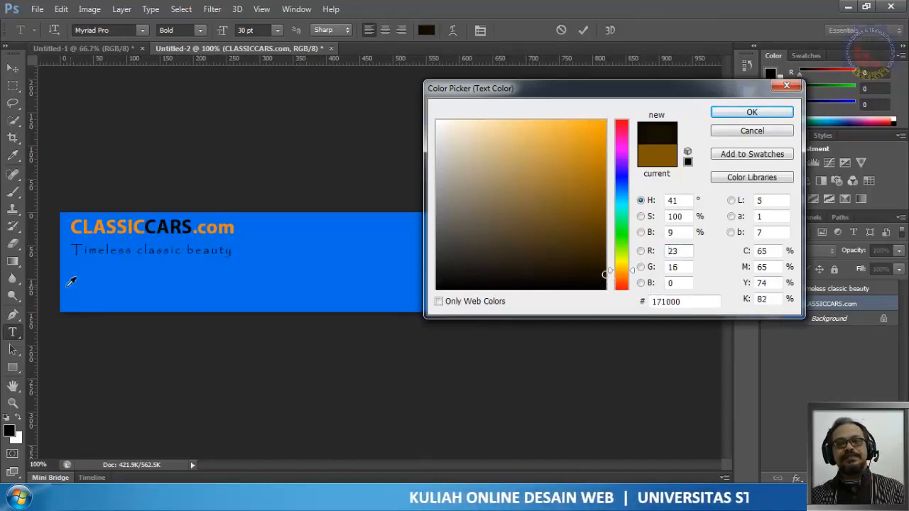
click(625, 272)
mouse_move(575, 258)
mouse_down()
mouse_move(665, 195)
mouse_move(684, 196)
mouse_up()
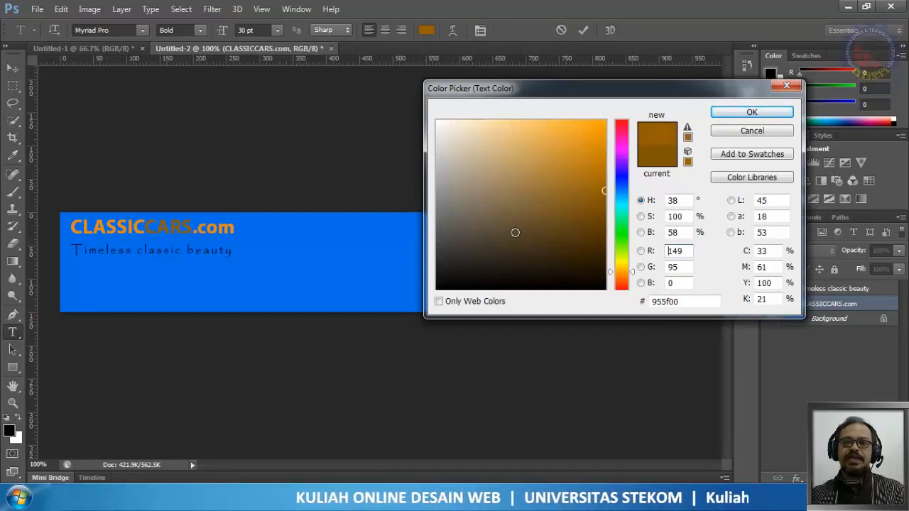
drag(599, 211, 604, 231)
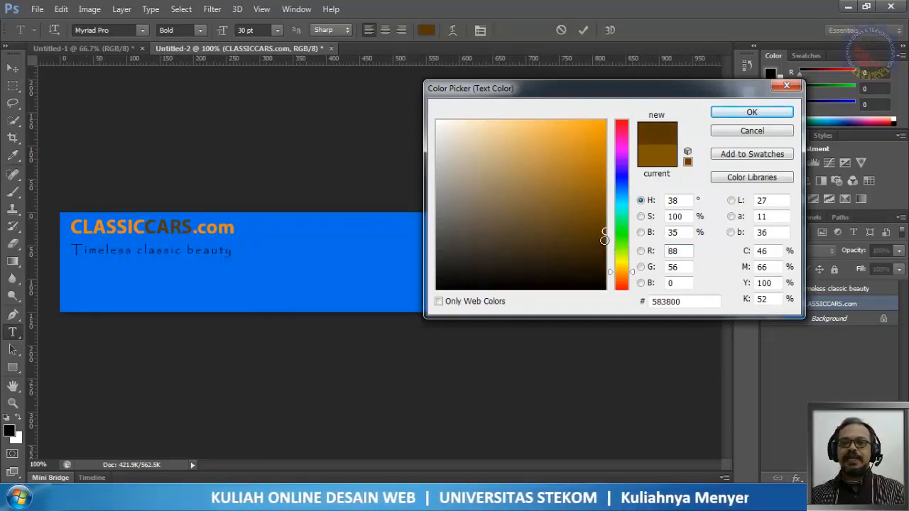
drag(604, 240, 604, 244)
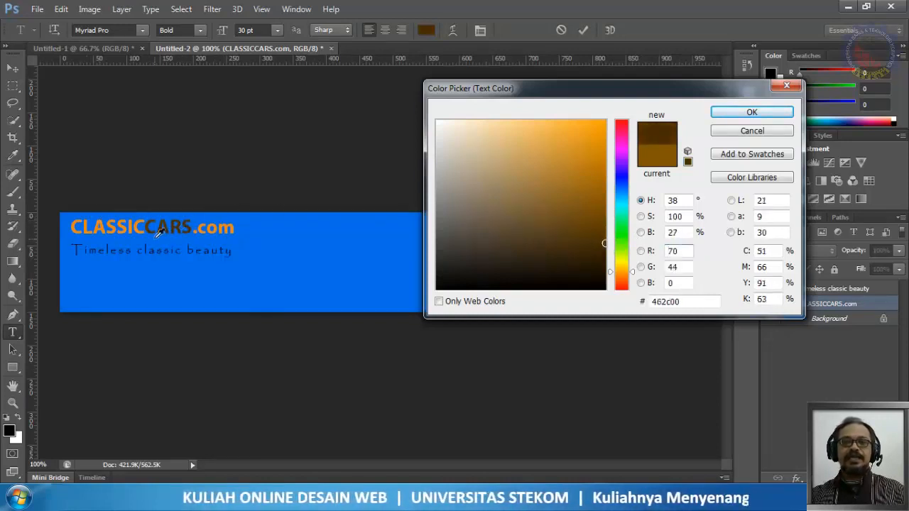
click(752, 114)
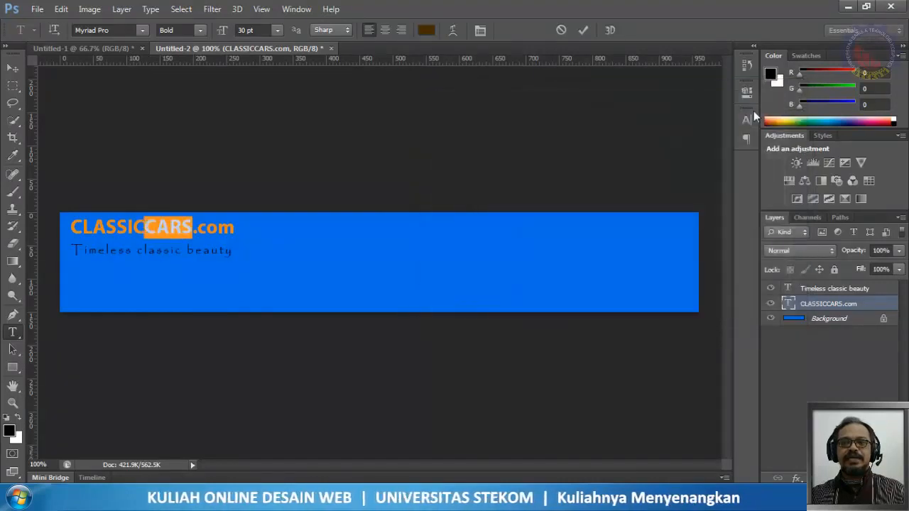
click(583, 30)
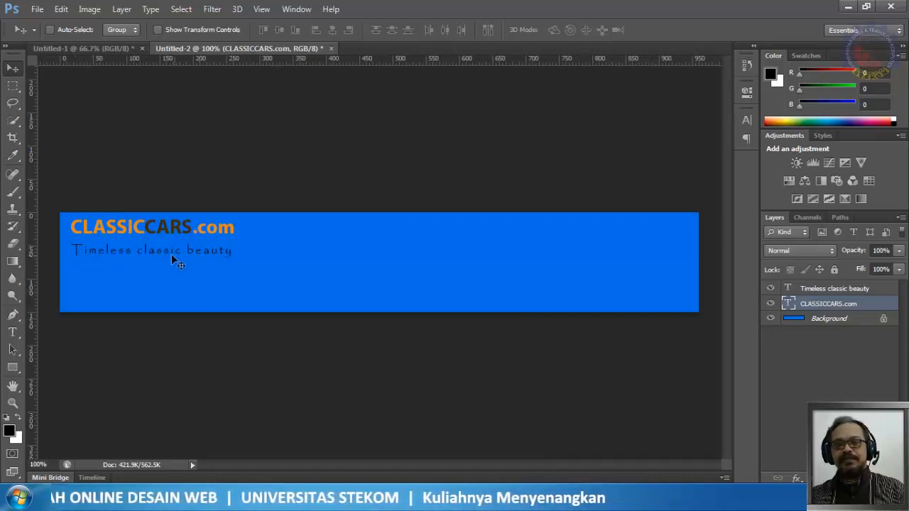
Step: Change the "Timeless classic beauty" tagline's text colour to white ffffff and commit the text edit
double_click(789, 289)
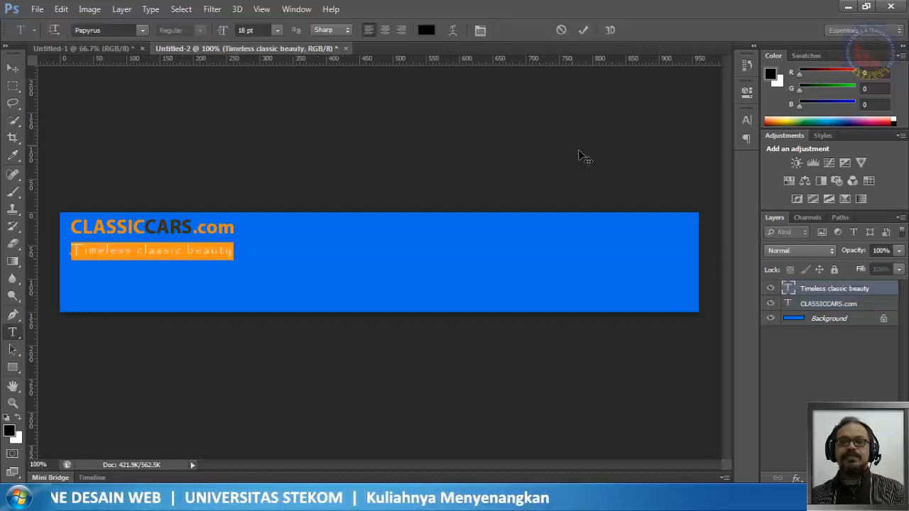
click(426, 30)
drag(458, 145, 411, 114)
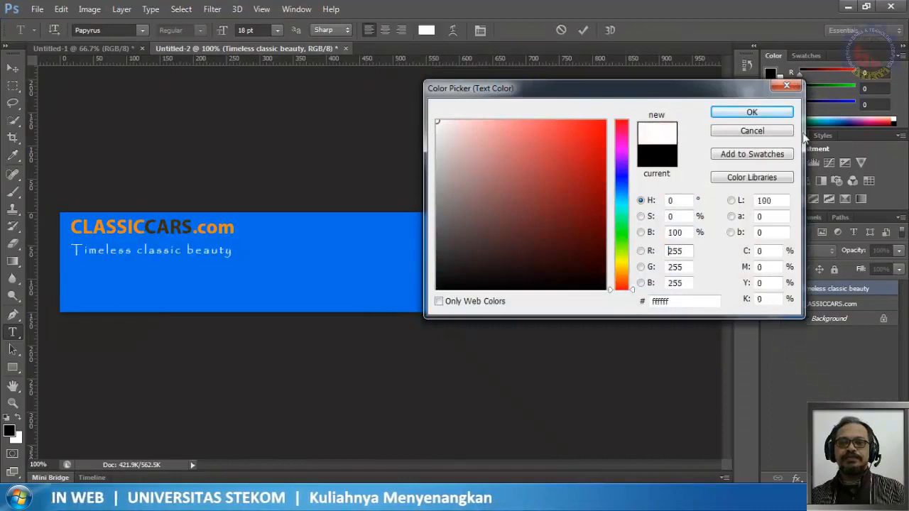
click(752, 113)
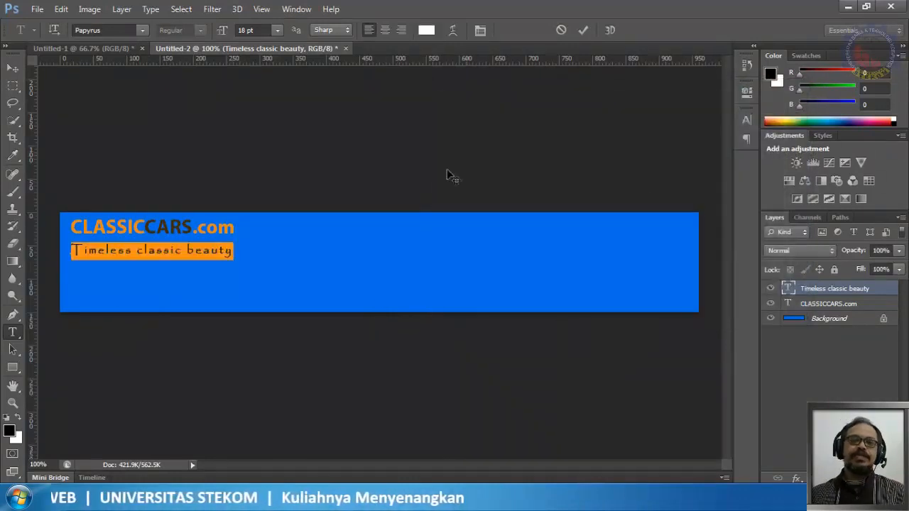
click(582, 35)
key(v)
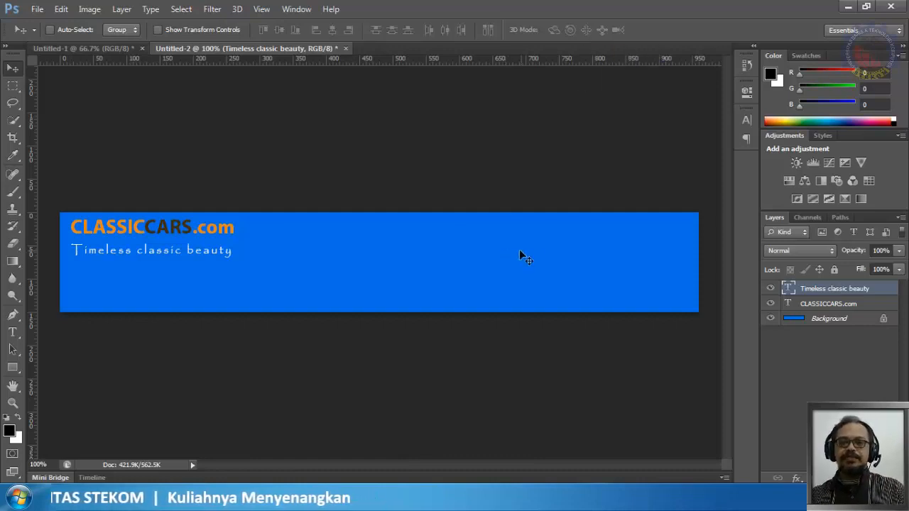
Step: Fill the Background layer with the darker blue 0052ae at 100% opacity in Normal mode
click(796, 320)
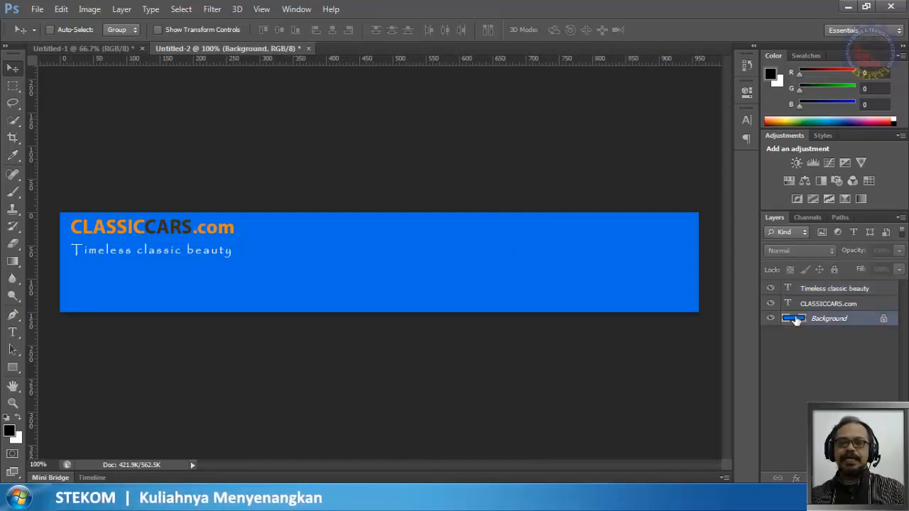
click(62, 9)
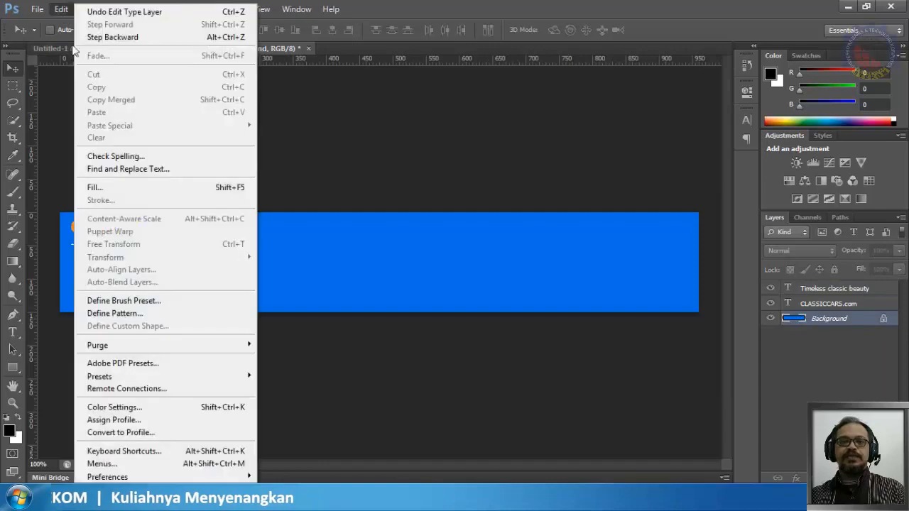
click(103, 186)
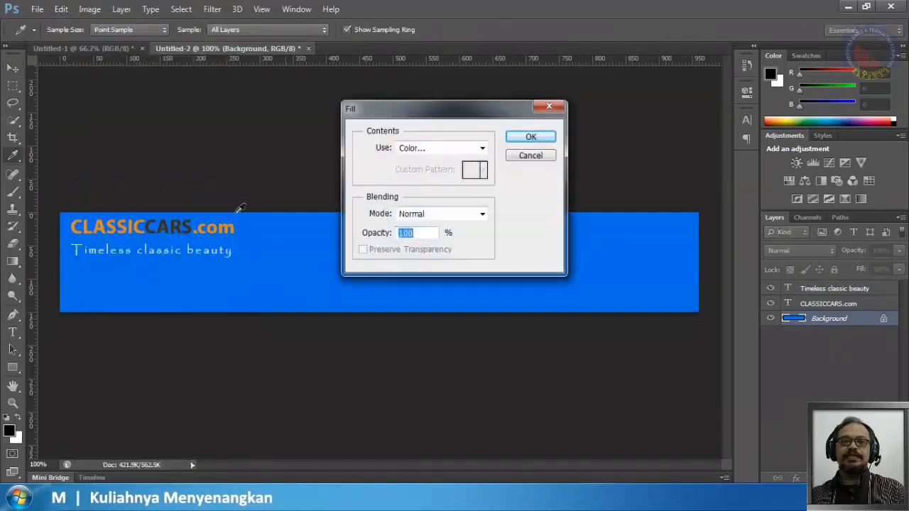
click(439, 152)
click(433, 184)
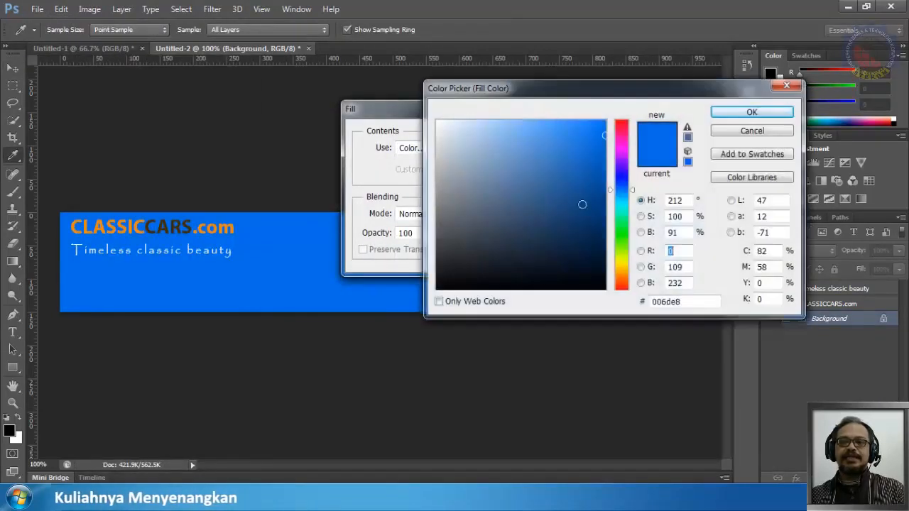
drag(602, 168, 630, 174)
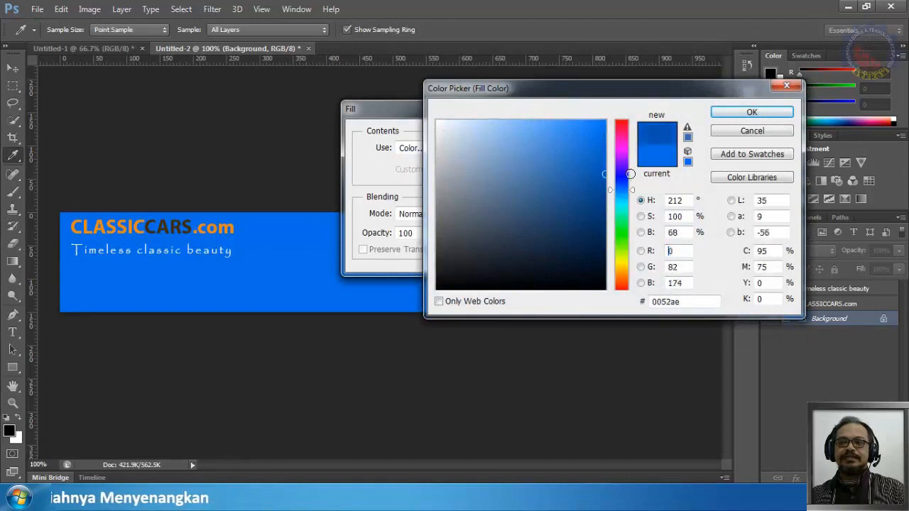
click(753, 112)
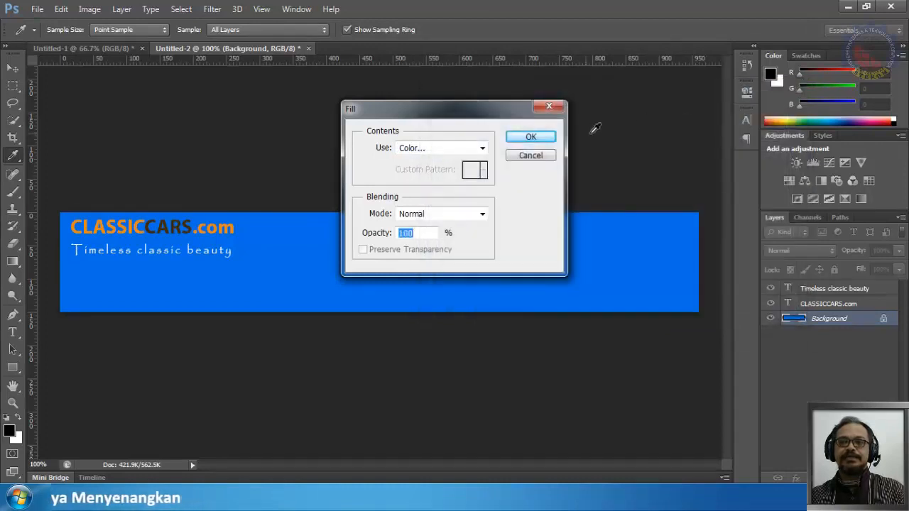
click(532, 138)
key(v)
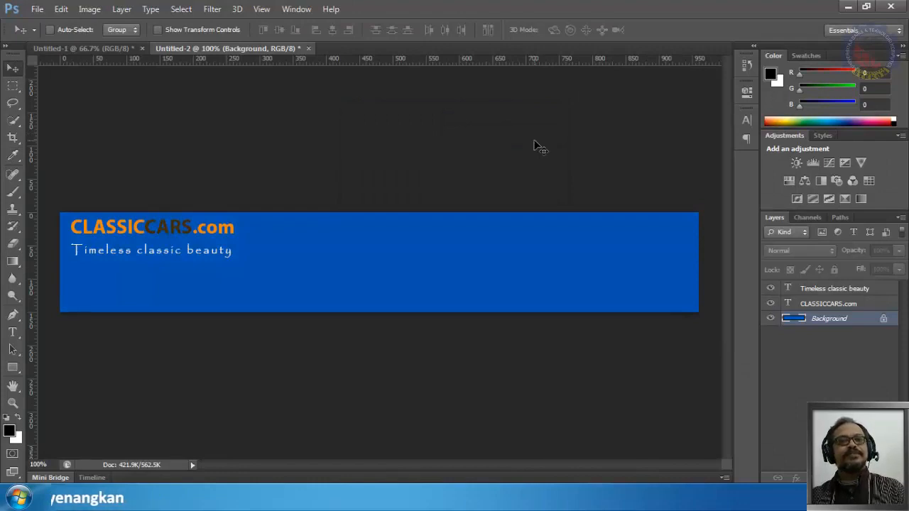
Step: Select the word CARS in the title and try tan and orange shades as its text colour, ending on the orange-red ec3d00
double_click(788, 304)
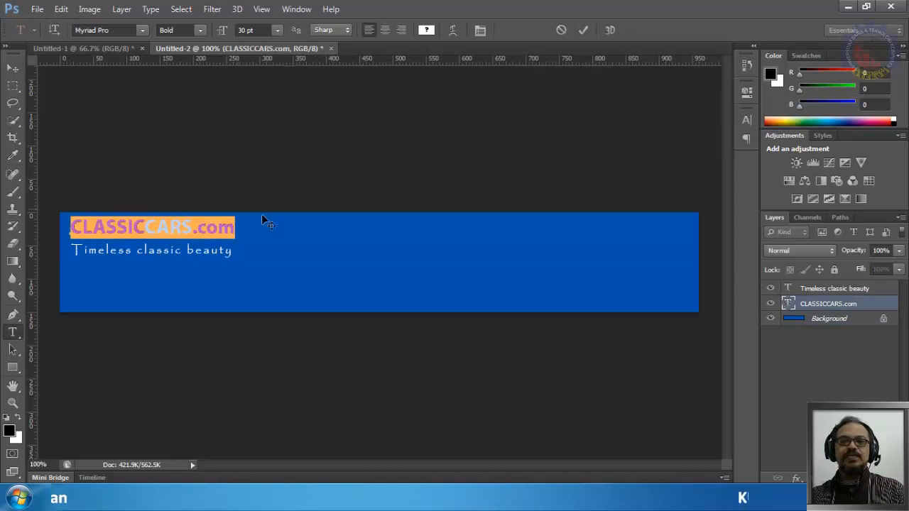
drag(145, 226, 193, 228)
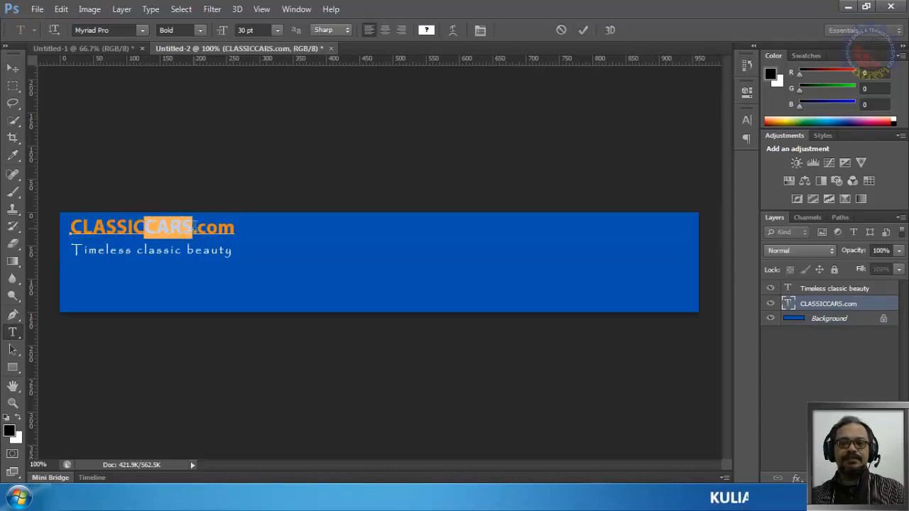
click(425, 31)
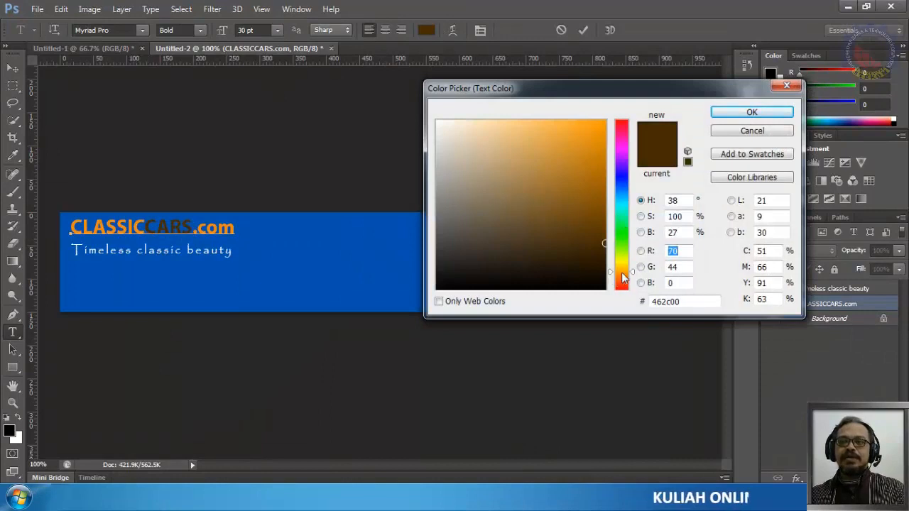
click(598, 208)
mouse_move(598, 207)
mouse_down()
mouse_move(655, 146)
mouse_move(562, 187)
mouse_move(569, 167)
mouse_move(555, 168)
mouse_up()
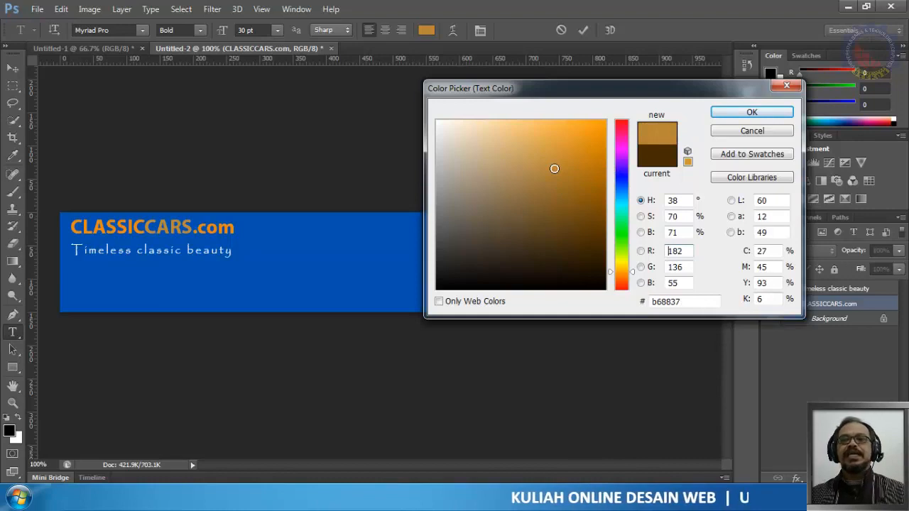
drag(629, 273, 629, 287)
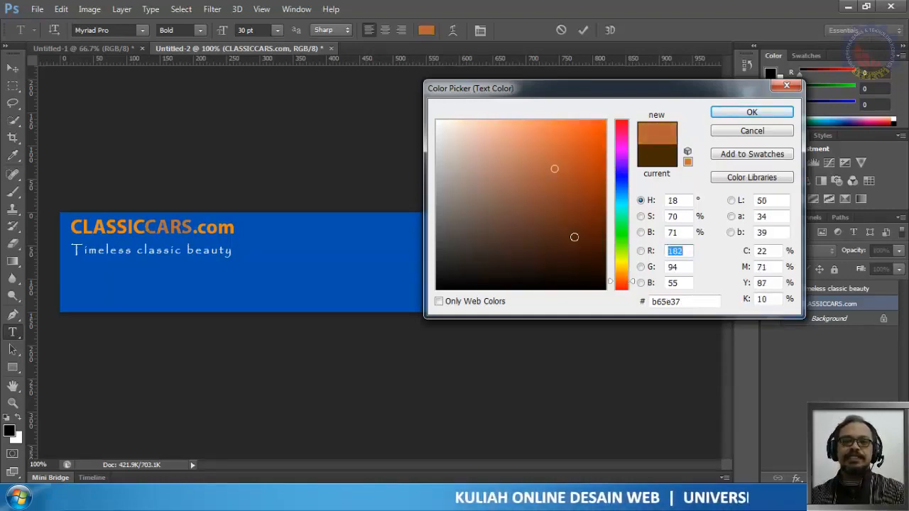
drag(586, 189, 643, 169)
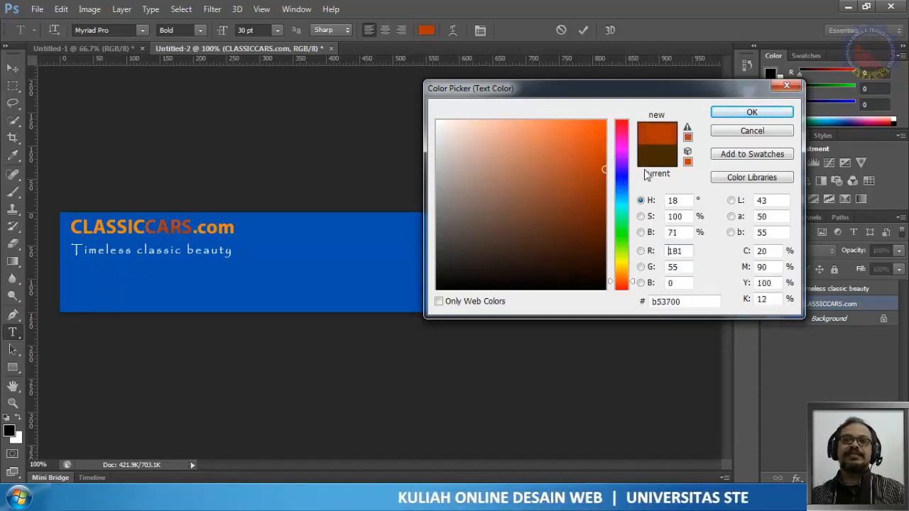
drag(582, 152, 647, 137)
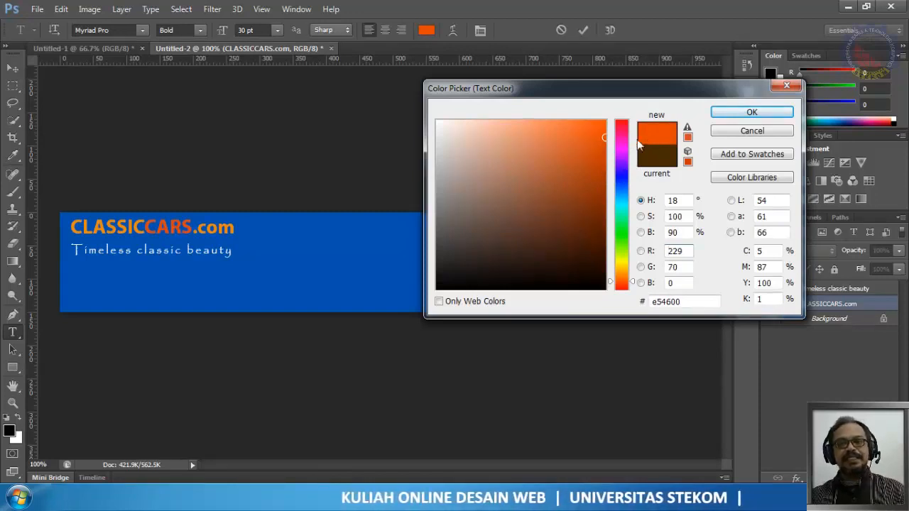
click(623, 282)
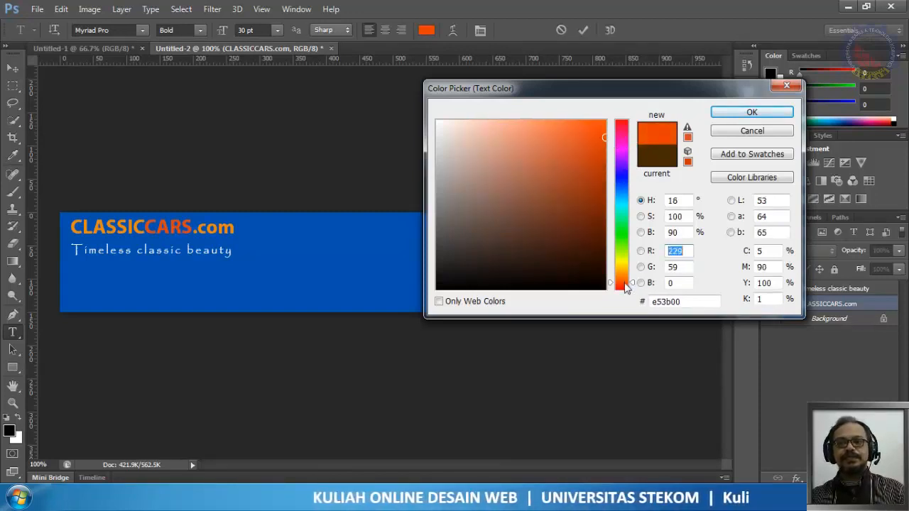
mouse_move(602, 136)
mouse_down()
mouse_move(652, 149)
mouse_move(667, 132)
mouse_up()
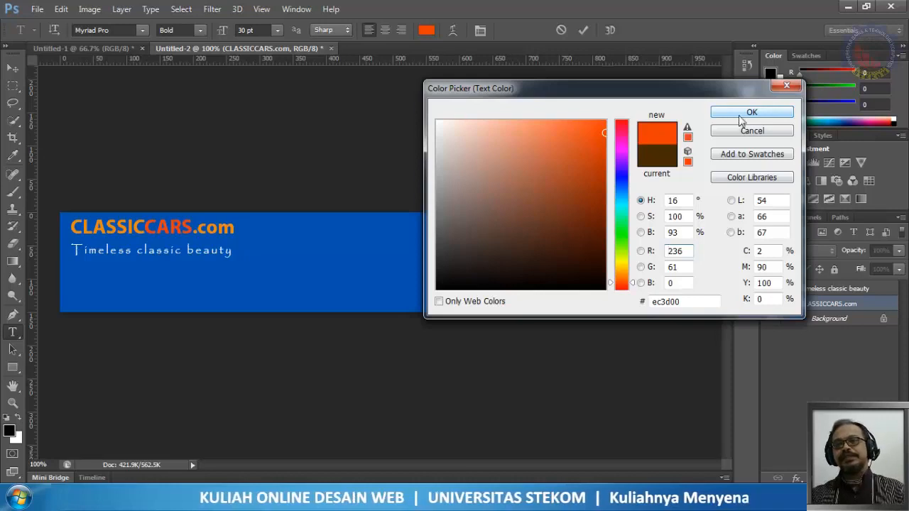
Step: Set the text colour of the word CARS in the title to light peach ffb9a0 and commit the text edit
drag(521, 144, 383, 98)
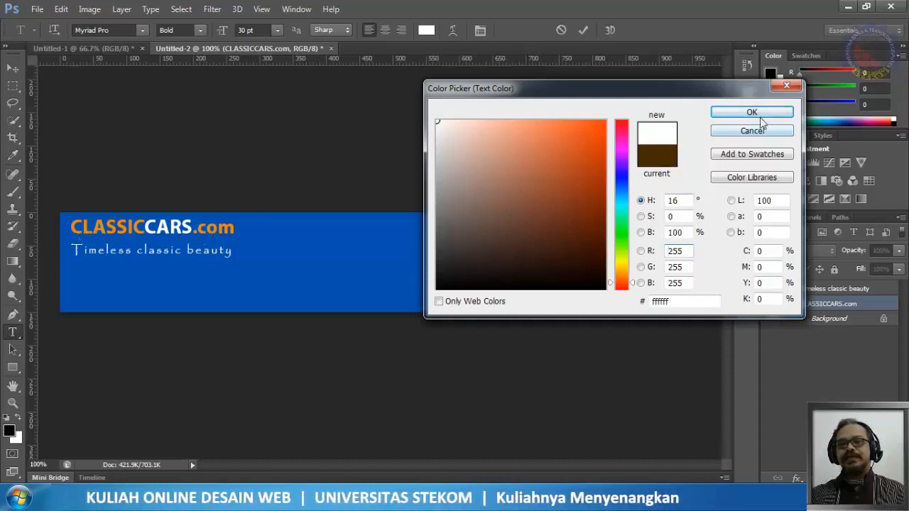
mouse_move(462, 136)
mouse_down()
mouse_move(395, 128)
mouse_move(487, 116)
mouse_move(478, 115)
mouse_up()
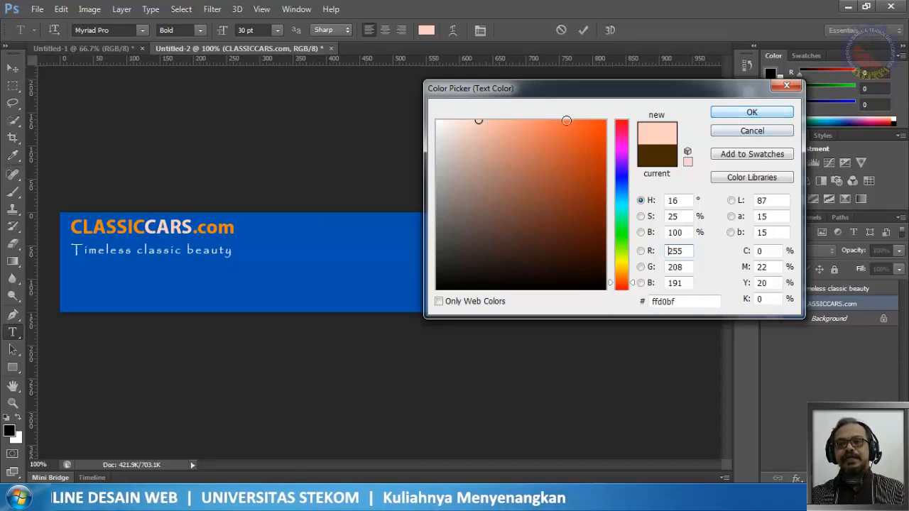
drag(502, 123, 510, 108)
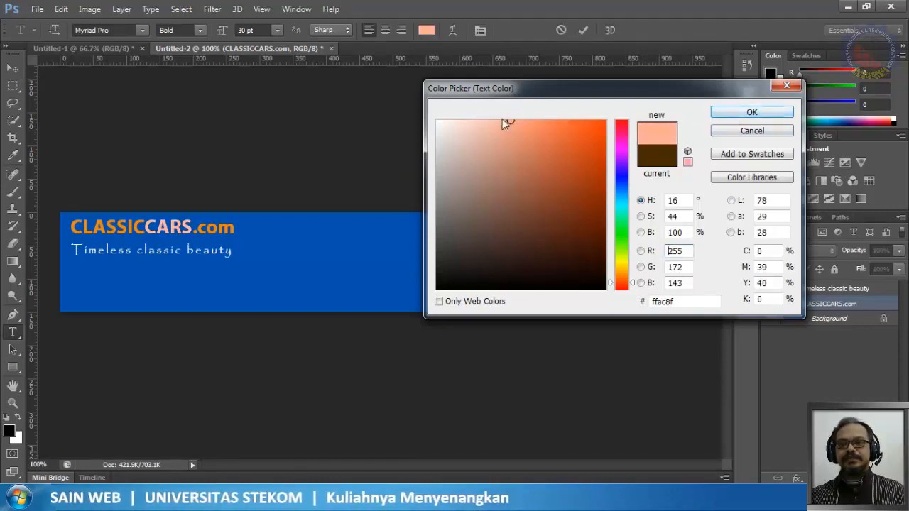
mouse_move(501, 121)
mouse_down()
mouse_move(493, 122)
mouse_move(499, 114)
mouse_up()
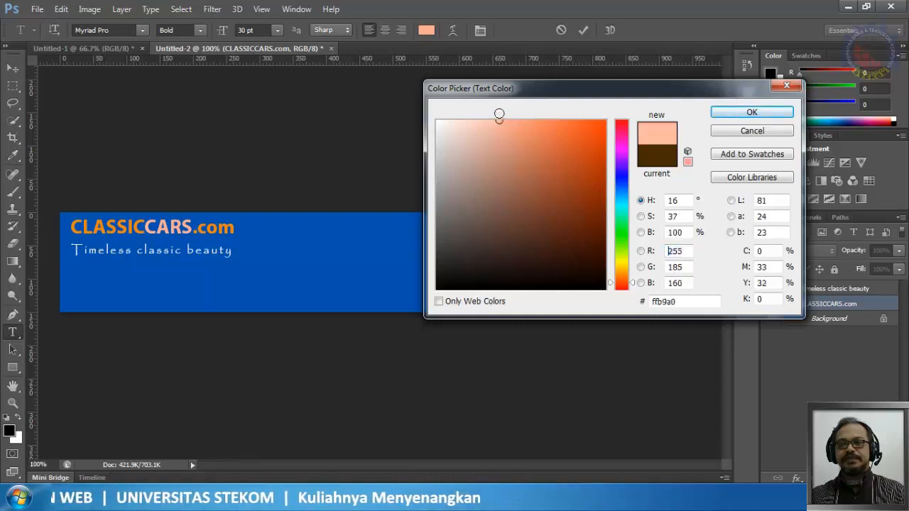
click(719, 111)
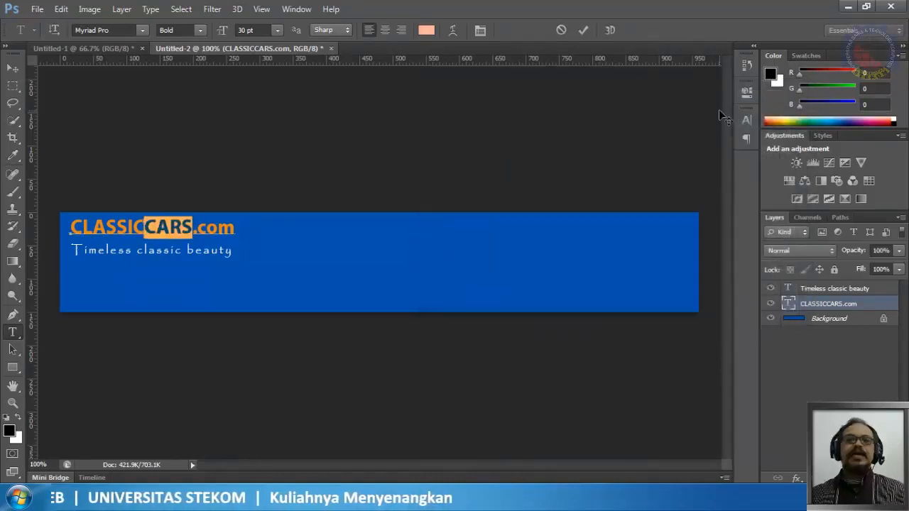
click(584, 29)
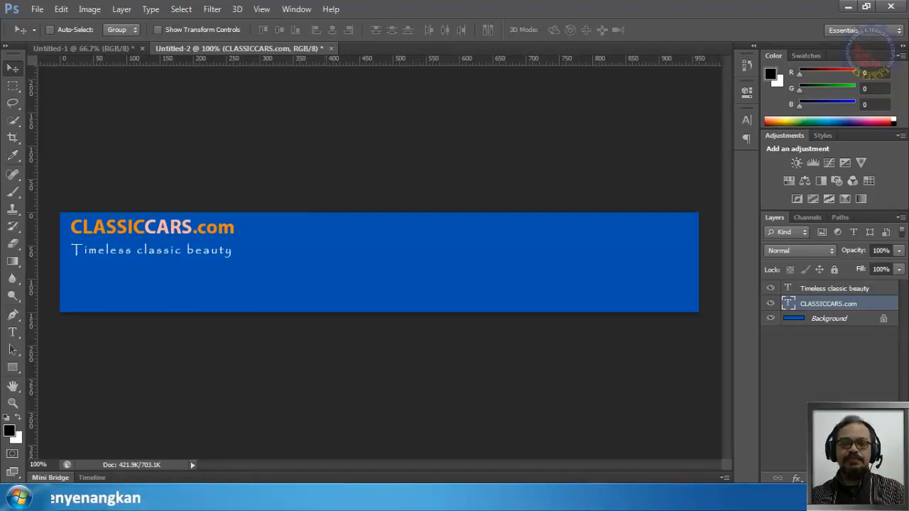
Step: Open the pngkit_dodge-charger image from the Documents library in Adobe Photoshop CS6
click(80, 497)
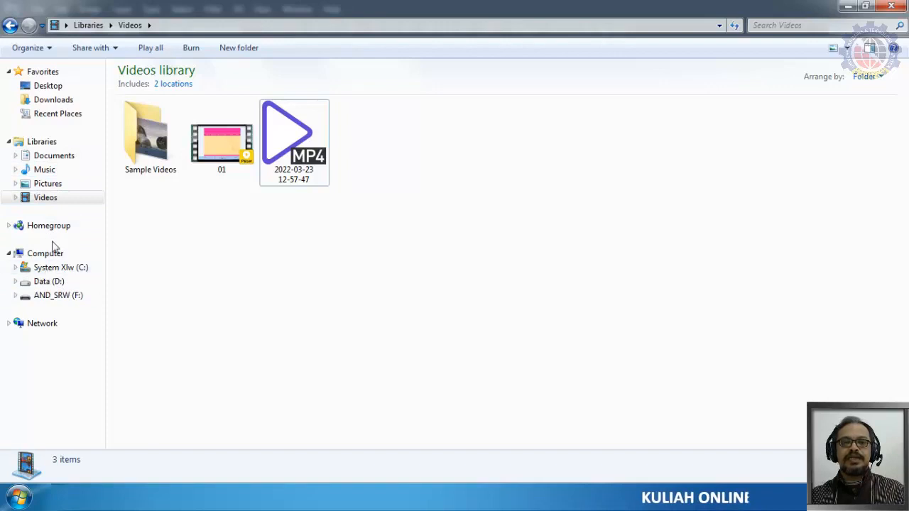
click(50, 157)
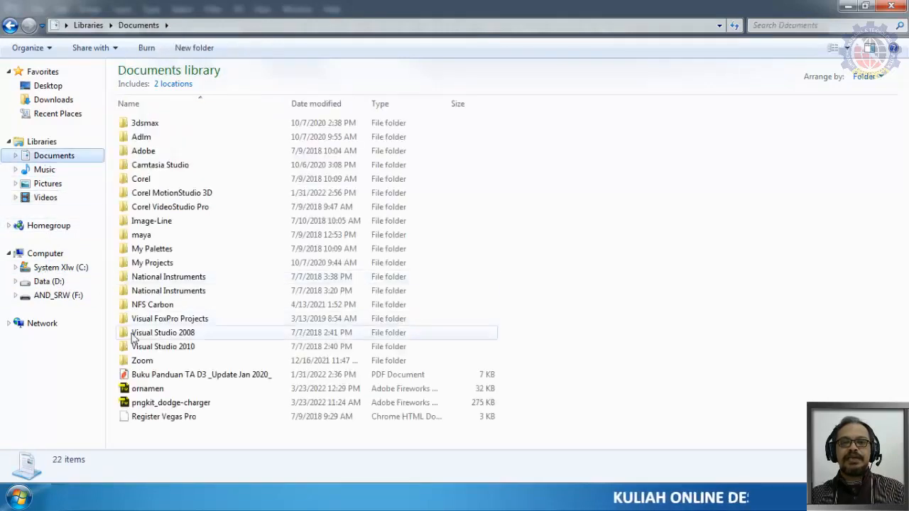
click(149, 402)
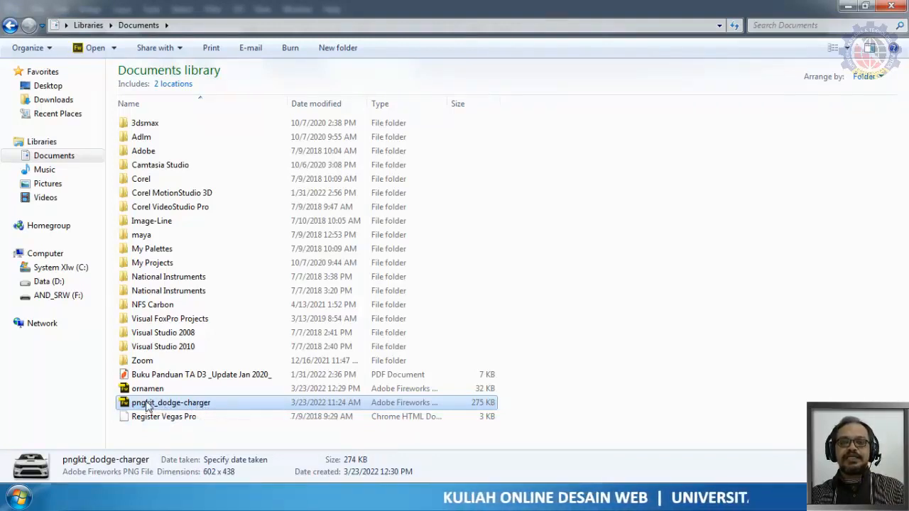
drag(149, 405, 172, 404)
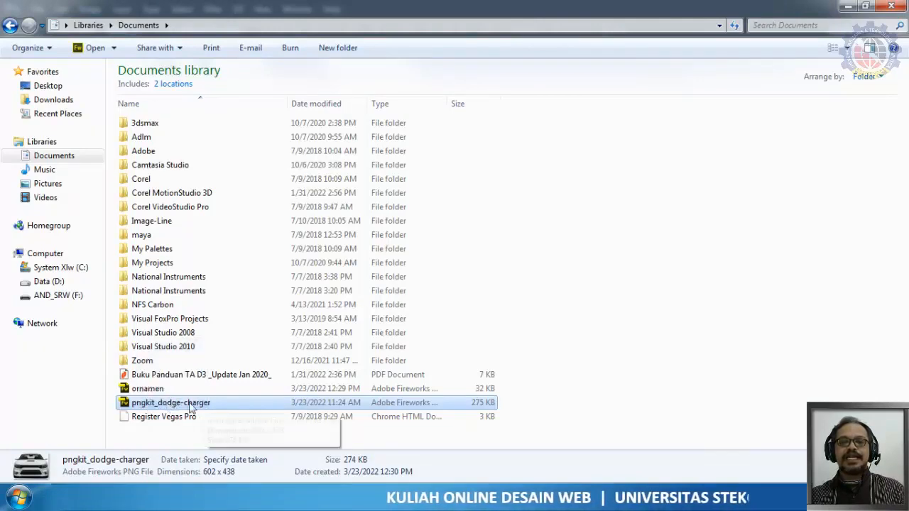
right_click(188, 406)
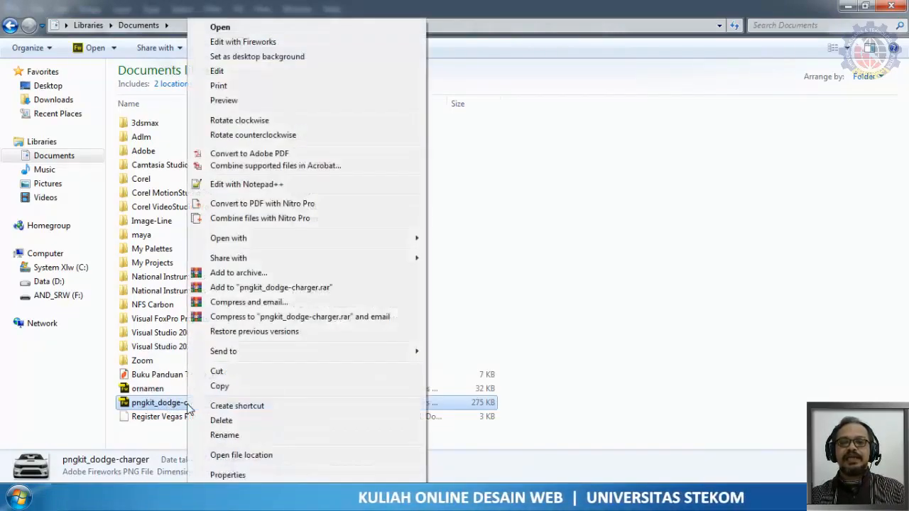
mouse_move(262, 242)
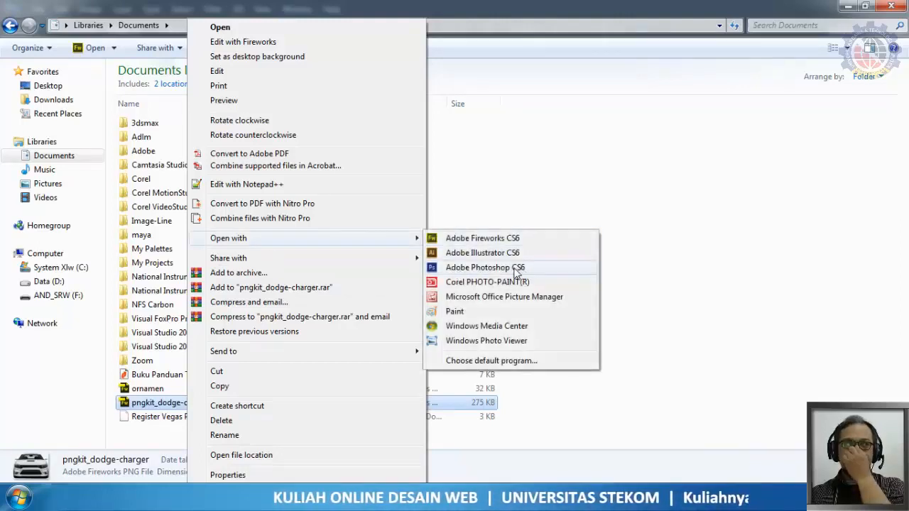
click(485, 268)
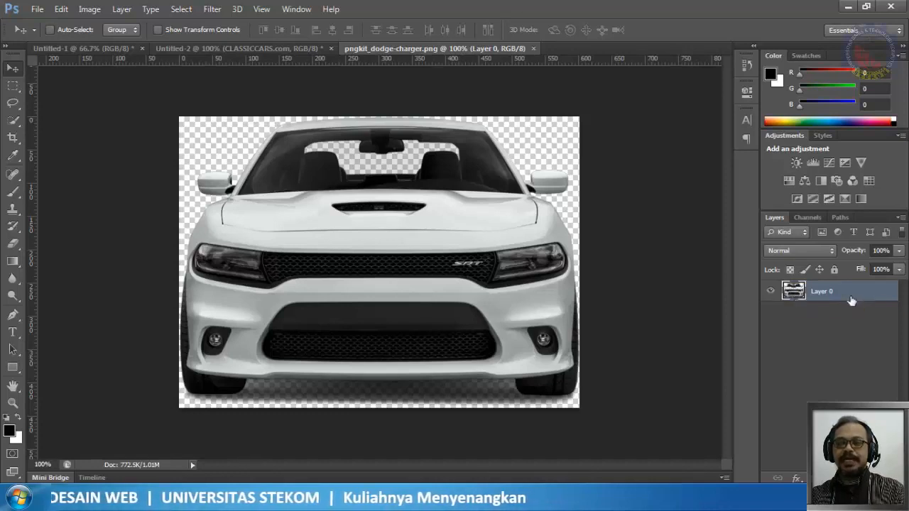
Step: Copy the car cut-out from Layer 0 into the Untitled-2 banner and move it to the banner's right end
ctrl+click(793, 293)
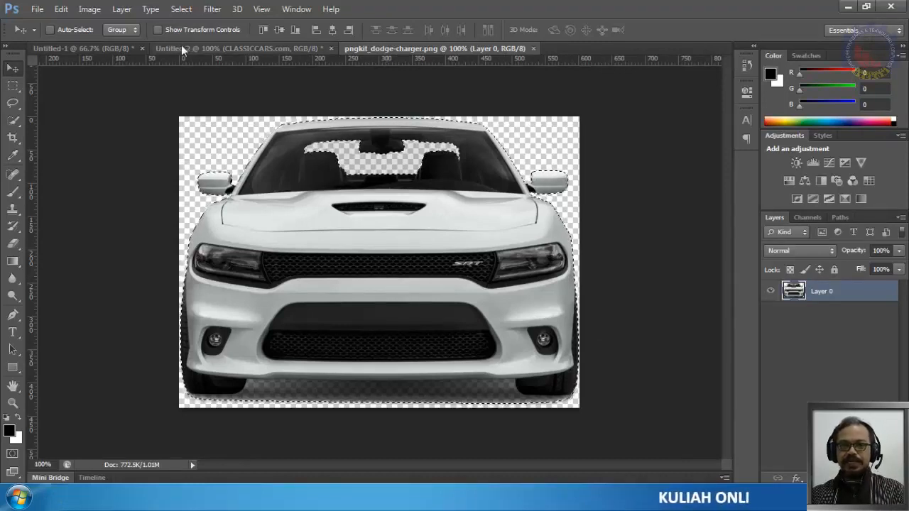
click(117, 47)
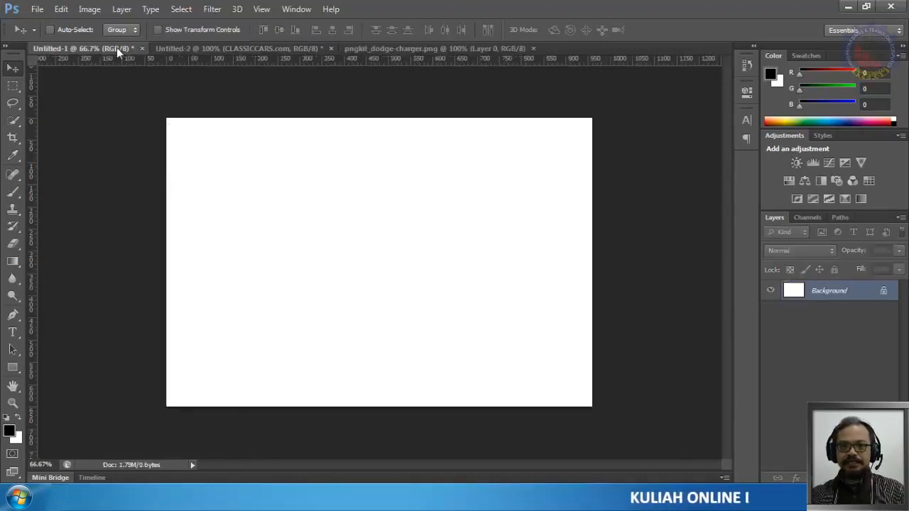
click(196, 47)
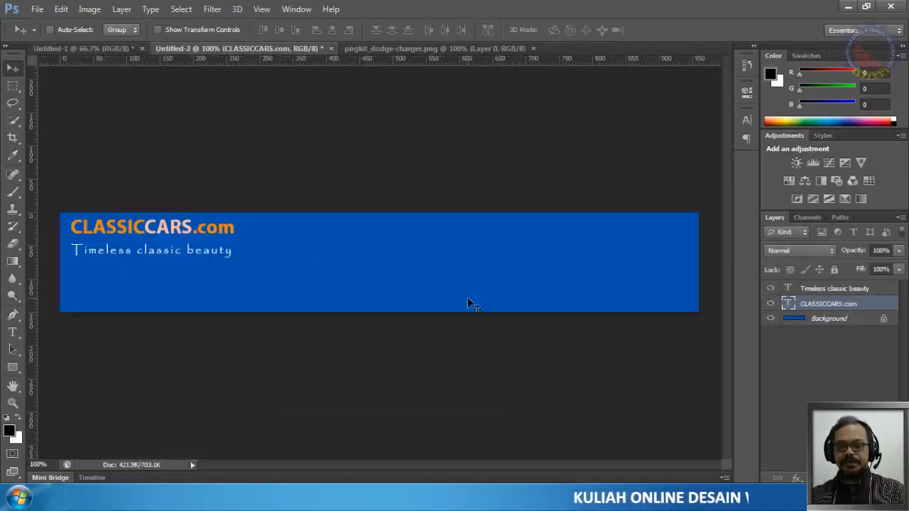
key(ctrl+v)
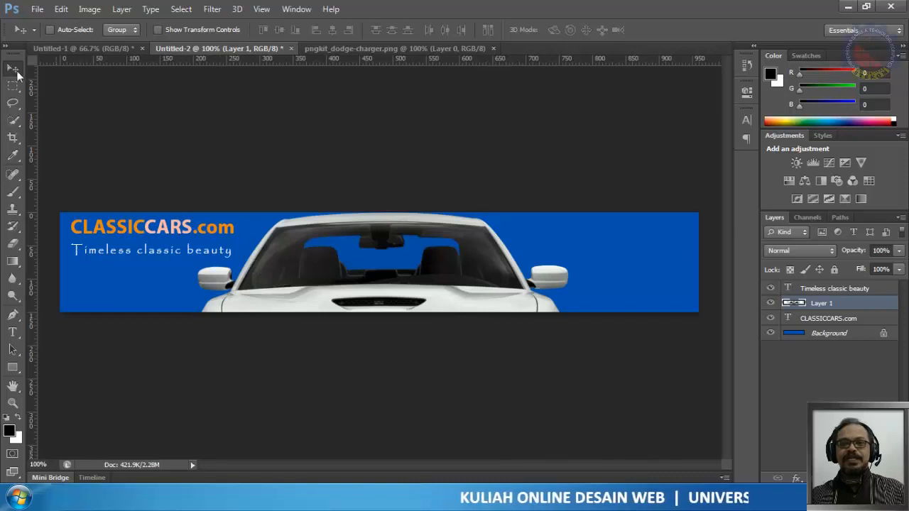
drag(444, 277, 576, 275)
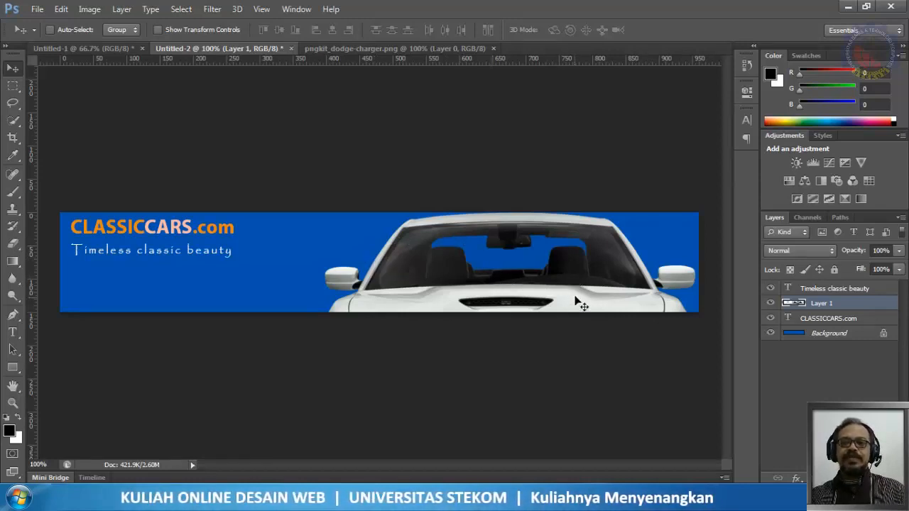
Step: Show the transform controls, scale the car down to about 41% and place it against the banner's right edge
click(173, 30)
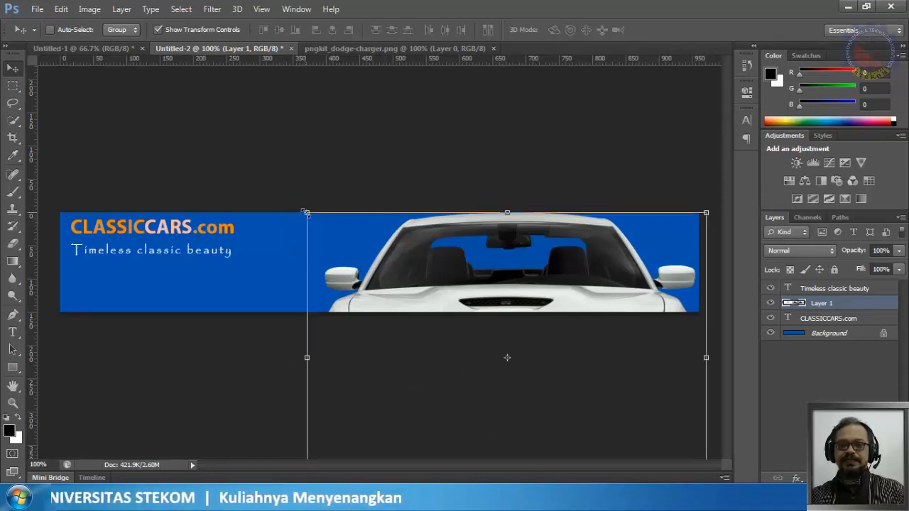
drag(307, 213, 402, 326)
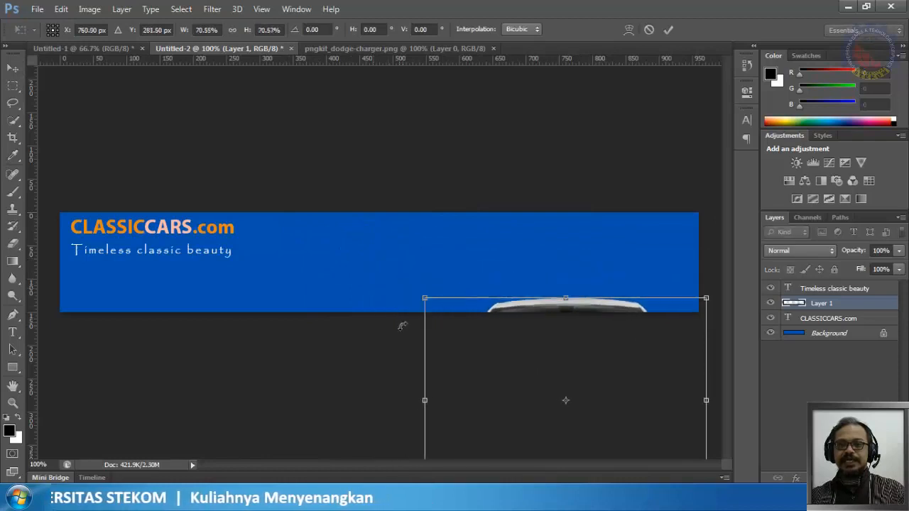
drag(580, 310, 578, 226)
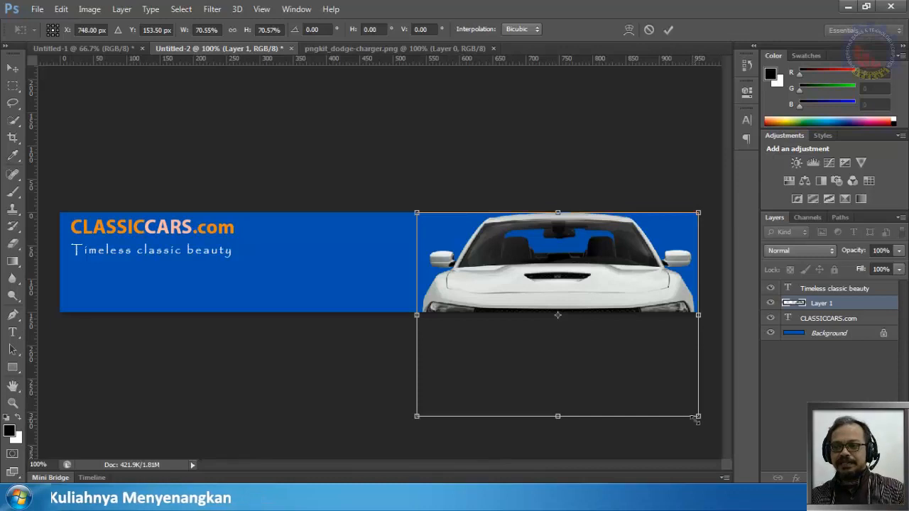
drag(695, 419, 592, 317)
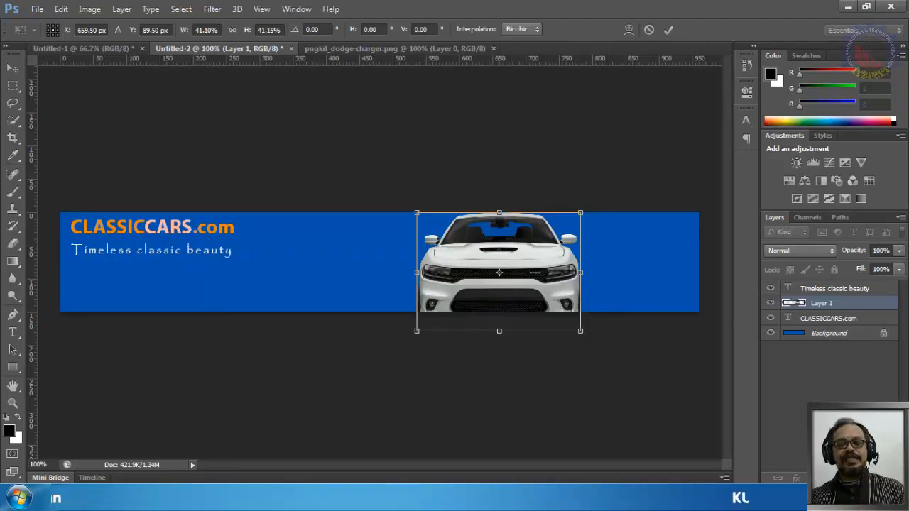
click(669, 30)
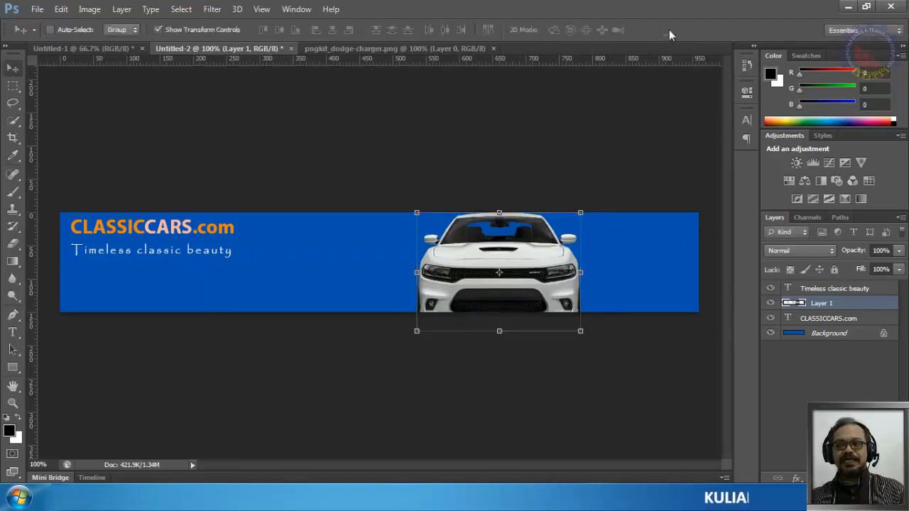
drag(527, 274, 651, 273)
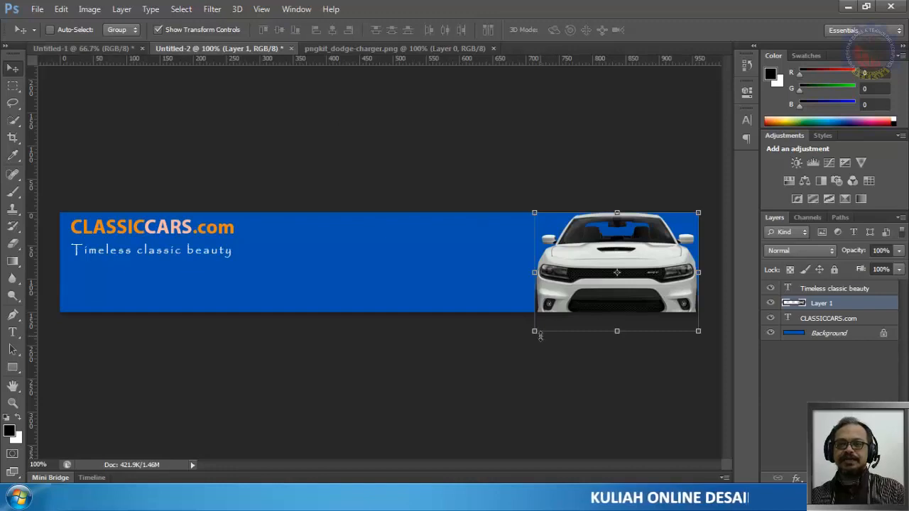
Step: Enlarge the car to about 173%, keeping its upper right corner in place, and nudge it 2 px down
drag(540, 336, 358, 473)
drag(300, 496, 443, 462)
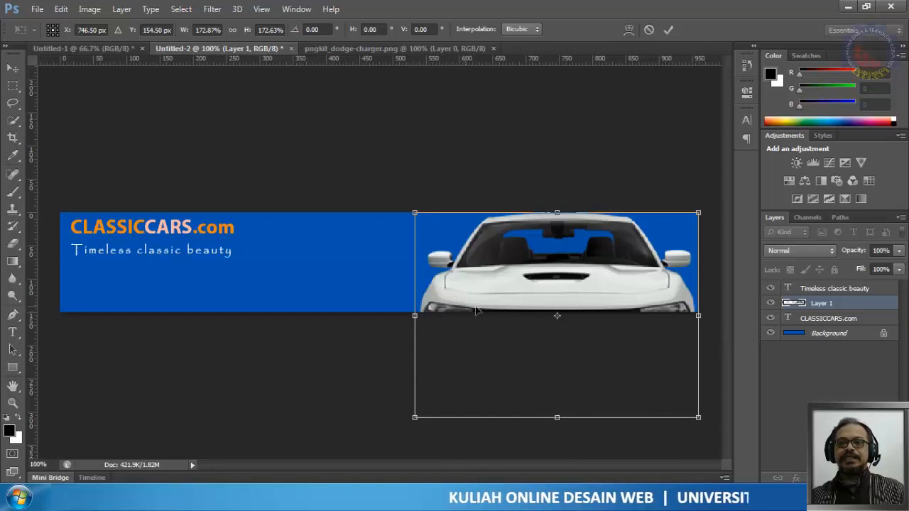
click(668, 30)
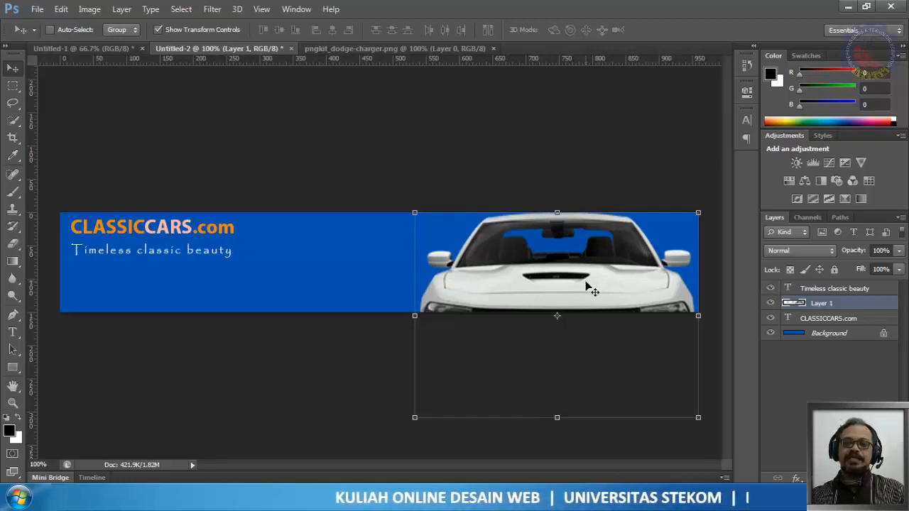
key(Down)
key(Down)
key(Down)
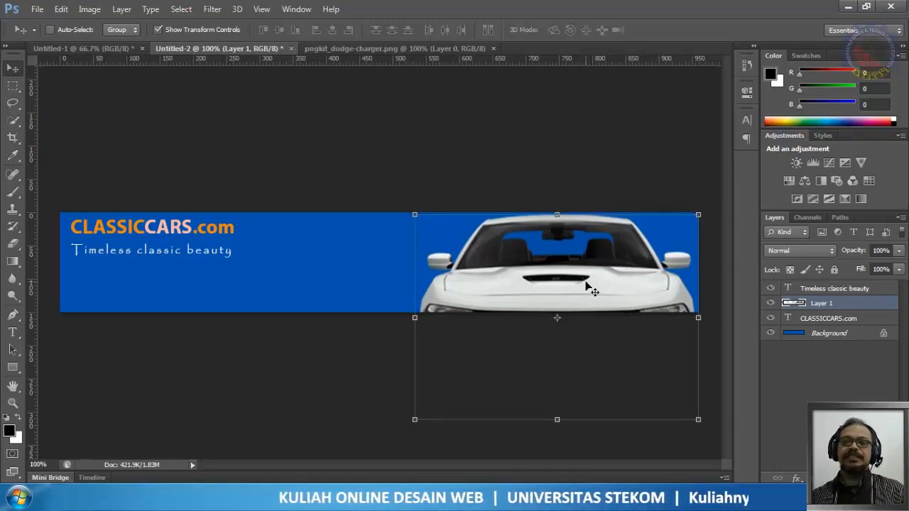
key(Up)
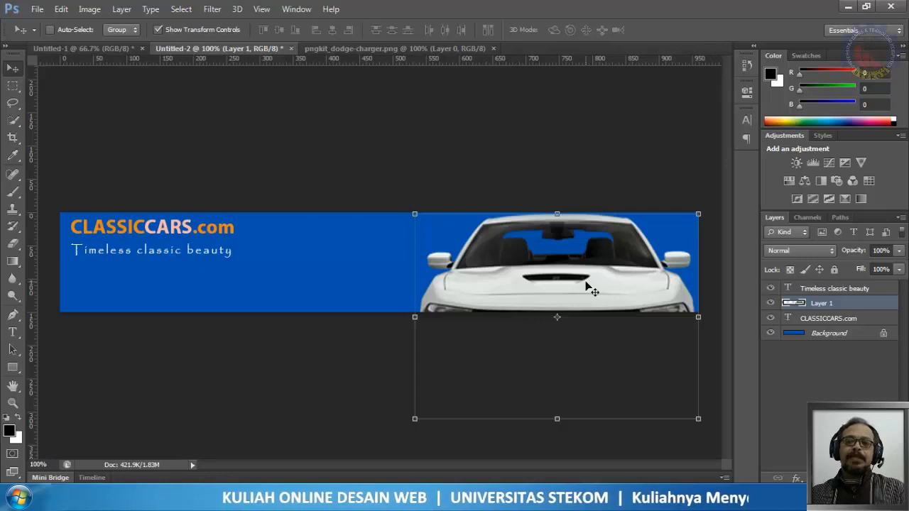
Step: Enlarge the car to about 125% (533 by 386 px) and nudge it 2 px up and 2 px right
drag(415, 419, 344, 468)
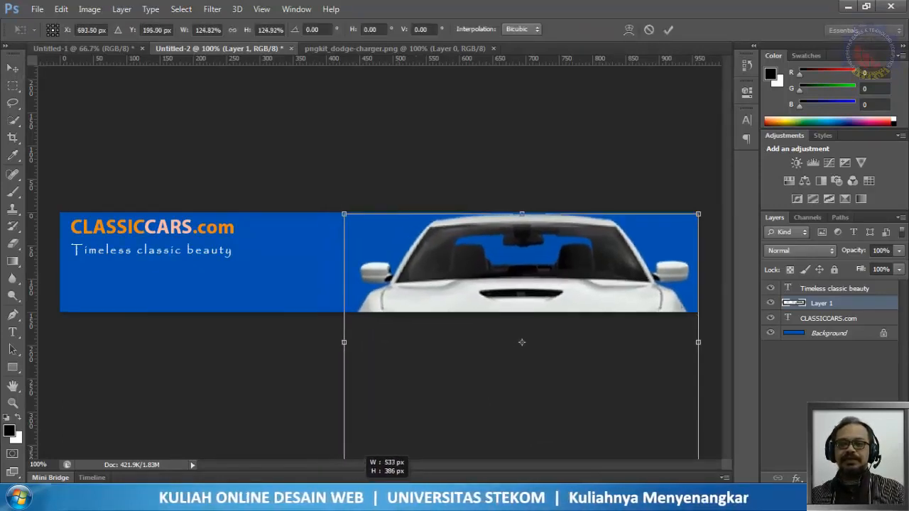
click(669, 30)
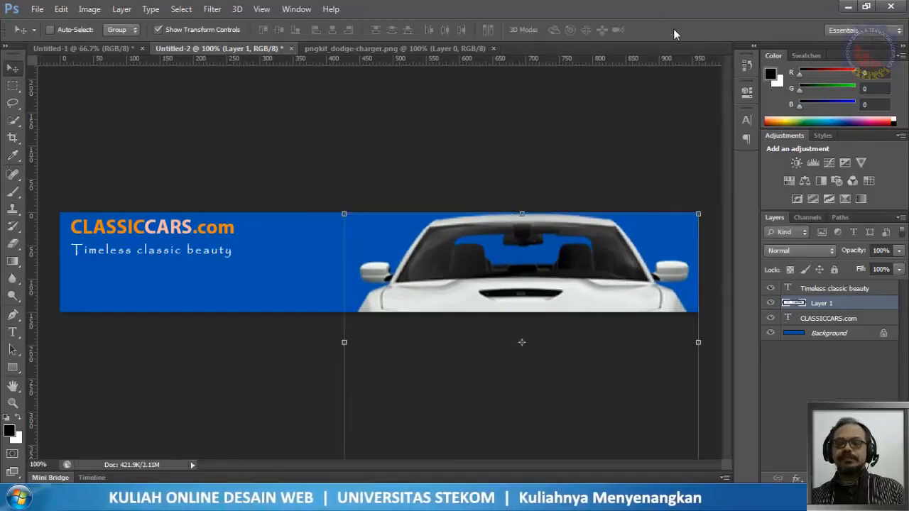
key(Up)
key(Up)
key(Up)
key(Down)
key(Right)
key(Right)
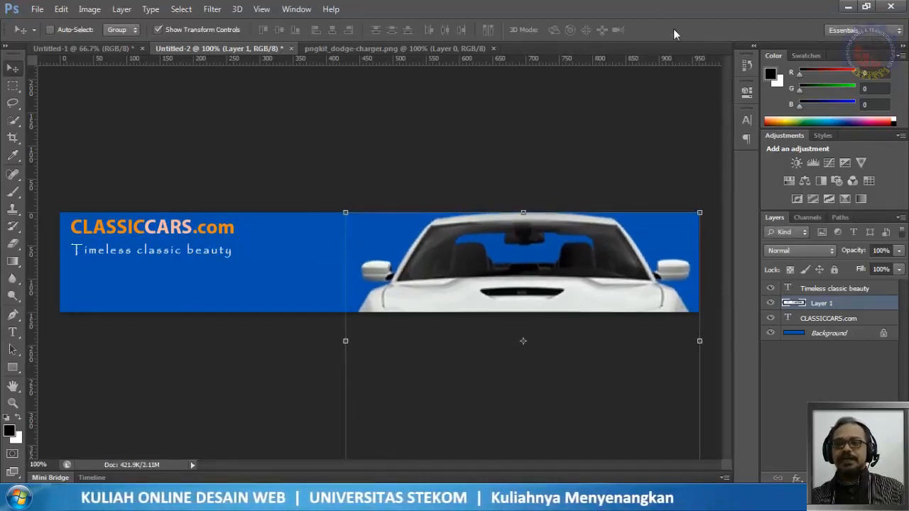
Step: Nudge the car 10 px further right and 2 px down, and hide the transform controls
key(Right)
key(Right)
key(Right)
key(Right)
key(Right)
key(Right)
key(Right)
key(Right)
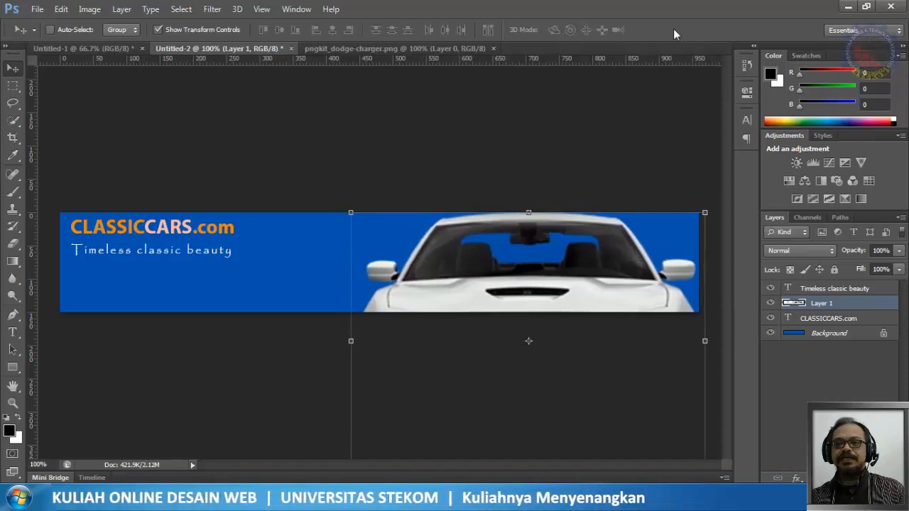
key(Right)
key(Left)
key(Down)
key(Down)
key(Down)
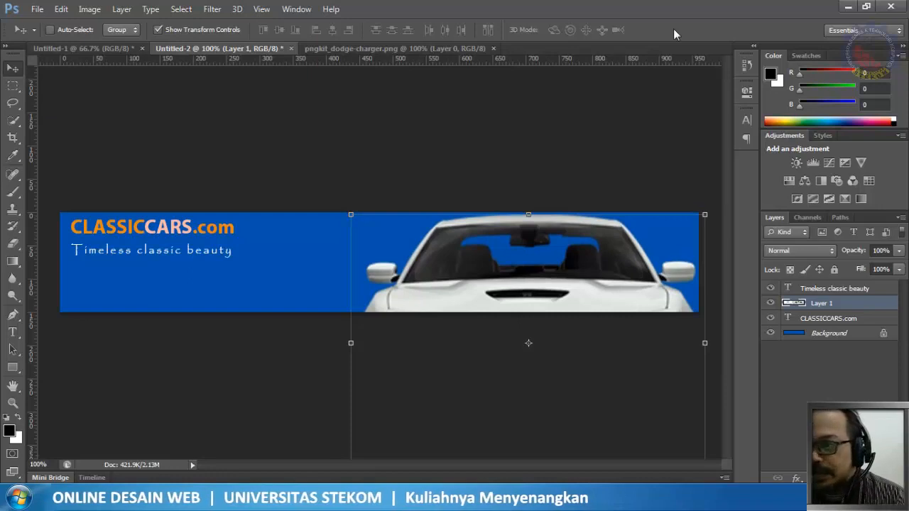
key(Right)
key(Right)
key(Up)
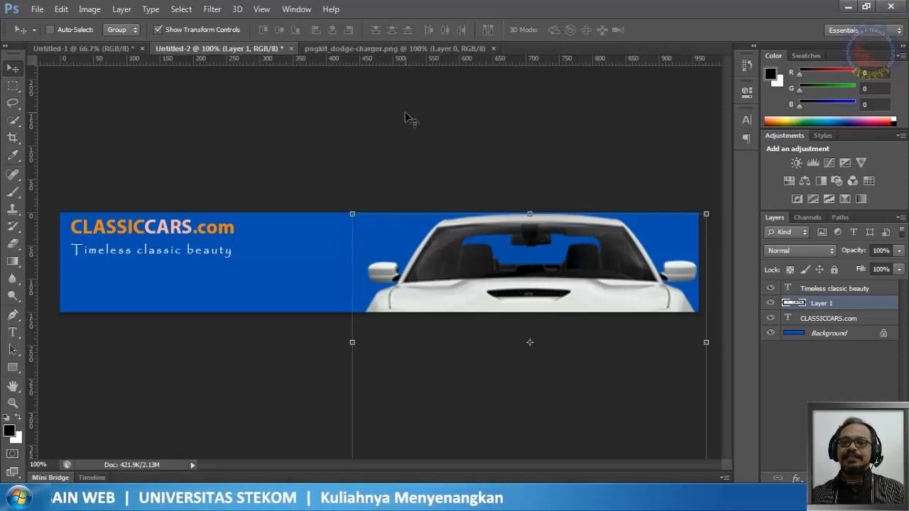
click(211, 29)
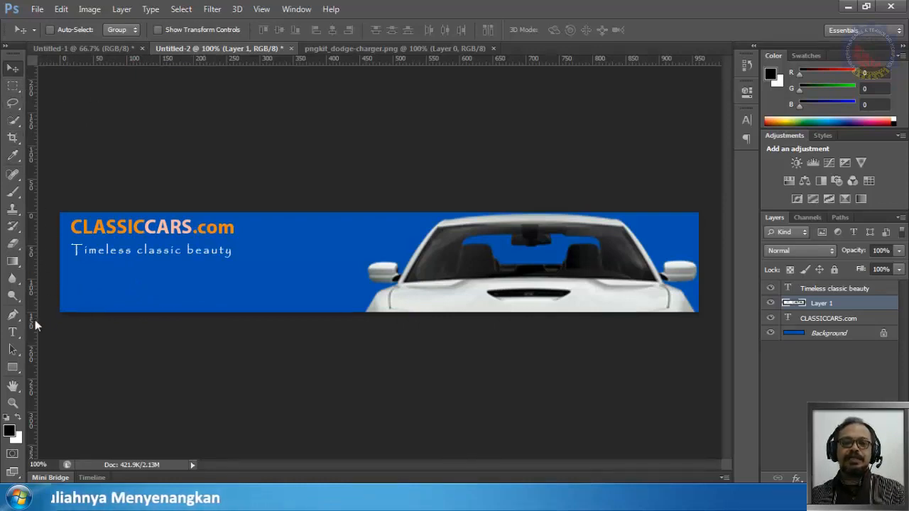
Step: Draw a horizontal line 1 px thick and about 423 px long below the tagline, starting at the banner's left edge
click(13, 368)
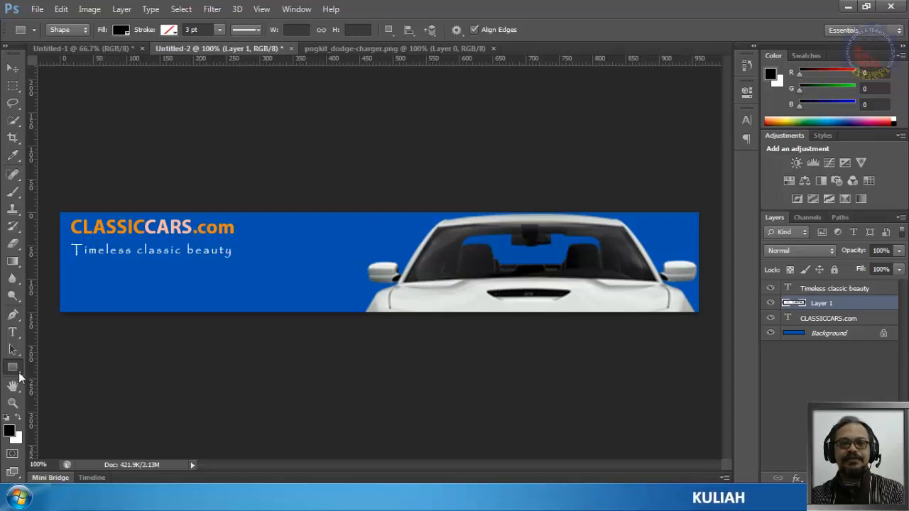
right_click(14, 367)
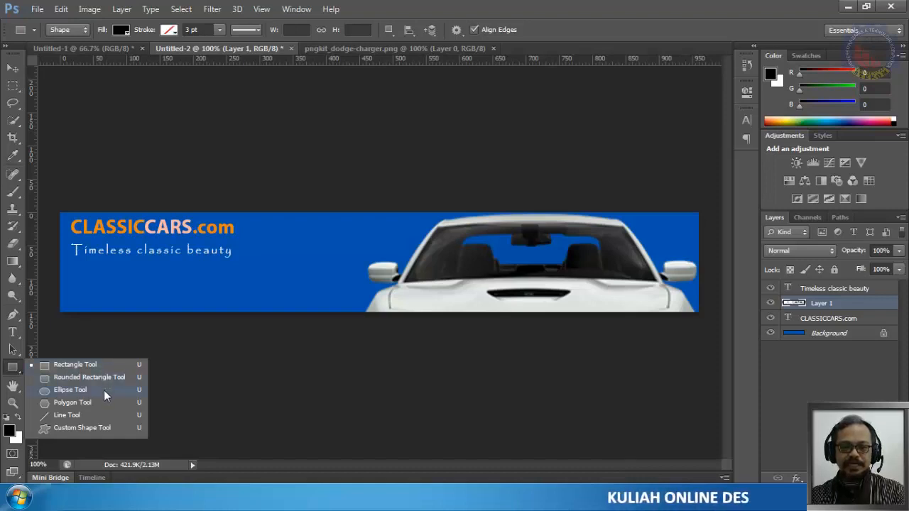
click(68, 416)
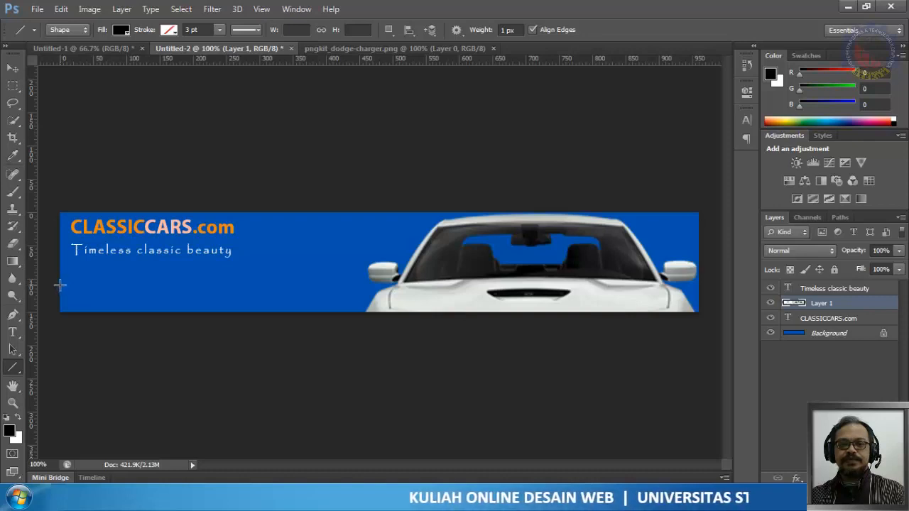
drag(59, 285, 342, 292)
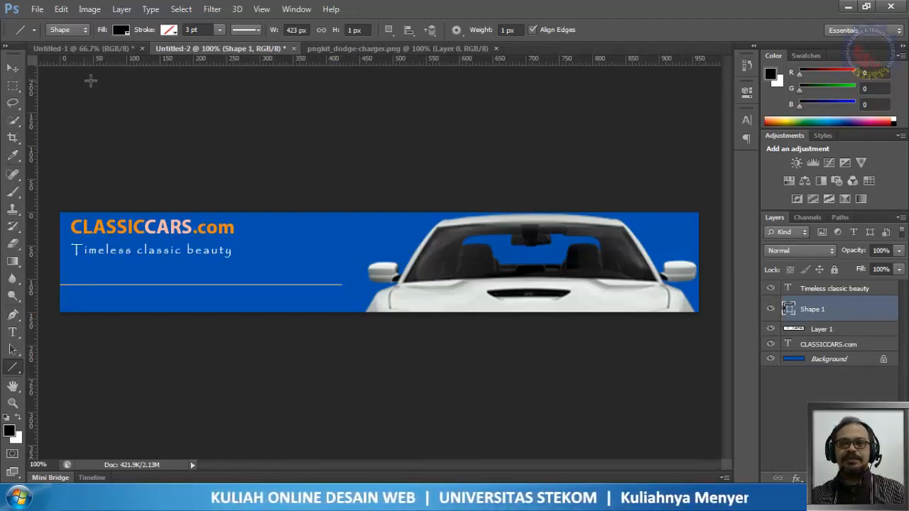
click(12, 68)
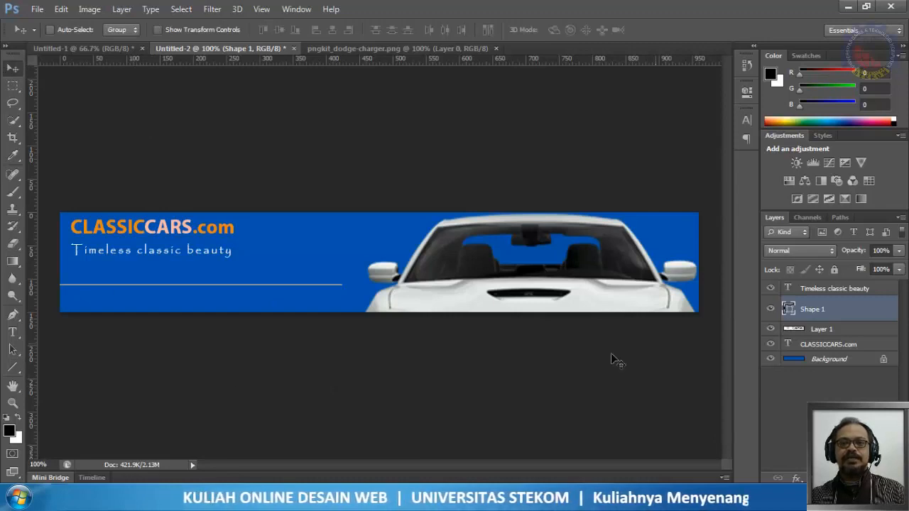
click(826, 291)
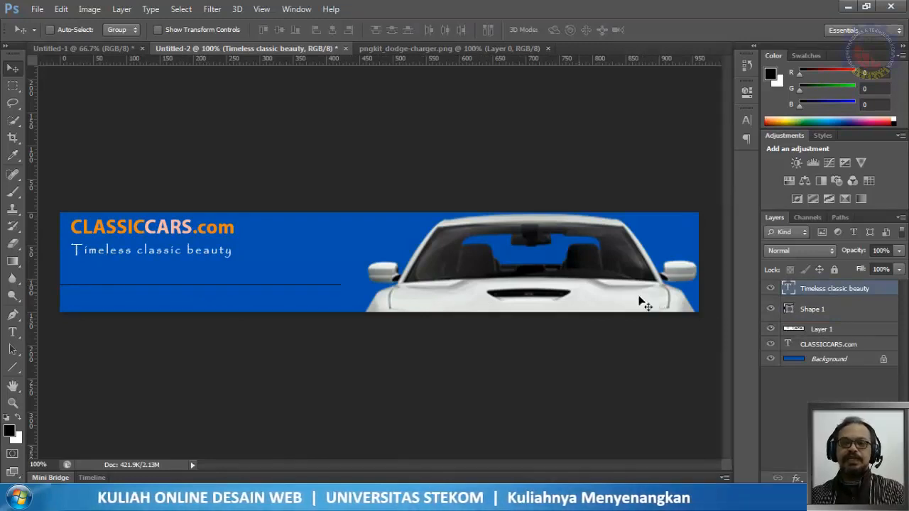
Step: Change the fill colour of the line below the tagline to white
click(803, 309)
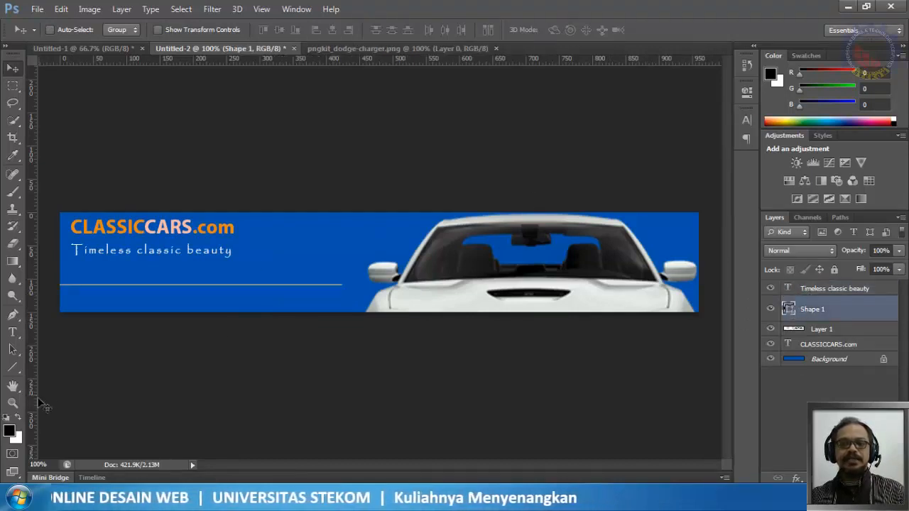
click(9, 371)
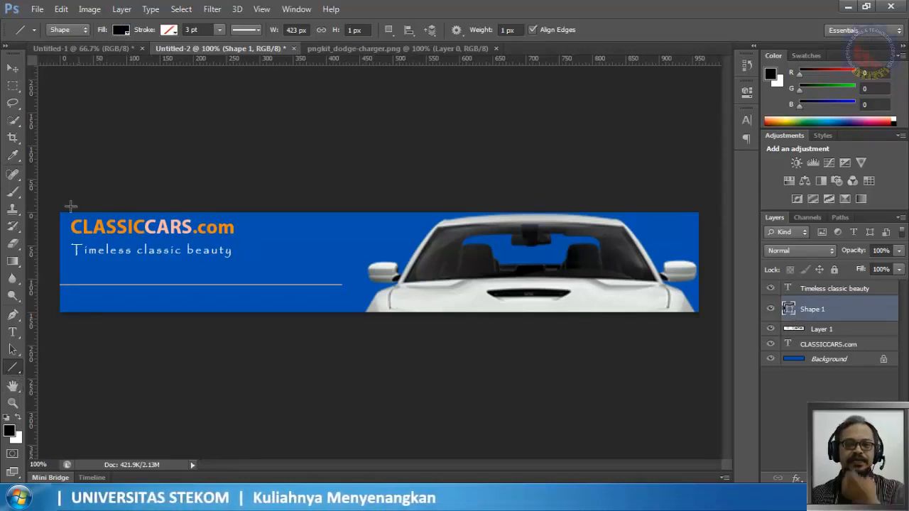
click(120, 30)
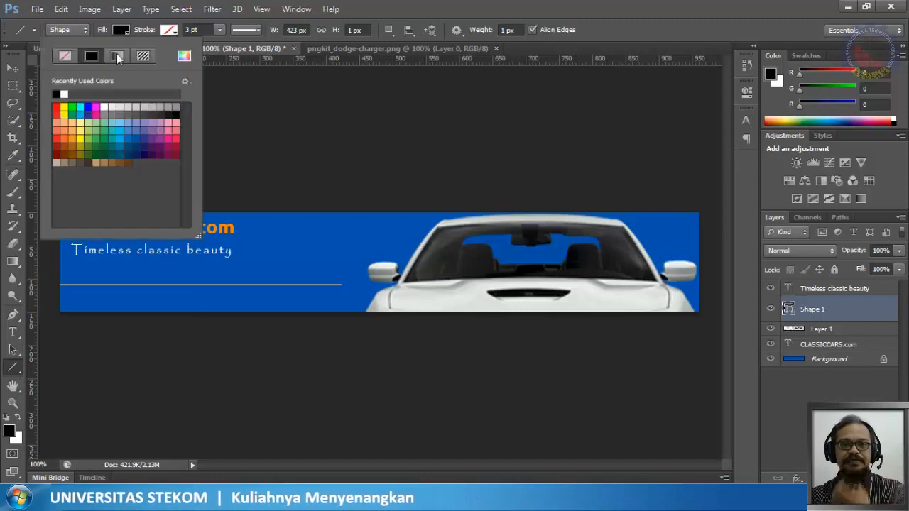
click(64, 92)
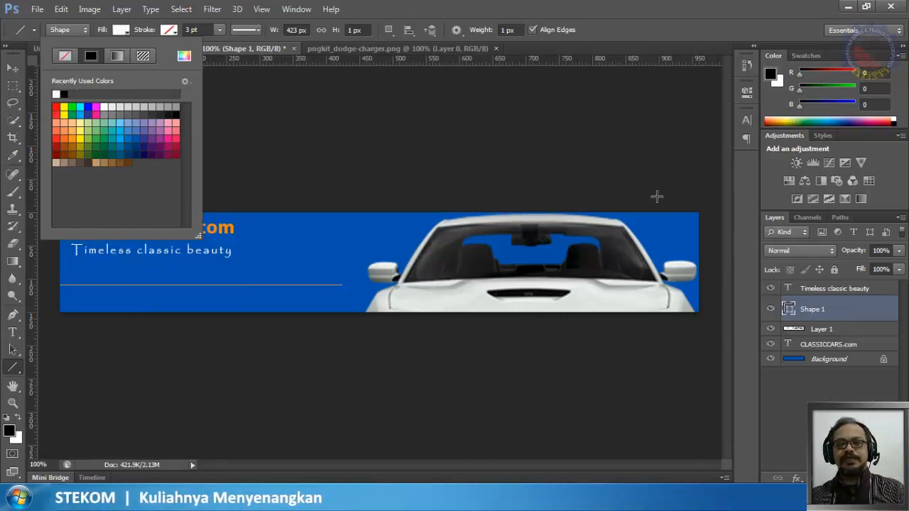
click(15, 71)
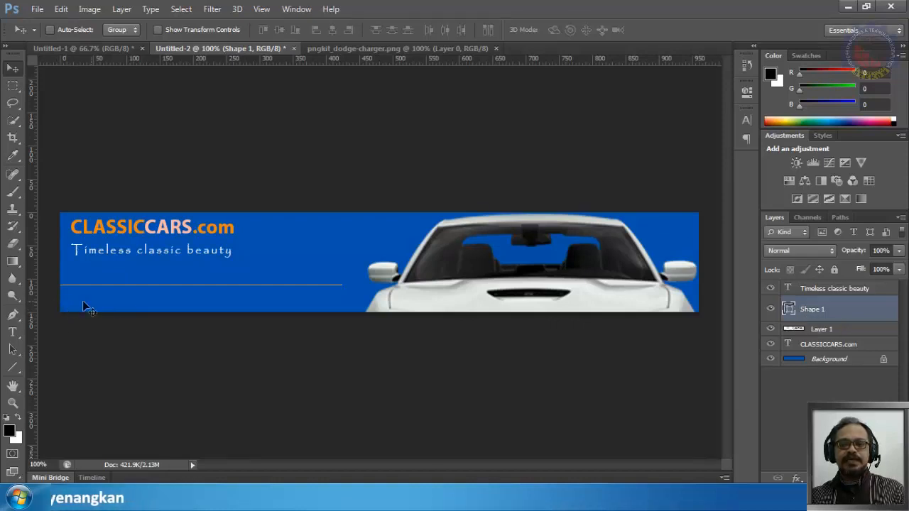
Step: Duplicate the white line's layer and move the copy straight down to just above the banner's lower edge
right_click(808, 313)
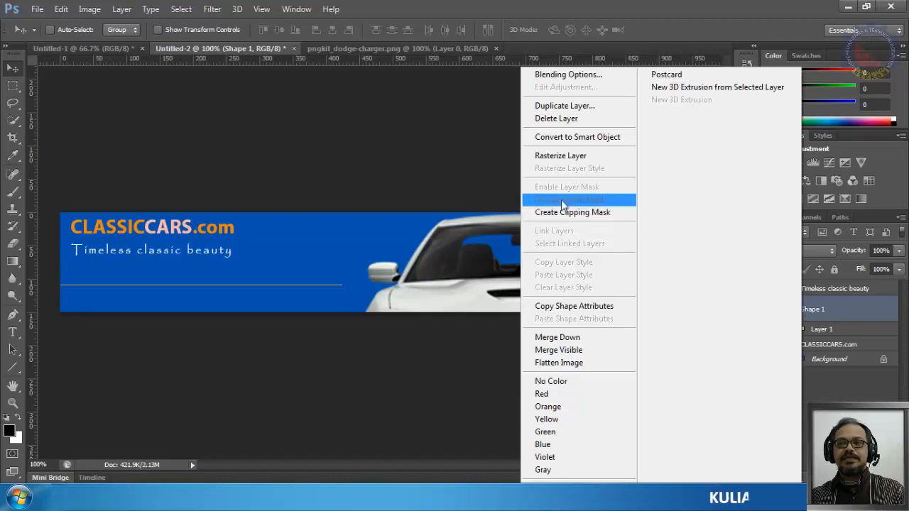
click(567, 106)
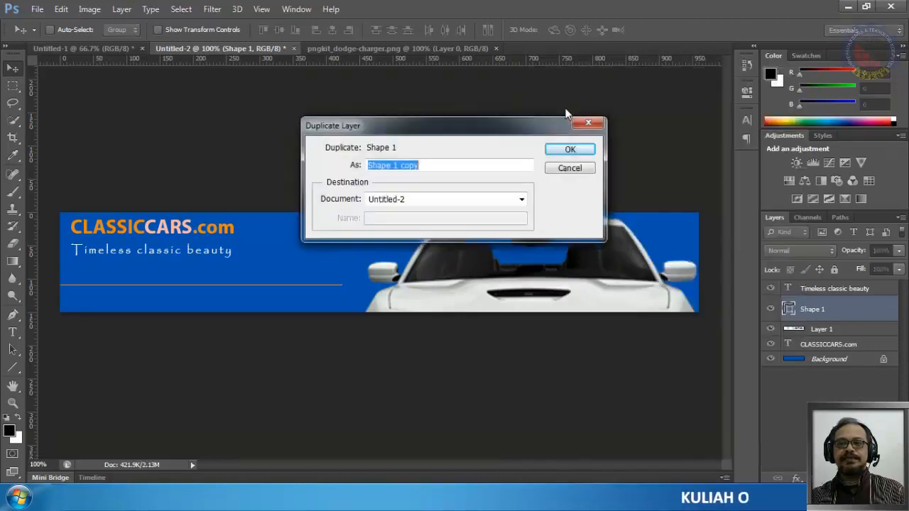
click(569, 150)
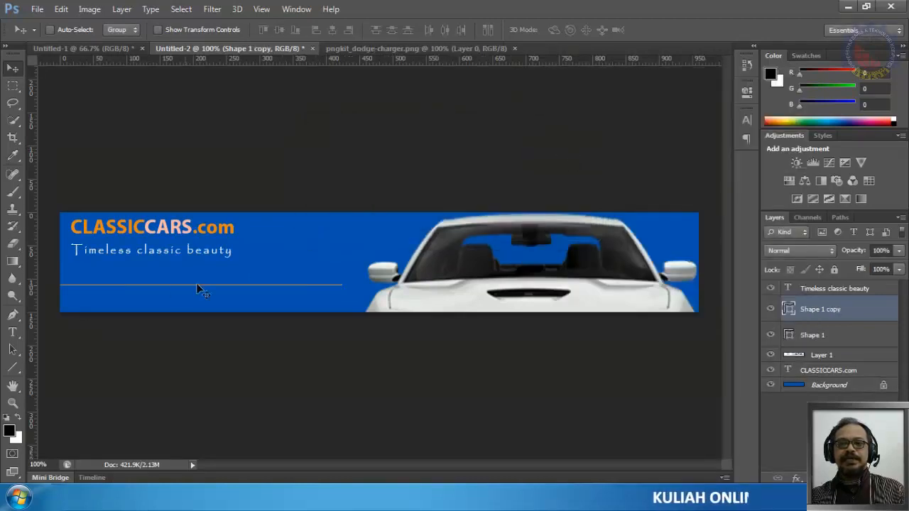
mouse_move(171, 286)
mouse_down()
mouse_move(172, 311)
mouse_move(171, 304)
mouse_up()
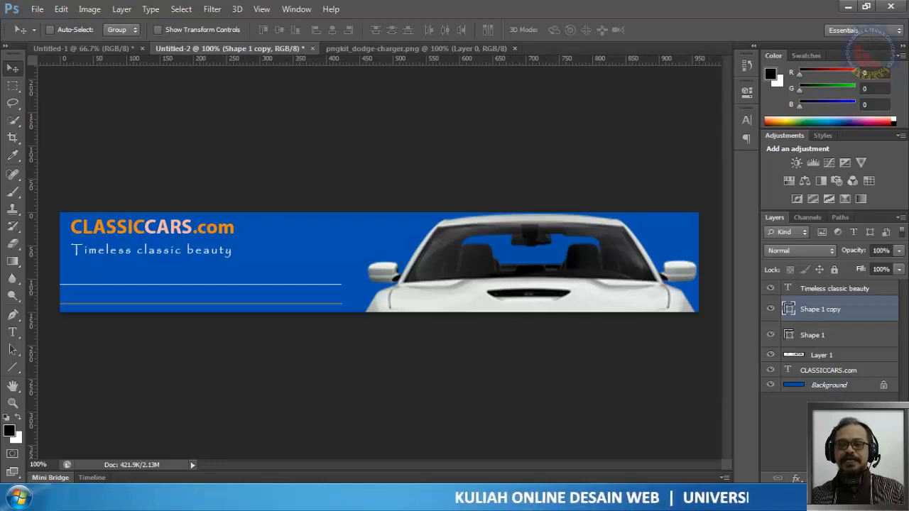
ctrl+click(358, 317)
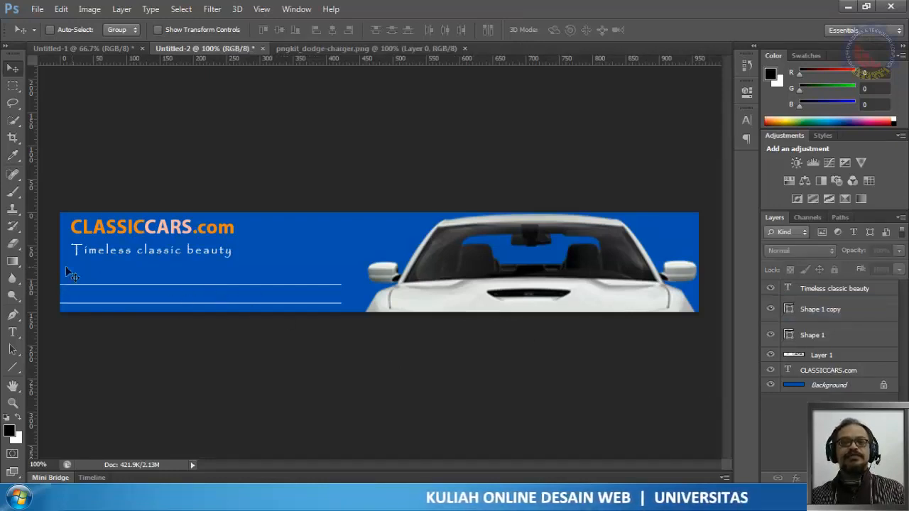
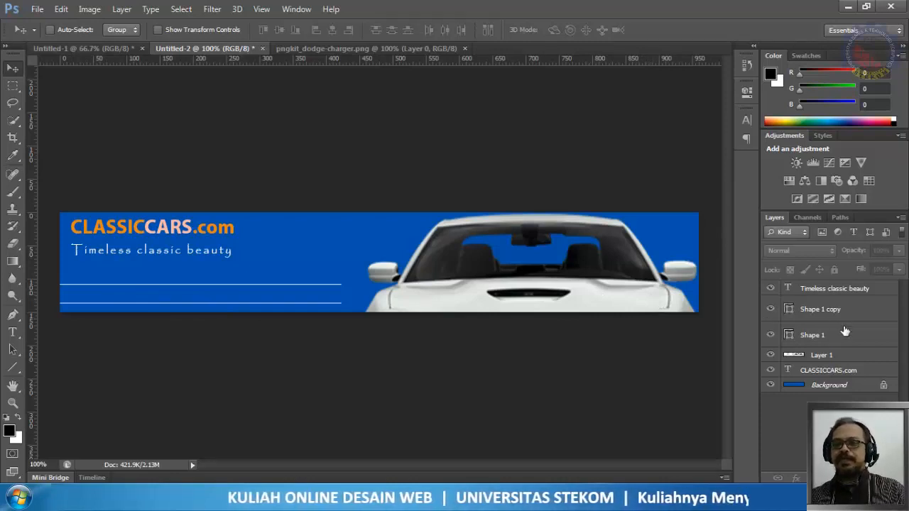
Step: Select both line layers, show the transform controls and stretch the lines rightward across the car to about 207% width
click(817, 310)
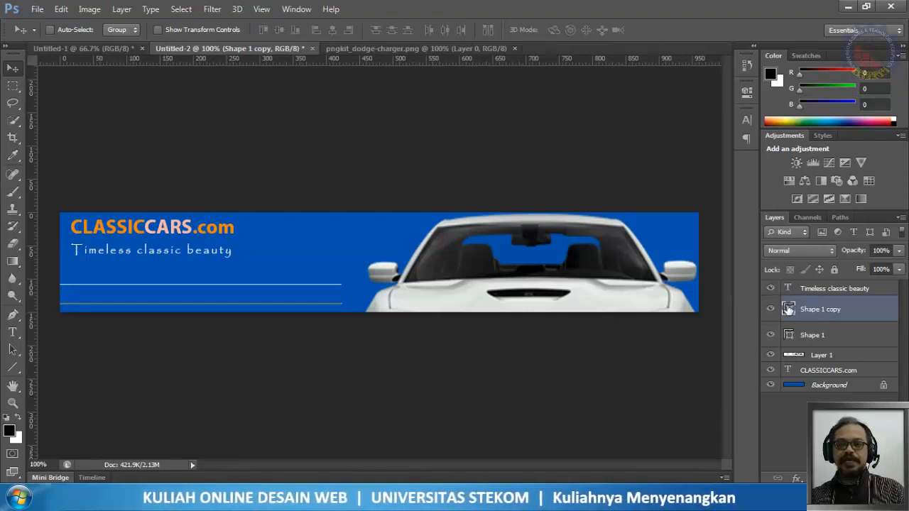
shift+click(816, 339)
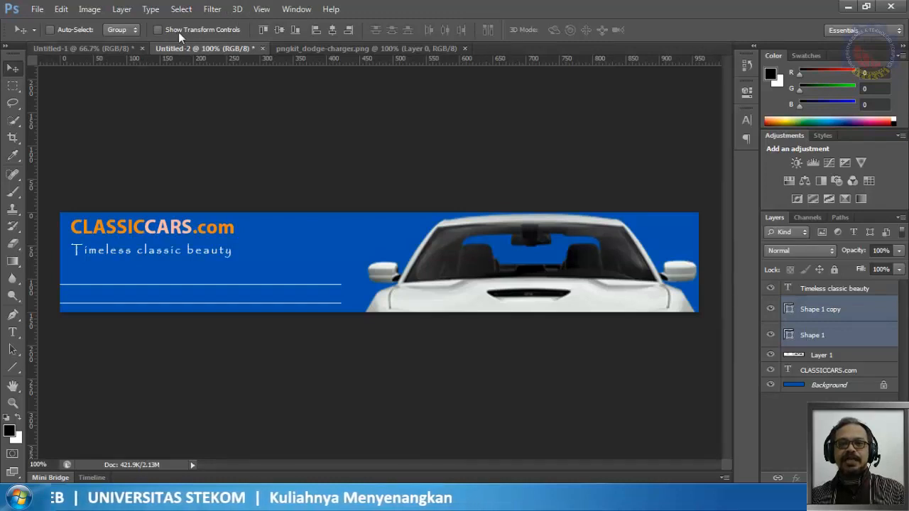
click(158, 29)
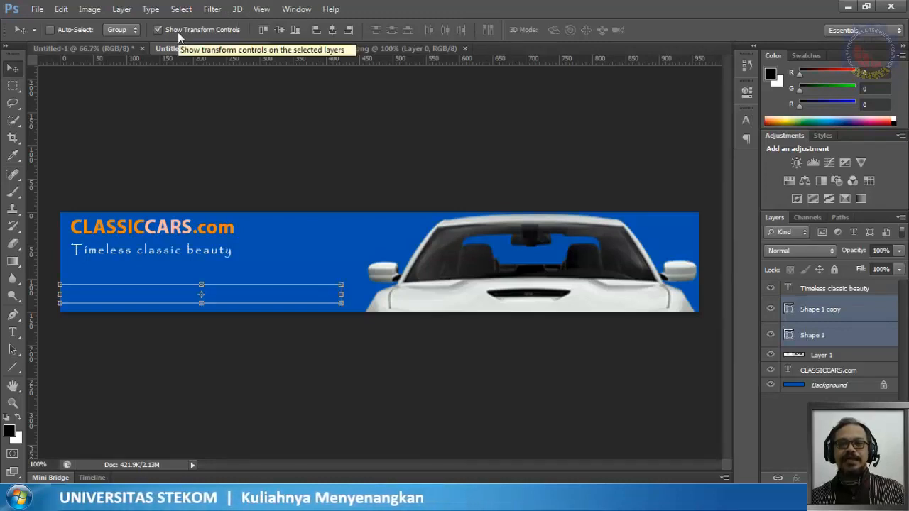
click(342, 294)
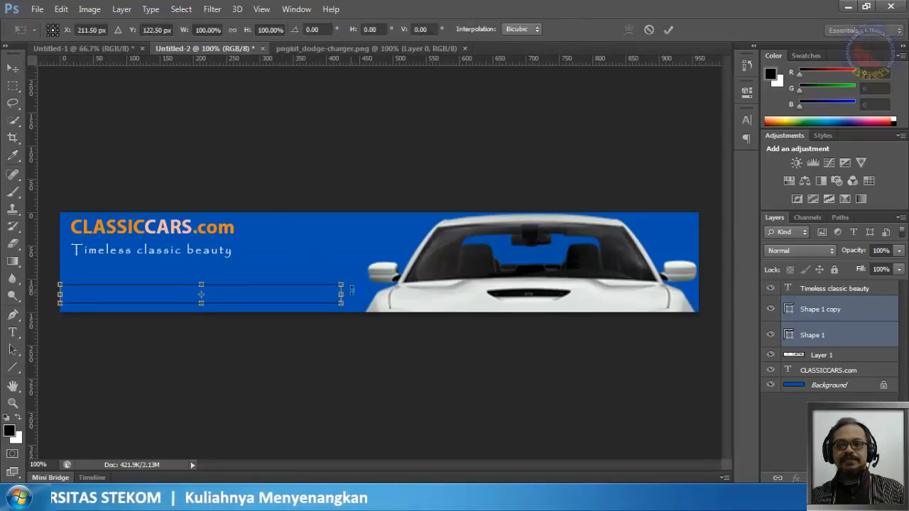
drag(342, 294, 643, 303)
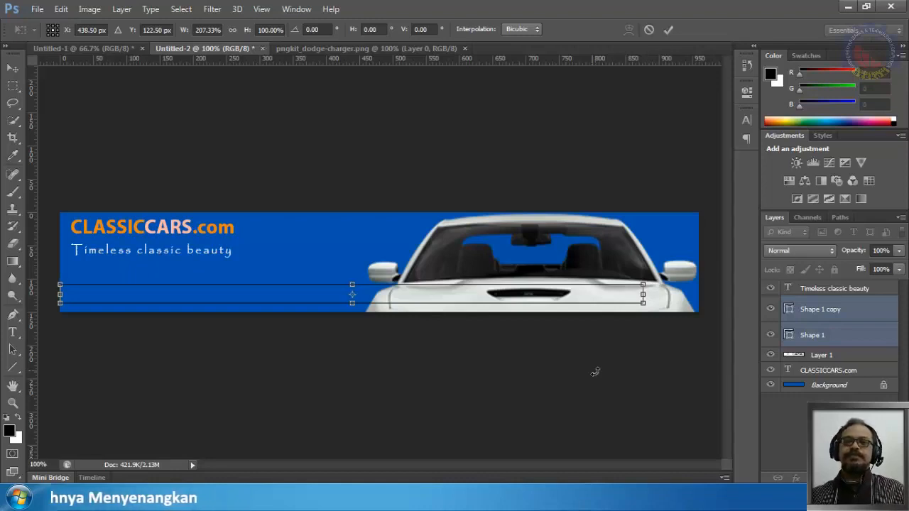
click(668, 30)
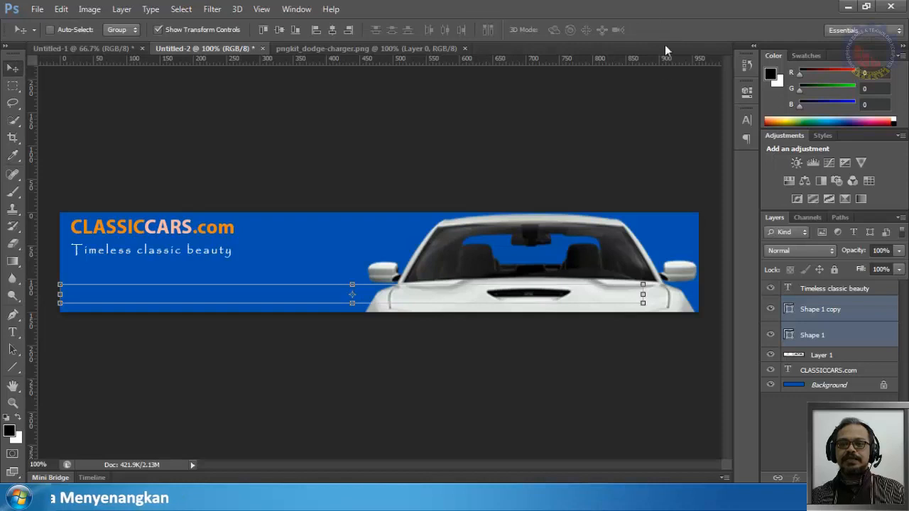
click(827, 419)
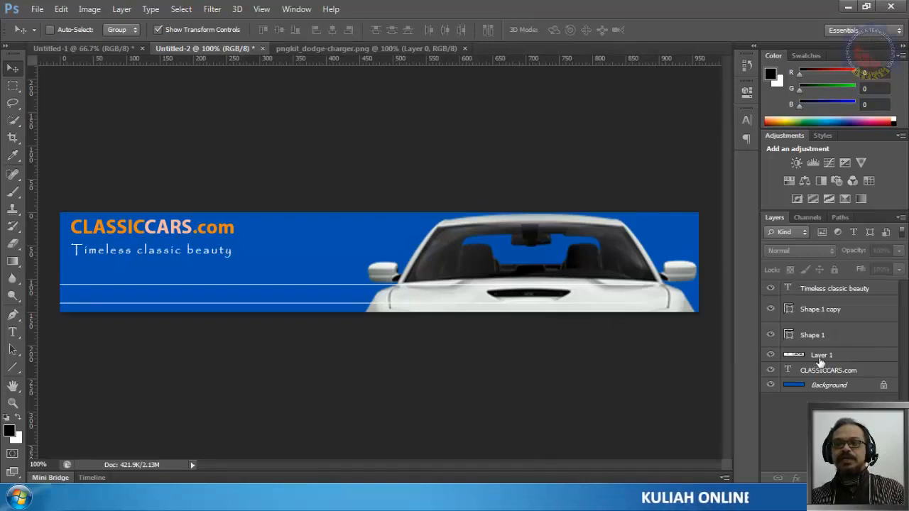
Step: Rename the upper line's layer, Shape 1, as "Line Awal"
click(816, 312)
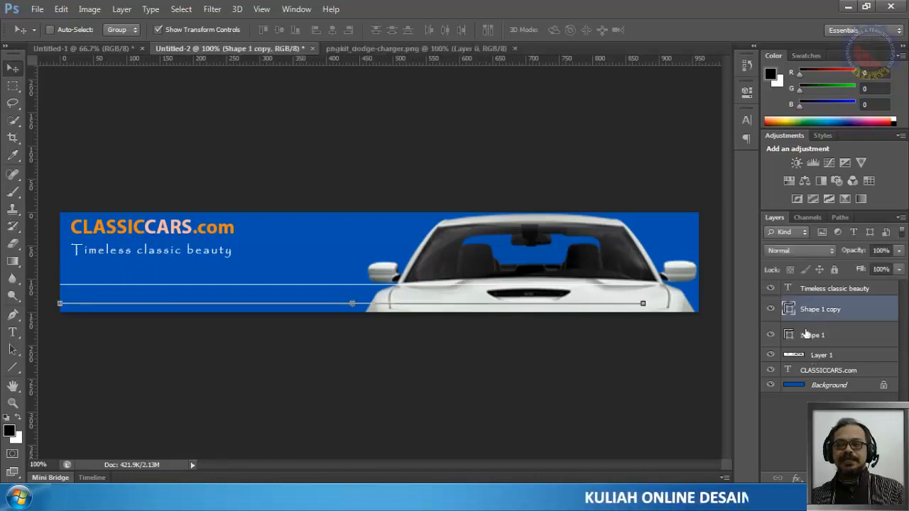
double_click(810, 335)
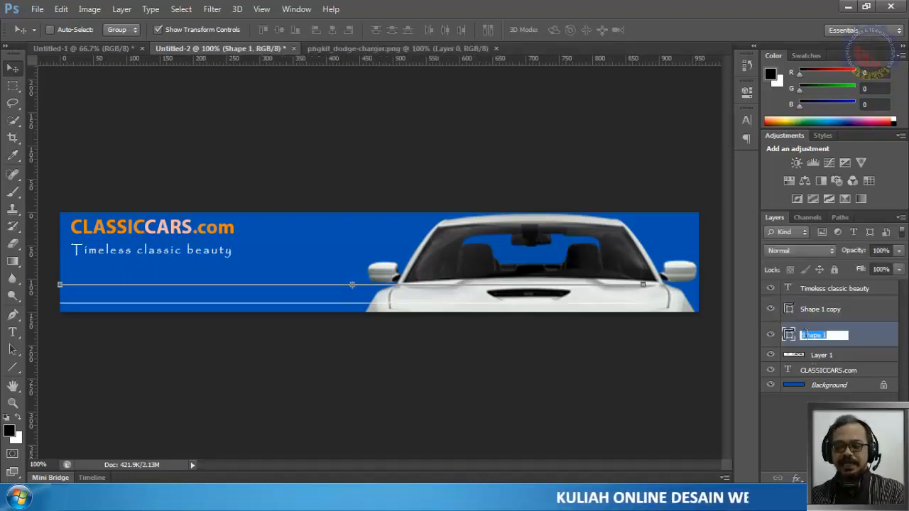
text(Line Awal)
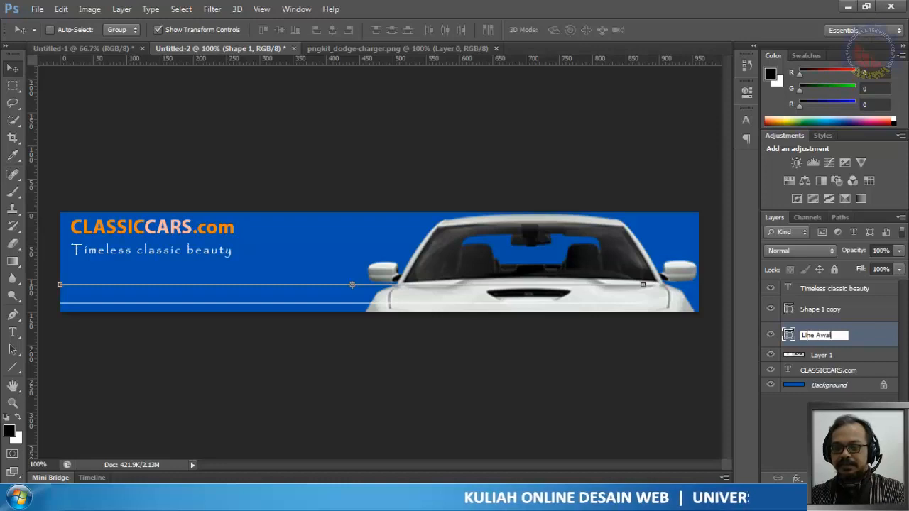
key(Return)
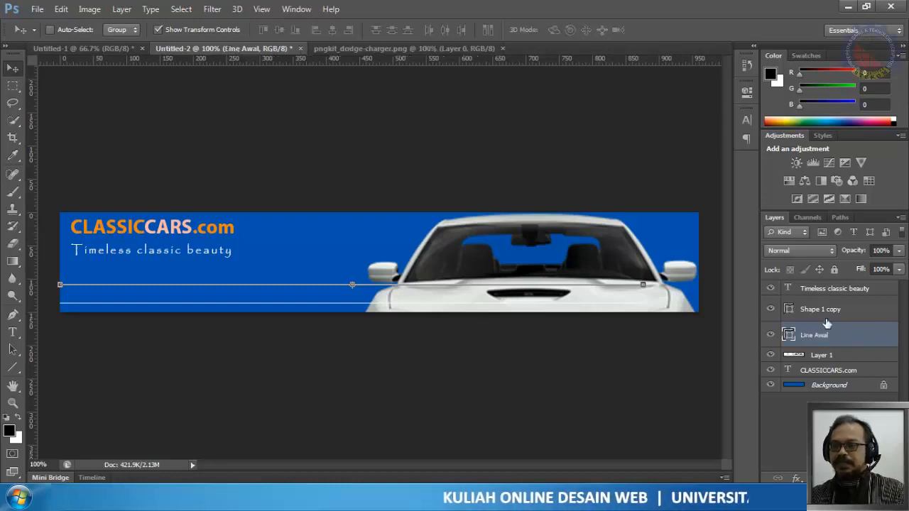
Step: Rename the lower line's layer, Shape 1 copy, as "Line atas"
double_click(829, 310)
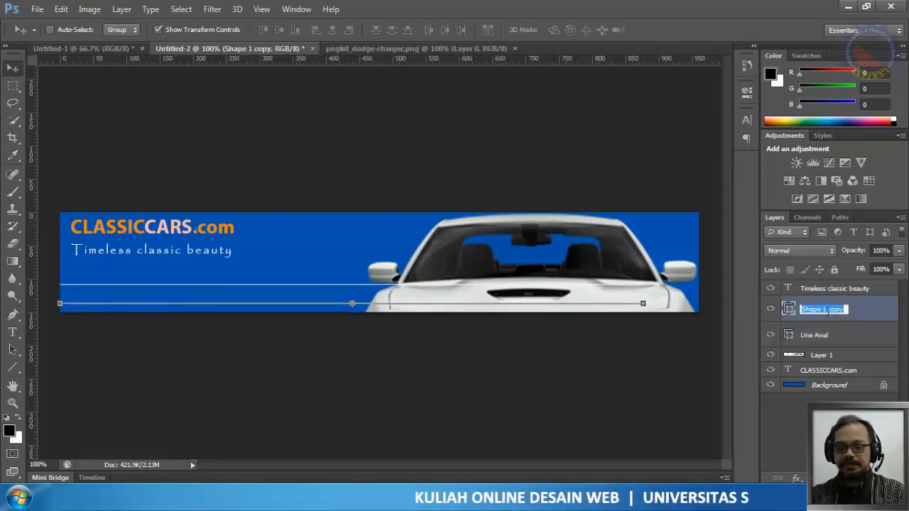
text(Li)
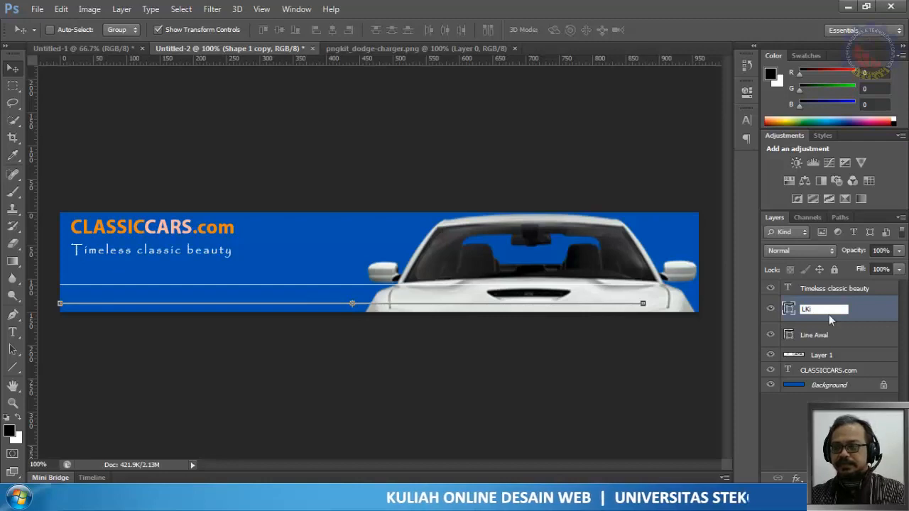
key(BackSpace)
key(BackSpace)
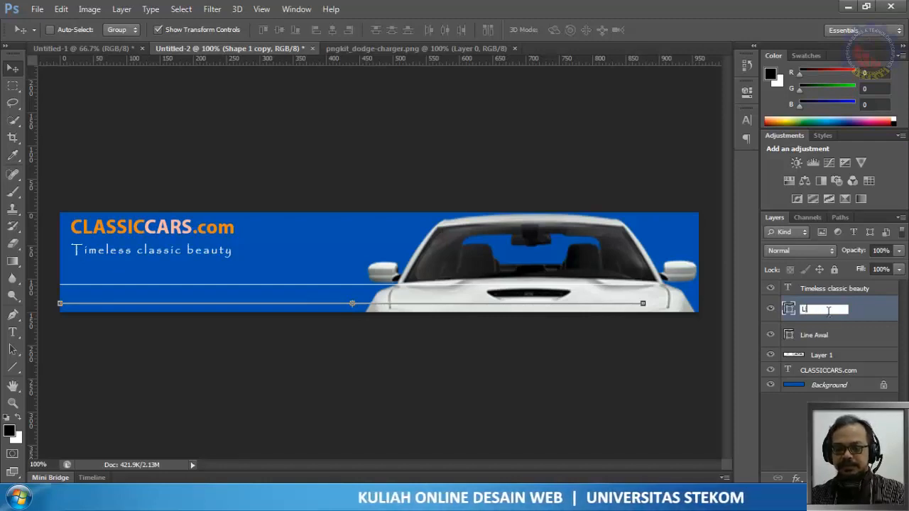
text(Line atas)
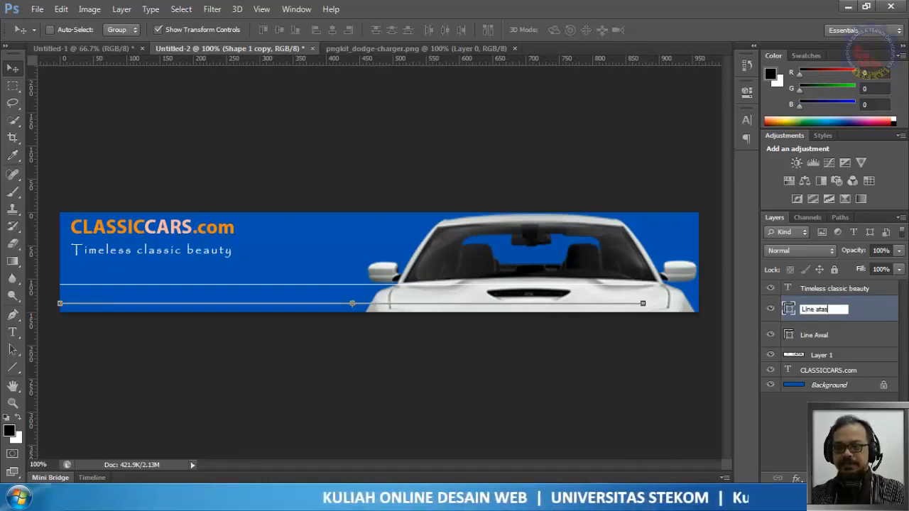
key(Return)
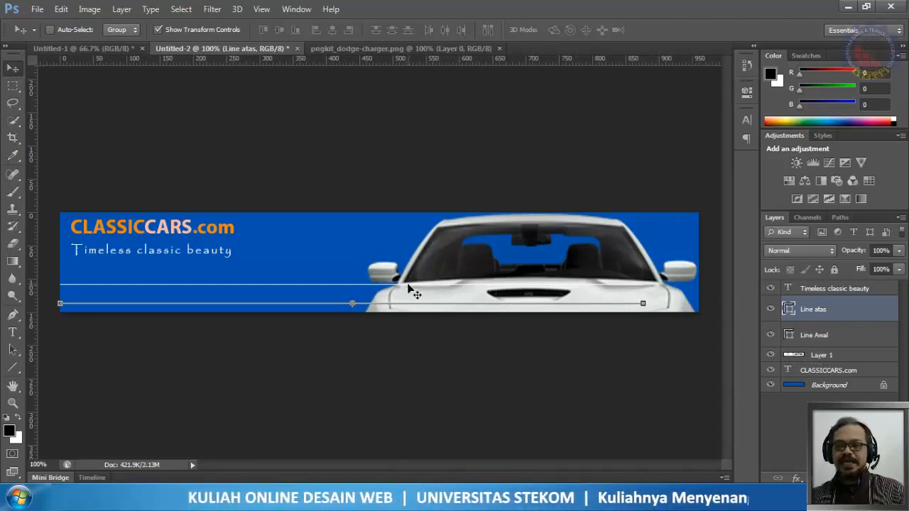
Step: Rename the car image's layer, Layer 1, as "Mobil"
click(834, 356)
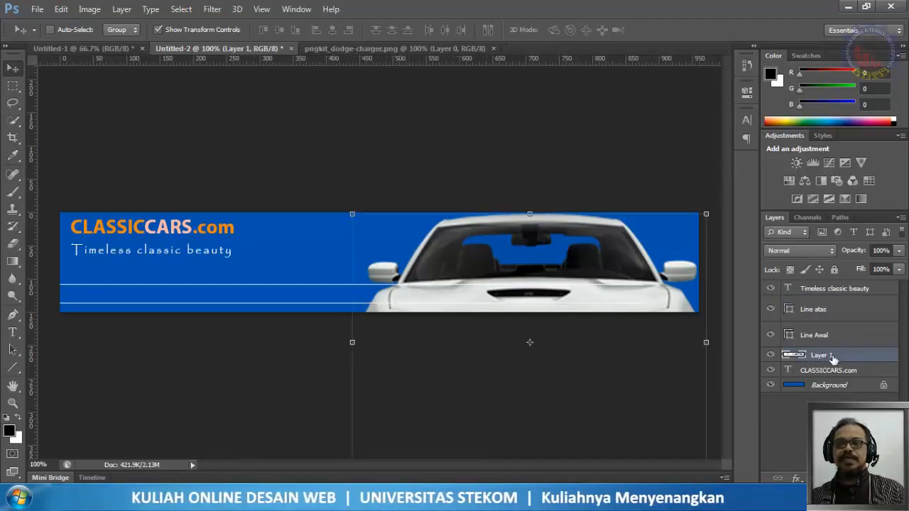
double_click(822, 356)
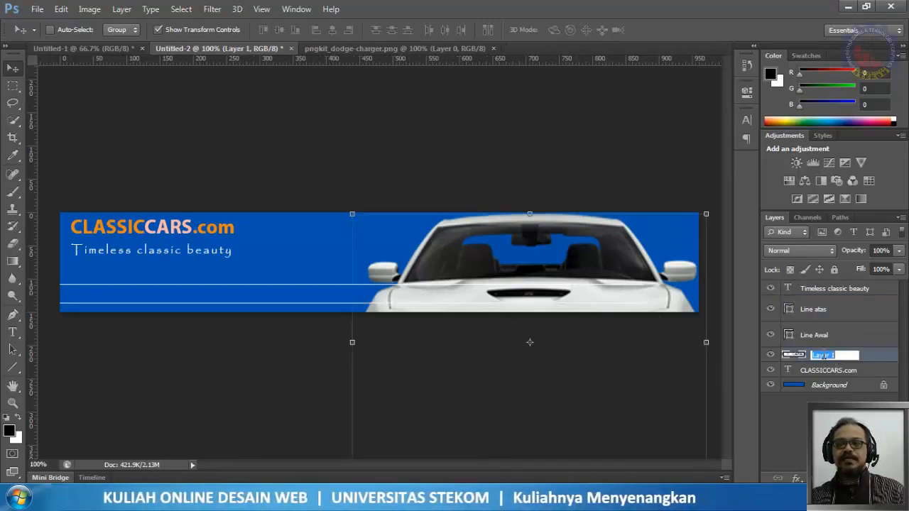
text(Mo)
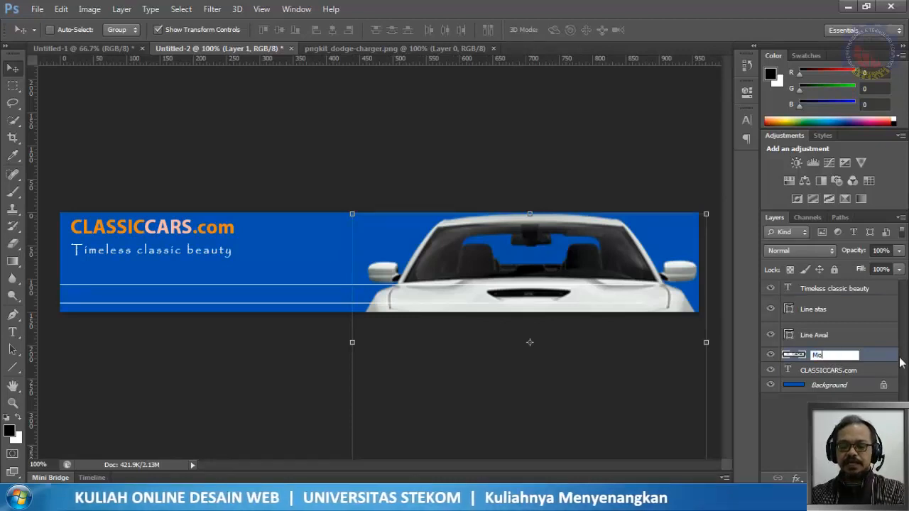
text(bil)
key(Return)
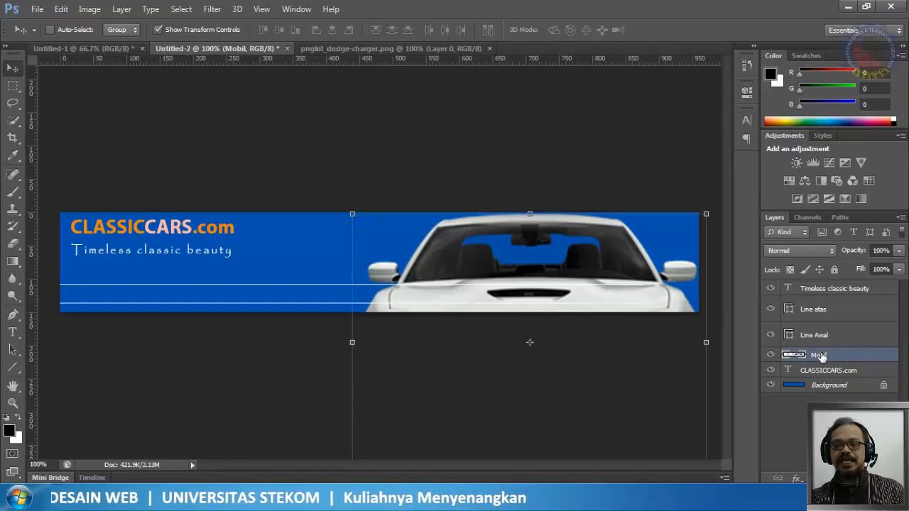
Step: Reorder the layers so the car layer sits above both line layers and the CLASSICCARS.com text sits directly above the car
drag(821, 356, 854, 306)
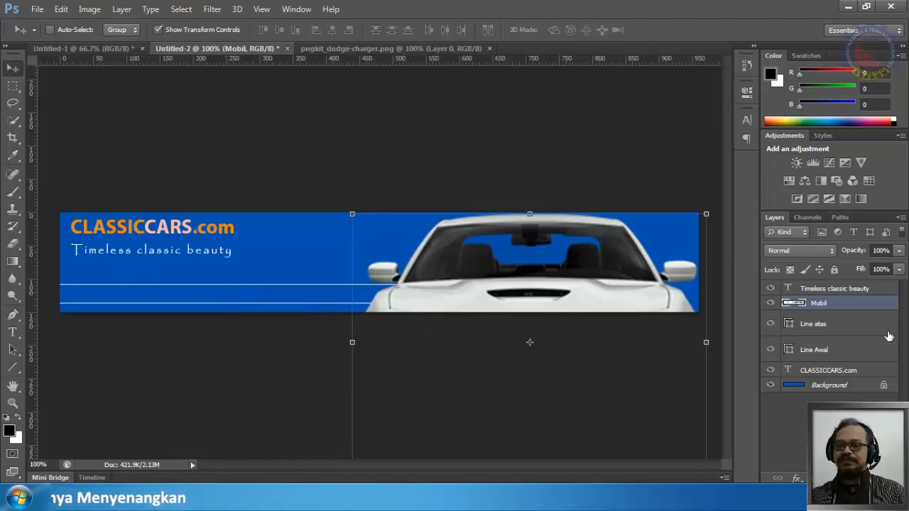
click(825, 374)
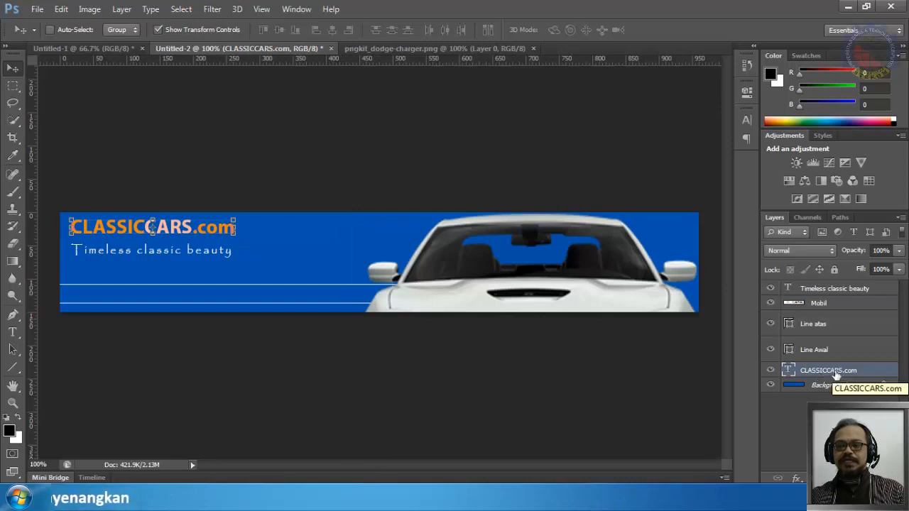
drag(836, 375, 838, 300)
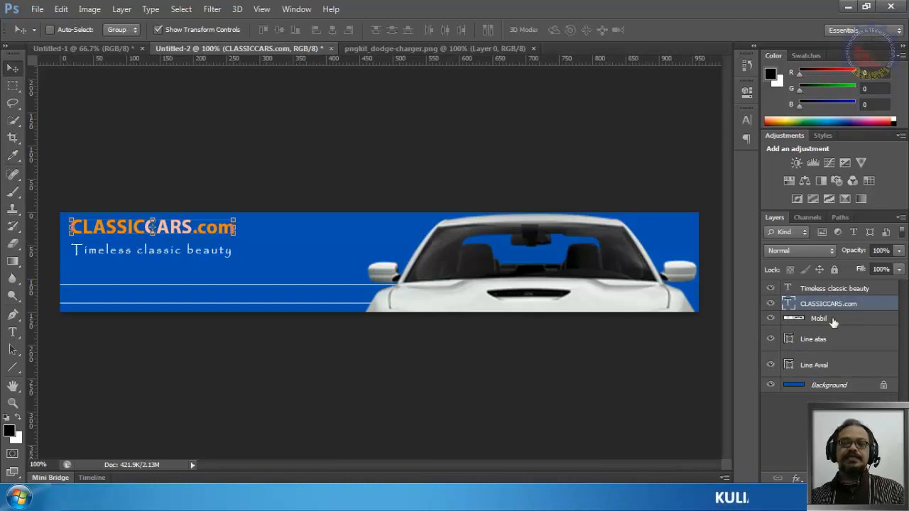
Step: Select the CLASSICCARS.com and "Timeless classic beauty" text layers together and move them slightly right and down on the banner
click(828, 289)
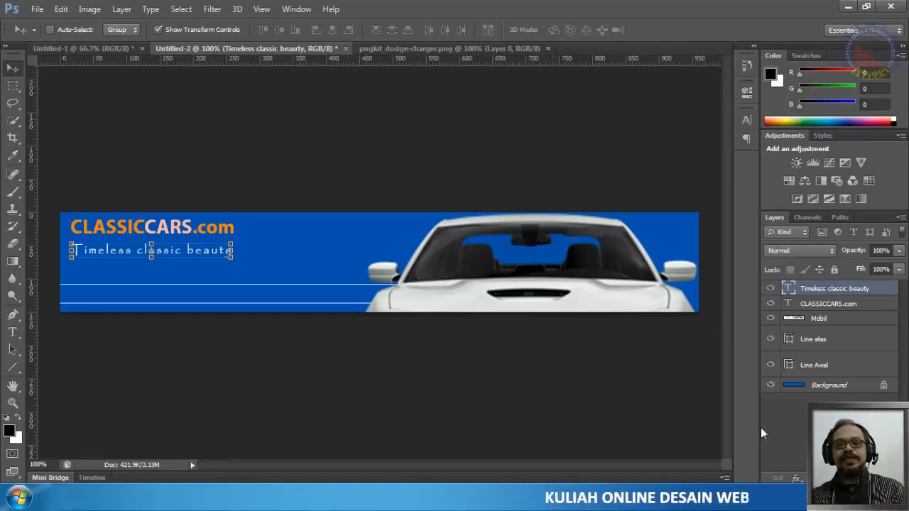
shift+click(827, 305)
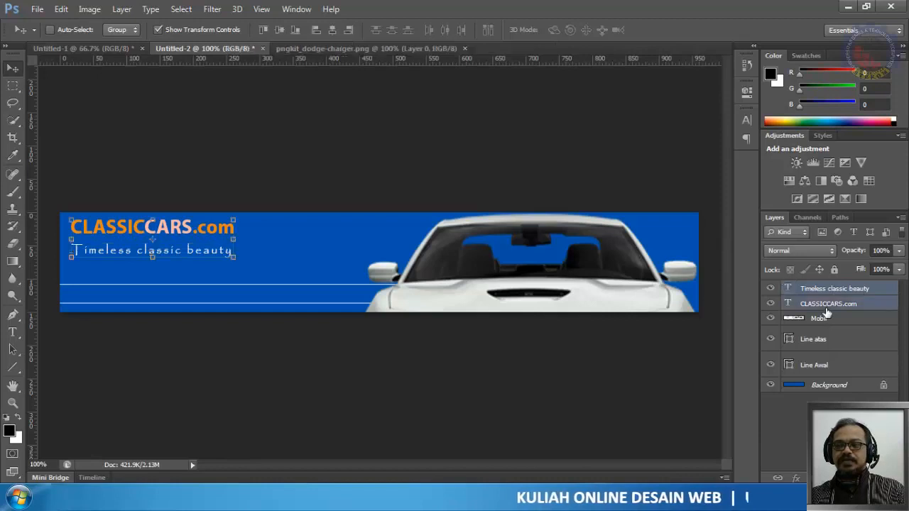
drag(187, 235, 193, 240)
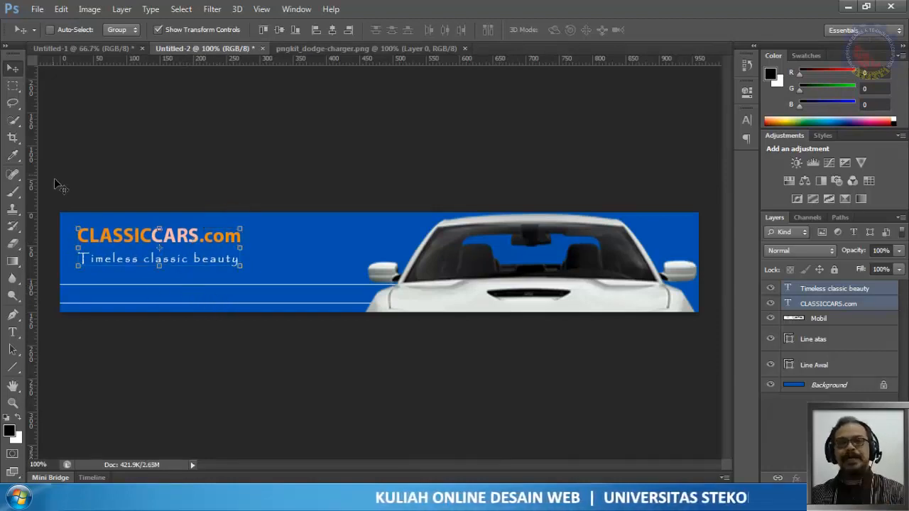
Step: Add a new text line reading "Custom cars projects" at the left end of the upper white line, below the tagline
click(13, 332)
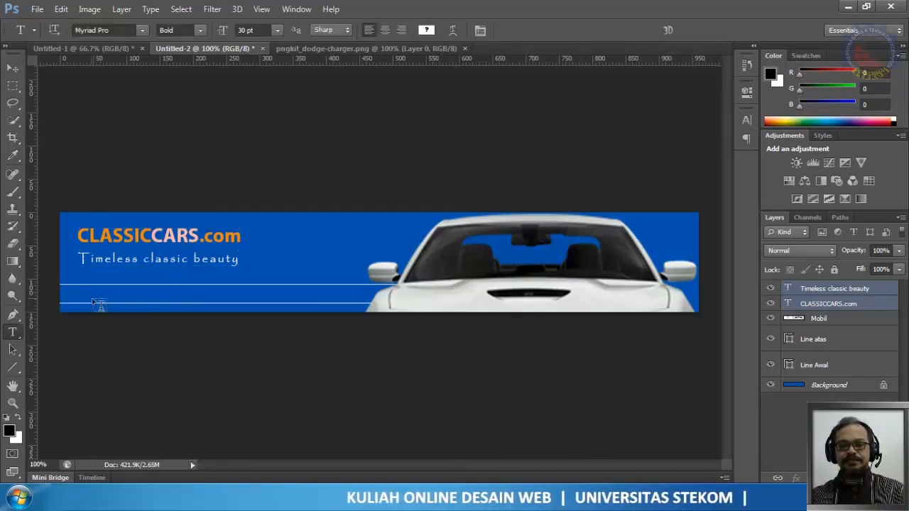
click(75, 288)
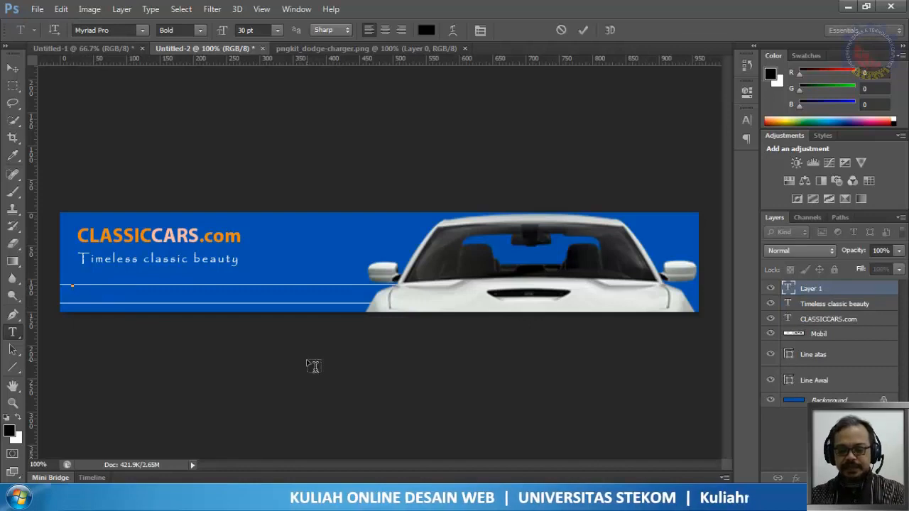
text(Custo)
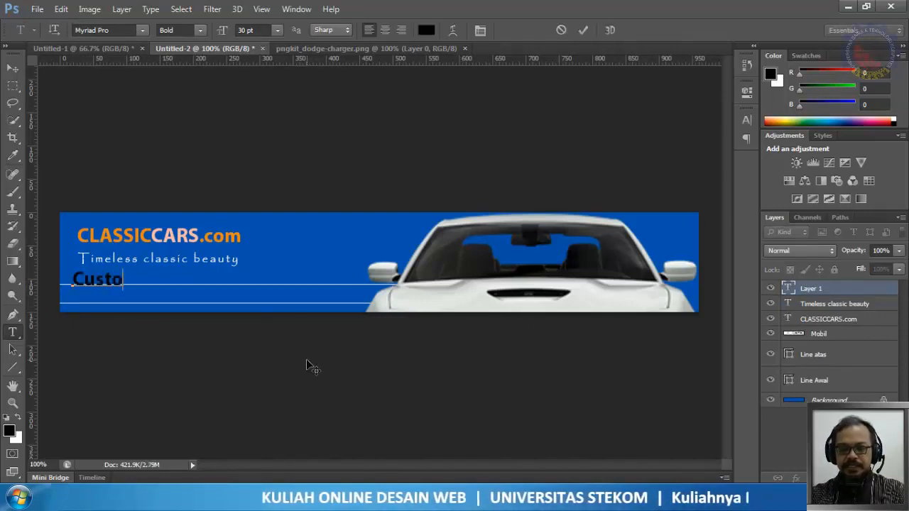
text(n)
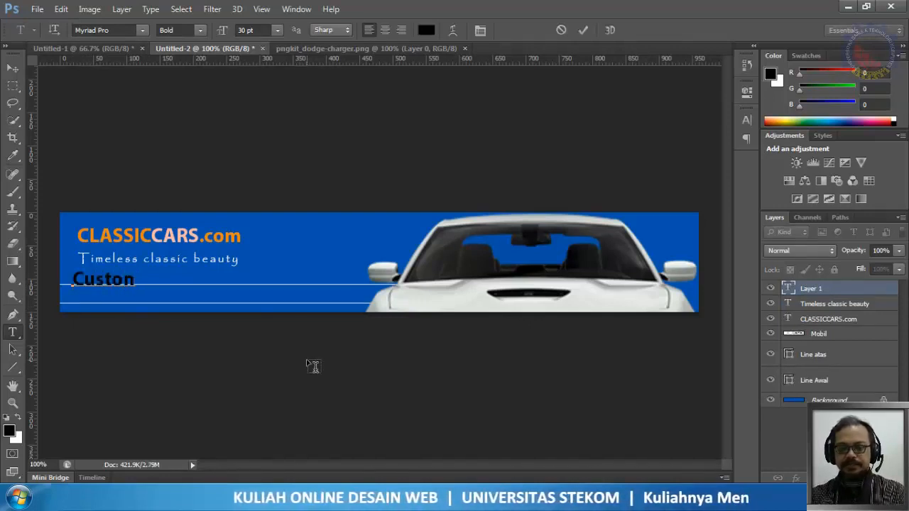
key(BackSpace)
text(m )
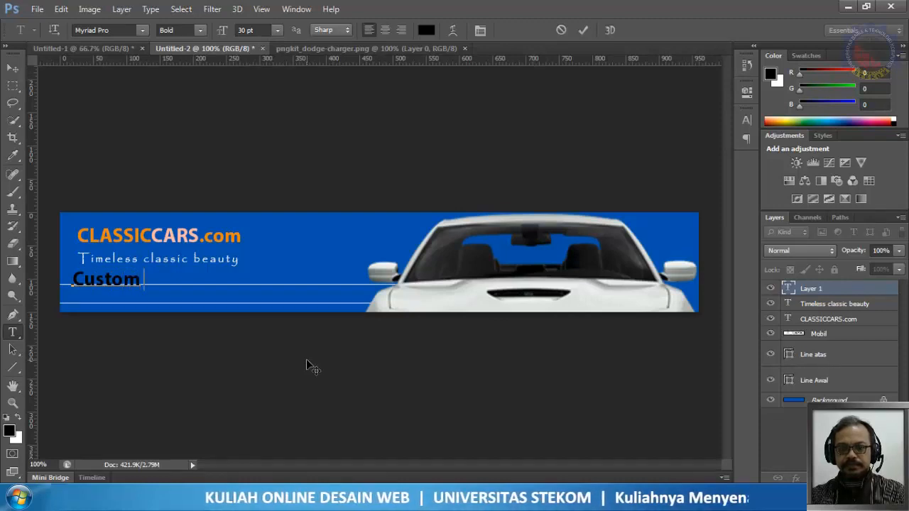
text(cars)
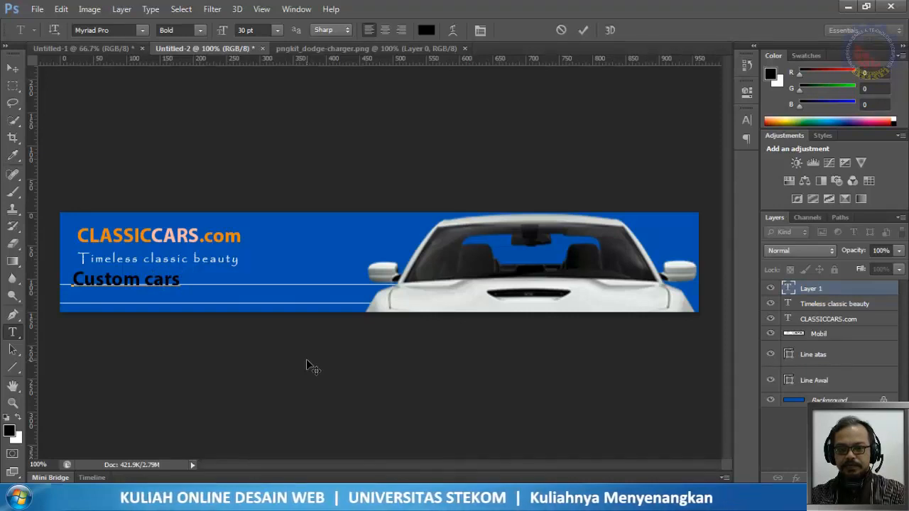
text( pro)
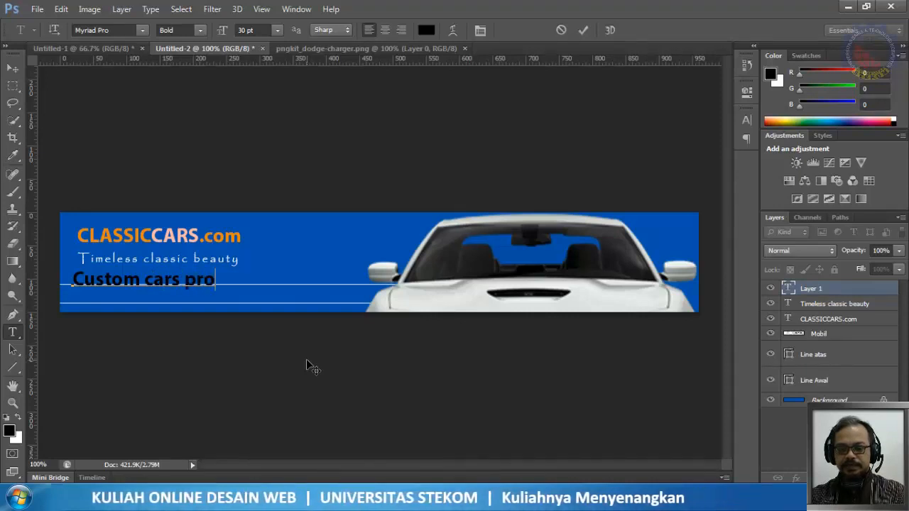
text(jec)
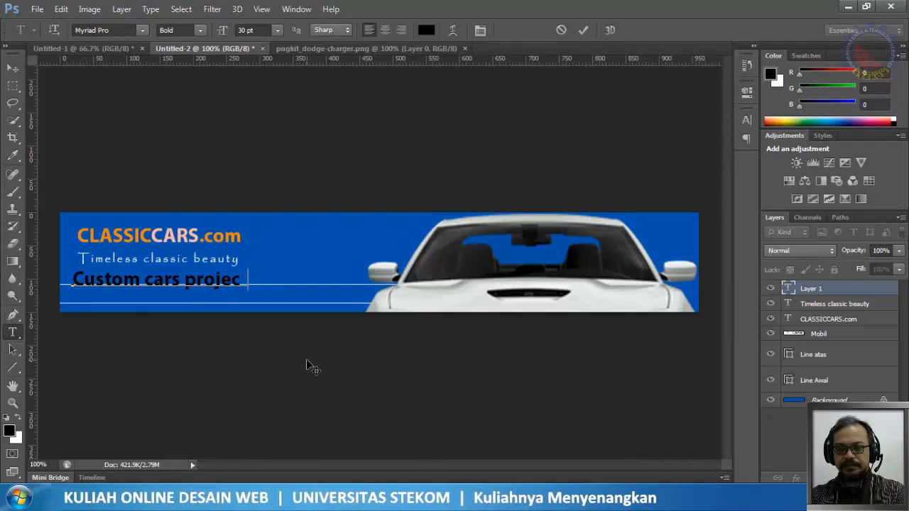
text(ts)
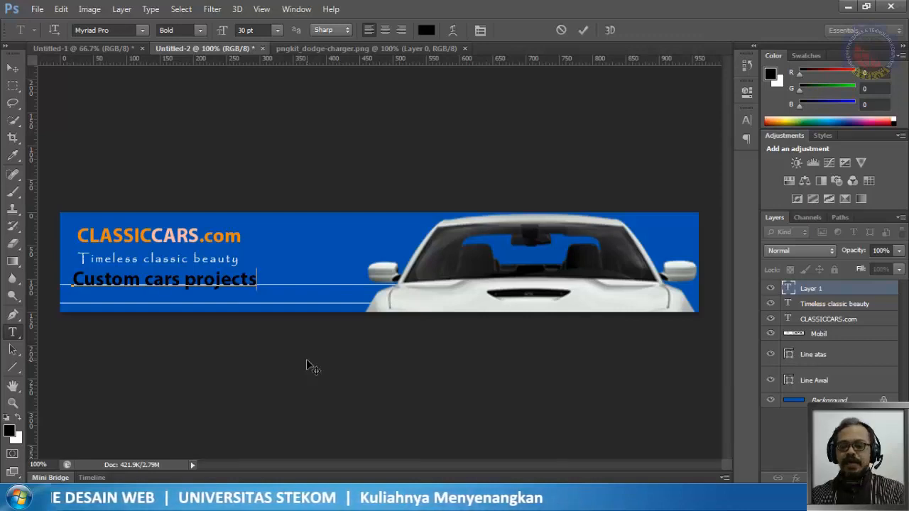
Step: Edit the new text line to read "Custom classic car projects" and commit it
key(ctrl)
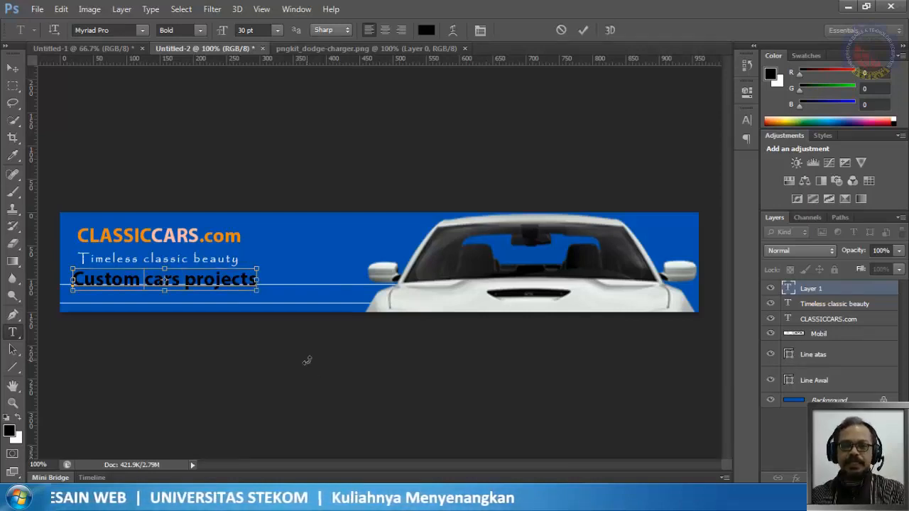
text(classic)
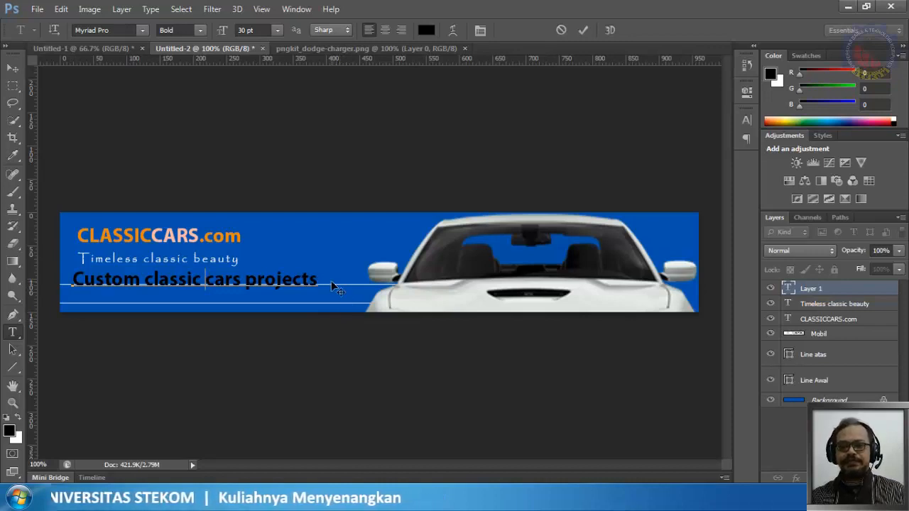
key(Right)
key(Right)
key(Right)
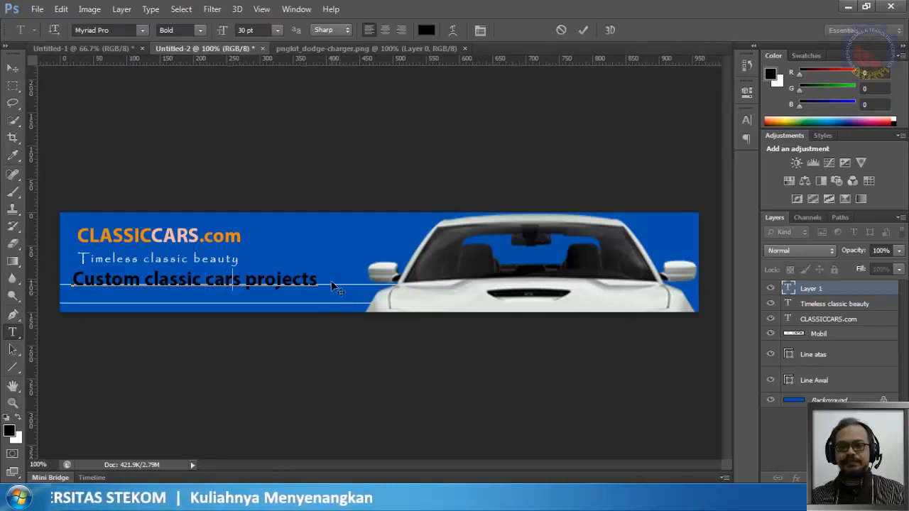
key(Delete)
key(Right)
key(Right)
key(Right)
key(Right)
key(Right)
key(Right)
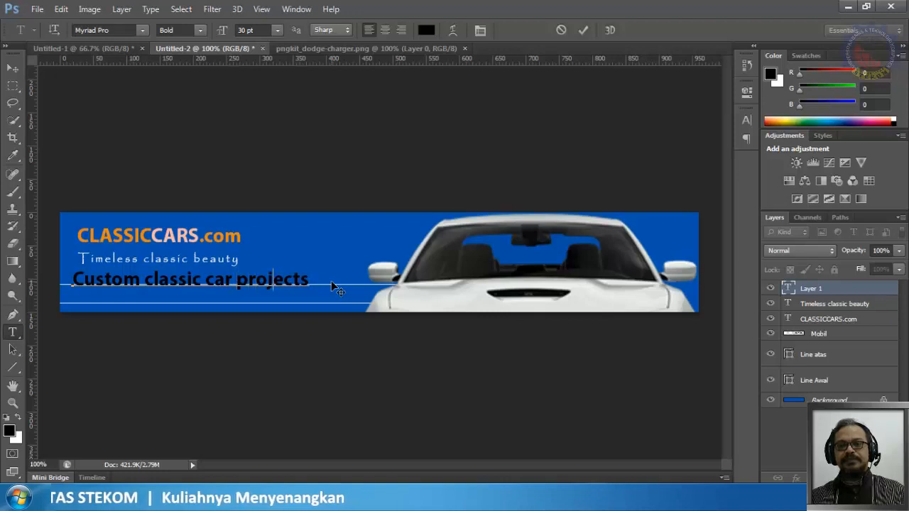
click(584, 30)
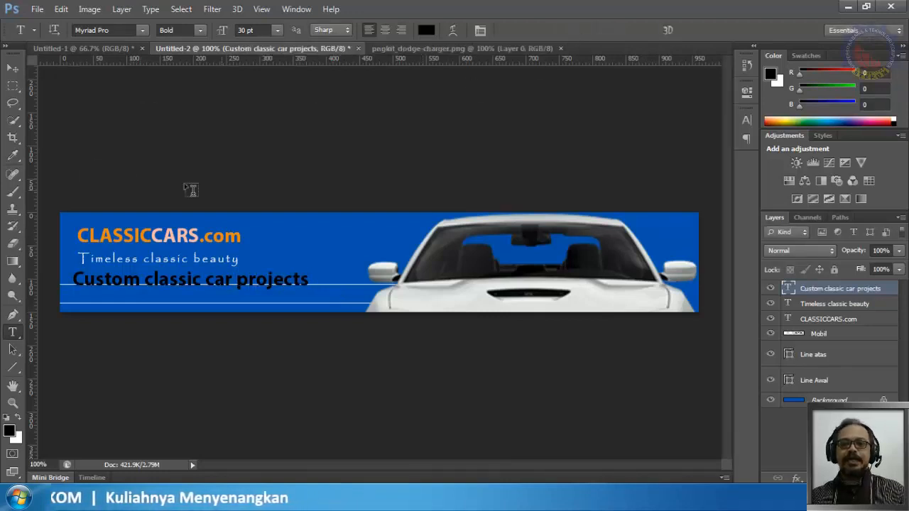
Step: Set the "Custom classic car projects" text to the Regular font style at 18 pt
double_click(791, 291)
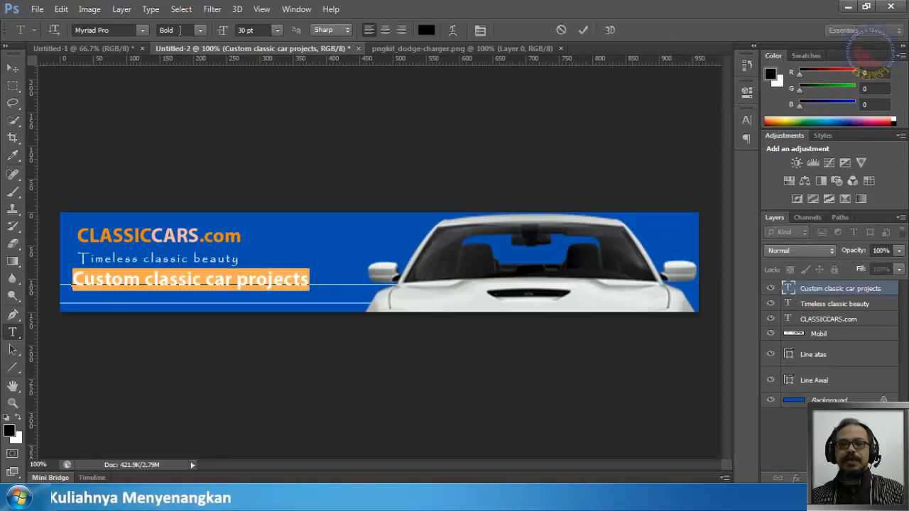
click(179, 30)
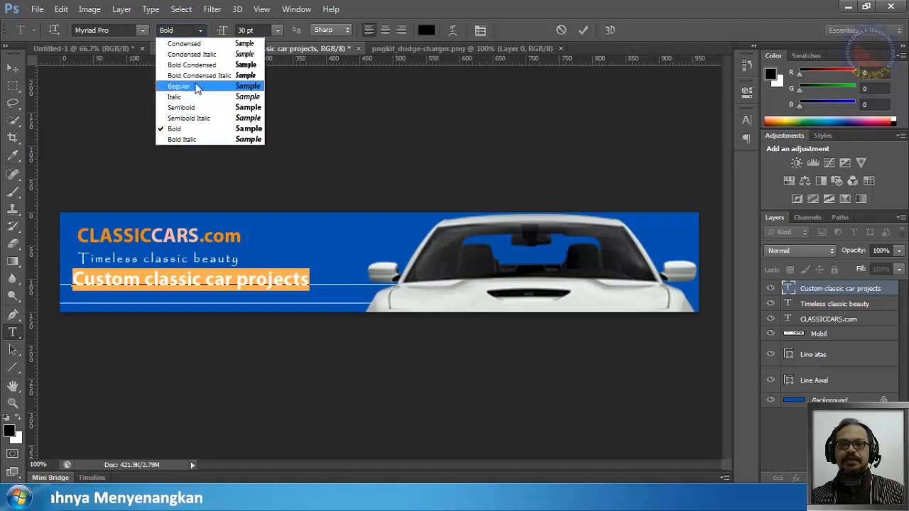
click(197, 87)
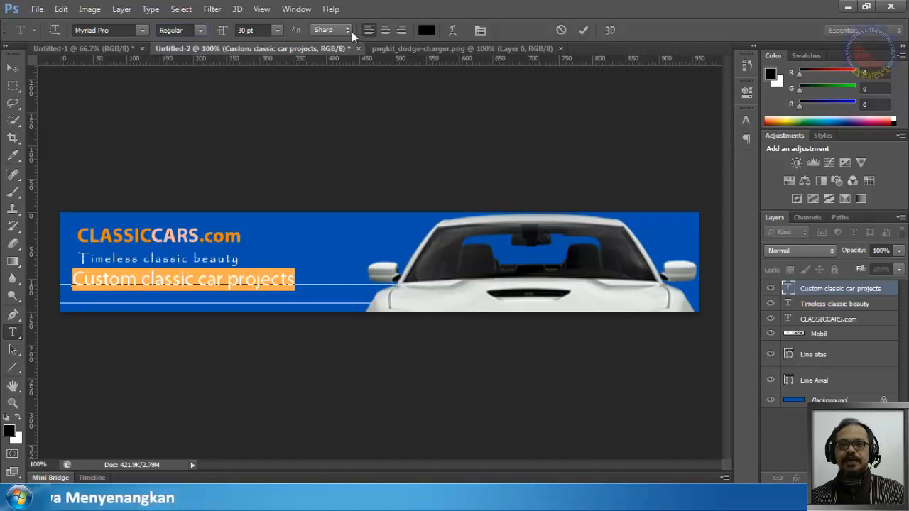
click(278, 30)
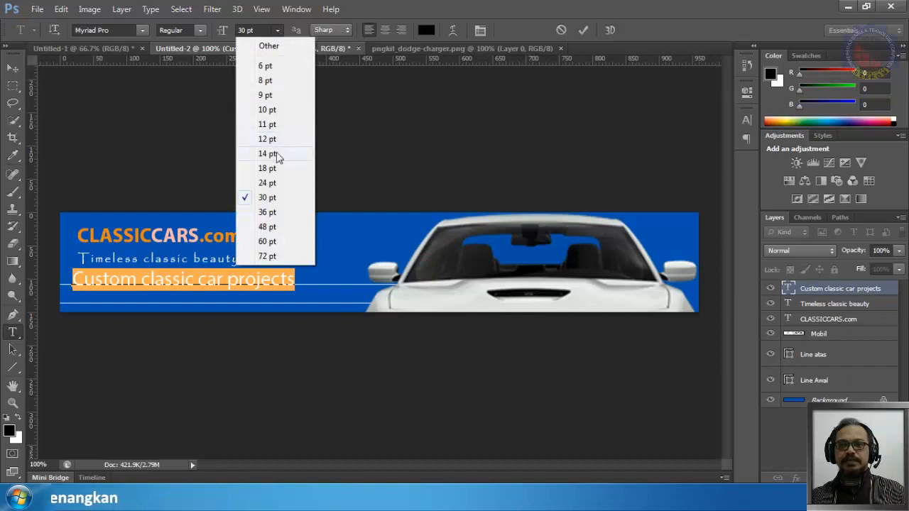
click(267, 168)
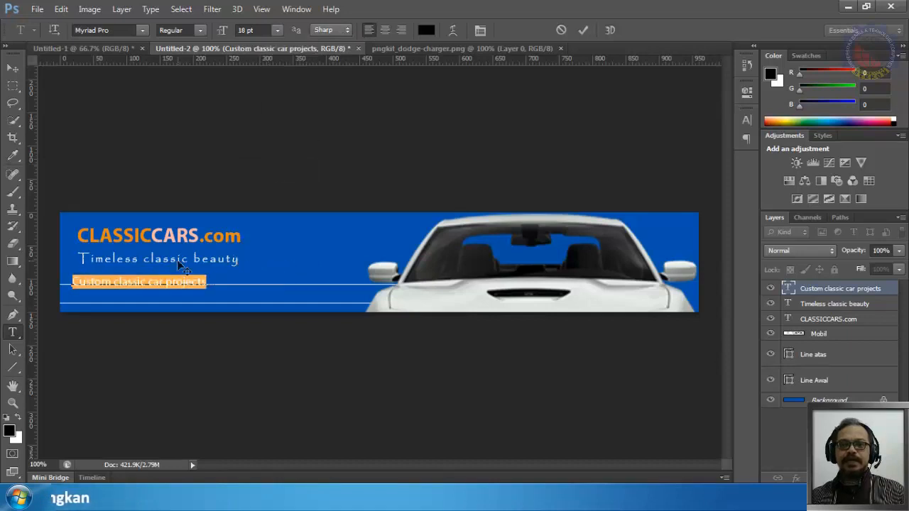
Step: Set the tracking of the "Custom classic car projects" text to 175 and commit the text edit
click(480, 30)
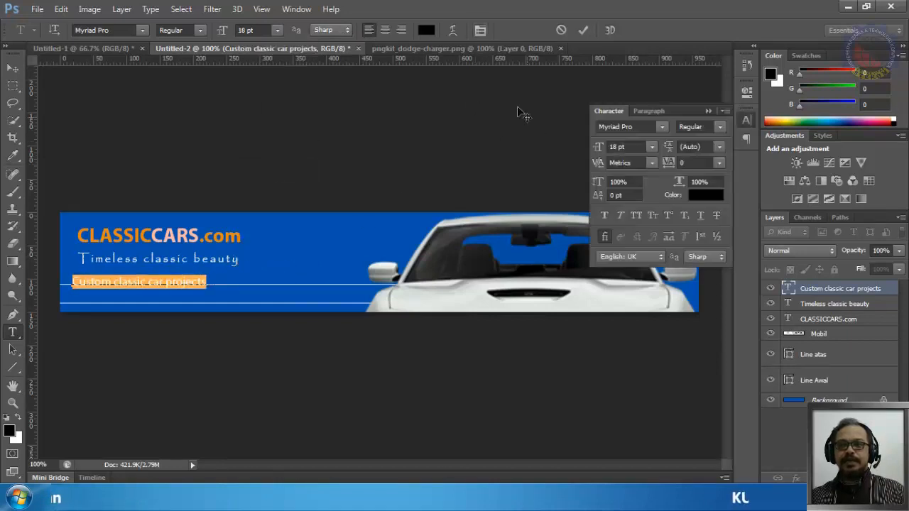
click(697, 162)
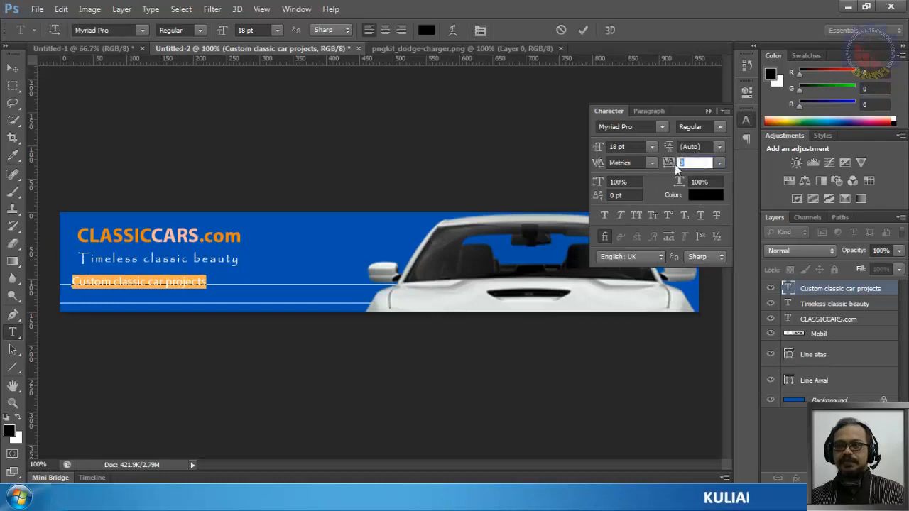
text(150)
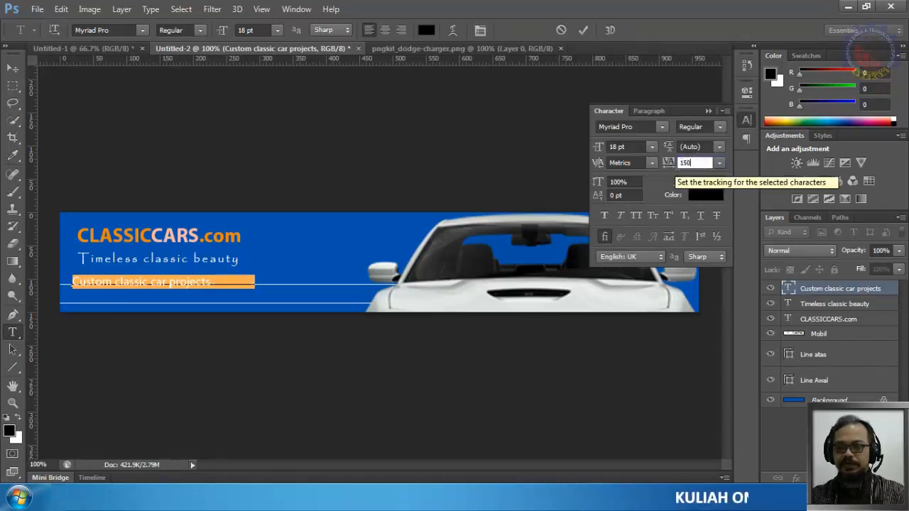
key(Return)
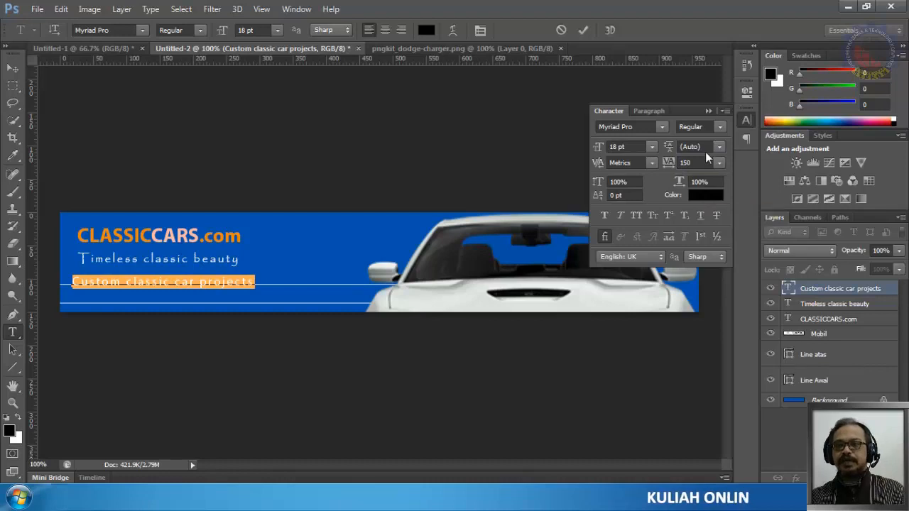
click(700, 159)
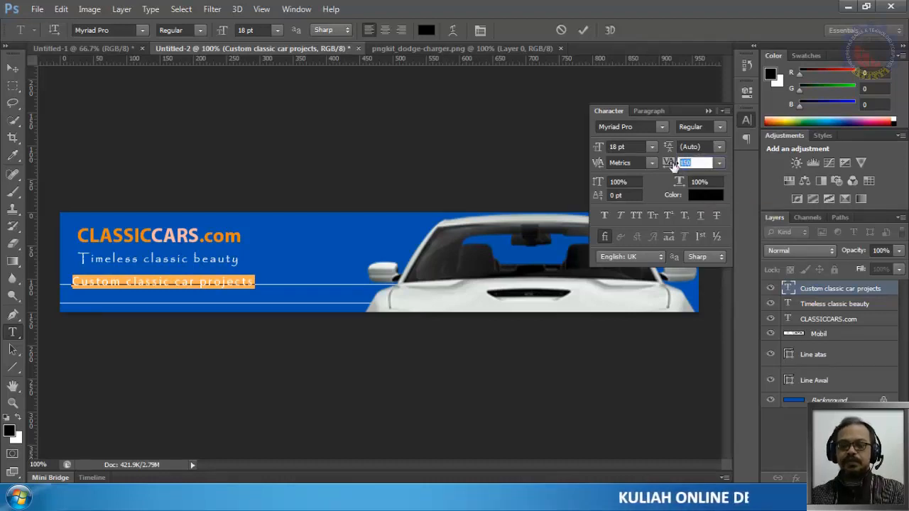
text(17)
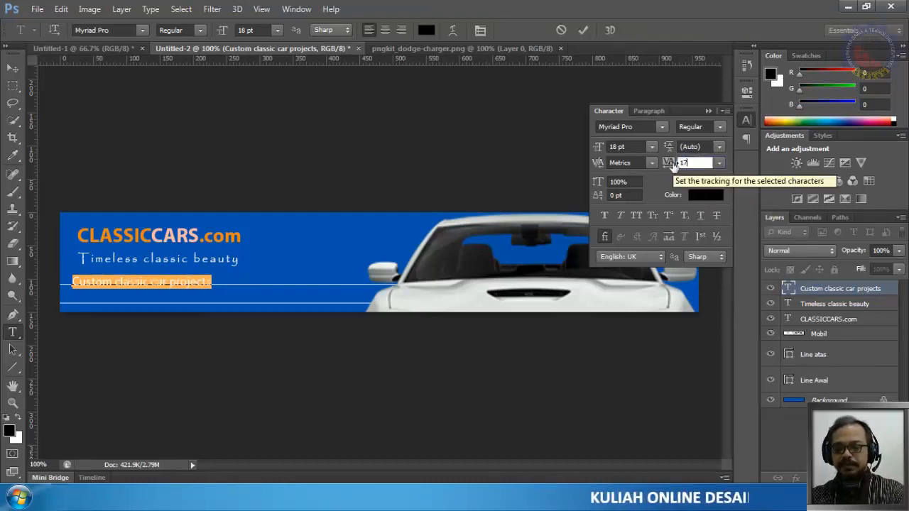
text(5)
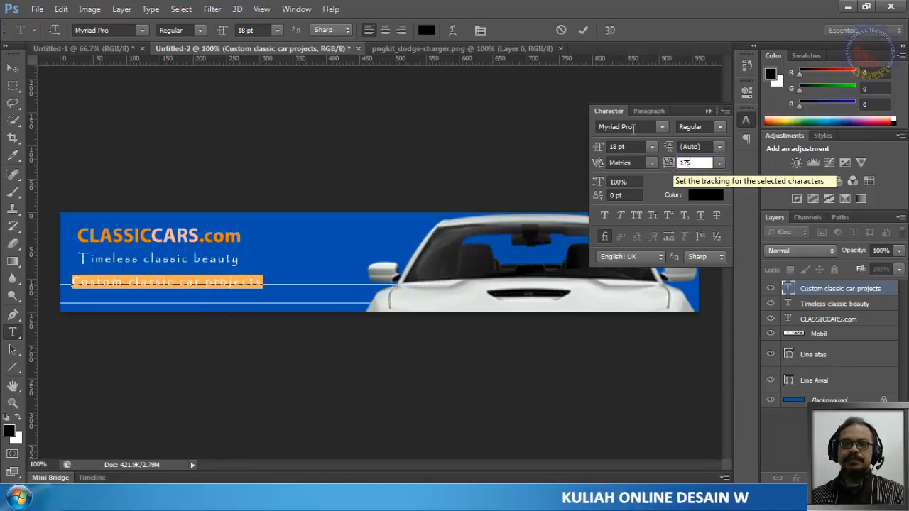
click(583, 29)
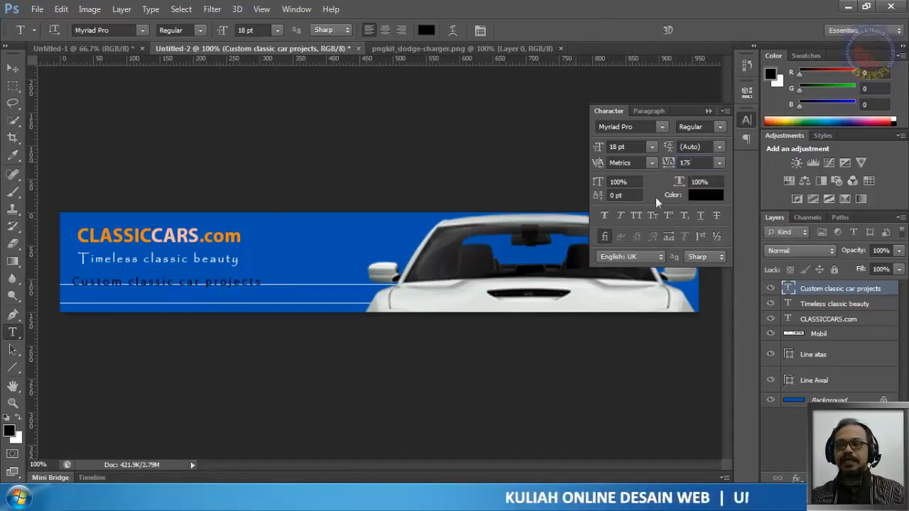
Step: Recolour the "Custom classic car projects" text orange (f08800) by sampling the colour of "CLASSIC" in the title
click(427, 30)
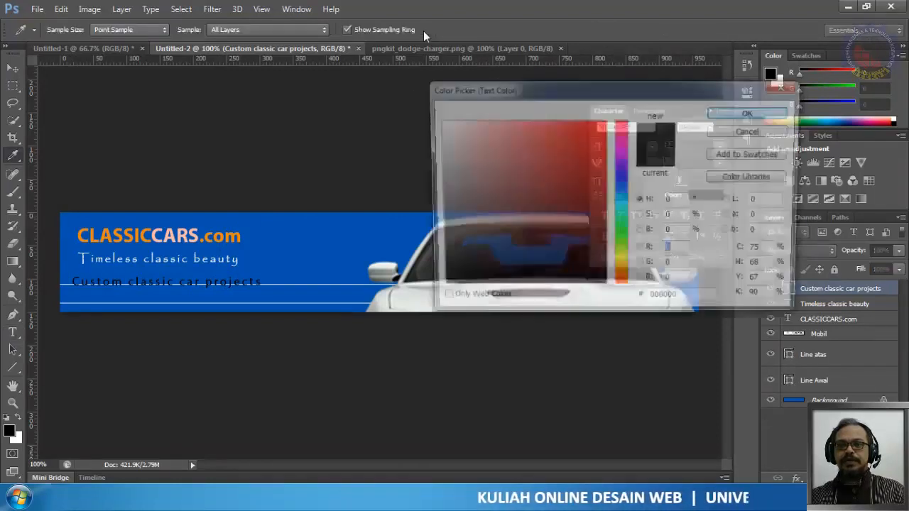
click(471, 161)
drag(470, 162, 436, 121)
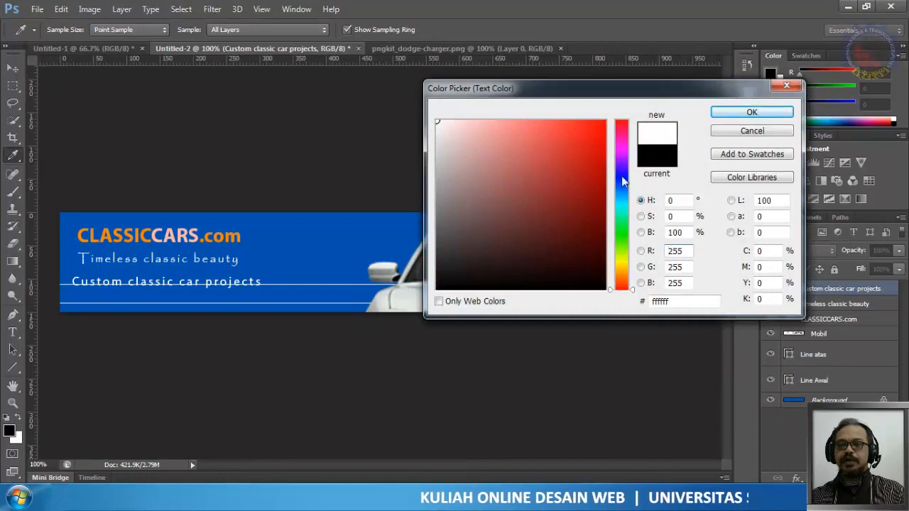
drag(581, 156, 617, 122)
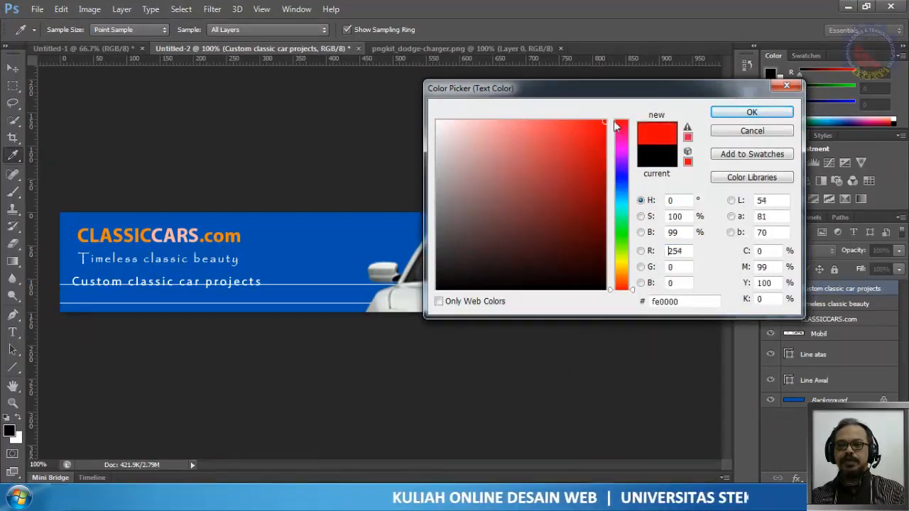
click(621, 273)
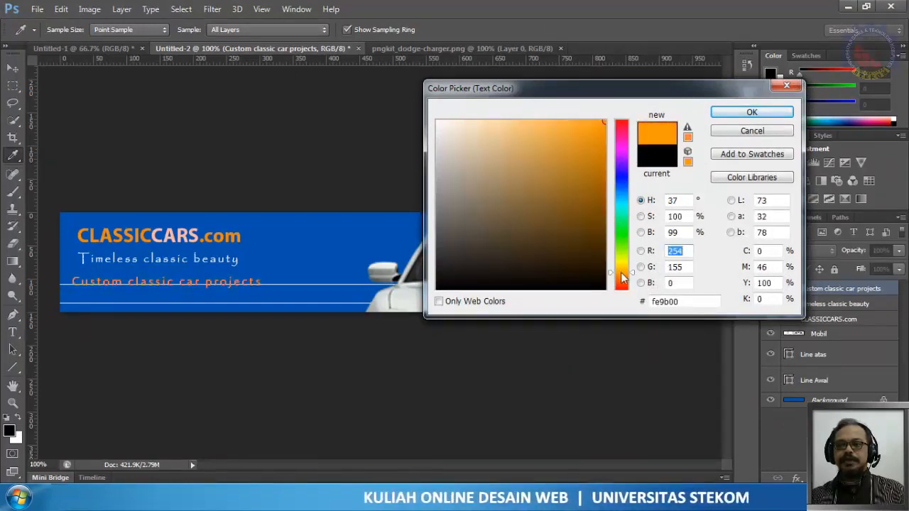
click(118, 230)
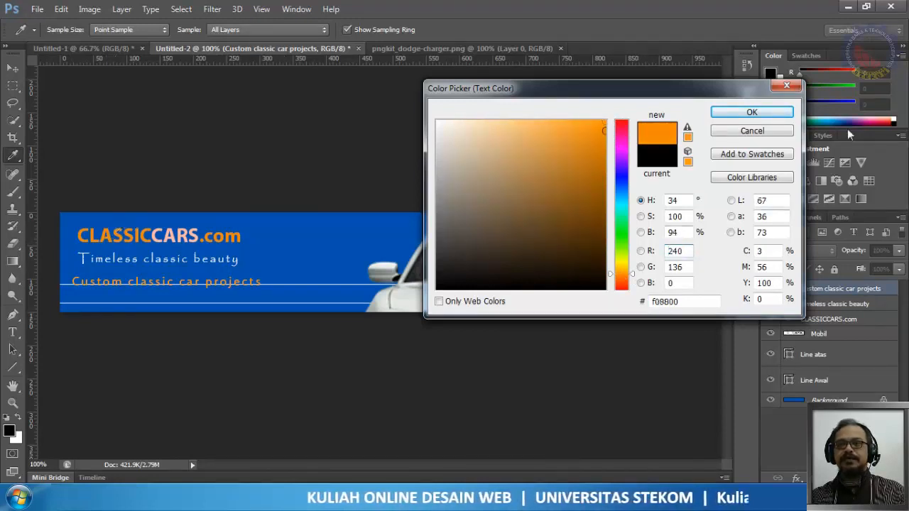
click(754, 113)
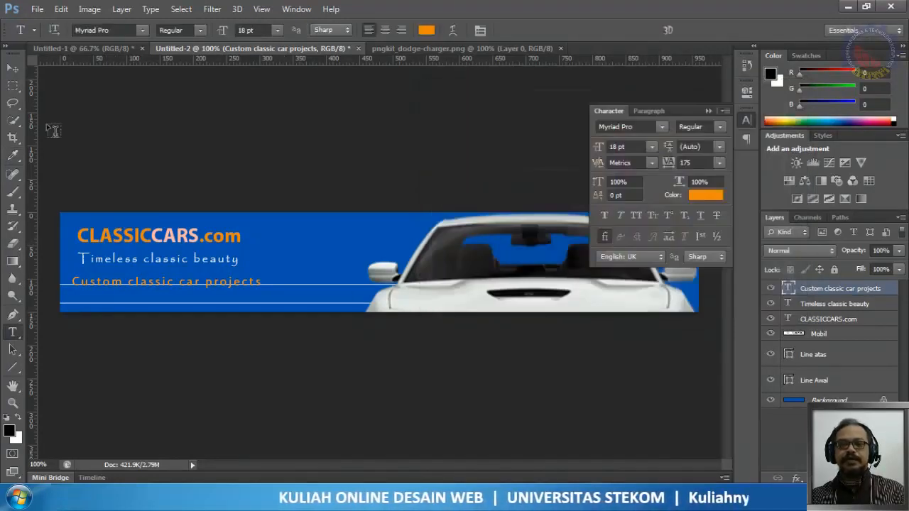
Step: Move the "Custom classic car projects" text between the two white lines, roughly aligned with the title's left edge, and collapse the character settings
click(12, 68)
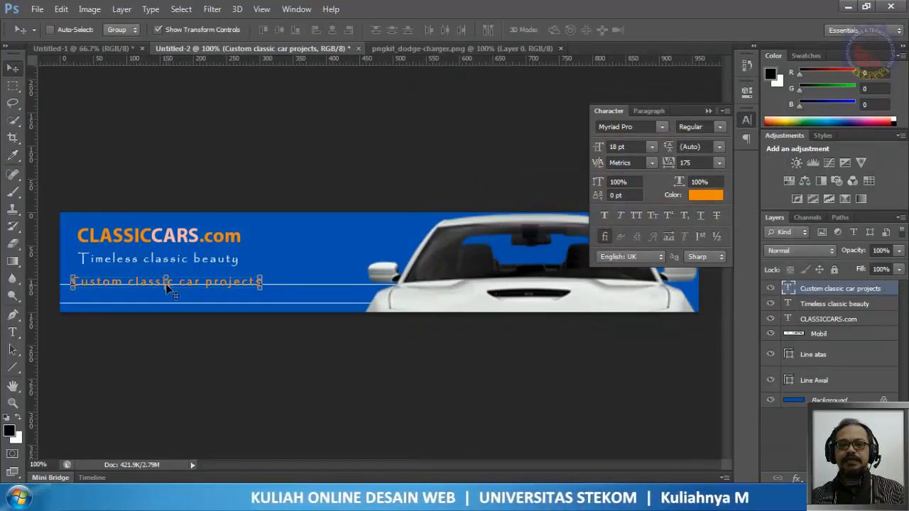
drag(190, 286, 192, 297)
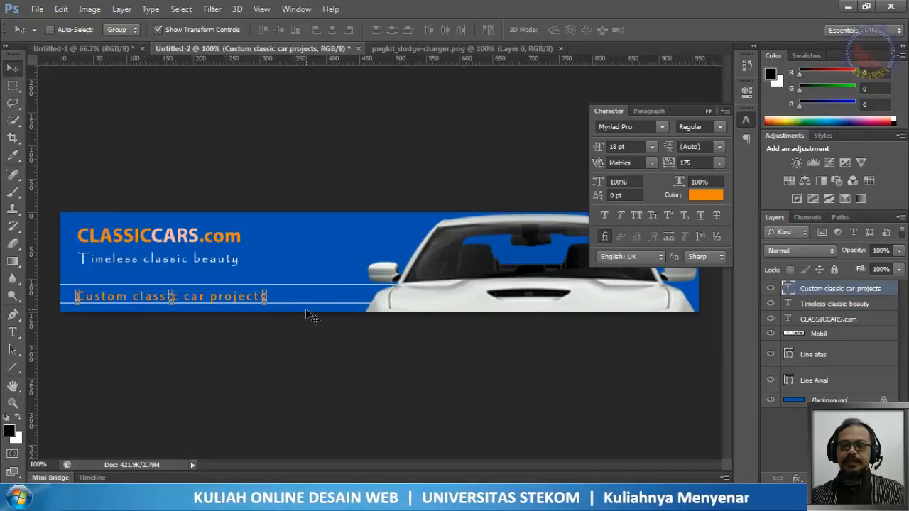
key(Up)
key(Up)
key(Up)
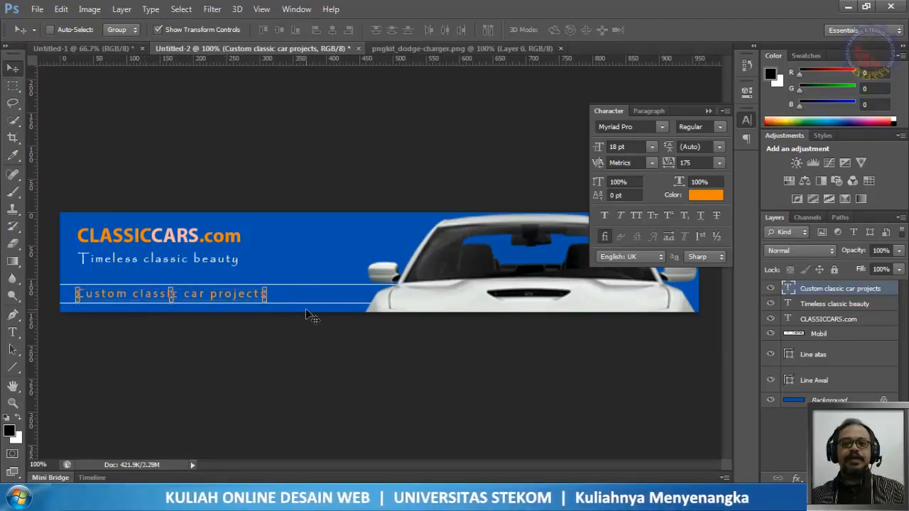
key(Up)
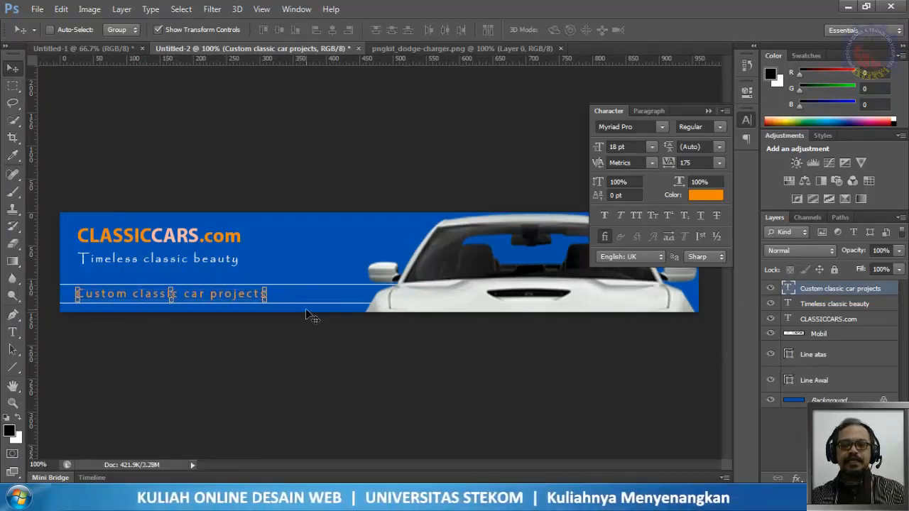
key(Up)
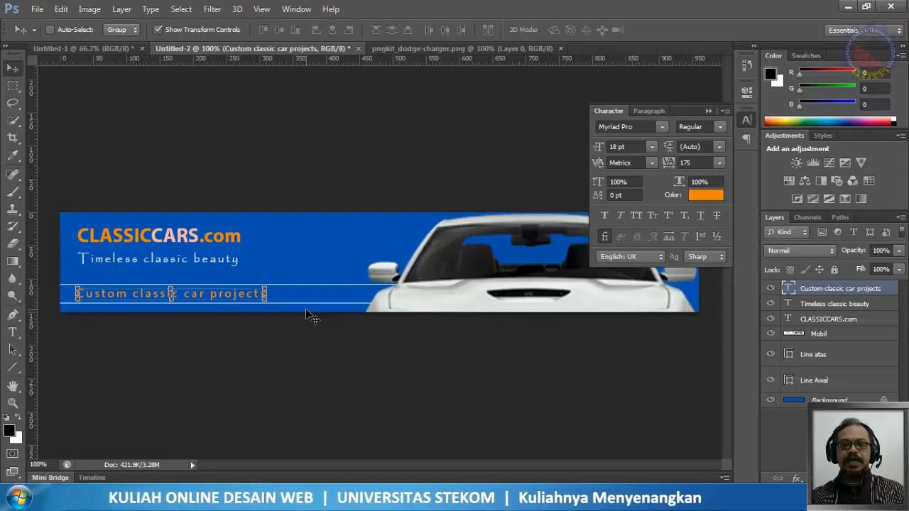
key(Down)
key(Up)
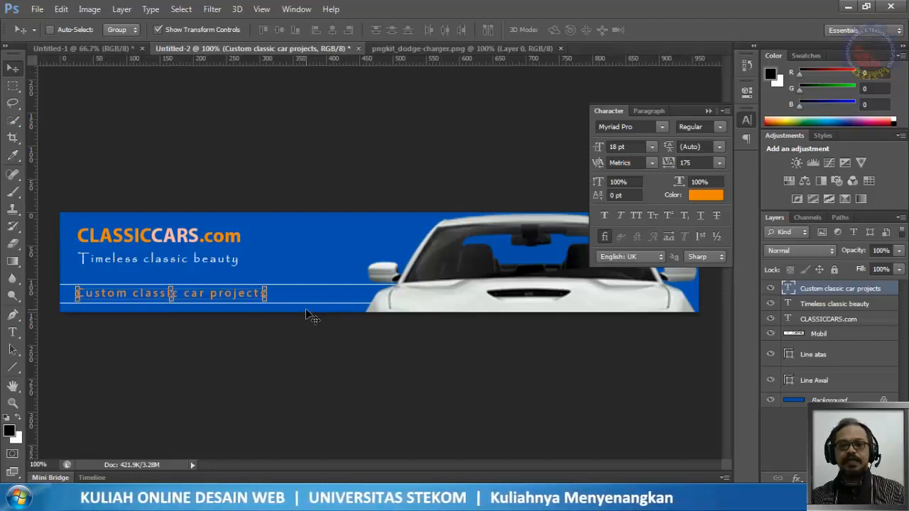
key(Up)
key(Down)
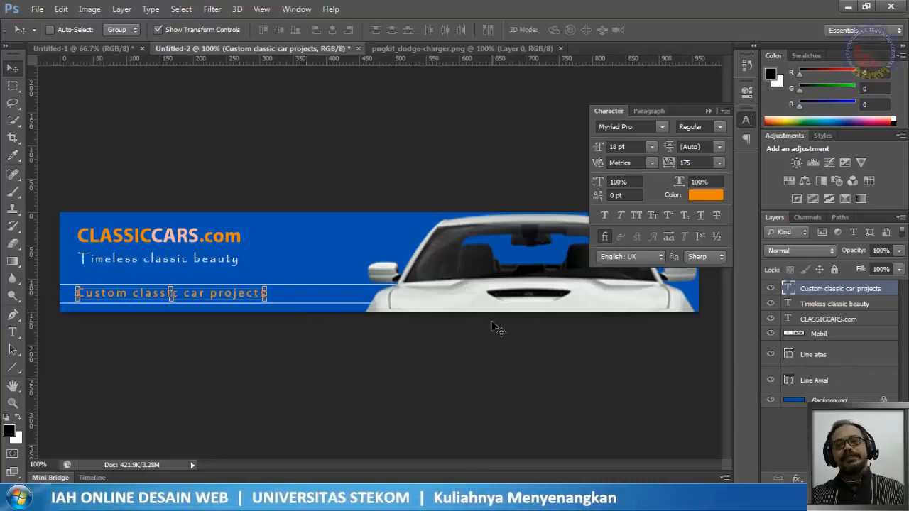
click(743, 123)
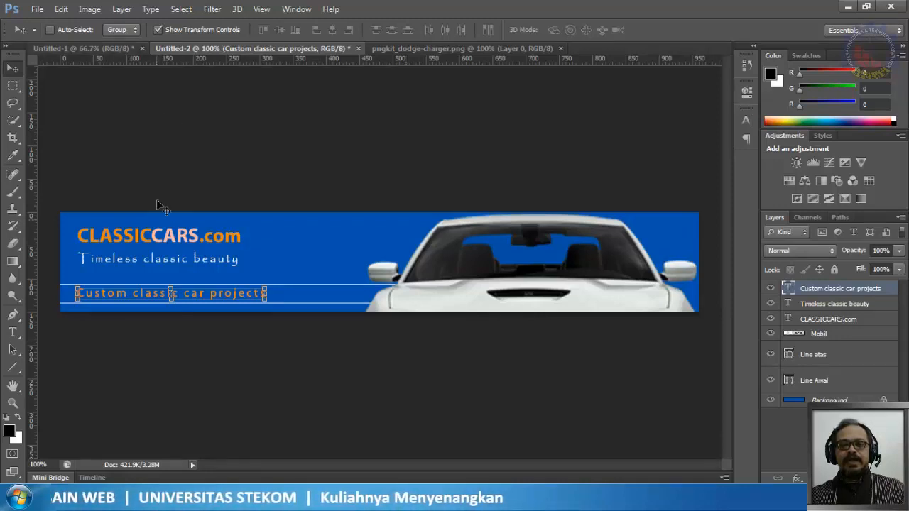
Step: Change the font of the "Custom classic car projects" text to Papyrus and commit it
double_click(791, 289)
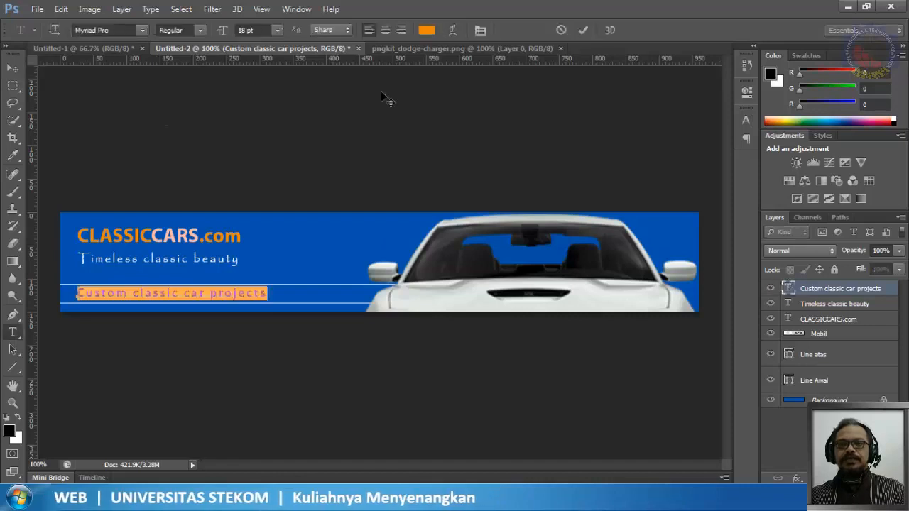
click(142, 32)
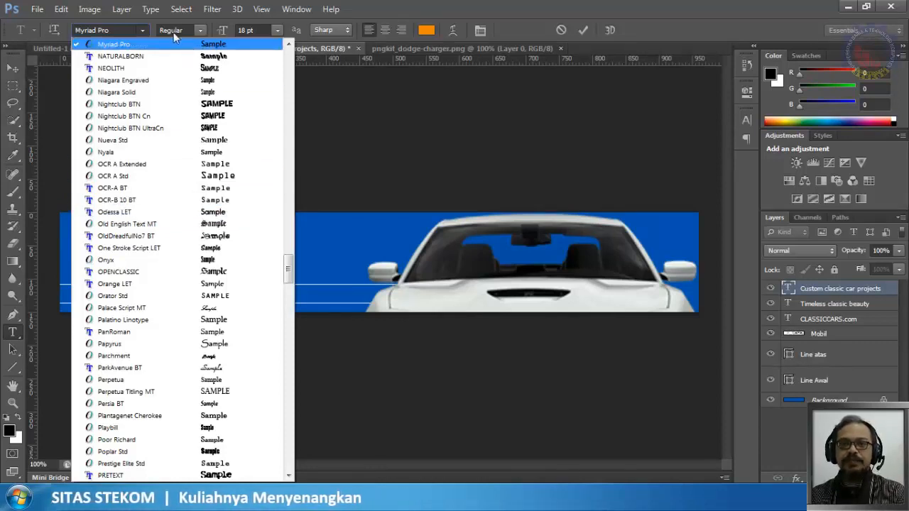
click(132, 30)
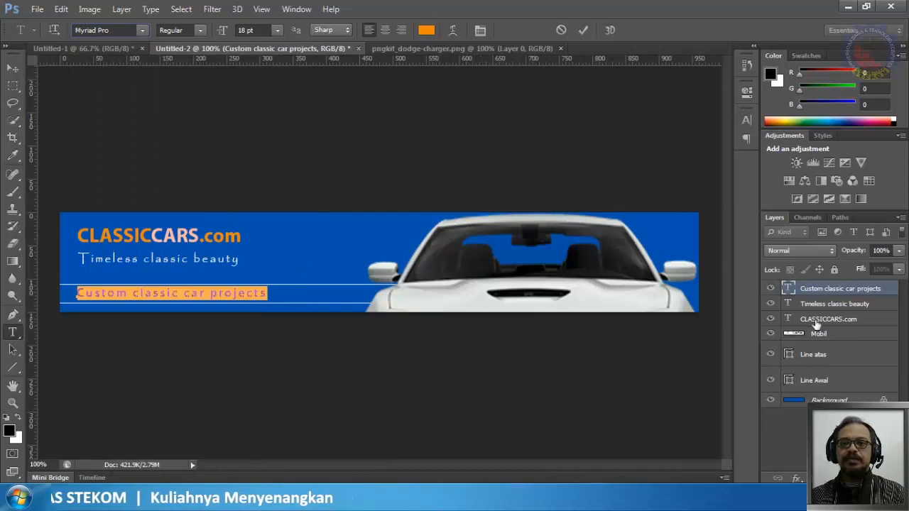
click(142, 32)
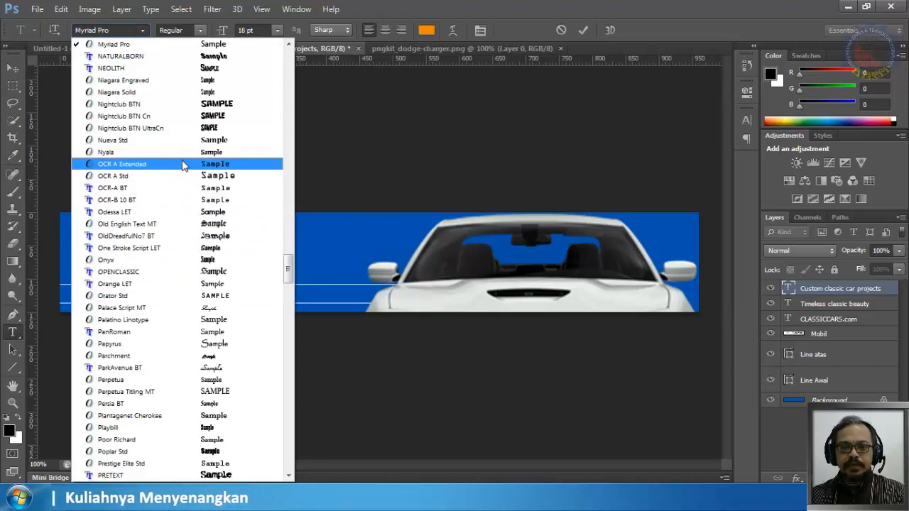
click(204, 345)
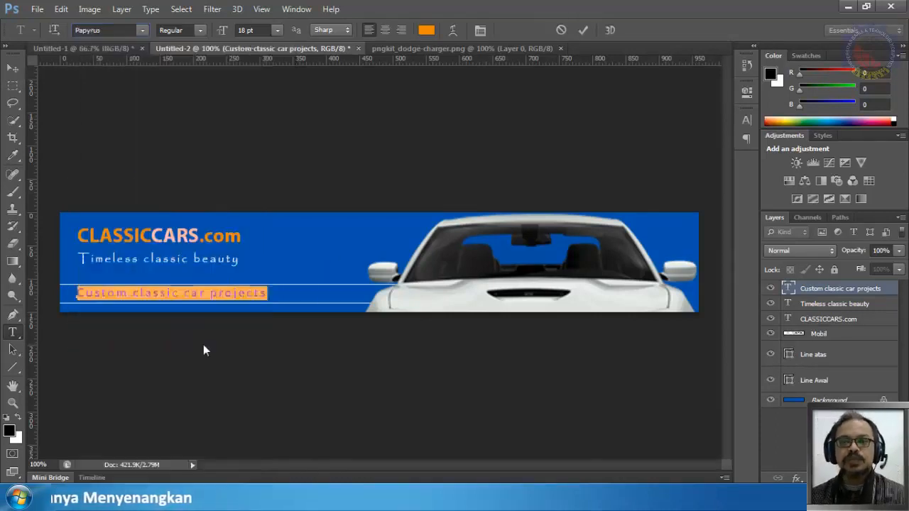
click(581, 31)
key(v)
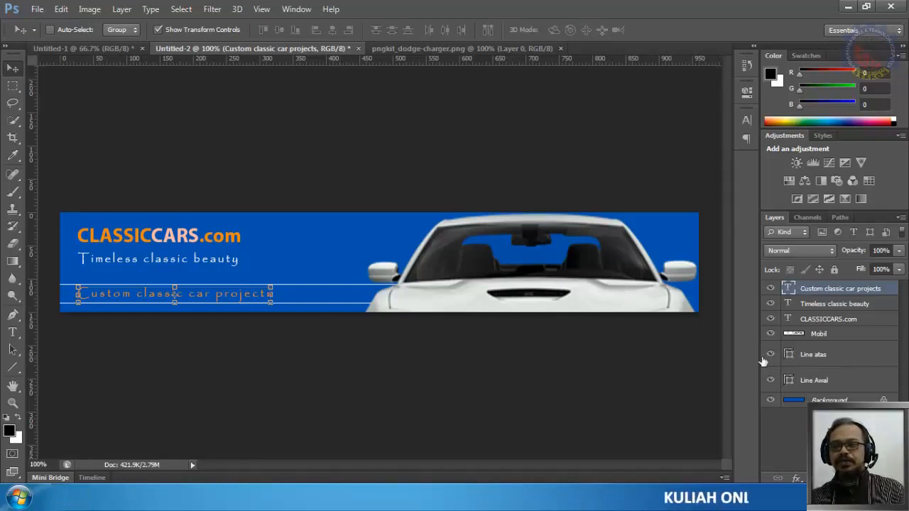
click(817, 382)
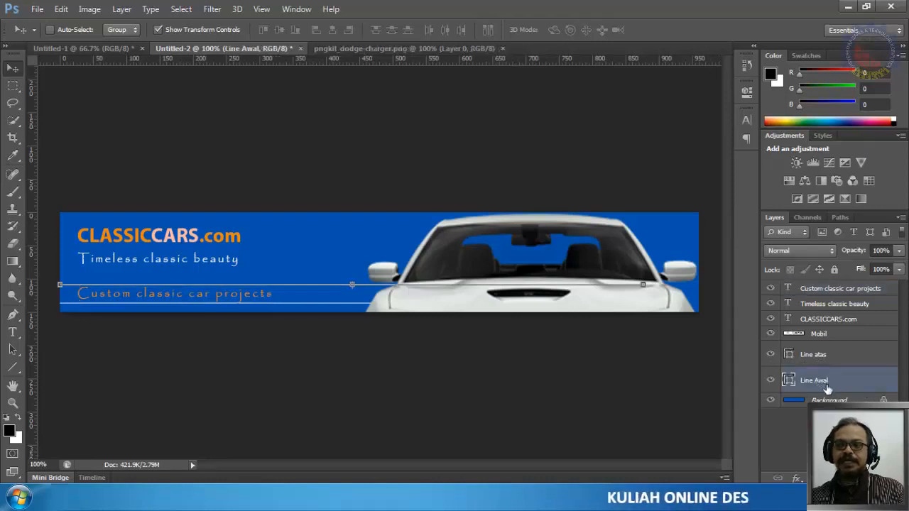
key(Down)
key(Down)
key(Down)
key(Up)
key(Up)
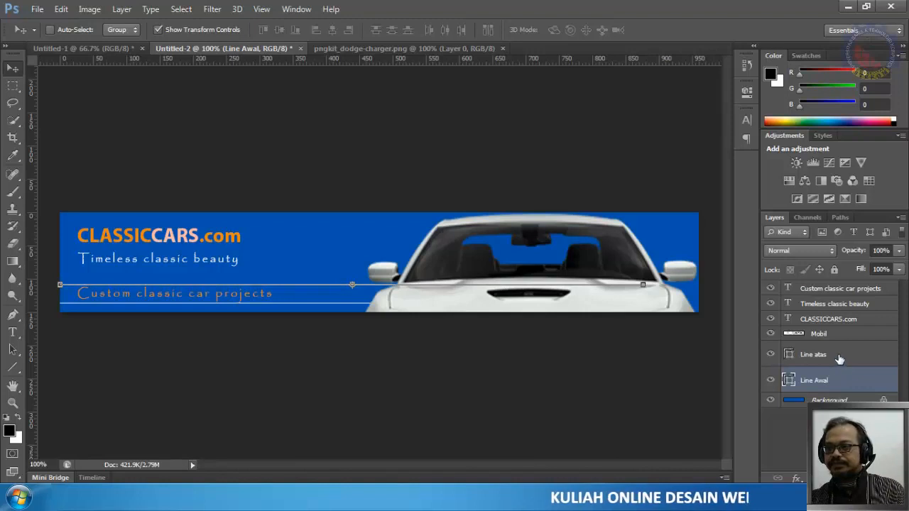
Step: Nudge the lower white line, layer "Line atas", down a few pixels to widen the gap around the text
click(839, 359)
key(Down)
key(Down)
key(Down)
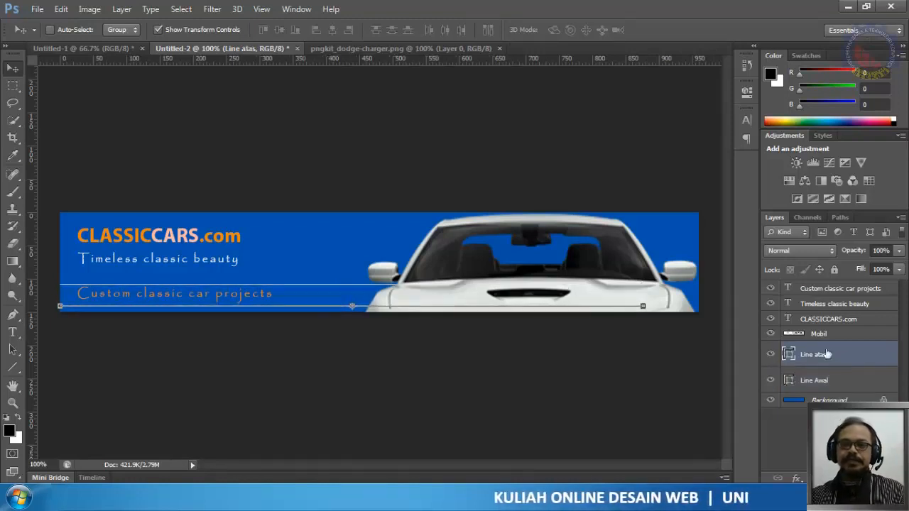
Step: Nudge the "Custom classic car projects" text down a few pixels to centre it vertically between the white lines
click(851, 293)
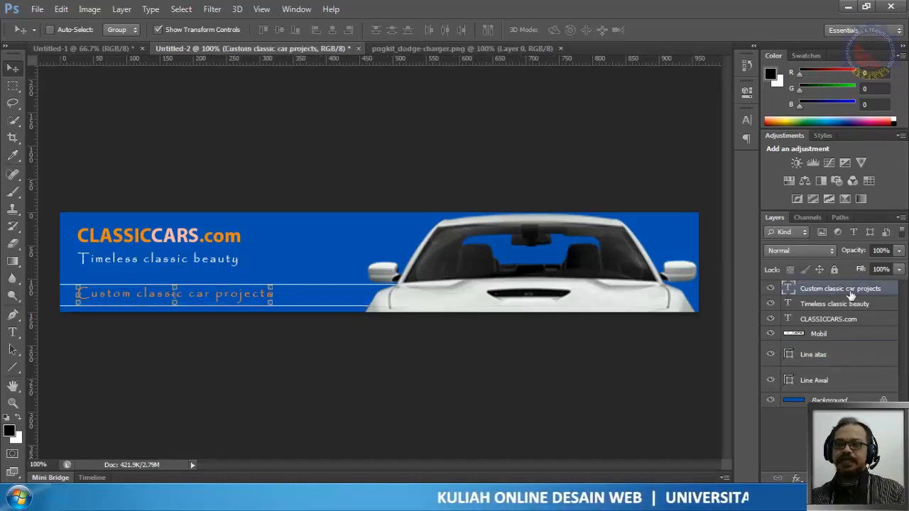
key(Down)
key(Down)
key(Down)
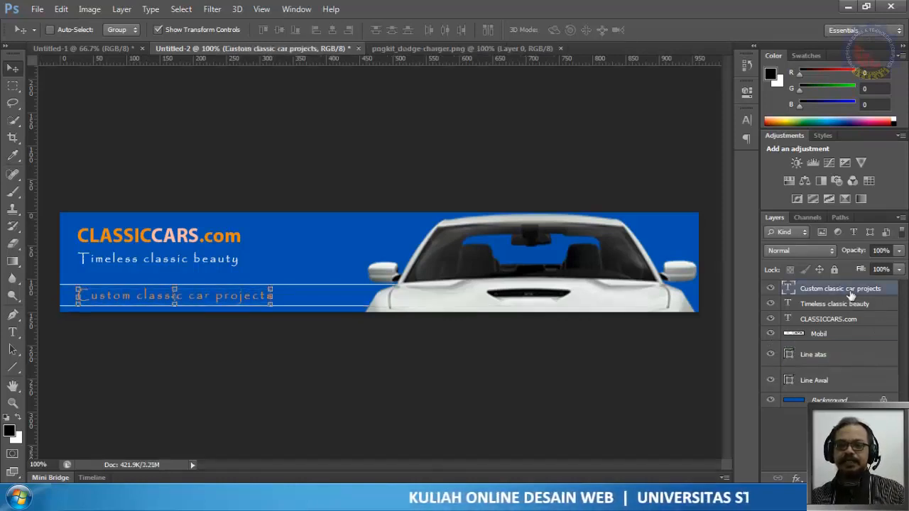
key(Up)
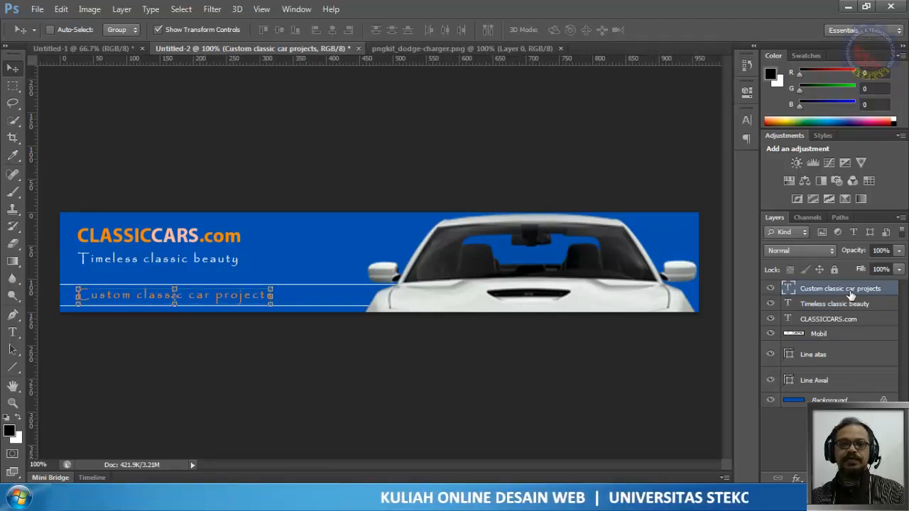
key(Down)
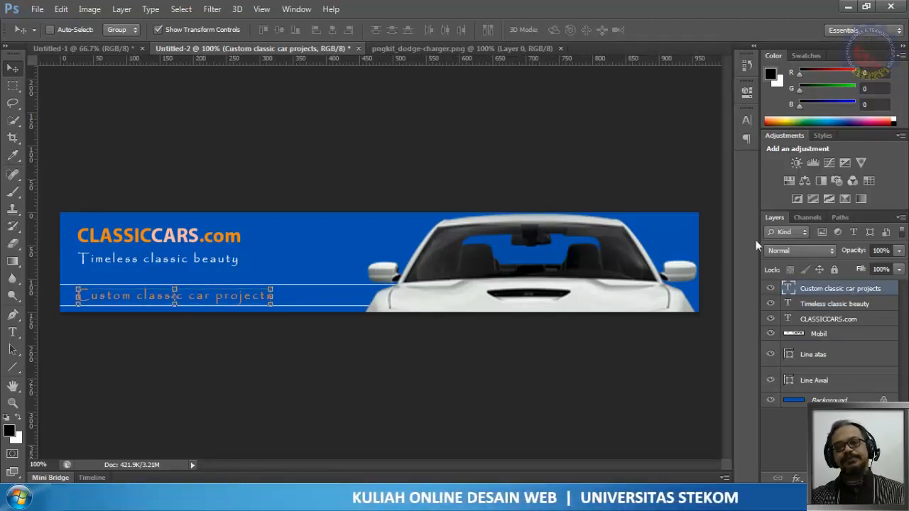
Step: Hide the transform controls and deselect all layers to view the banner without selection outlines
click(824, 382)
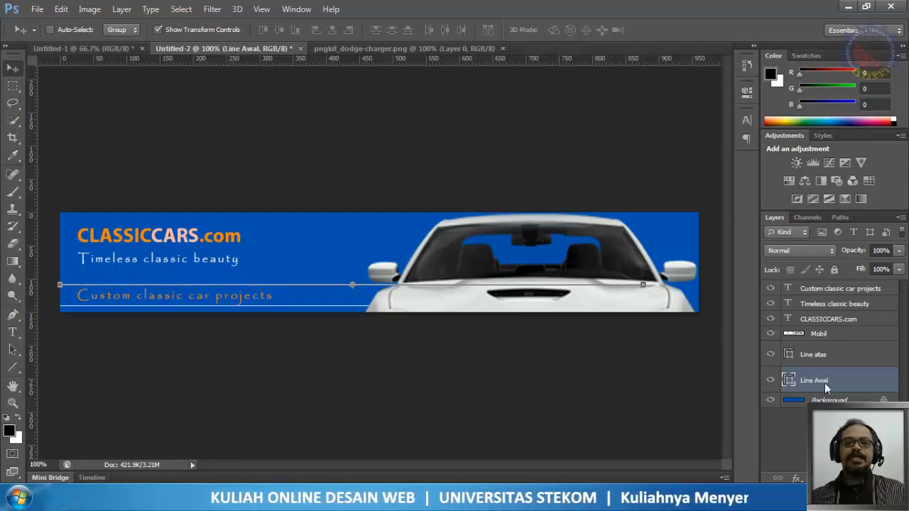
click(211, 34)
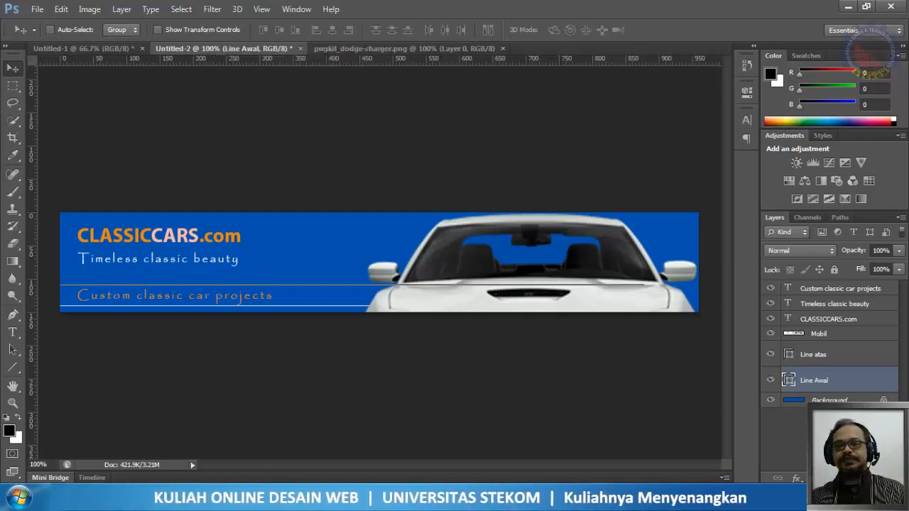
key(Escape)
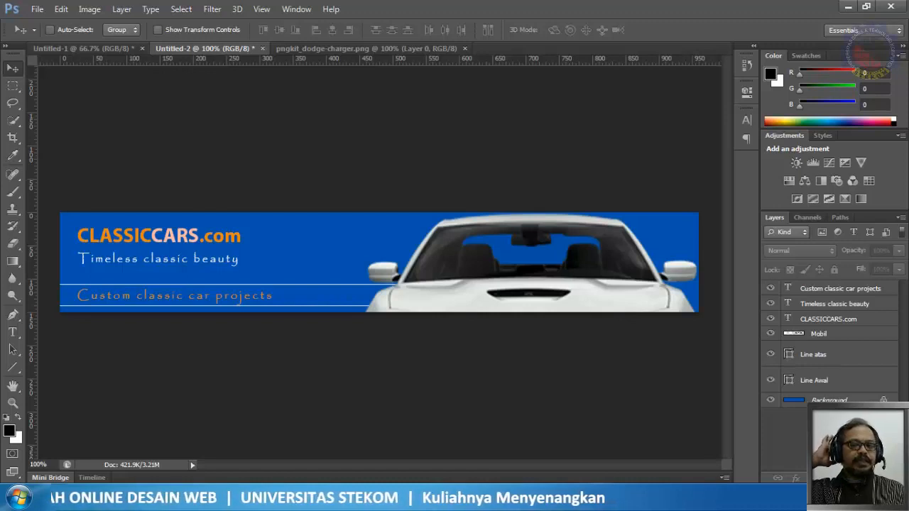
Step: Nudge the "Timeless classic beauty" tagline down about 2 pixels, away from the CLASSICCARS.com title
click(843, 309)
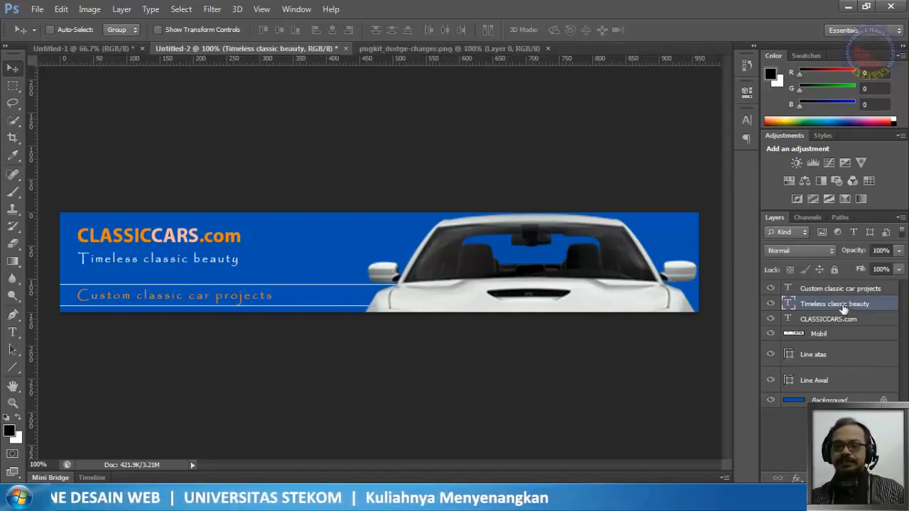
key(Down)
key(Down)
key(Down)
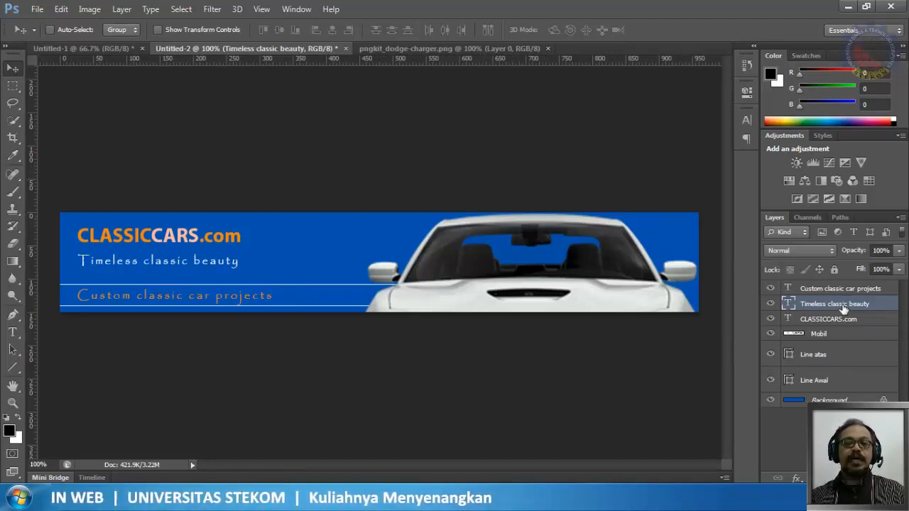
key(Up)
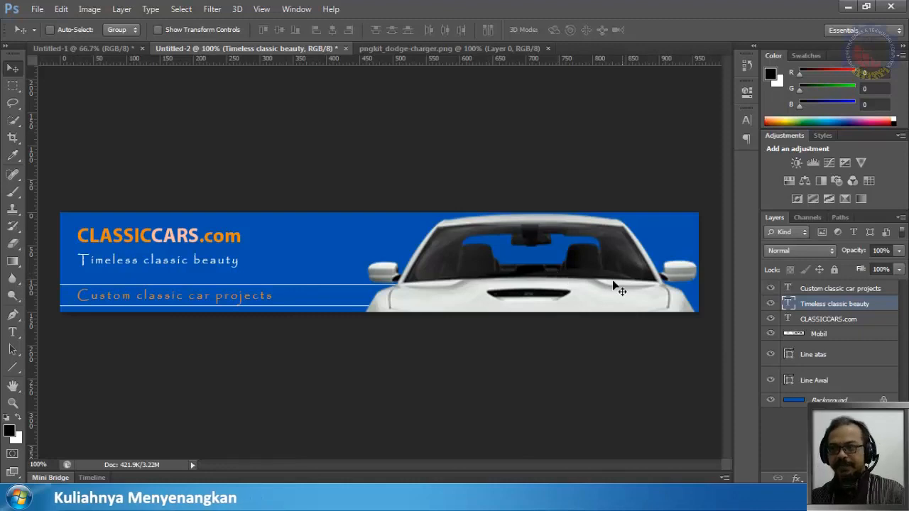
Step: Nudge the car image, layer "Mobil", up a few pixels in the banner
click(818, 334)
key(Up)
key(Up)
key(Up)
key(Up)
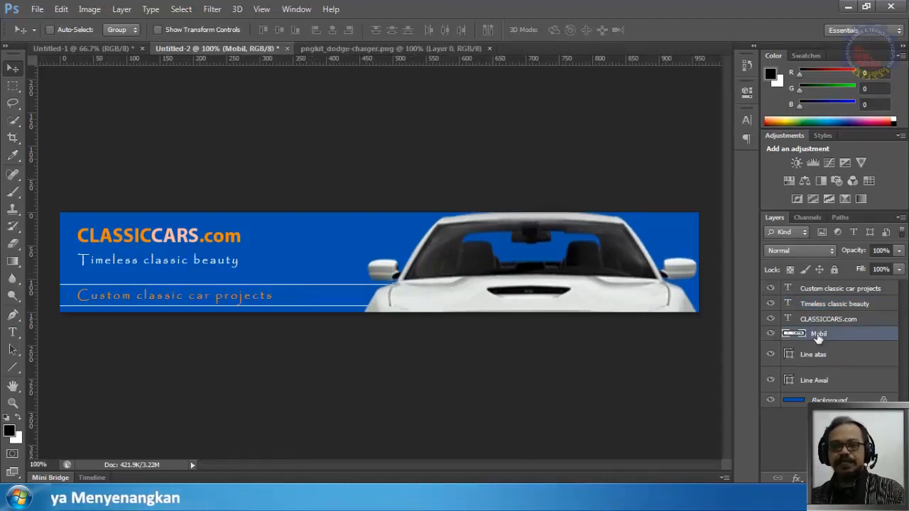
Step: Fine-tune the car image's horizontal position with small nudges, leaving it about 1 pixel further right
key(Right)
key(Right)
key(Right)
key(Right)
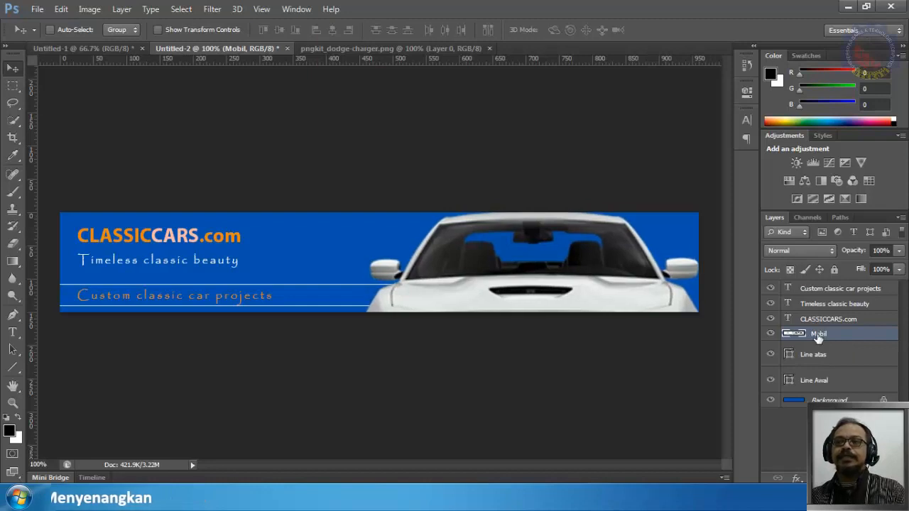
key(Right)
key(Left)
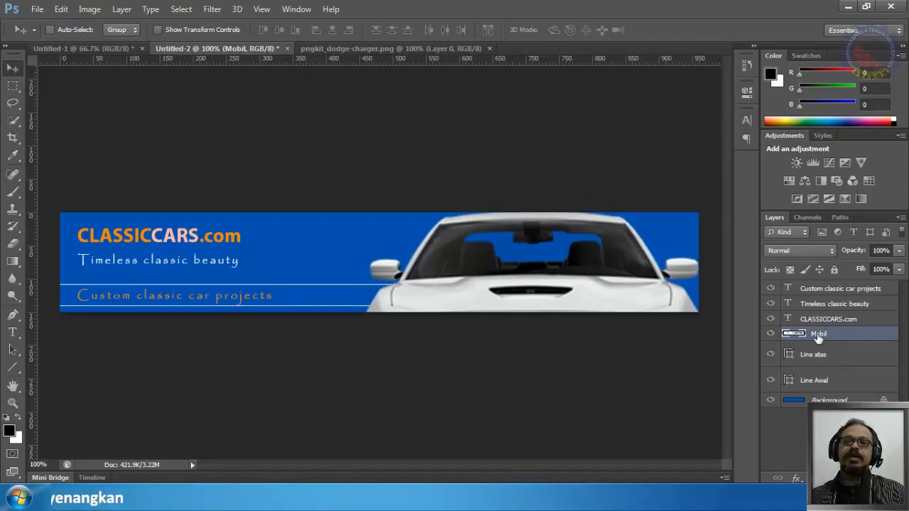
key(Left)
key(Left)
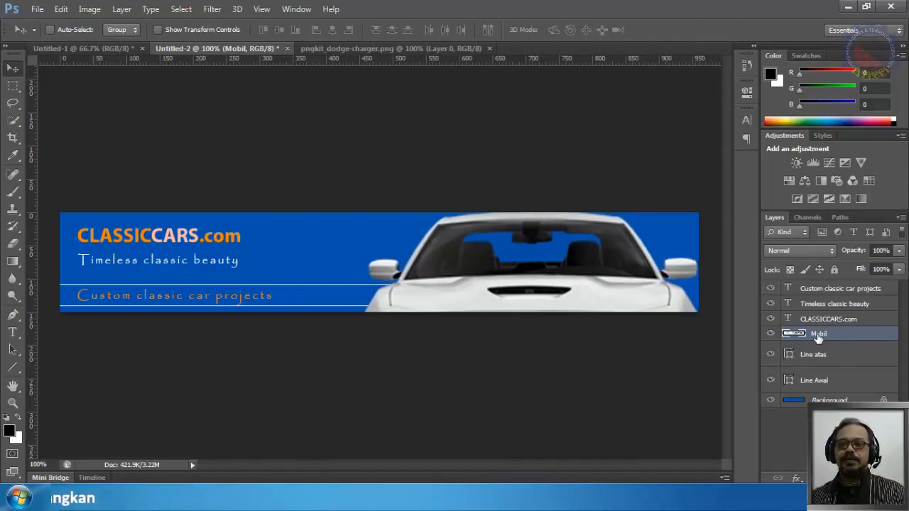
key(Left)
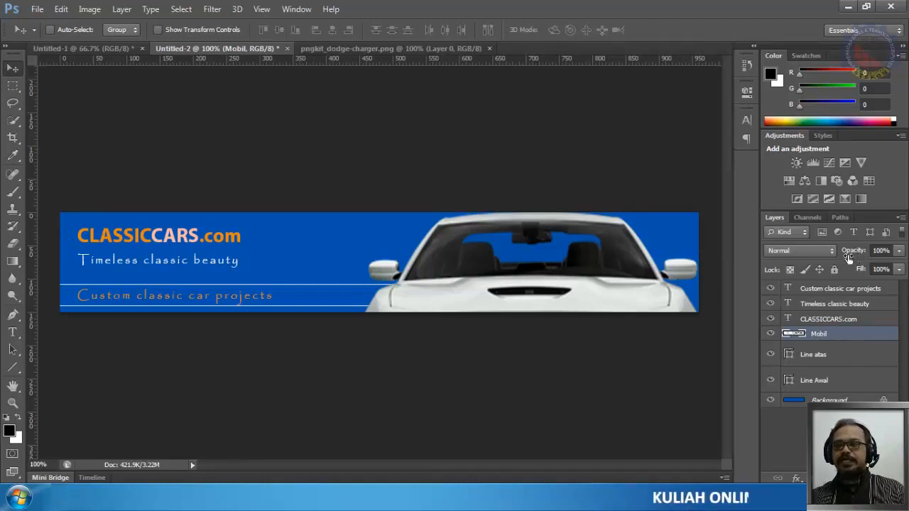
Step: Open the opacity setting of the car layer "Mobil" for adjustment
click(900, 252)
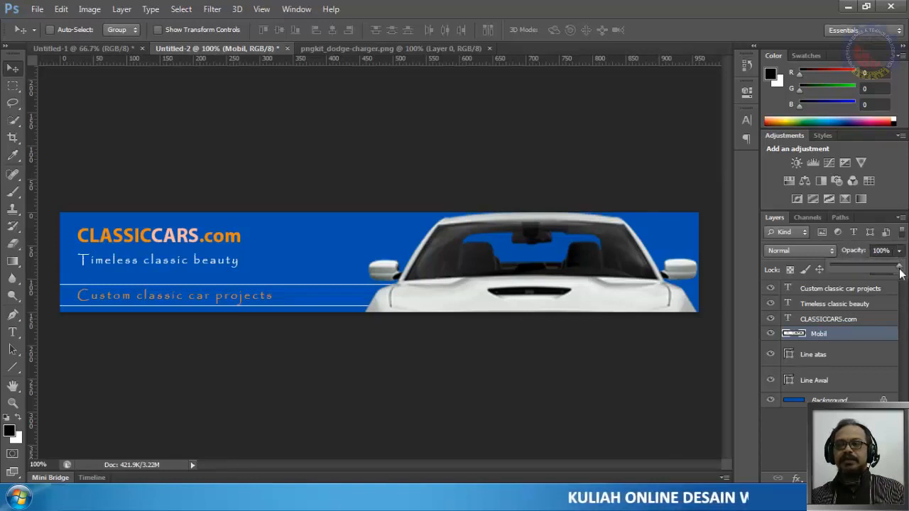
Step: Try the Mobil layer at 14% opacity and return it to 100%
drag(901, 272, 841, 281)
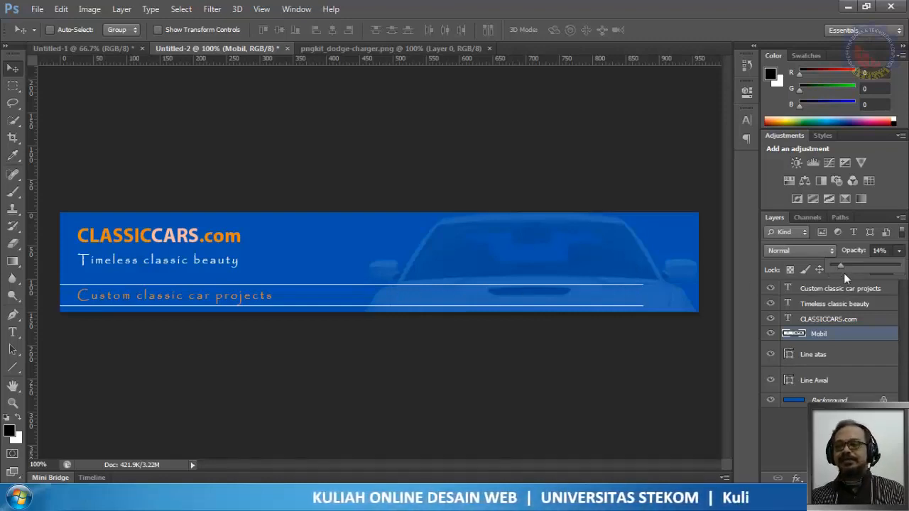
drag(866, 269, 900, 268)
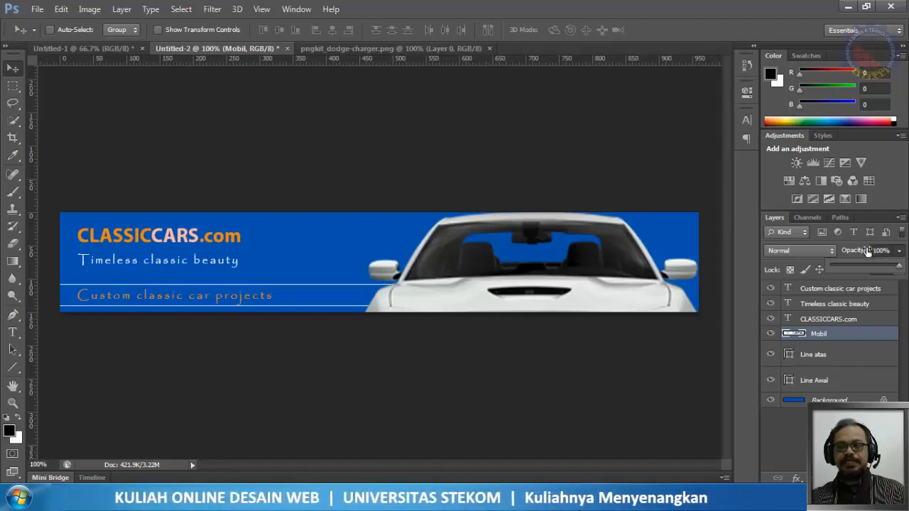
click(900, 254)
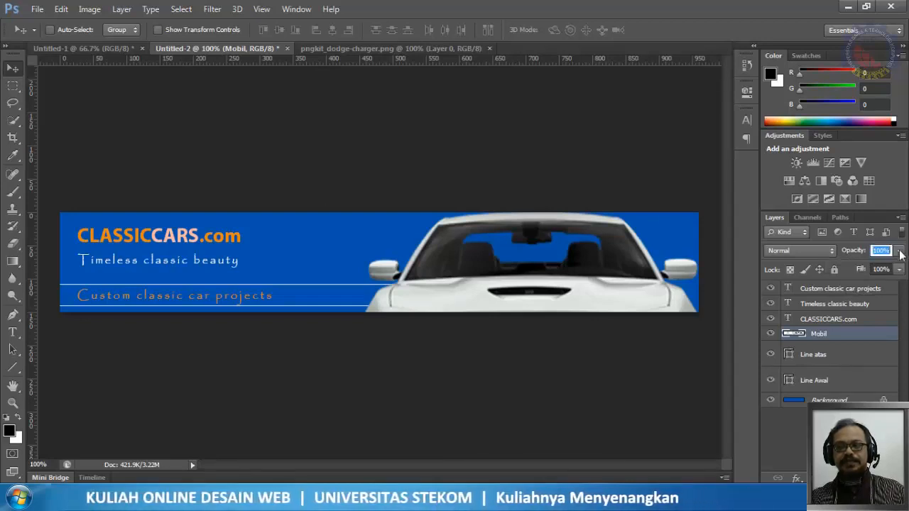
click(900, 254)
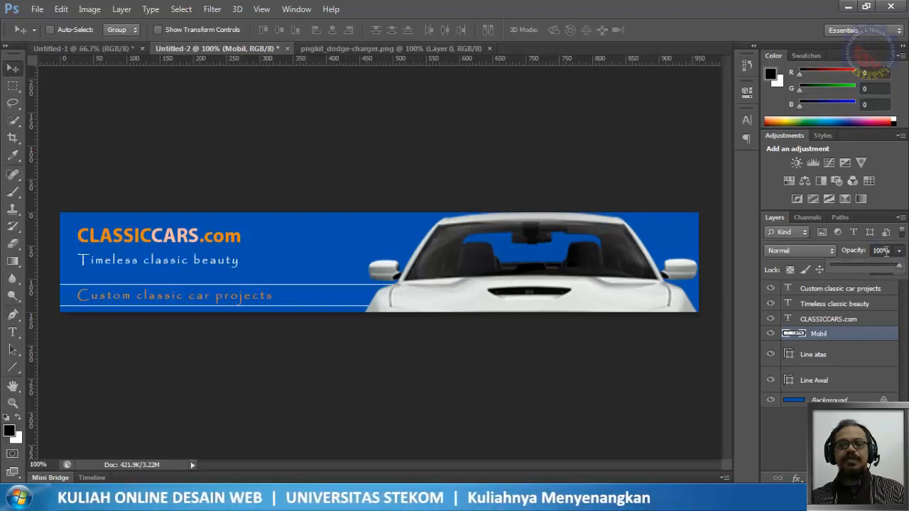
click(900, 253)
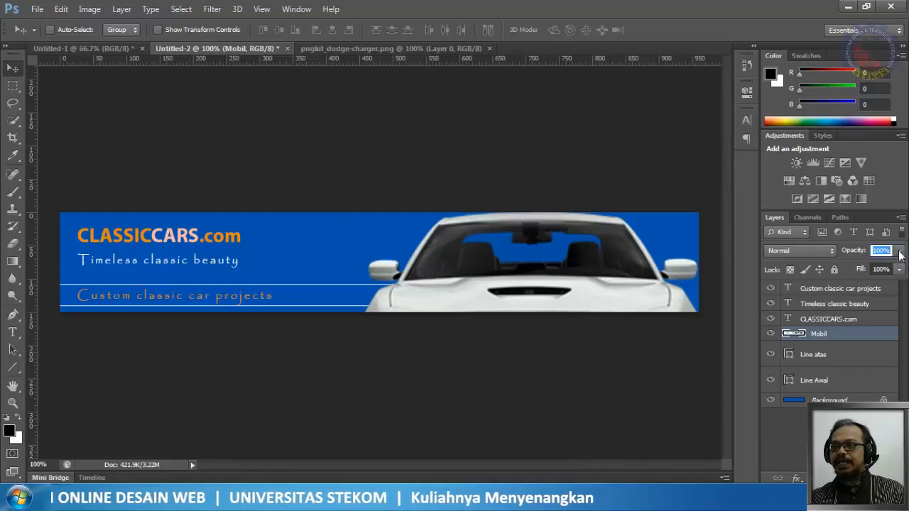
click(900, 254)
mouse_move(900, 266)
mouse_down()
mouse_move(832, 281)
mouse_move(907, 283)
mouse_up()
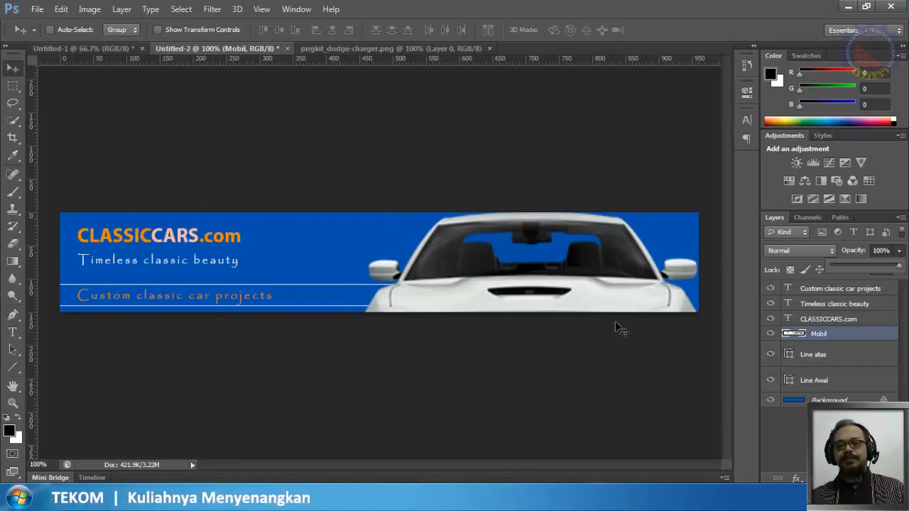
Step: Save a copy of the banner in My Documents as header in JPEG format with Maximum quality 12
click(37, 10)
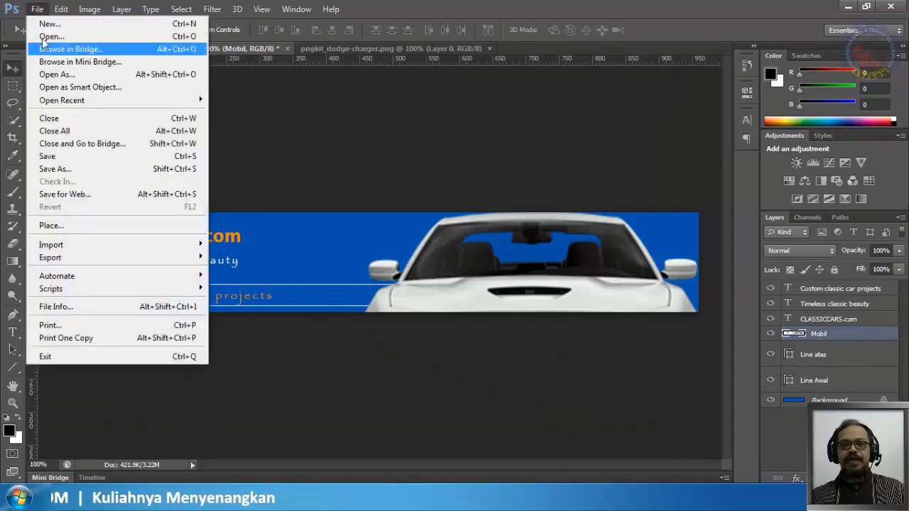
click(71, 173)
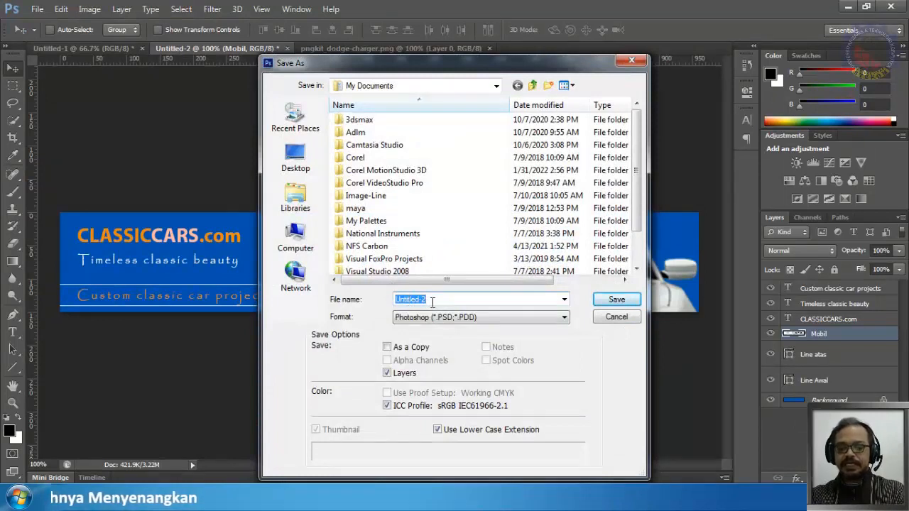
text(header)
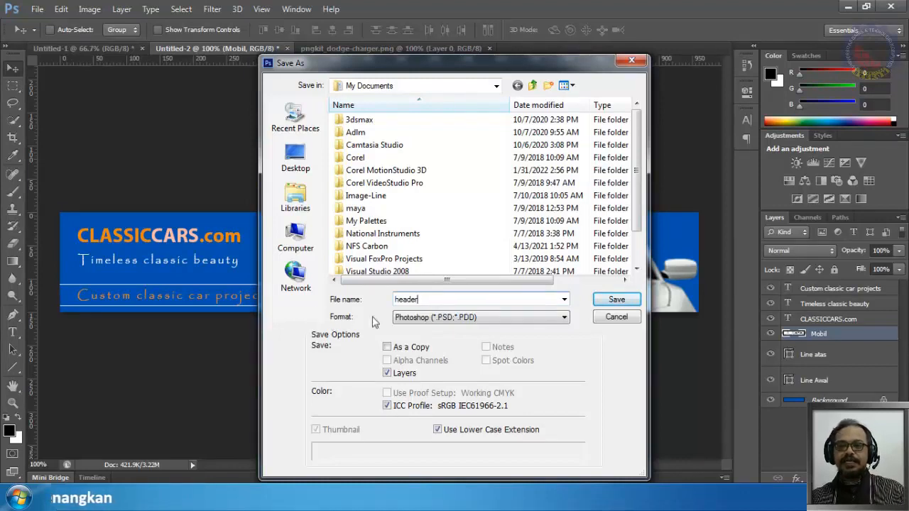
click(430, 318)
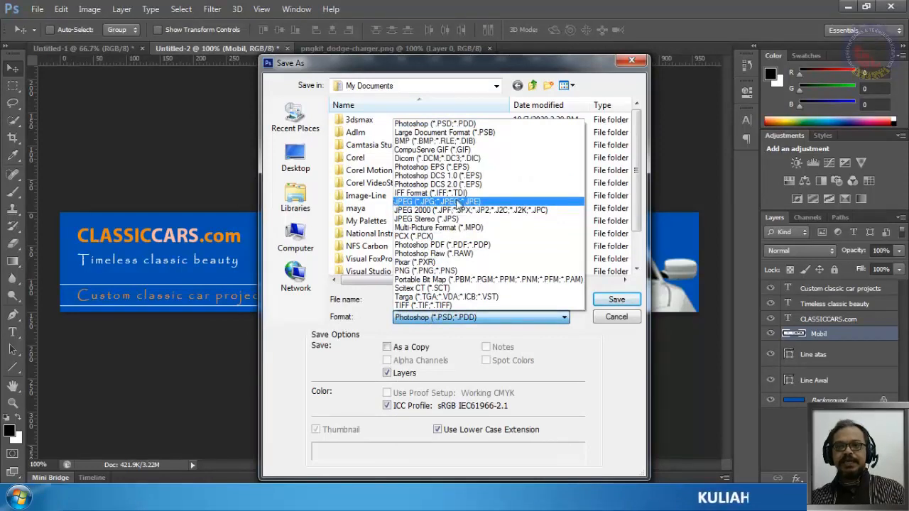
click(400, 204)
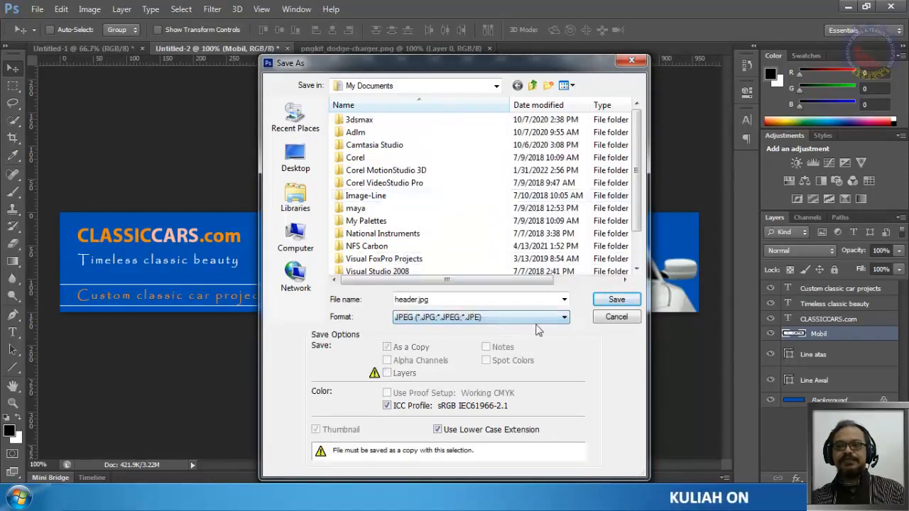
click(617, 299)
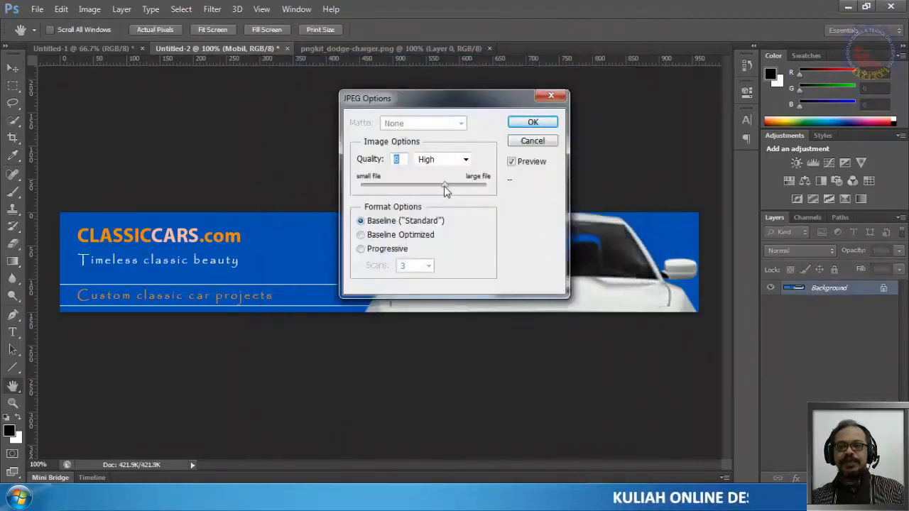
drag(444, 185, 501, 196)
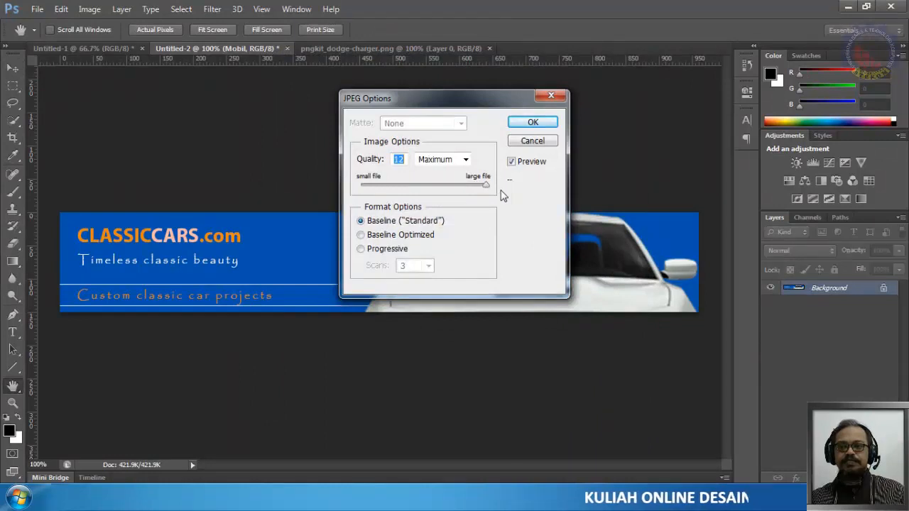
click(533, 123)
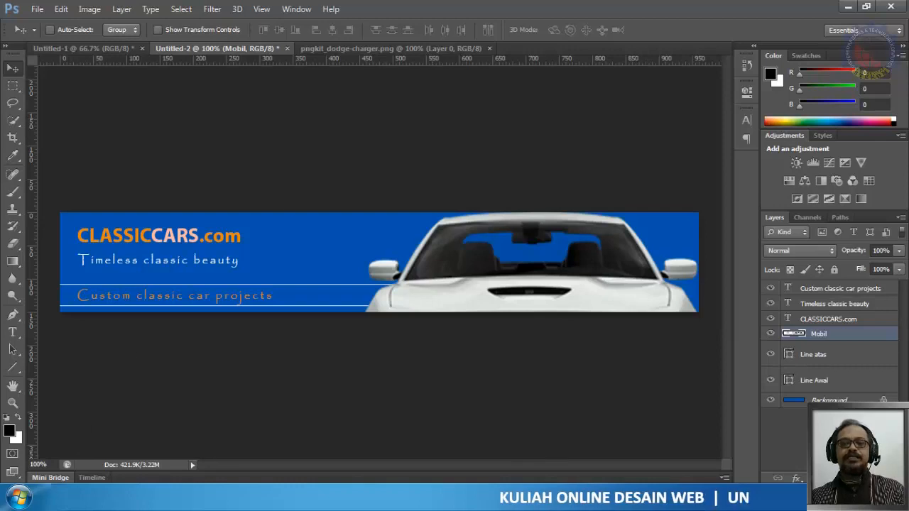
Step: Switch to Windows Explorer to check the saved header image in the Documents library, and return to the Untitled-1 document in Photoshop
click(82, 497)
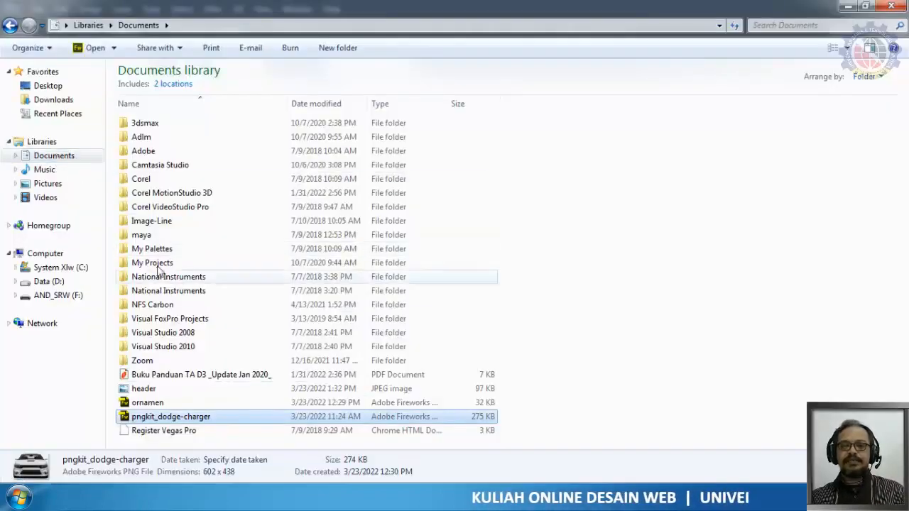
click(142, 391)
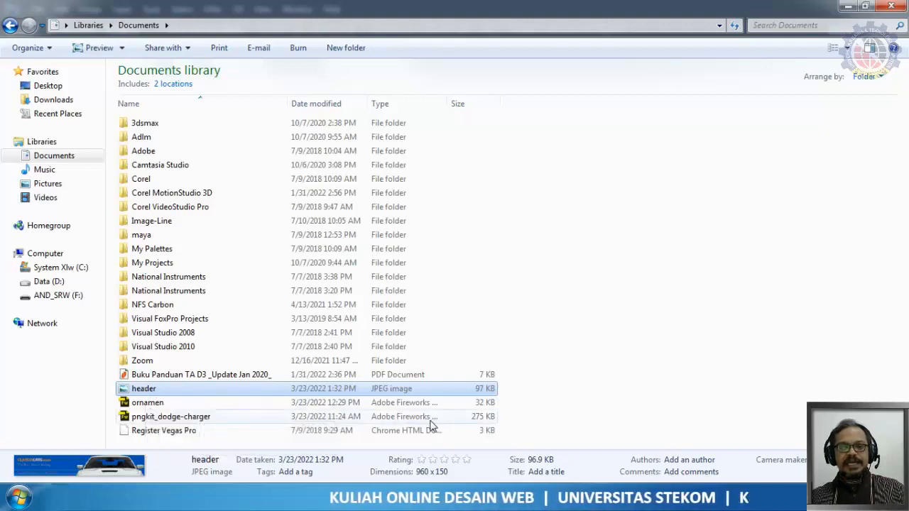
click(229, 497)
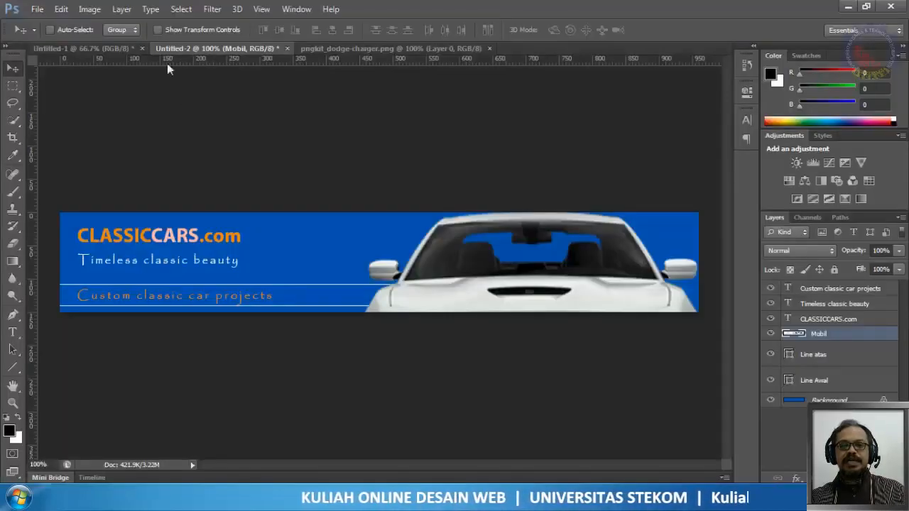
click(83, 47)
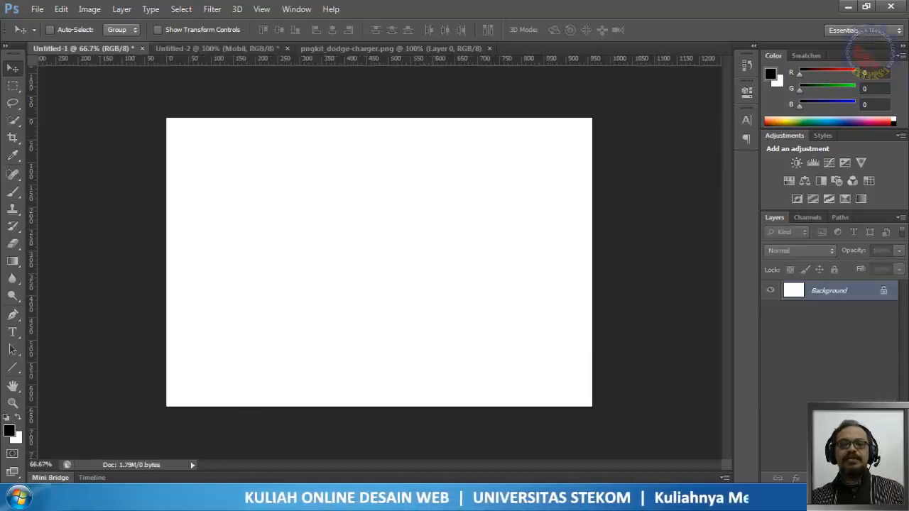
Step: From the Documents library, open header.jpg with Photoshop from the Adobe Photoshop CS6 (64 Bit) program folder, without always using it for this file type
click(217, 497)
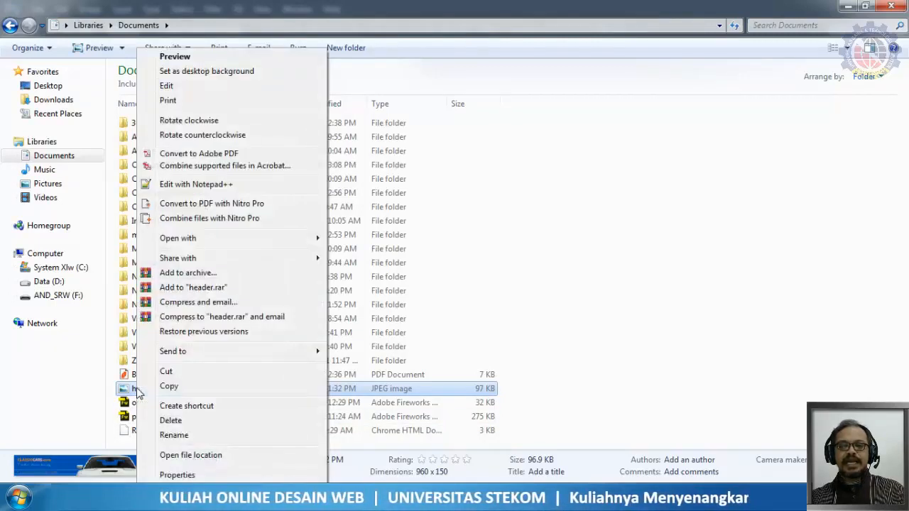
right_click(139, 391)
mouse_move(213, 242)
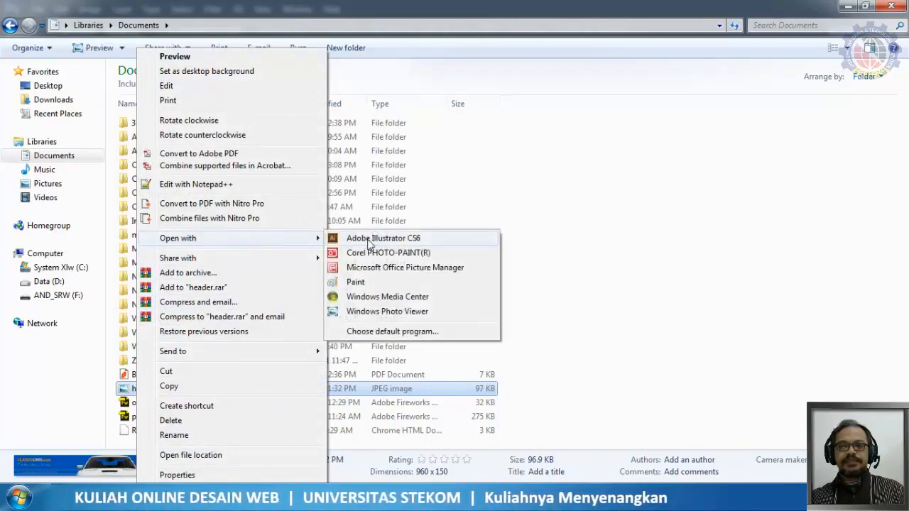
click(403, 331)
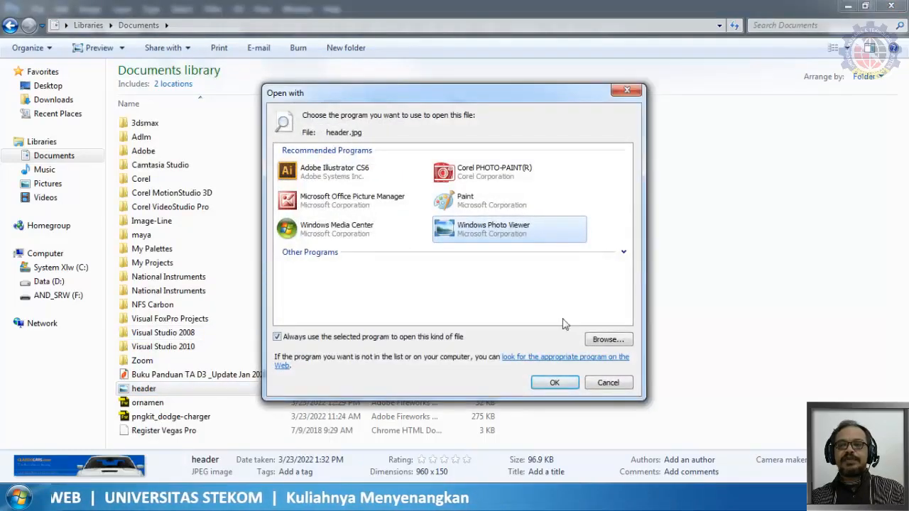
click(601, 343)
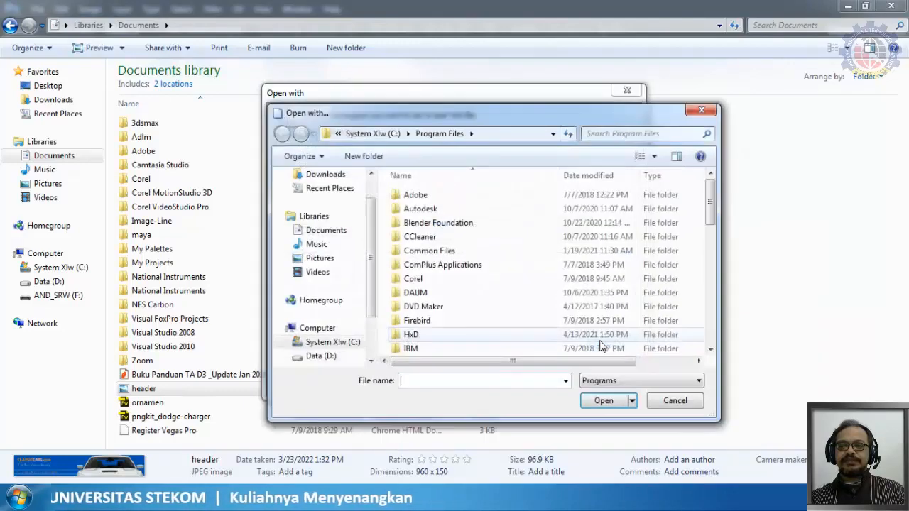
double_click(413, 199)
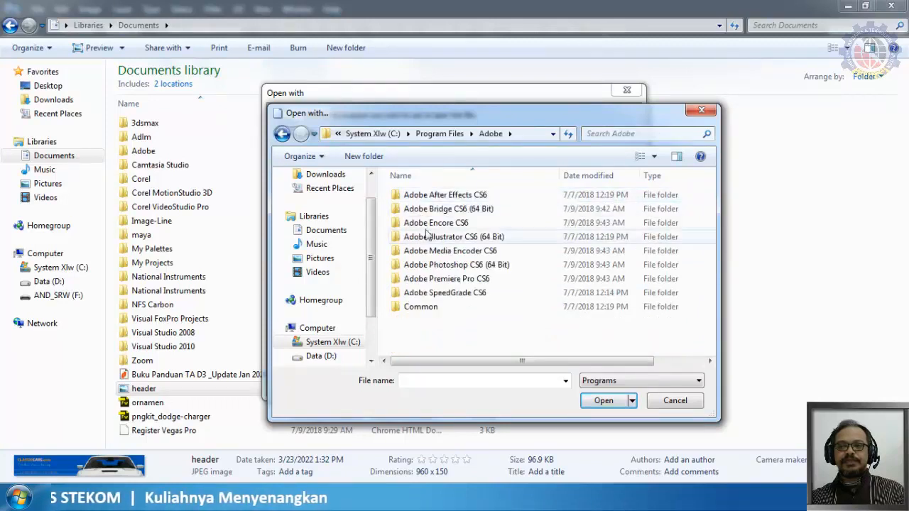
double_click(452, 265)
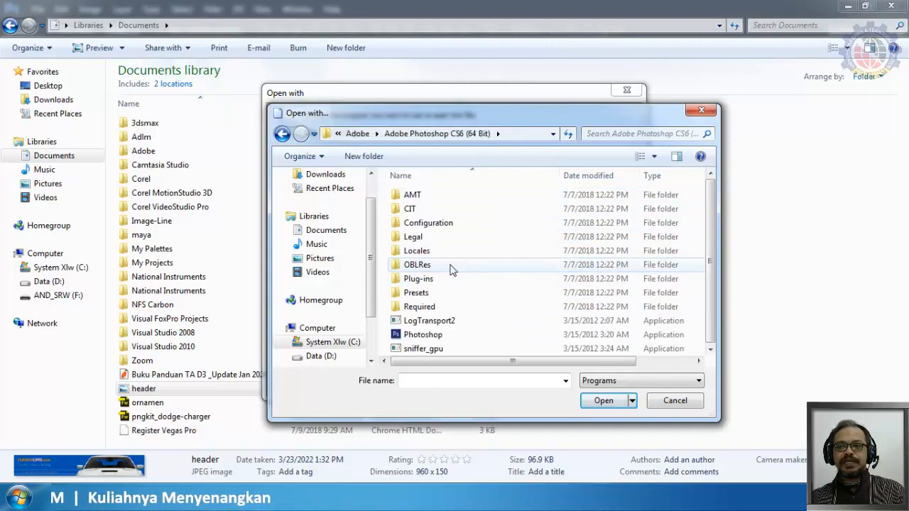
click(414, 337)
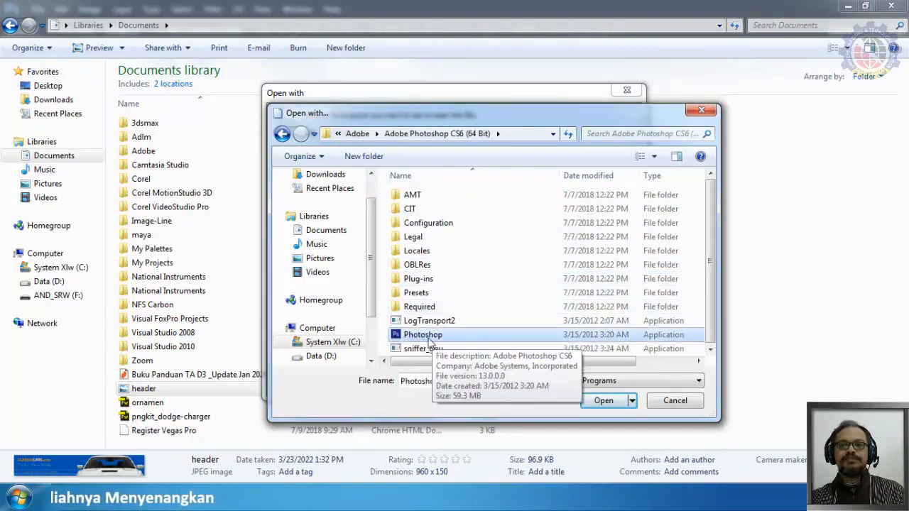
click(603, 402)
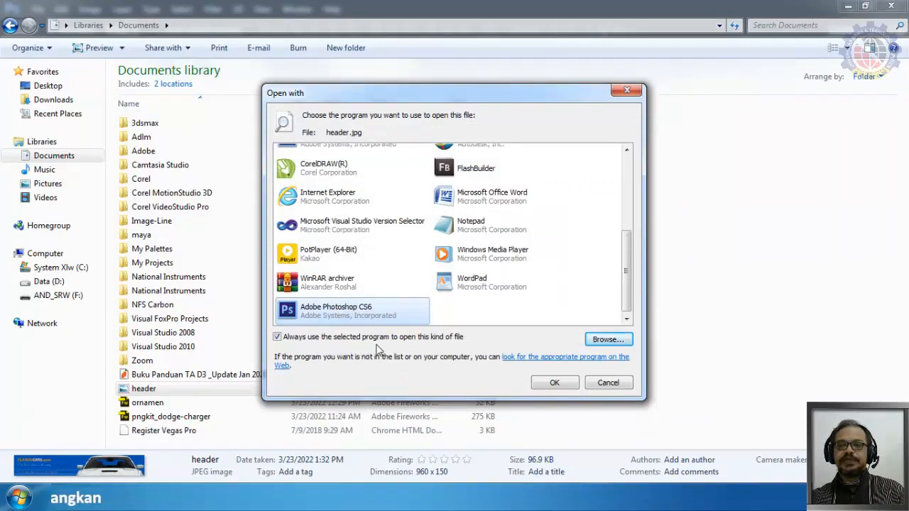
click(277, 338)
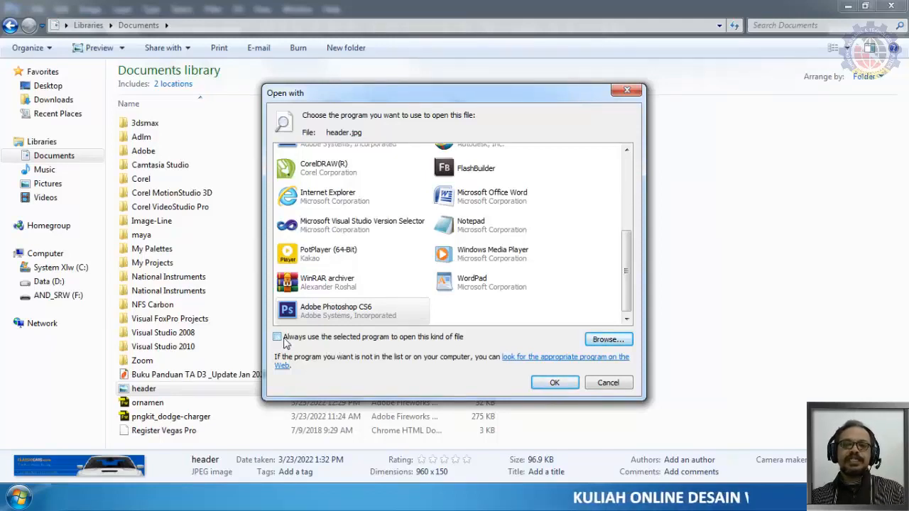
click(555, 384)
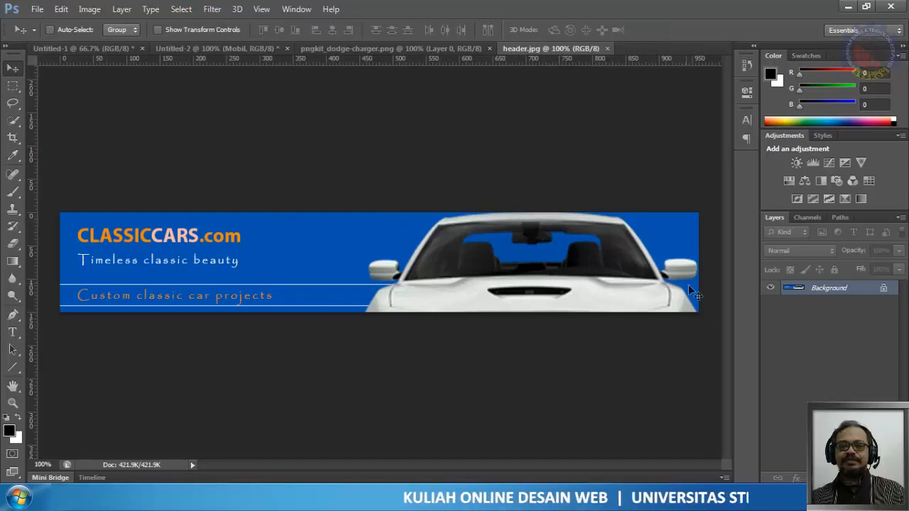
Step: Copy the entire header.jpg image into the Untitled-1 document and align it with the top edge of the canvas
ctrl+click(803, 297)
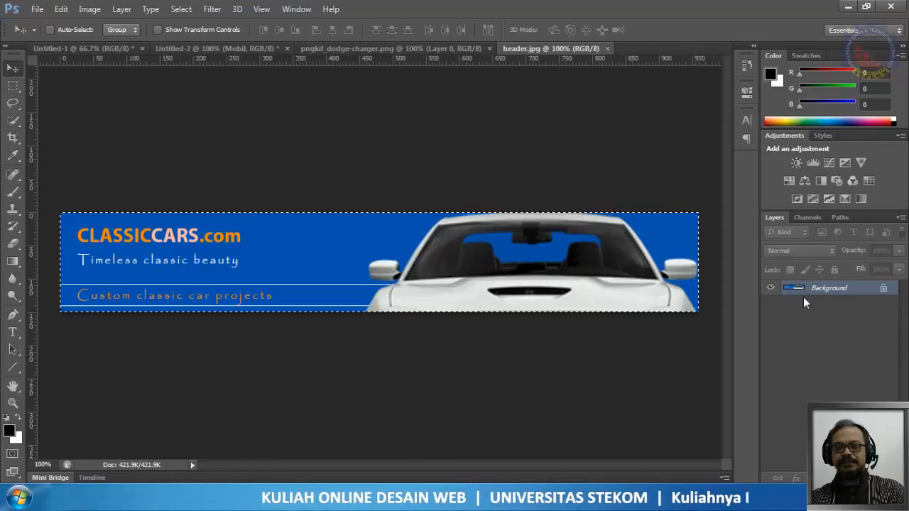
click(77, 50)
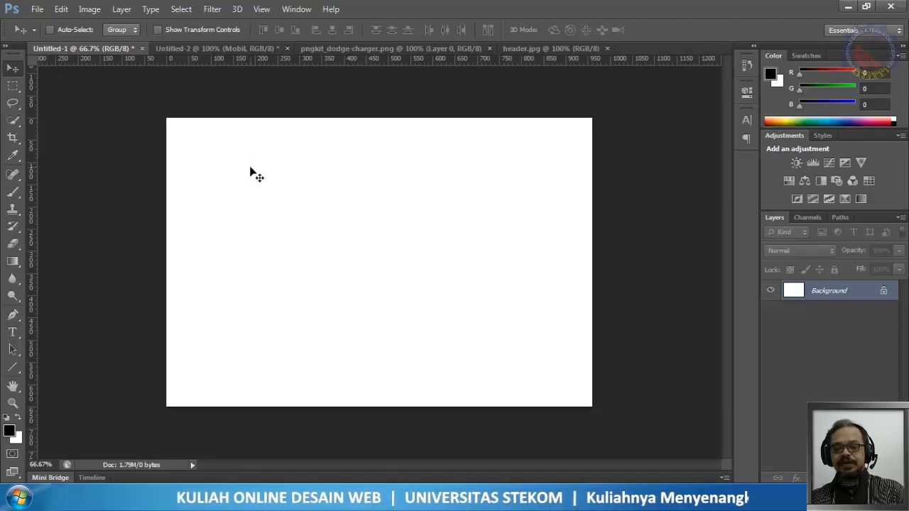
key(ctrl+v)
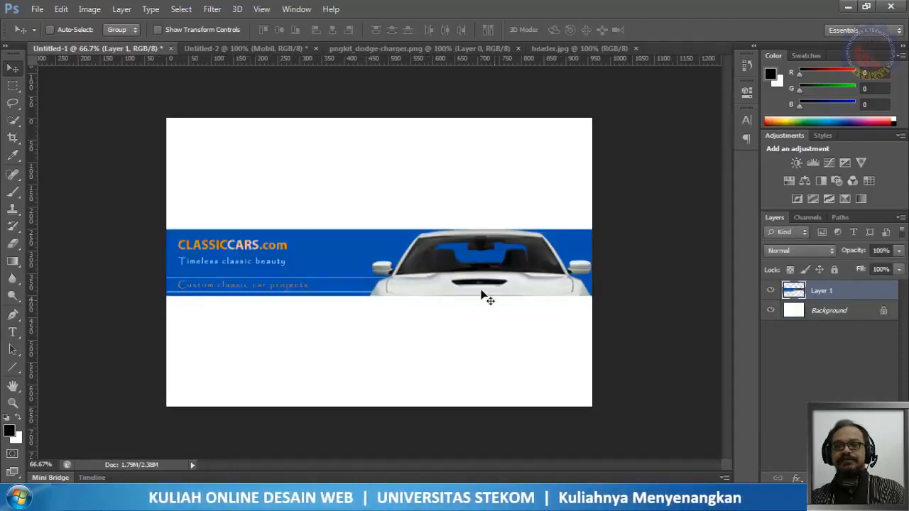
drag(439, 288, 432, 172)
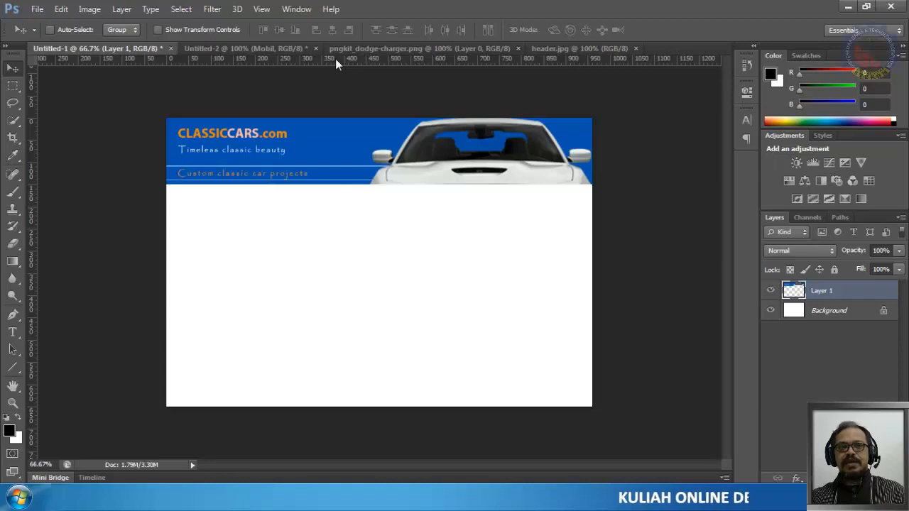
Step: Place a horizontal guide at about Y 615 px, near the lower edge of the canvas
drag(335, 58, 317, 408)
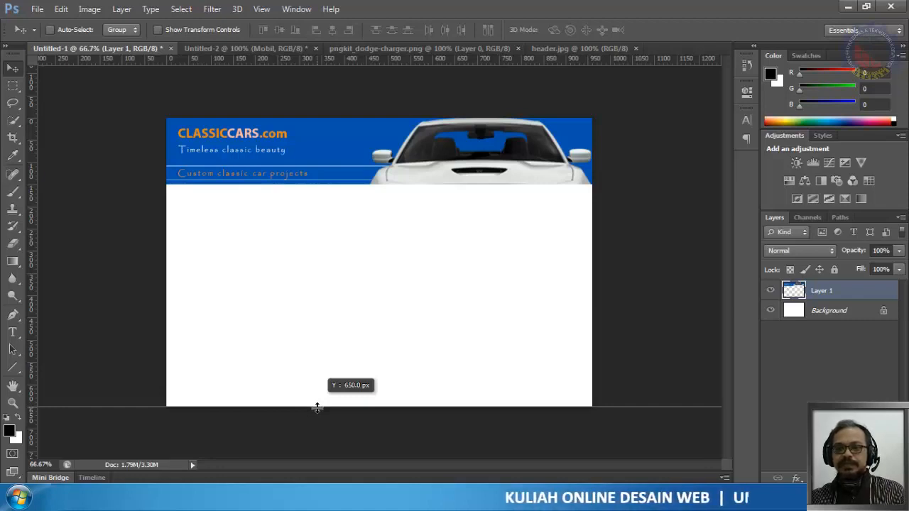
drag(317, 408, 315, 385)
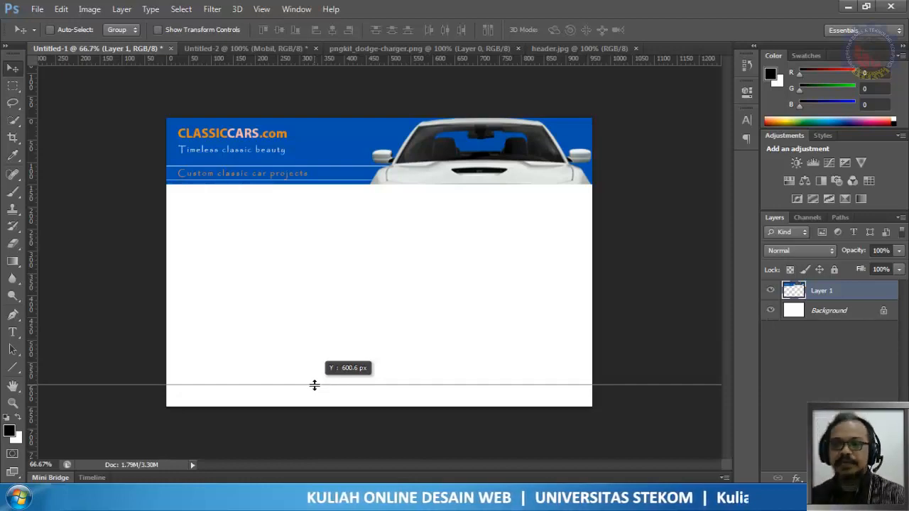
drag(314, 385, 315, 385)
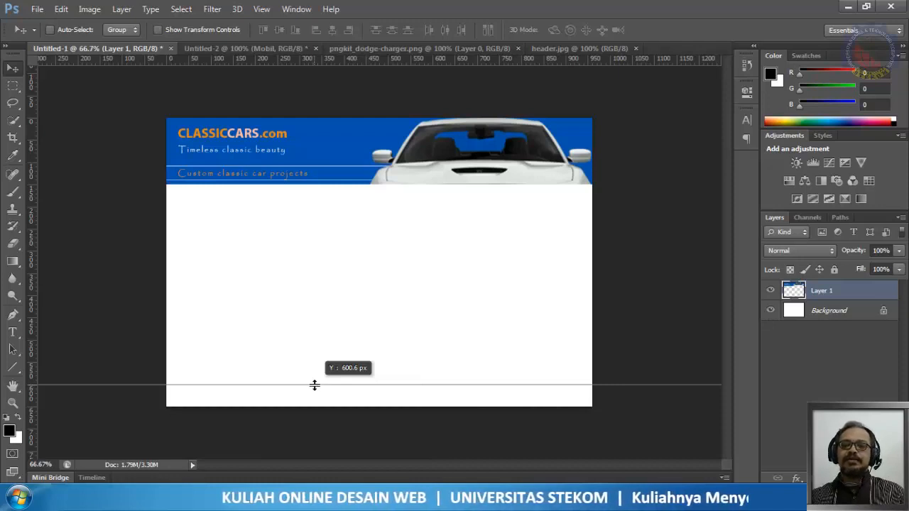
drag(315, 385, 315, 392)
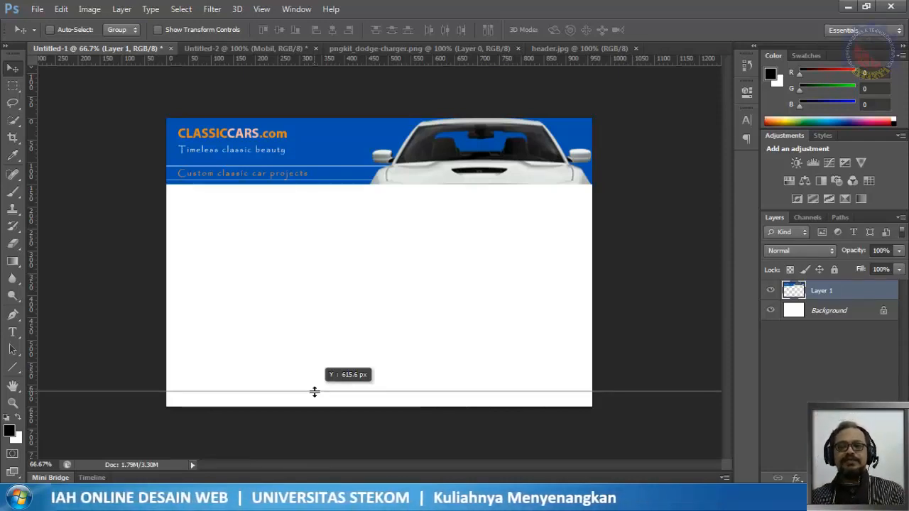
drag(314, 392, 315, 392)
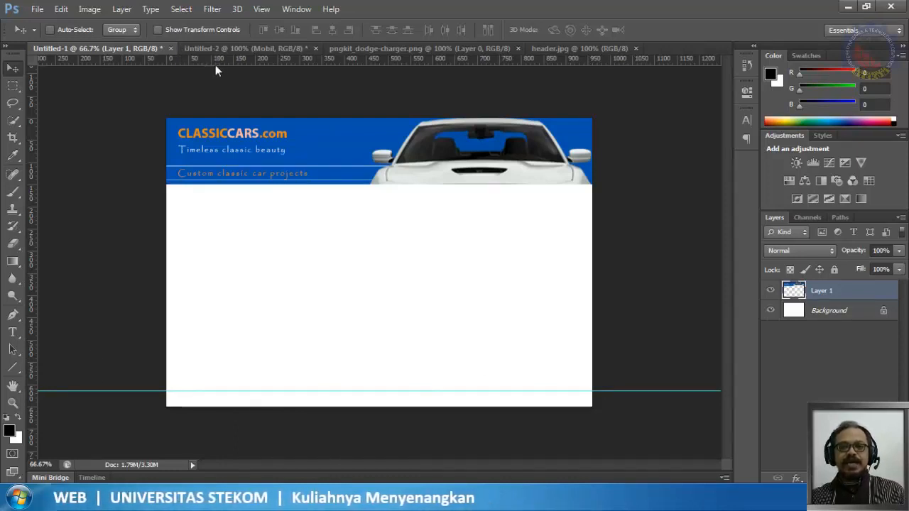
Step: Select the full-width strip about 35 px high between the guide and the canvas's lower edge, and add a new layer for it
click(12, 86)
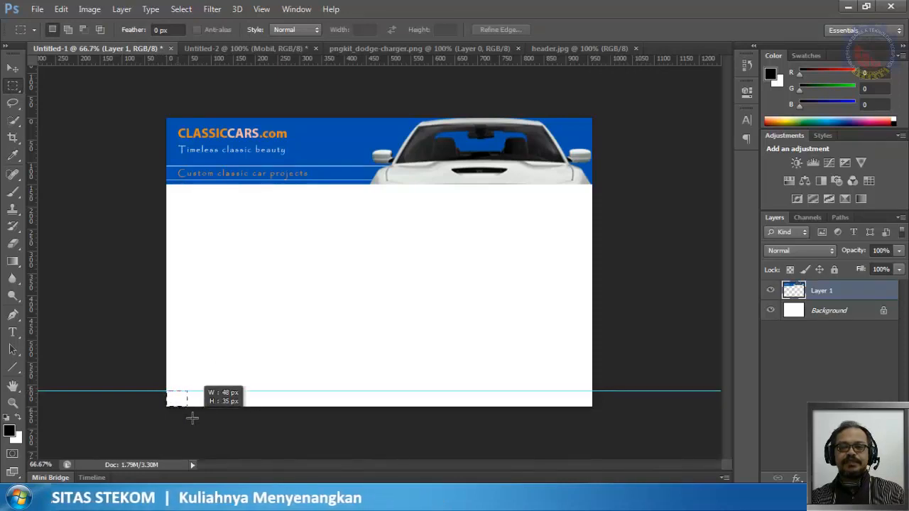
drag(530, 429, 604, 430)
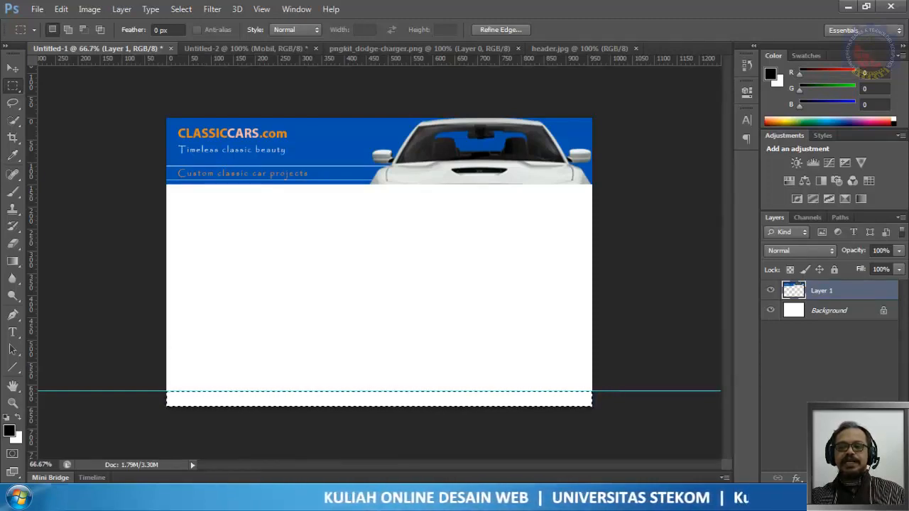
key(ctrl+shift+alt+n)
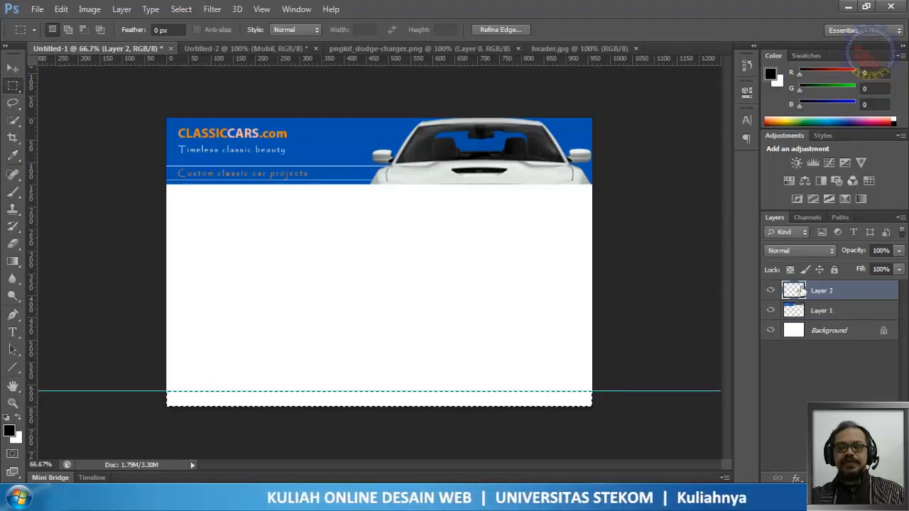
Step: Fill the selected footer strip with the custom blue color #0152ae in Normal mode at 100% opacity
click(61, 8)
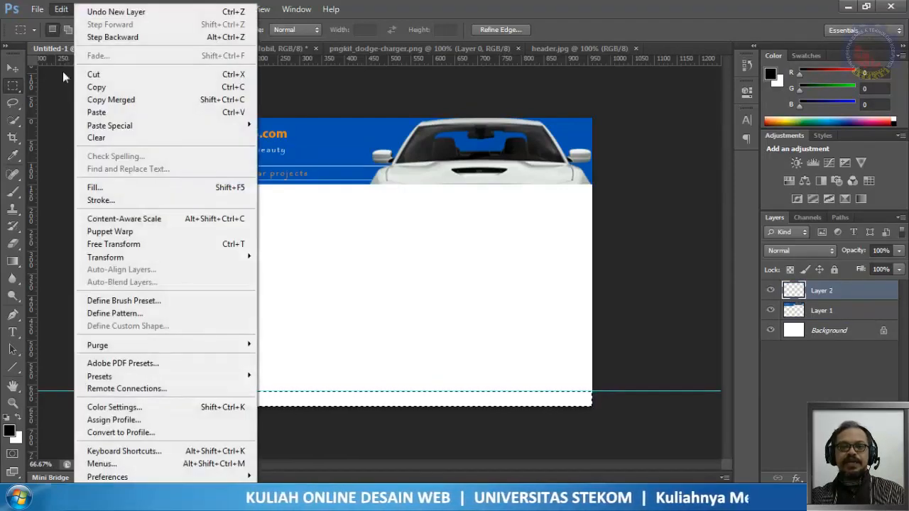
click(94, 189)
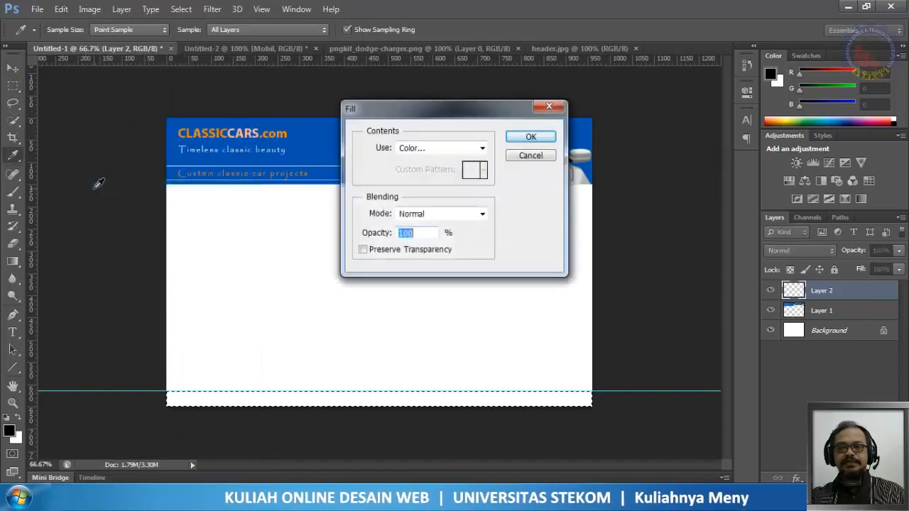
click(433, 149)
click(424, 186)
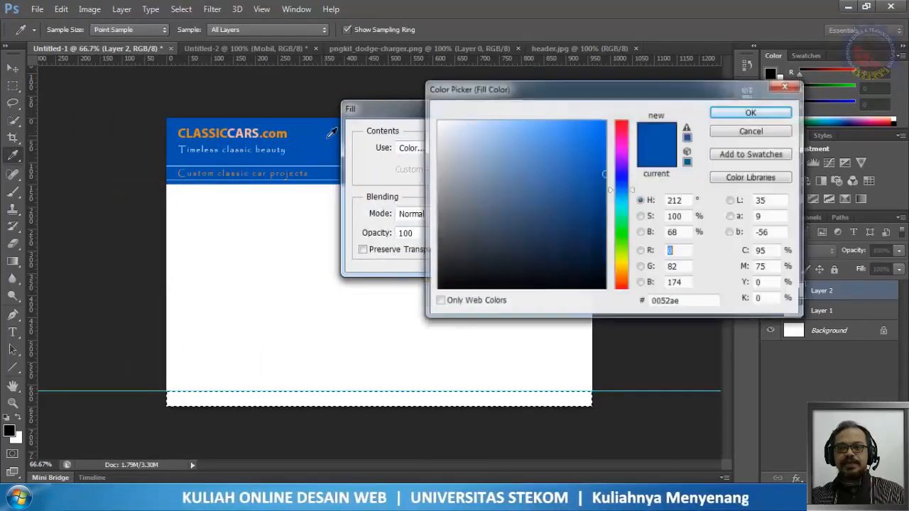
text(1)
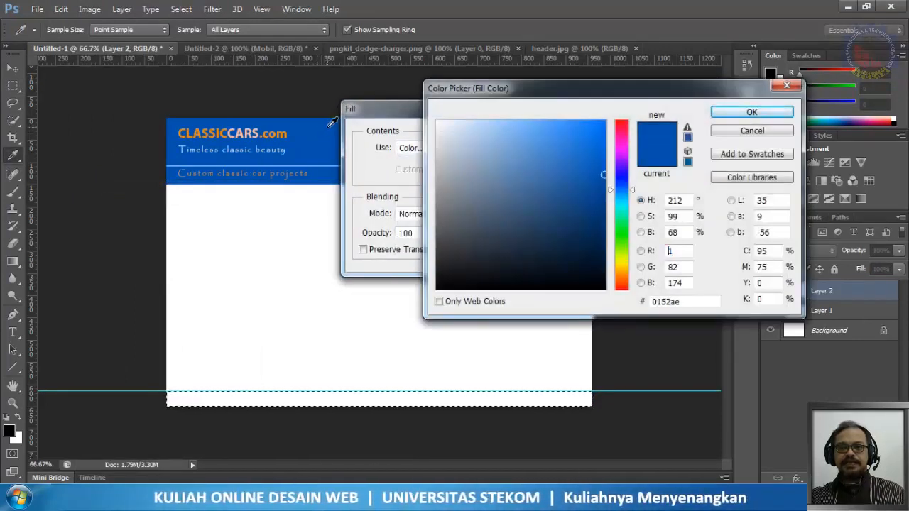
click(753, 114)
click(534, 137)
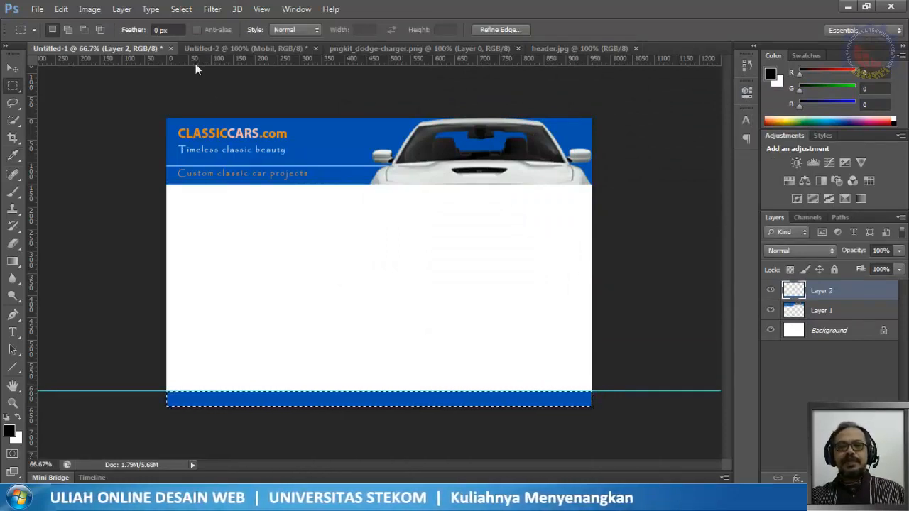
Step: Deselect the footer strip and remove the horizontal guide from the canvas
click(181, 9)
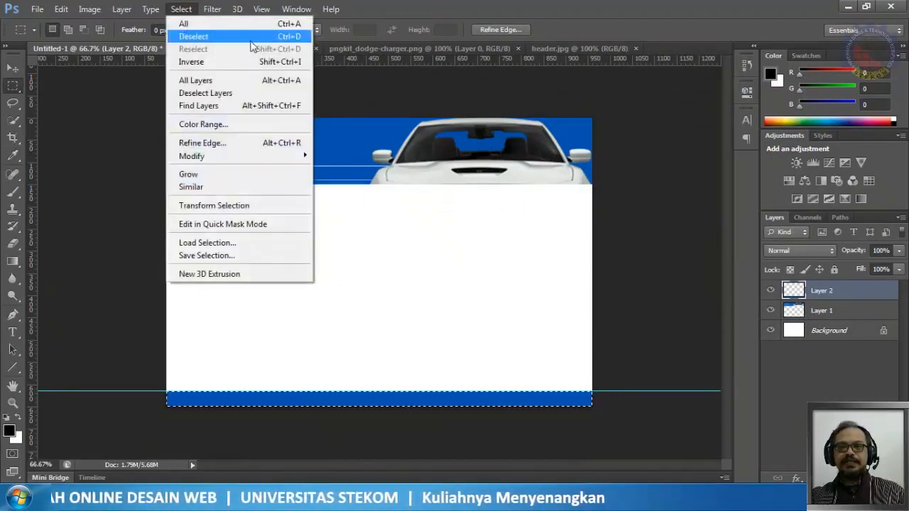
click(206, 38)
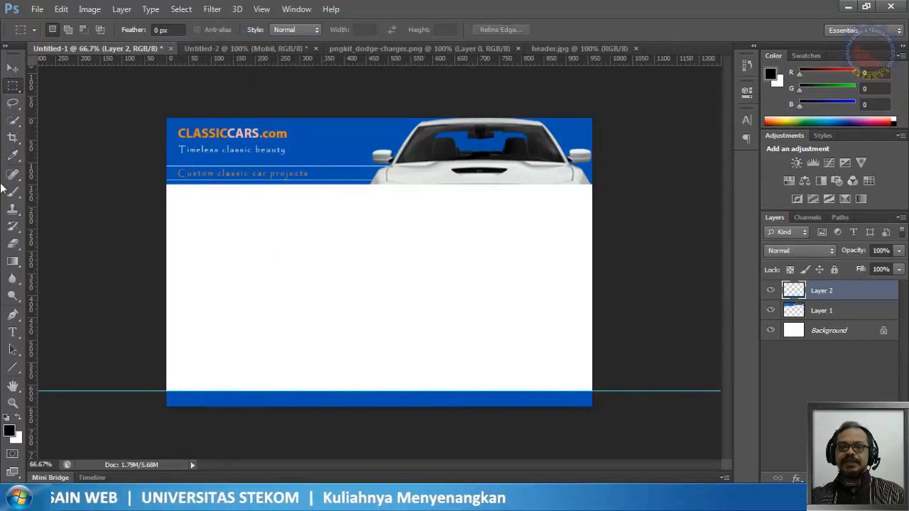
click(12, 67)
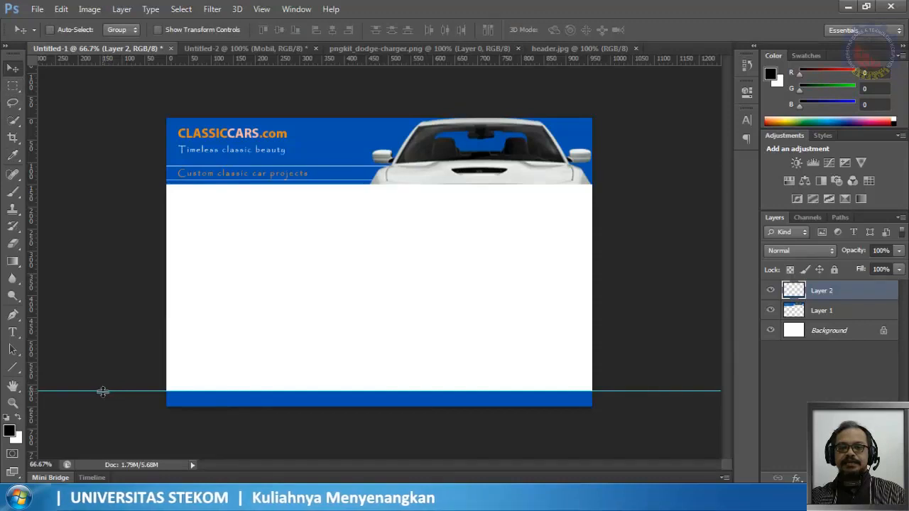
drag(102, 389, 152, 63)
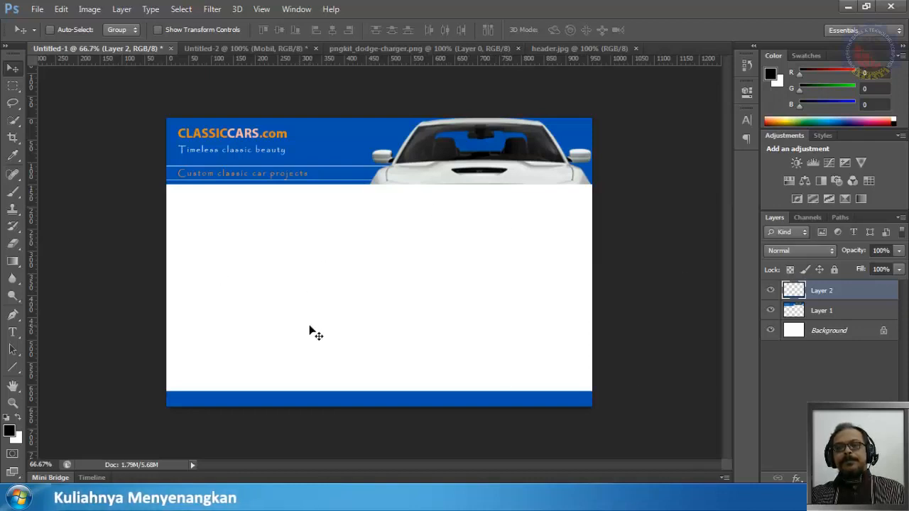
Step: Make the Background layer the active layer
click(844, 332)
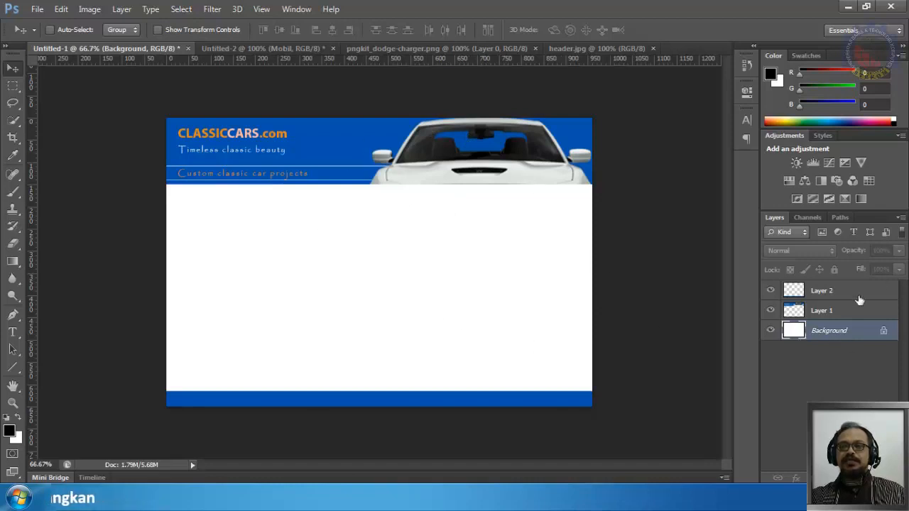
click(823, 317)
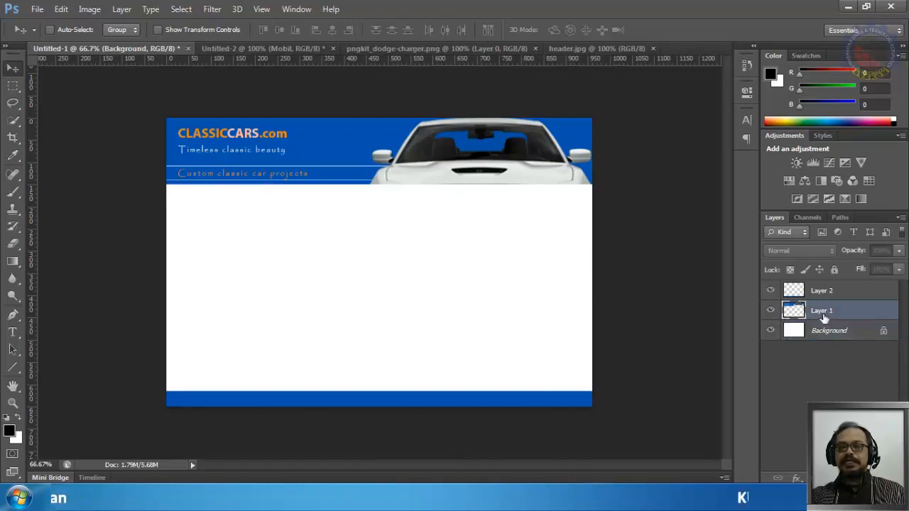
click(811, 292)
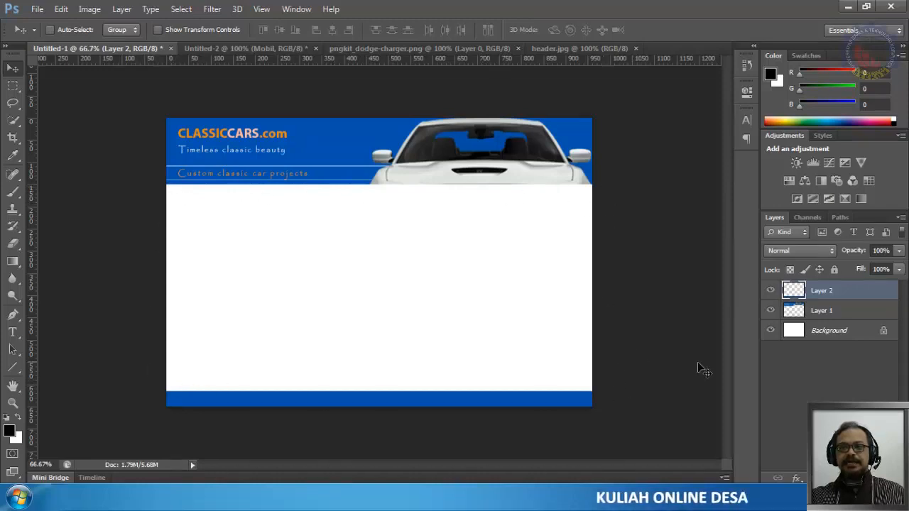
click(822, 332)
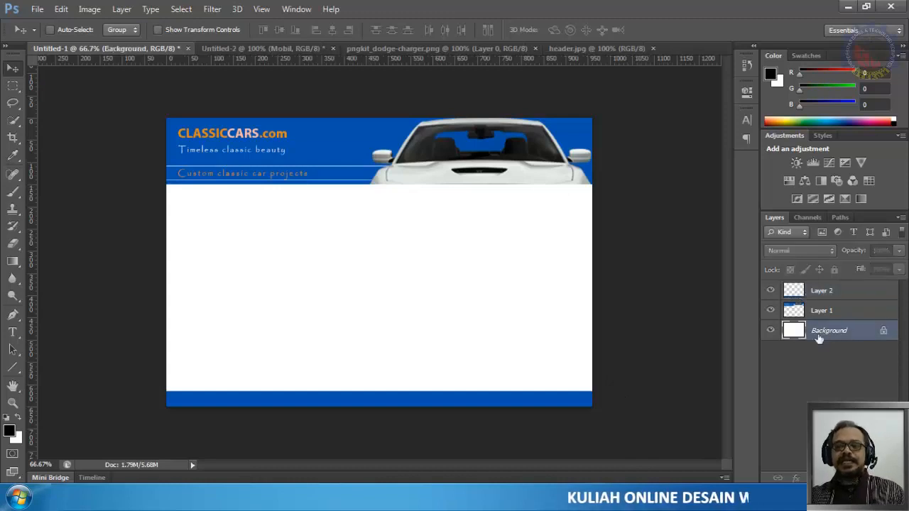
Step: Try filling the Background layer with light blue #3996ff, and undo the fill
click(62, 9)
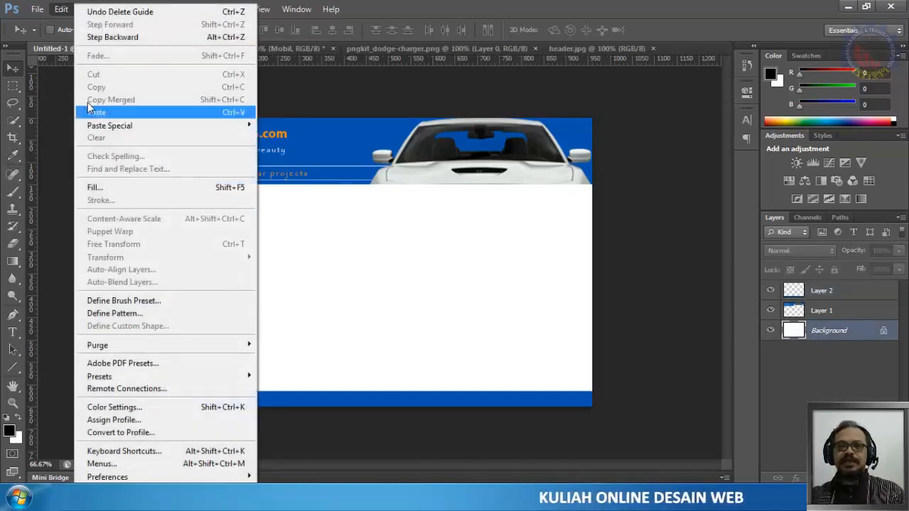
click(103, 188)
click(435, 147)
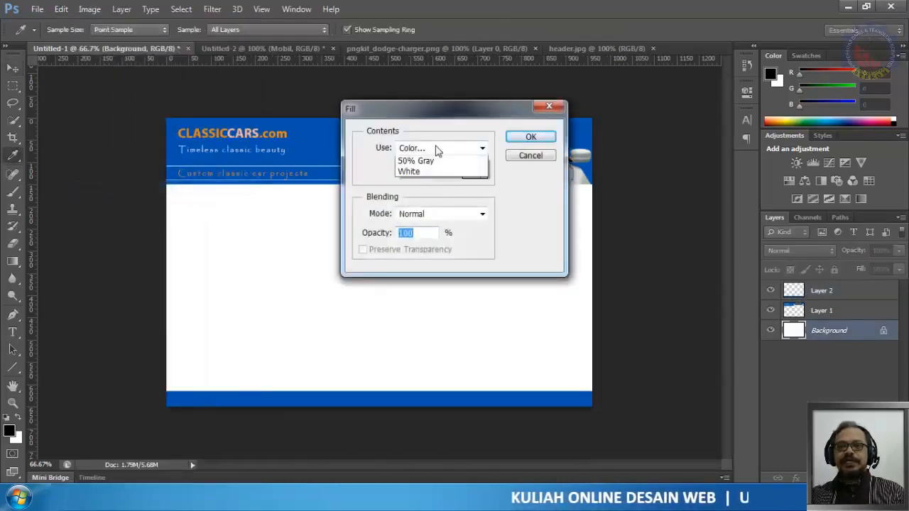
click(426, 183)
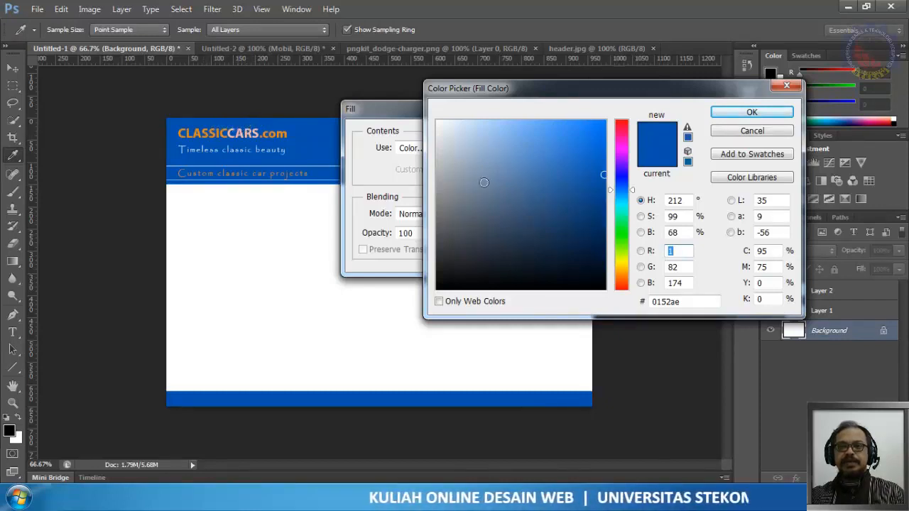
mouse_move(581, 174)
mouse_down()
mouse_move(590, 156)
mouse_move(567, 93)
mouse_up()
click(769, 115)
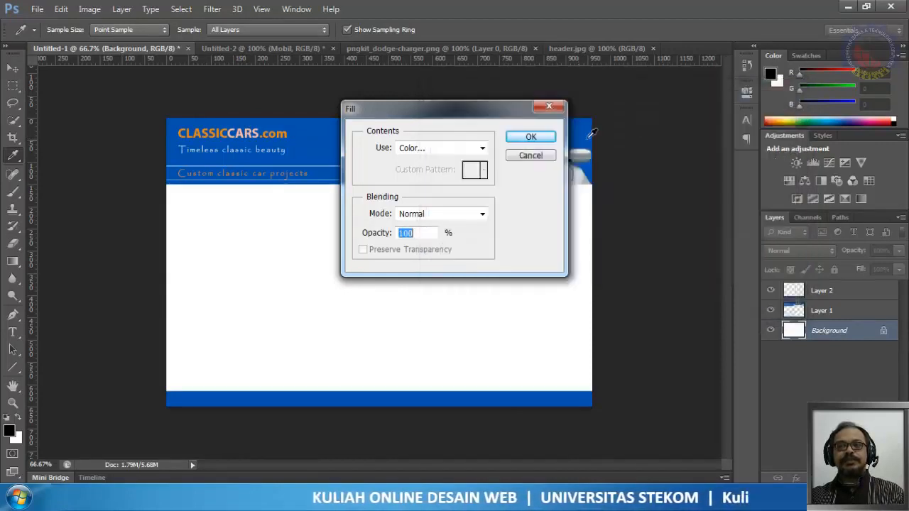
click(532, 138)
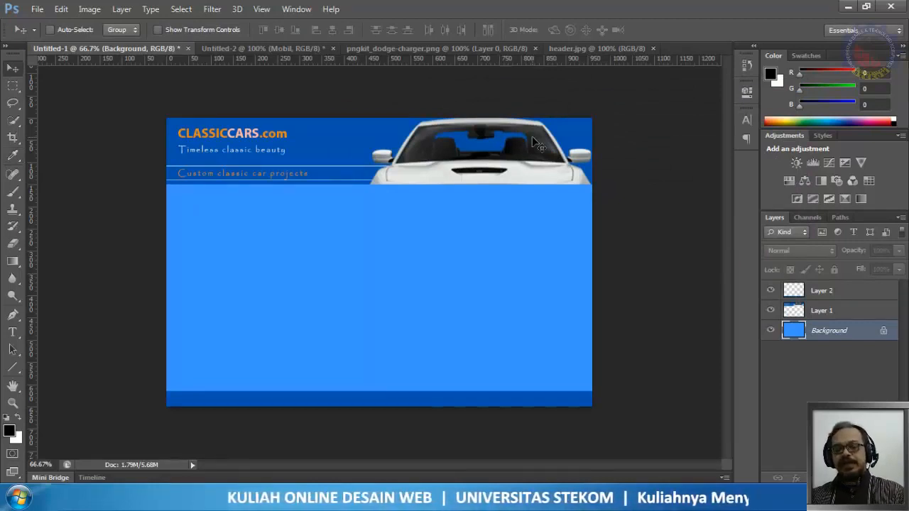
key(ctrl+z)
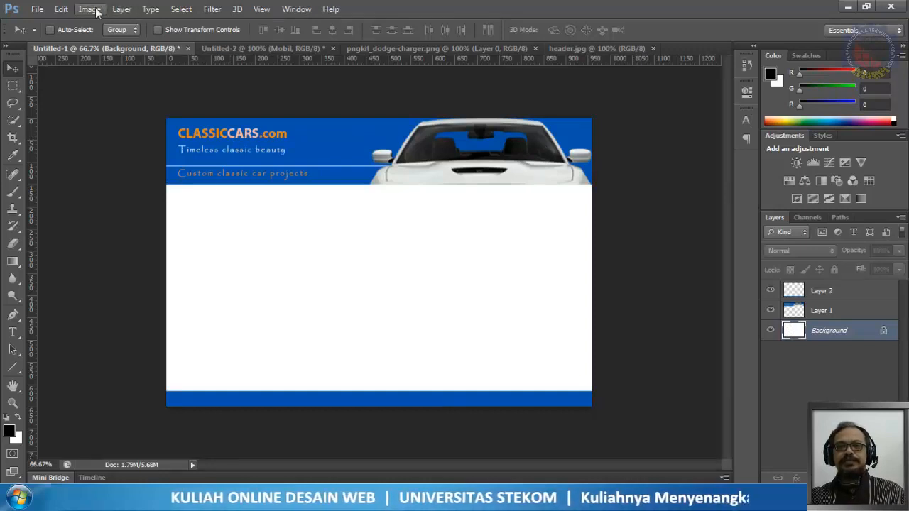
Step: Fill the Background layer with the peach color #ffb89f sampled from the word CARS in the header
click(61, 10)
click(105, 188)
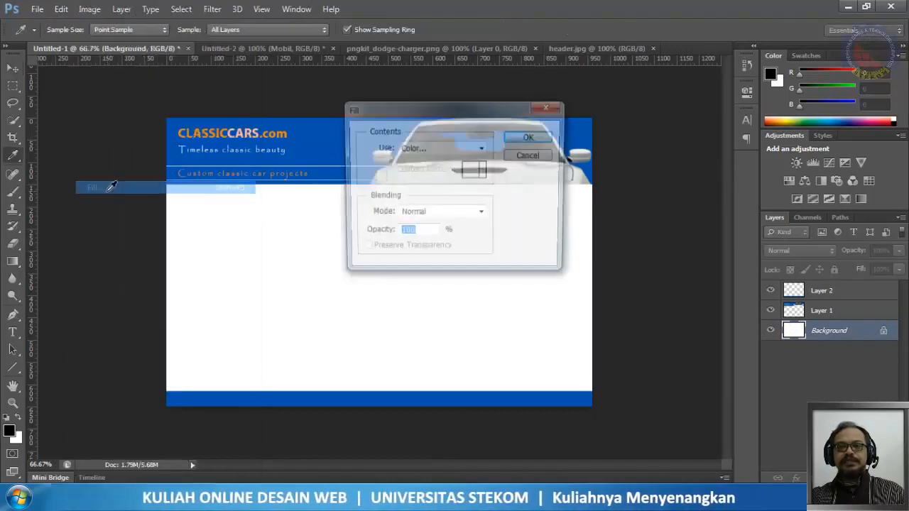
click(423, 150)
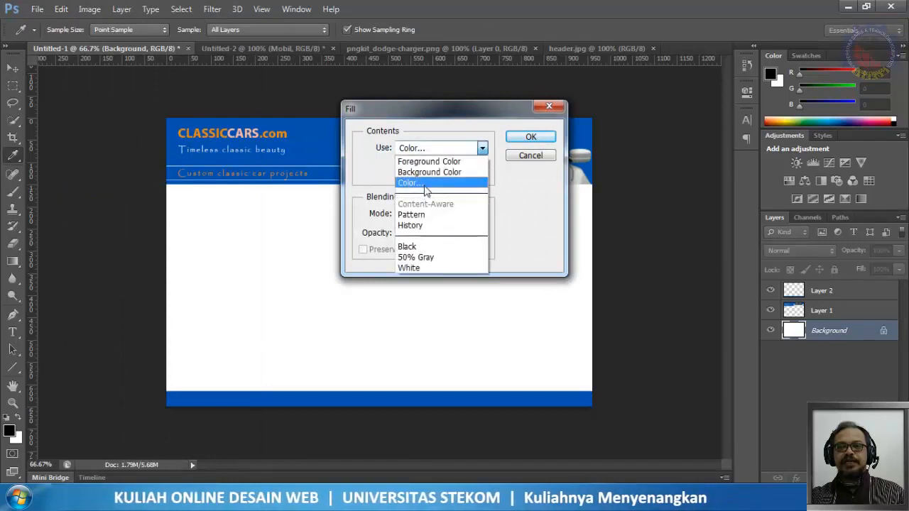
click(424, 183)
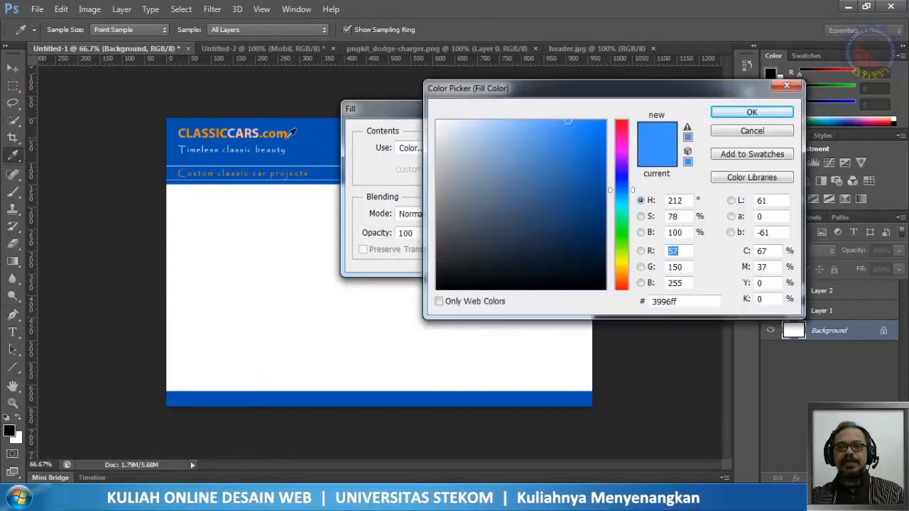
click(252, 131)
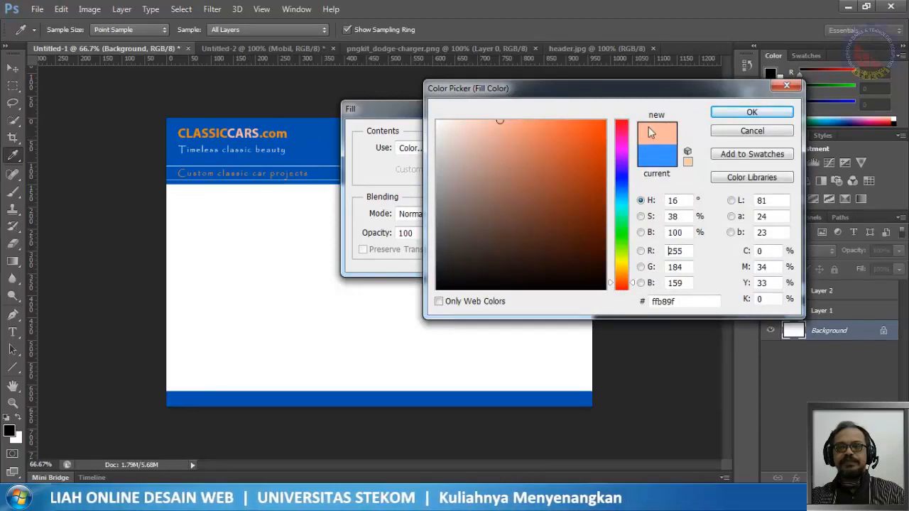
click(752, 112)
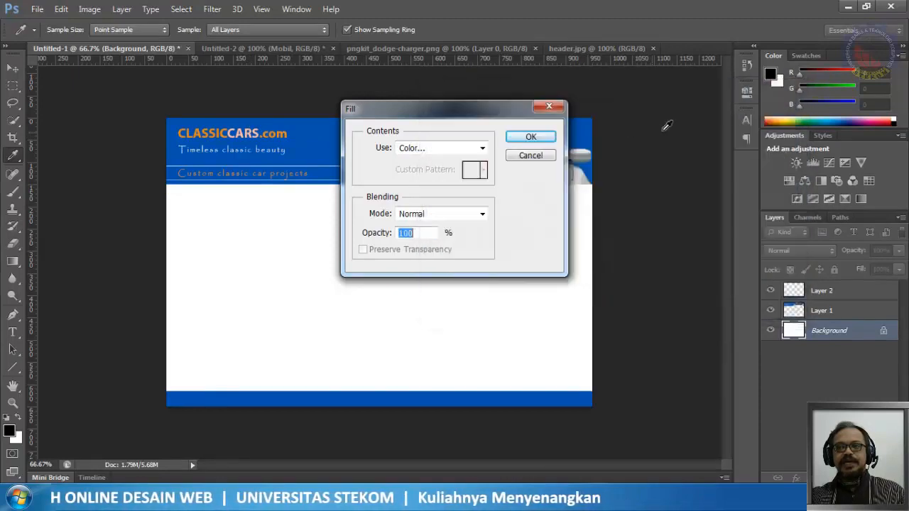
click(531, 138)
key(v)
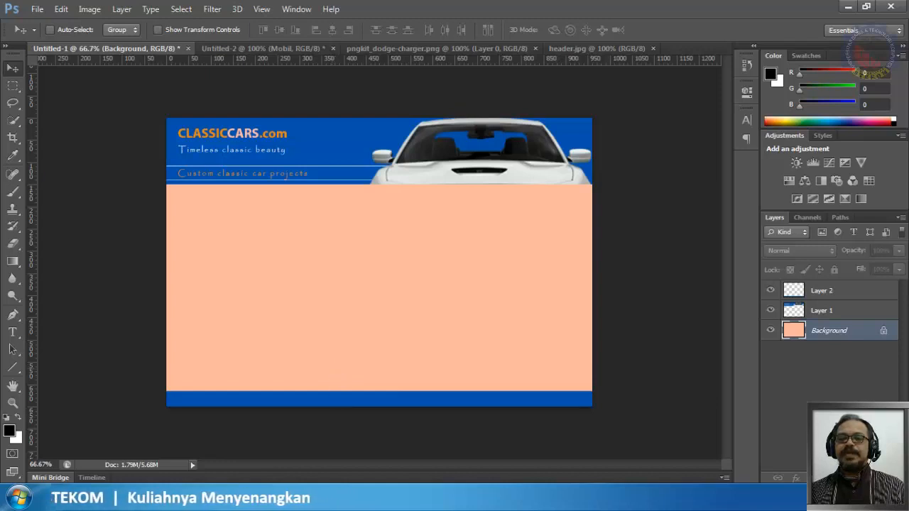
Step: Switch to Windows Photo Viewer to examine the Background Web4 reference layout, and return to the Untitled-1 document in Photoshop
click(307, 497)
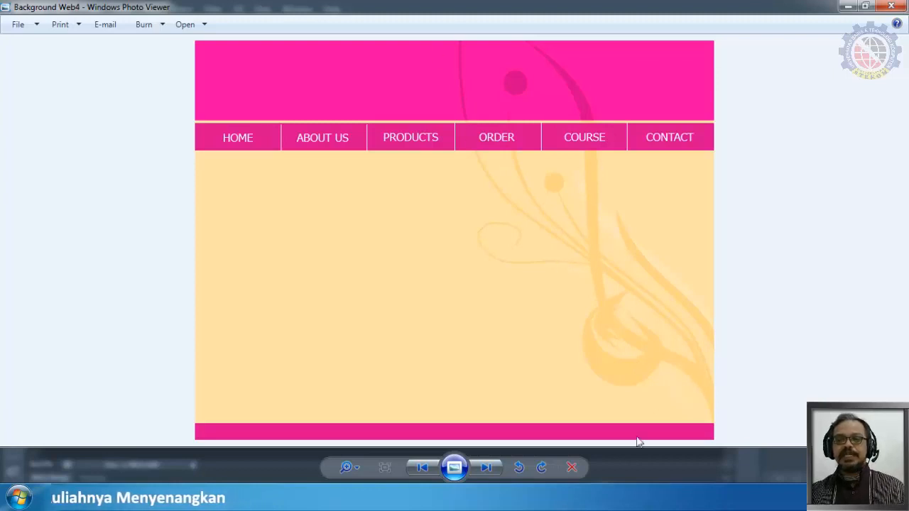
key(alt+Tab)
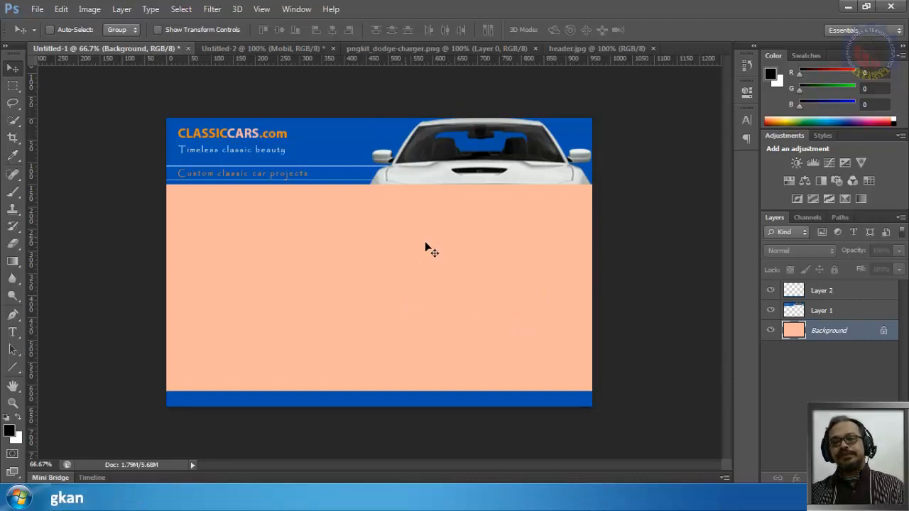
Step: Try refilling the Background layer with the orange sampled from the word CLASSIC in the header
click(61, 8)
click(86, 187)
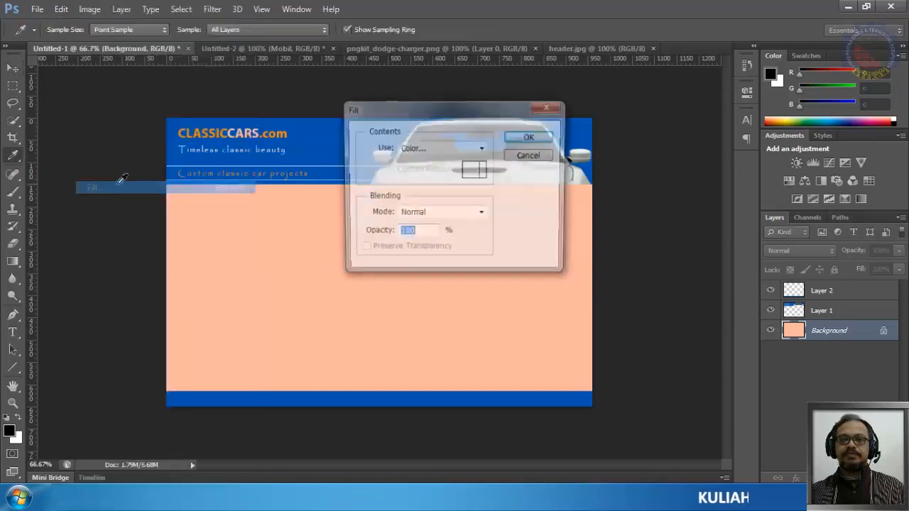
click(201, 126)
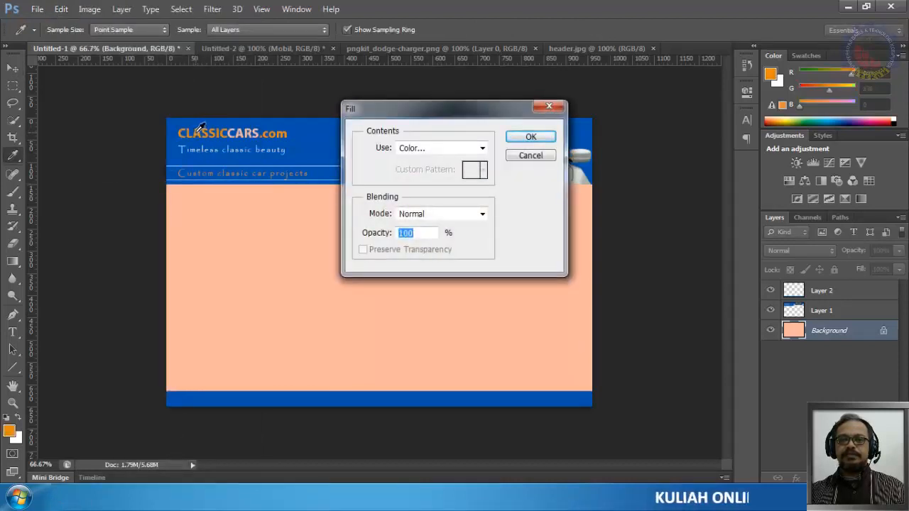
click(529, 137)
key(v)
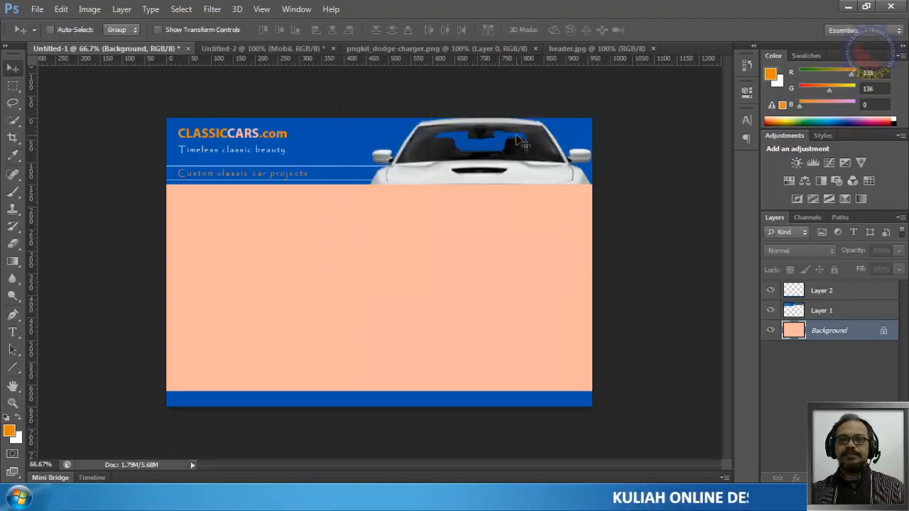
Step: Try filling the Background layer with orange #f08801 picked from the header title, and undo the fill
click(62, 9)
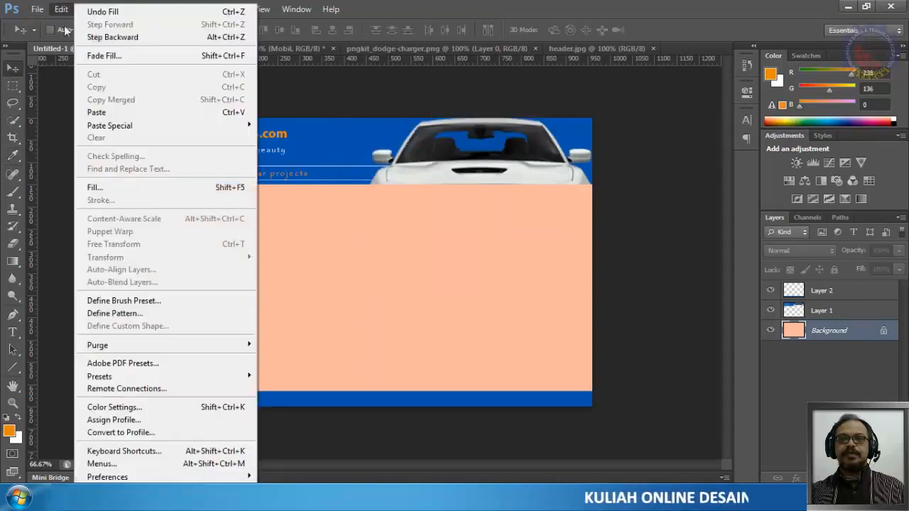
click(110, 188)
click(460, 148)
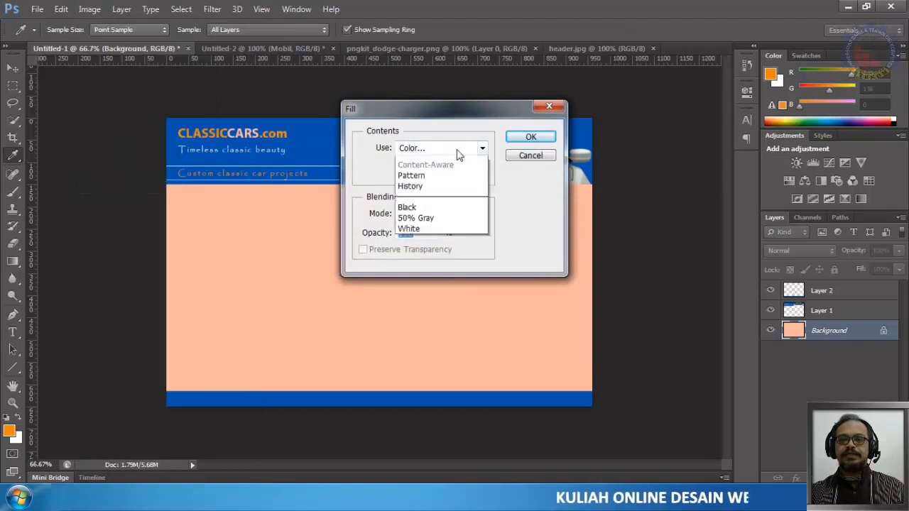
click(449, 184)
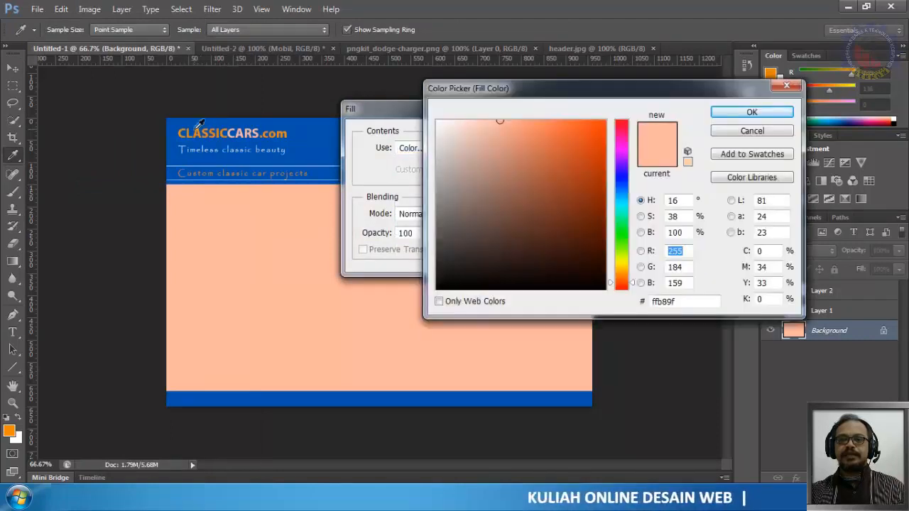
click(210, 128)
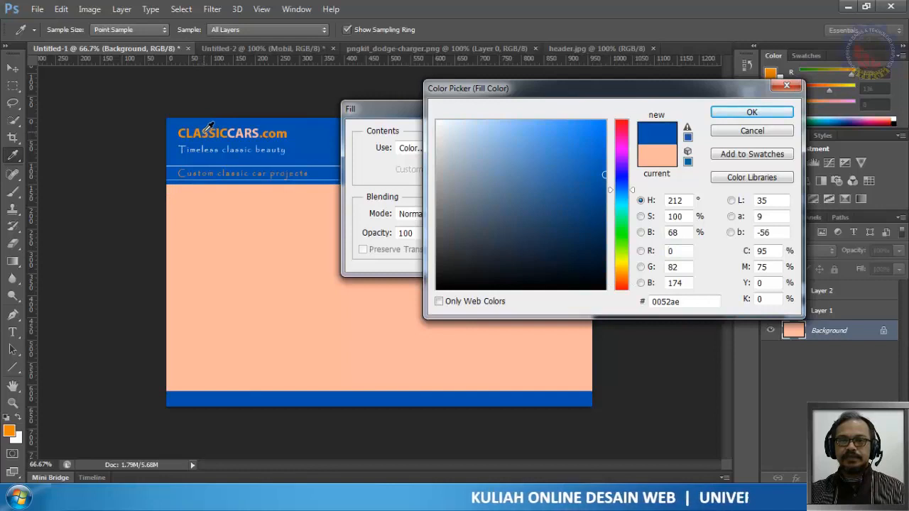
click(205, 131)
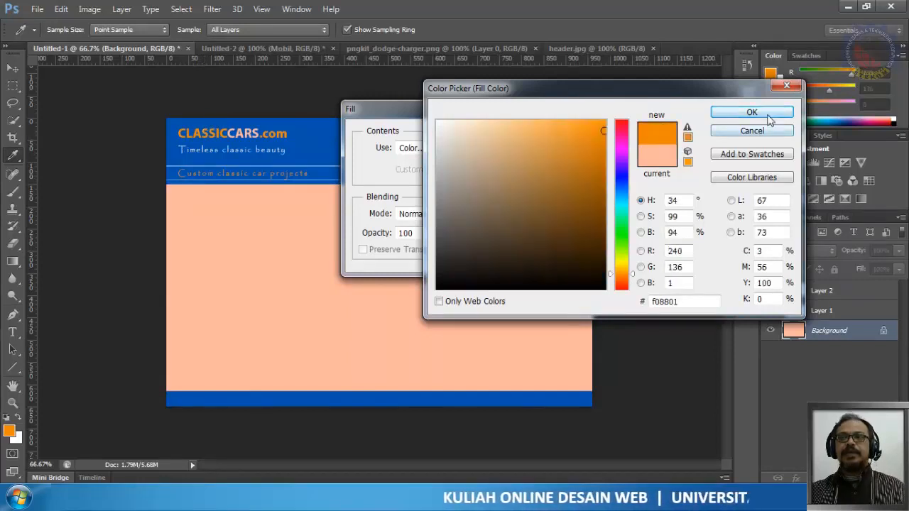
click(767, 115)
click(533, 140)
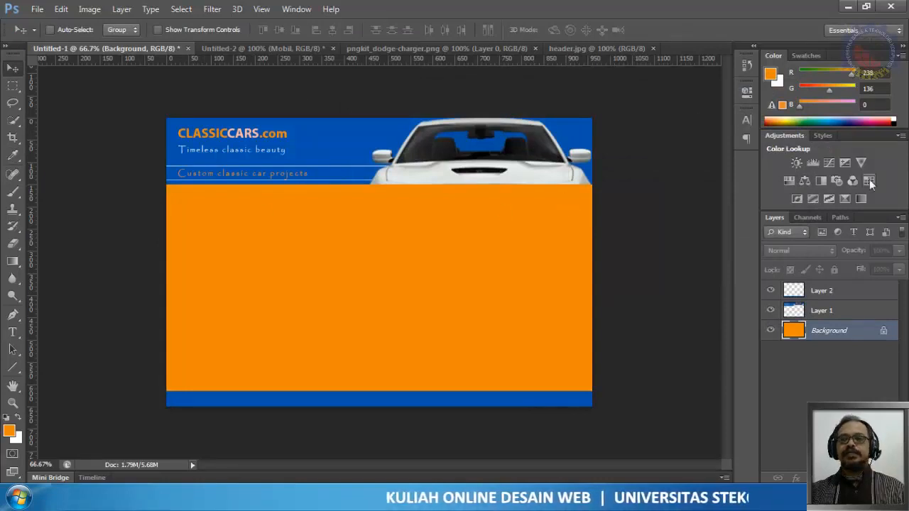
key(ctrl+z)
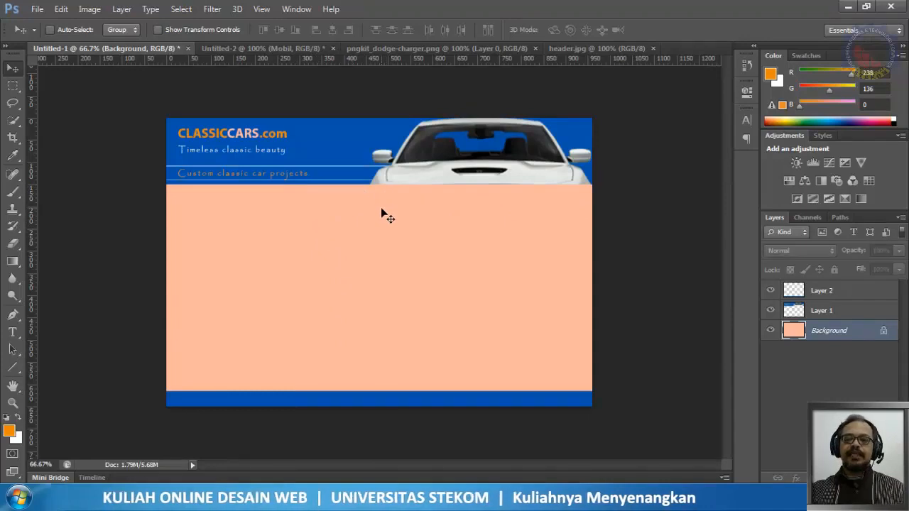
Step: Place a horizontal guide at Y 180 px, just below the header banner
key(ctrl+plus)
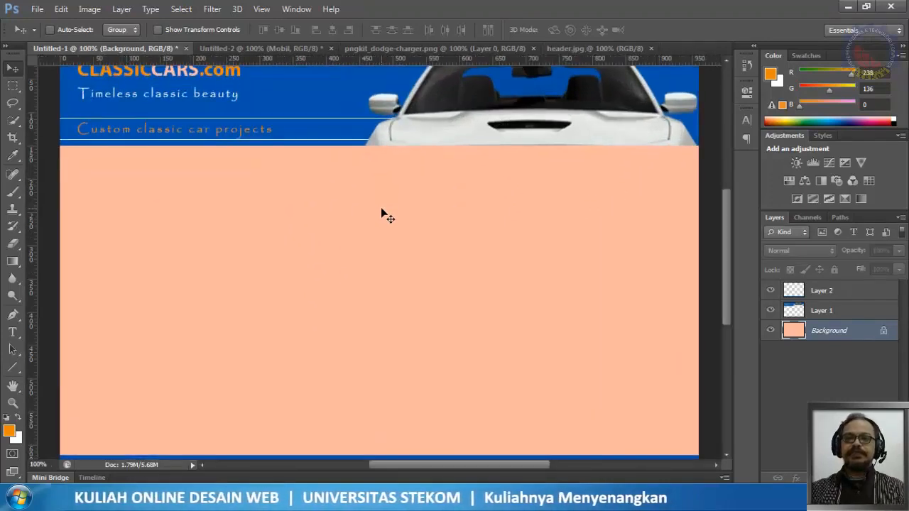
scroll(476, 250, up, 2)
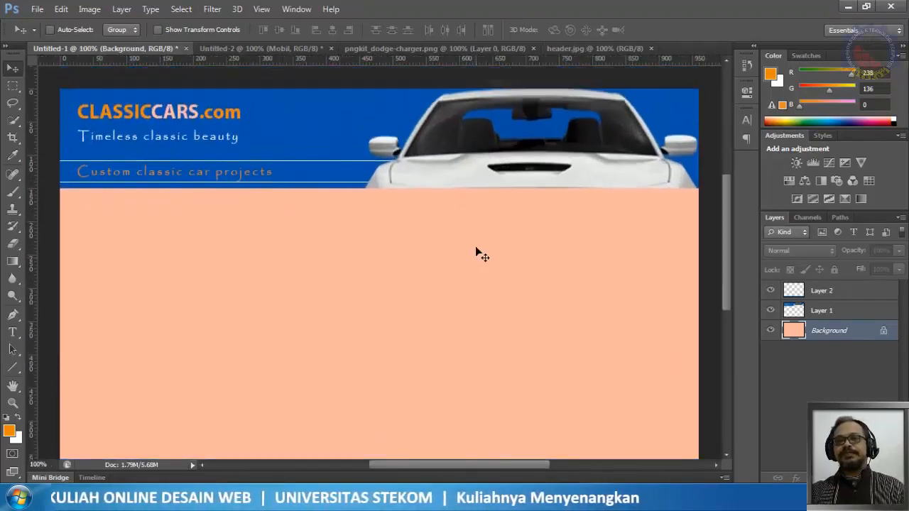
scroll(476, 248, down, 3)
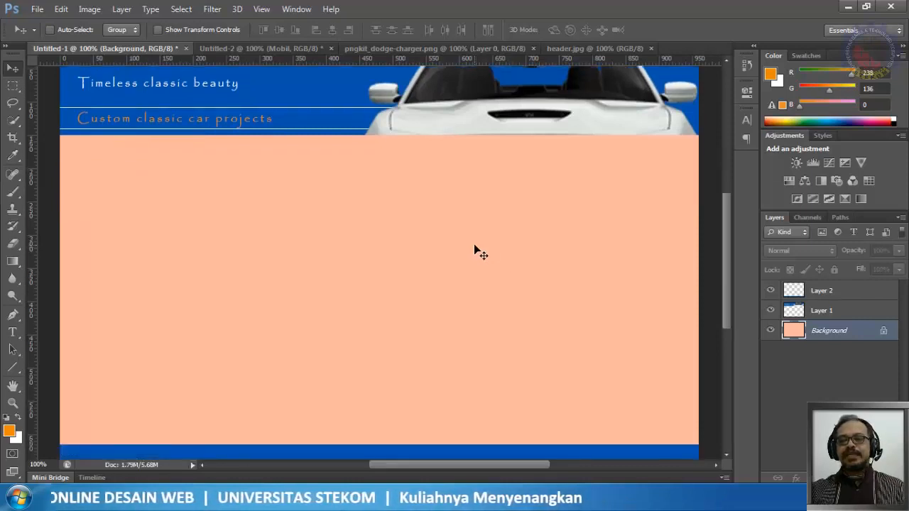
scroll(474, 248, down, 1)
scroll(474, 249, up, 2)
scroll(474, 243, up, 2)
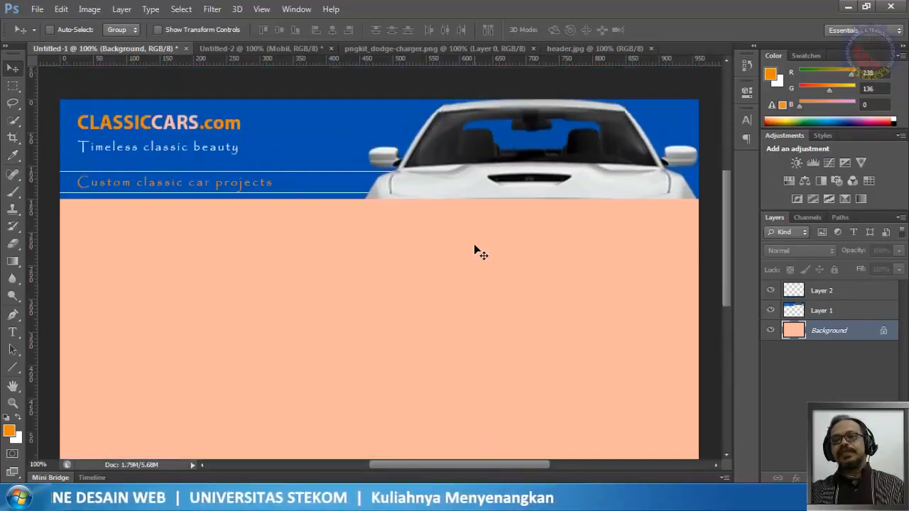
scroll(474, 243, down, 1)
scroll(475, 245, up, 1)
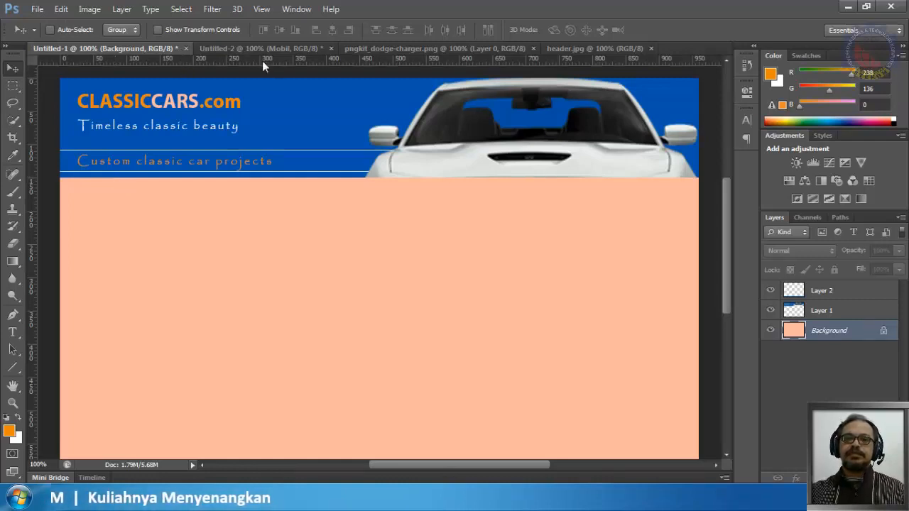
drag(262, 60, 265, 211)
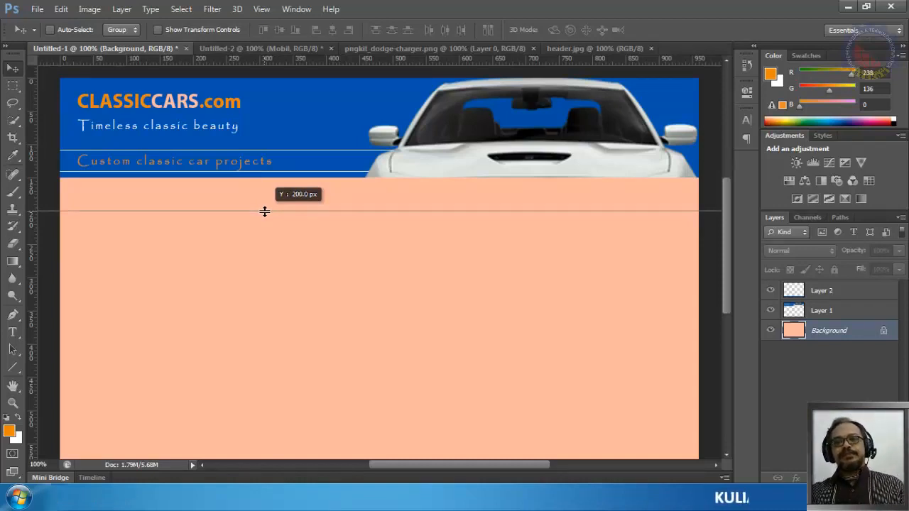
drag(264, 212, 264, 203)
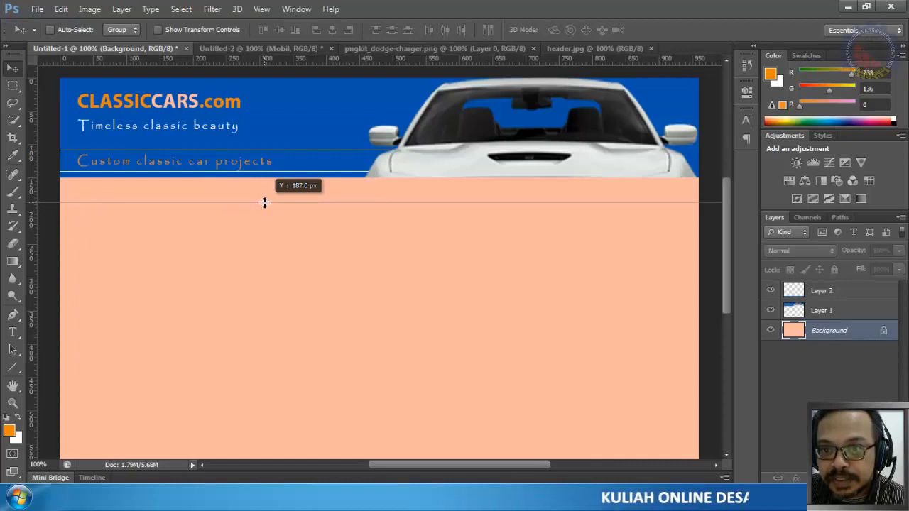
drag(265, 203, 264, 199)
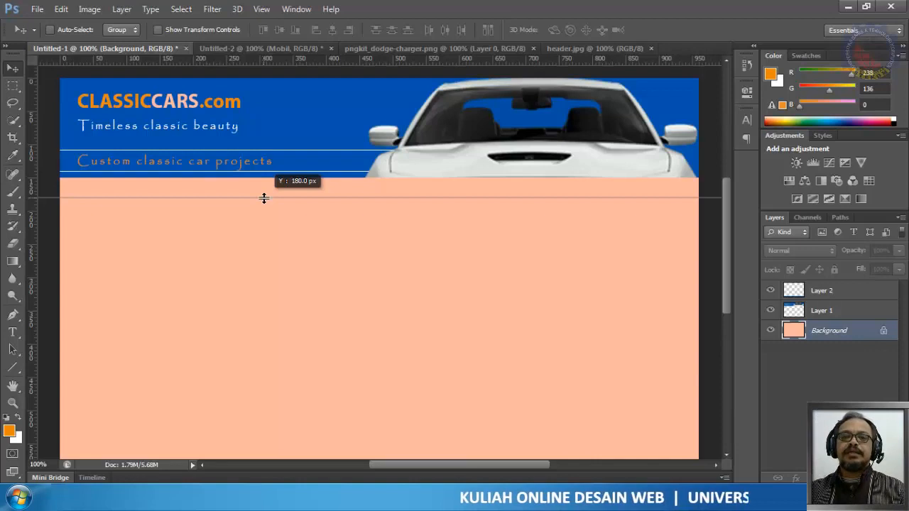
drag(265, 198, 264, 198)
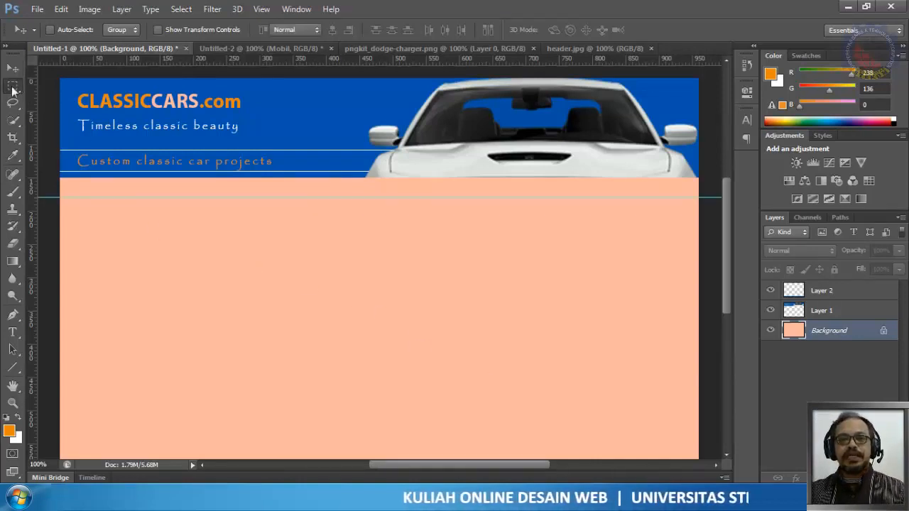
Step: Select the full-width strip between the header's lower edge and the guide, and add a new layer above the Background layer
click(14, 86)
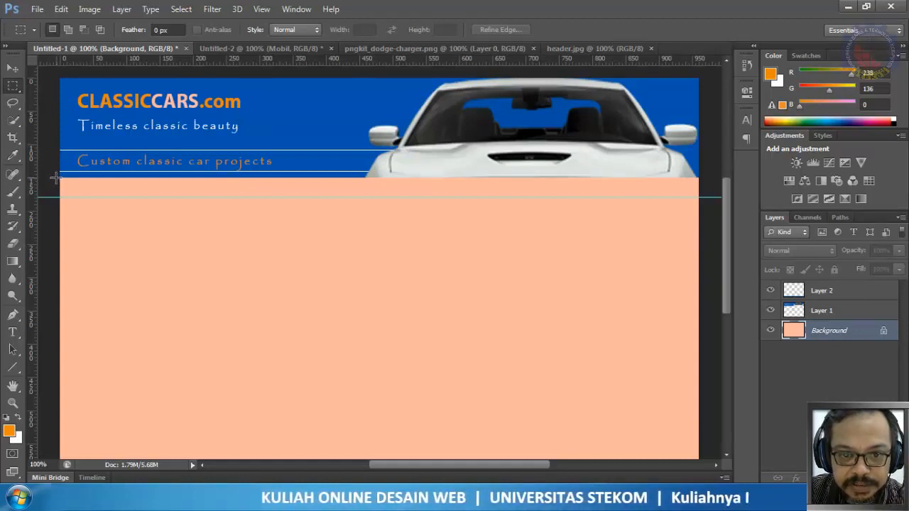
drag(56, 178, 701, 199)
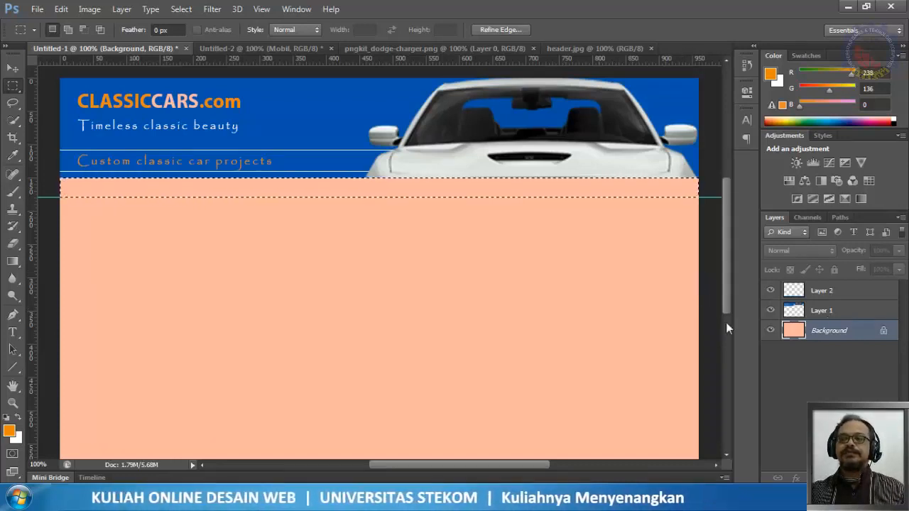
click(868, 478)
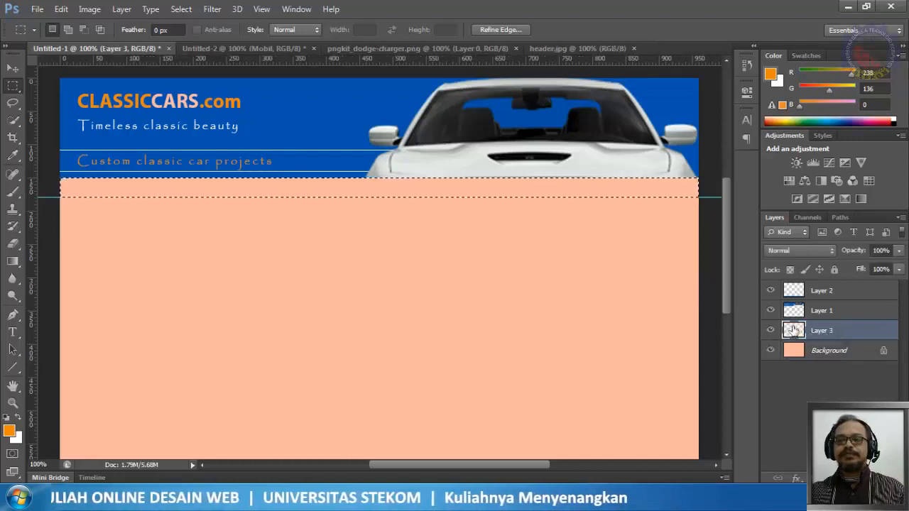
Step: Fill the selected strip on the new layer with dark blue #0b417d, and deselect it
click(61, 9)
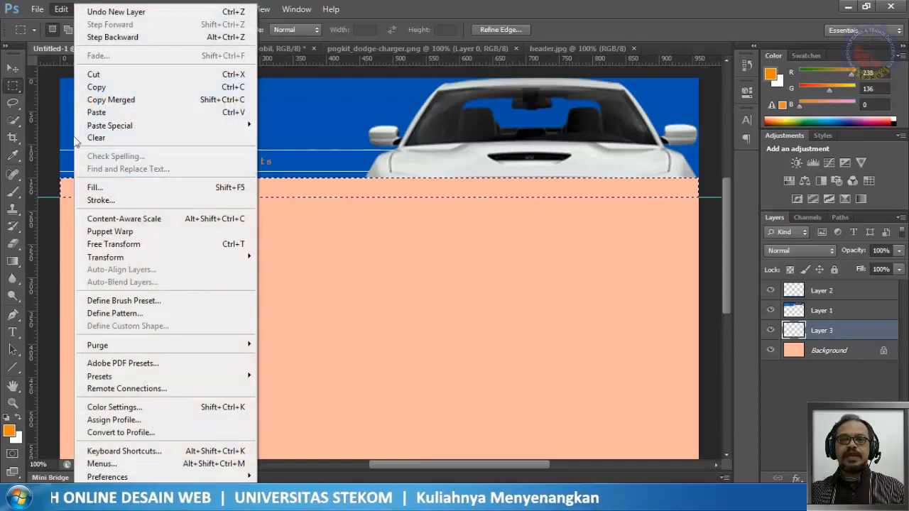
click(95, 189)
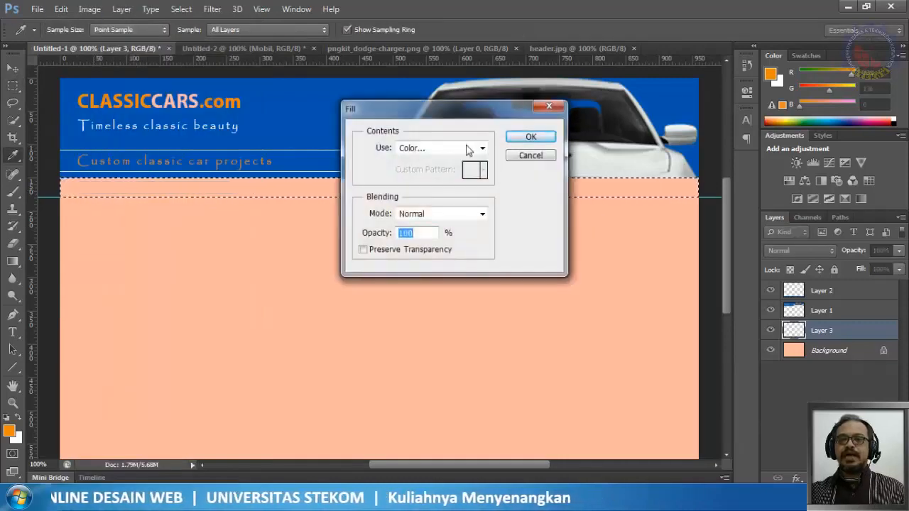
click(467, 149)
click(437, 182)
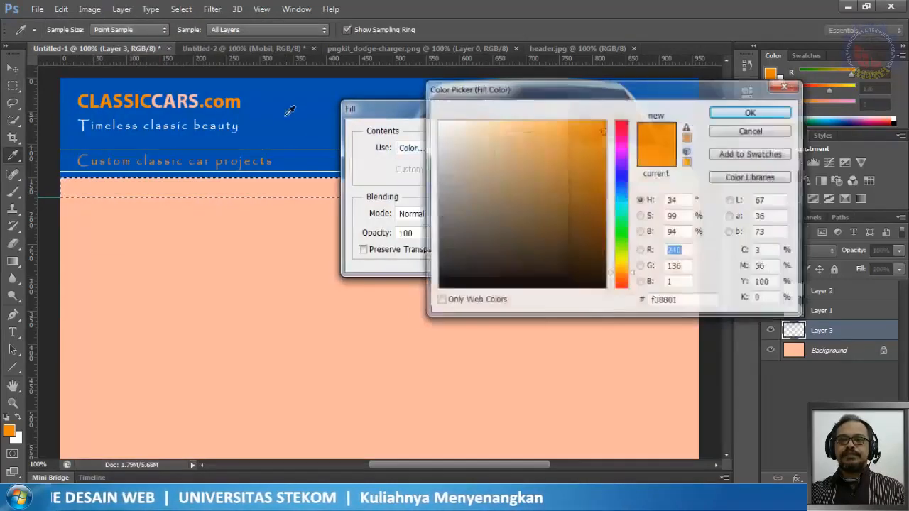
click(290, 107)
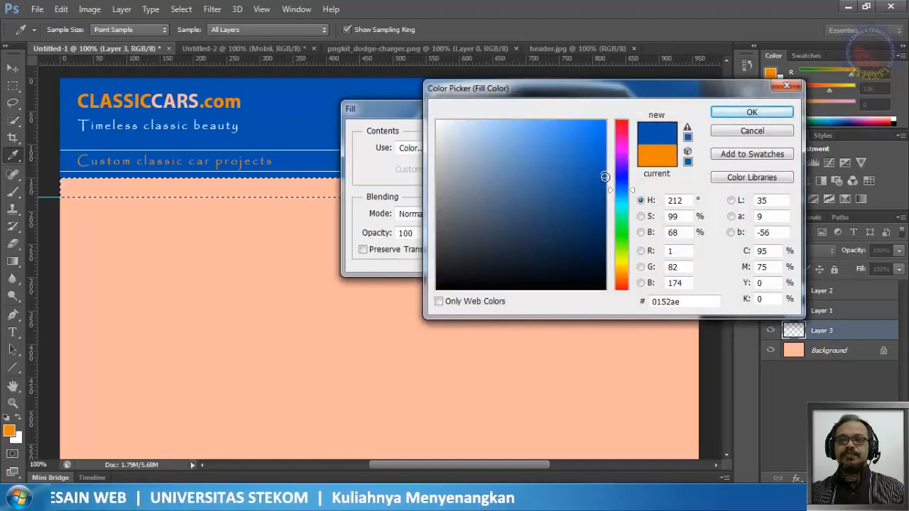
mouse_move(604, 176)
mouse_down()
mouse_move(577, 153)
mouse_move(615, 175)
mouse_move(619, 192)
mouse_move(624, 186)
mouse_up()
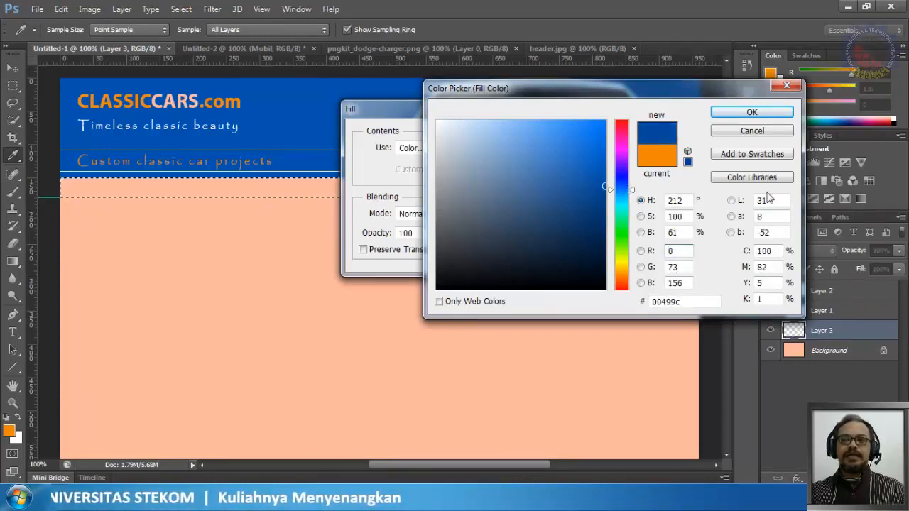
mouse_move(592, 197)
mouse_down()
mouse_move(626, 211)
mouse_move(649, 200)
mouse_up()
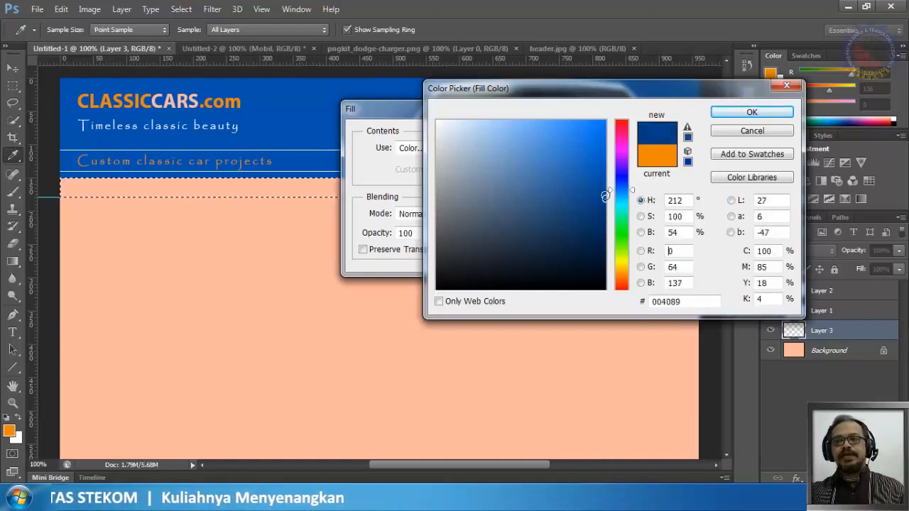
click(590, 207)
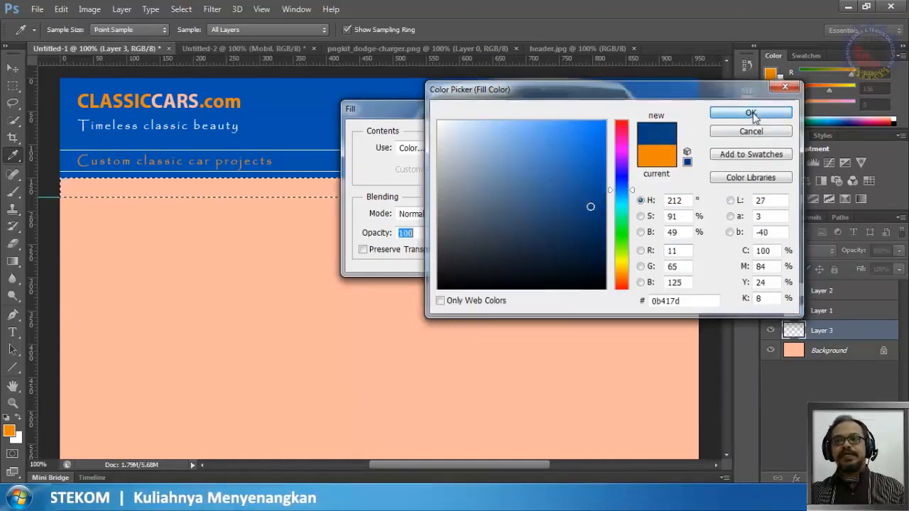
click(752, 114)
click(518, 140)
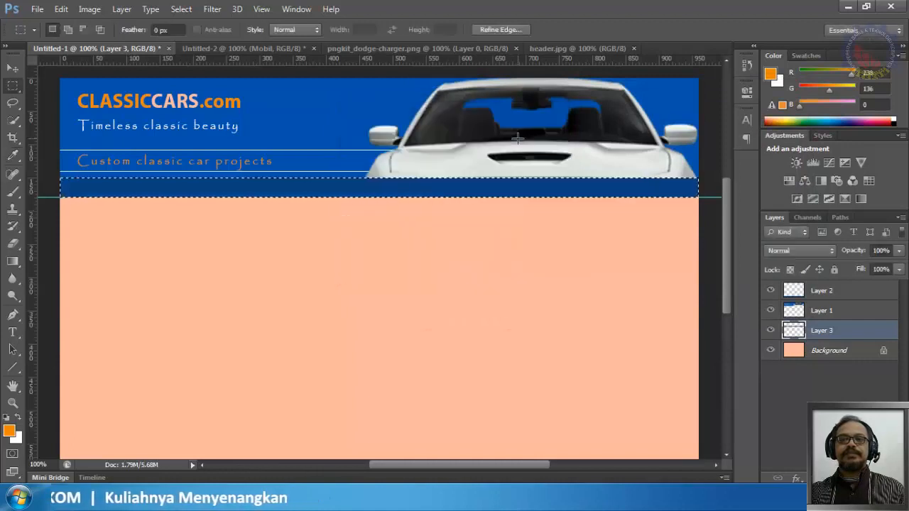
key(ctrl+d)
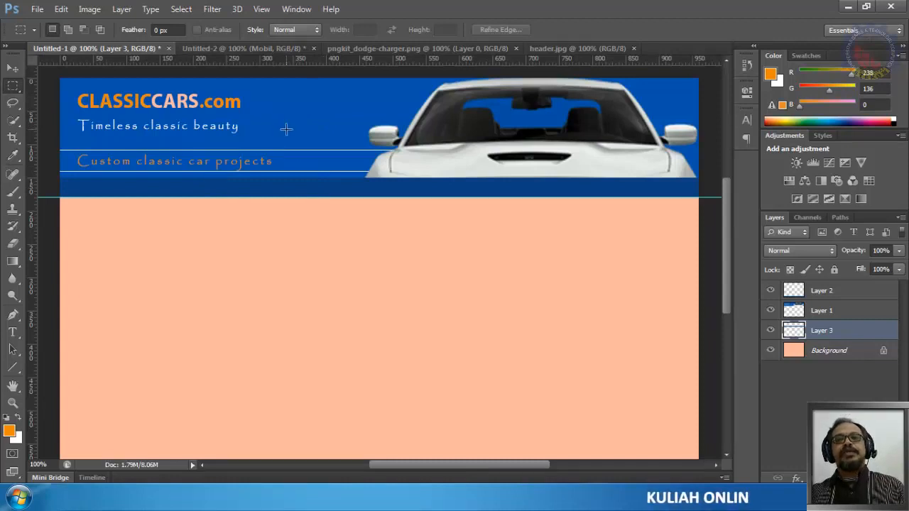
Step: Look through the header.jpg, pngkit_dodge-charger.png and Untitled-2 documents, and return to Untitled-1
click(542, 50)
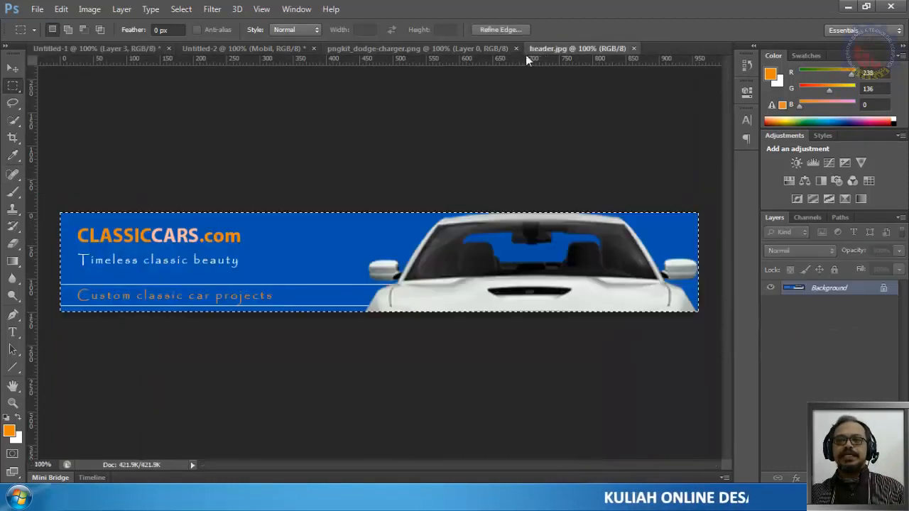
click(435, 48)
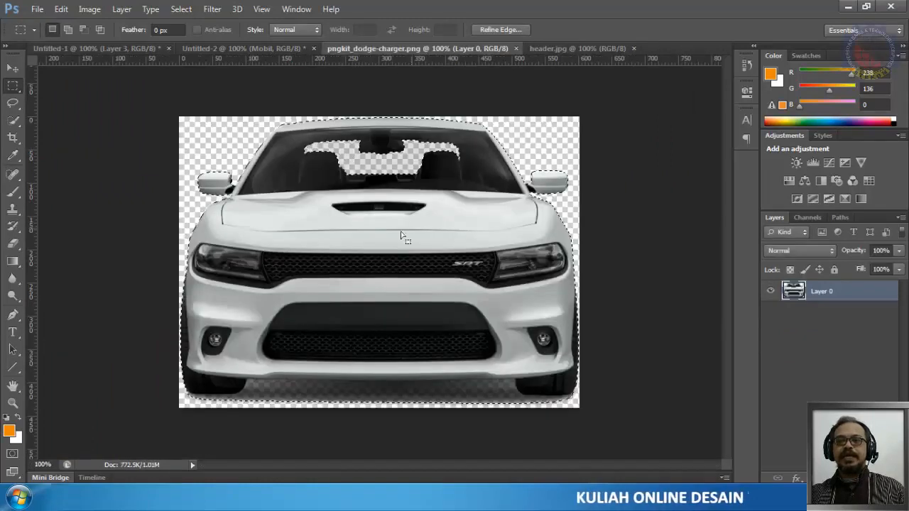
click(260, 49)
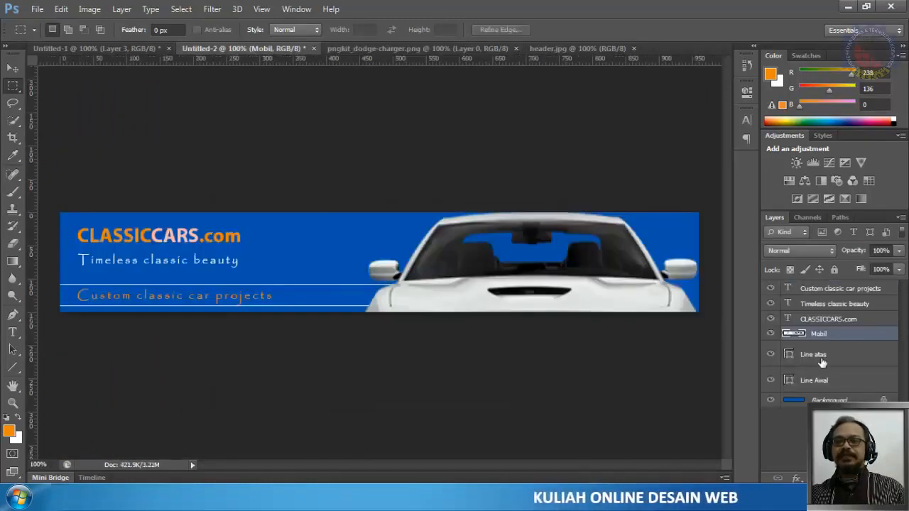
click(108, 49)
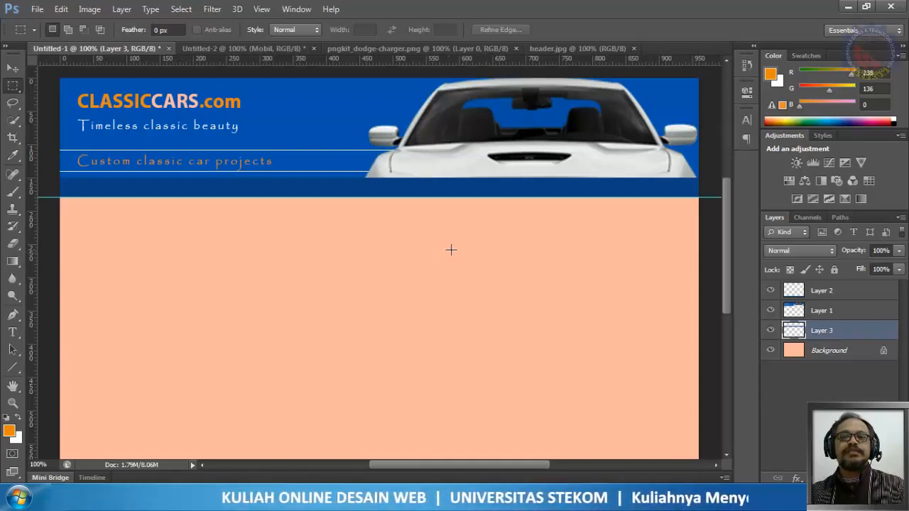
Step: Refill the Layer 3 strip below the header with blue #0152ae sampled from the header banner, and deselect it
ctrl+click(790, 332)
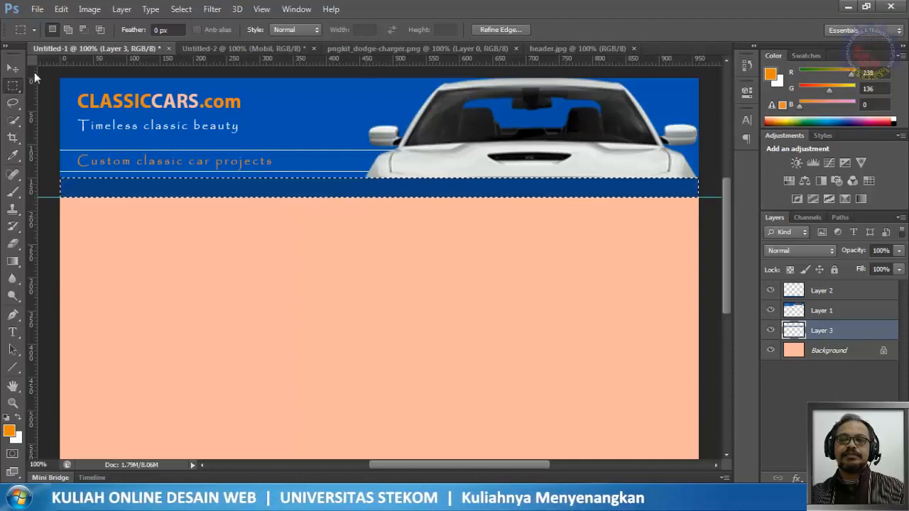
click(61, 9)
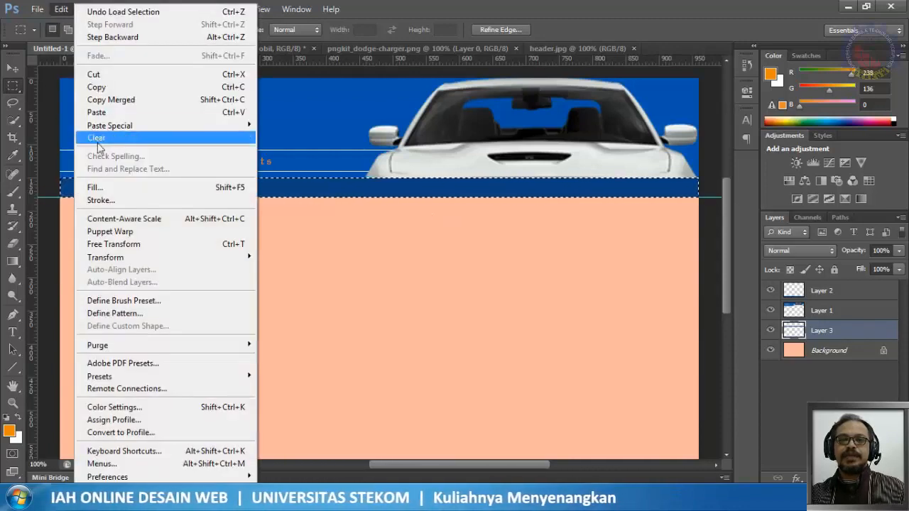
click(98, 186)
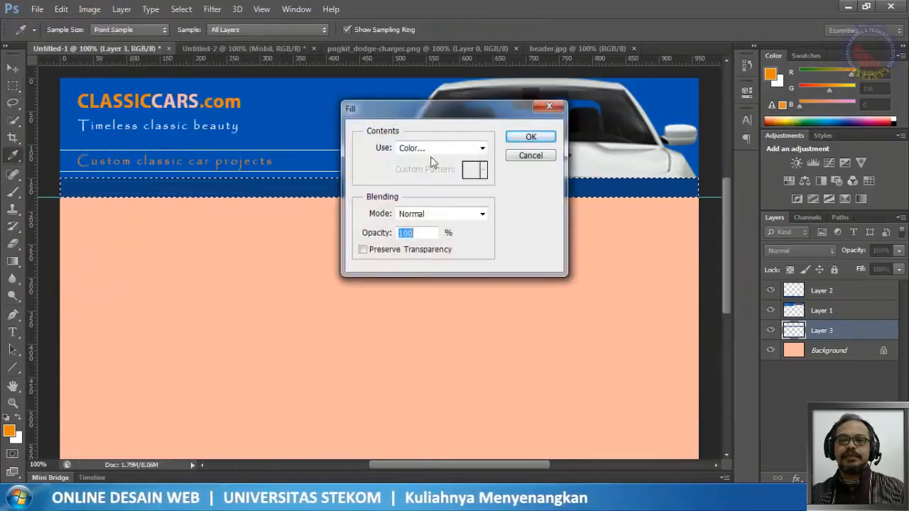
click(433, 148)
click(429, 184)
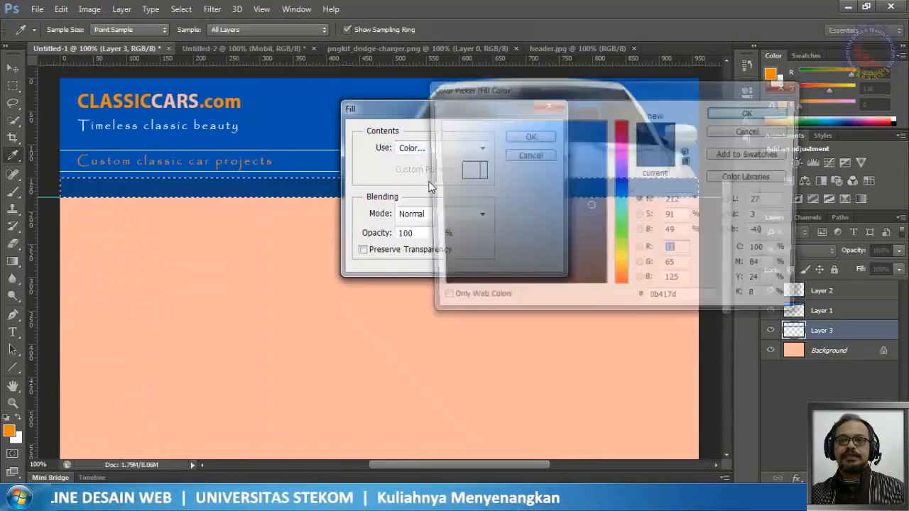
click(293, 118)
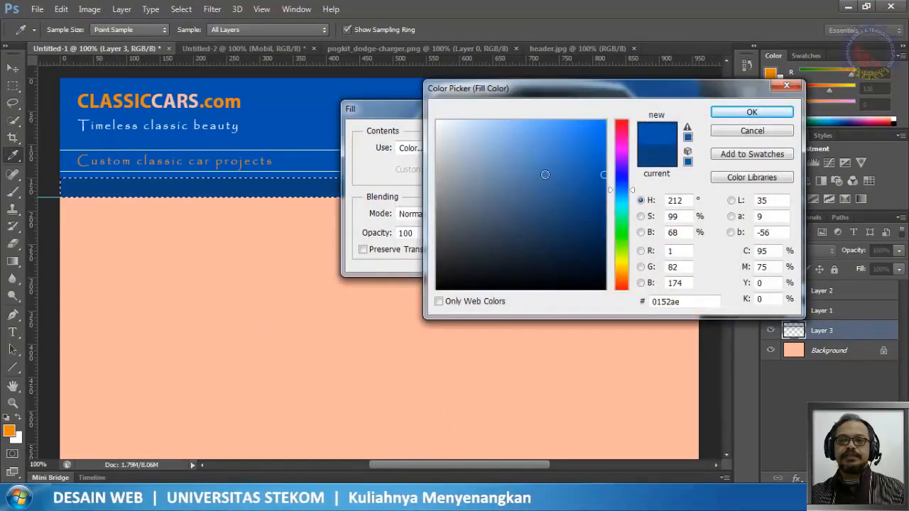
click(756, 114)
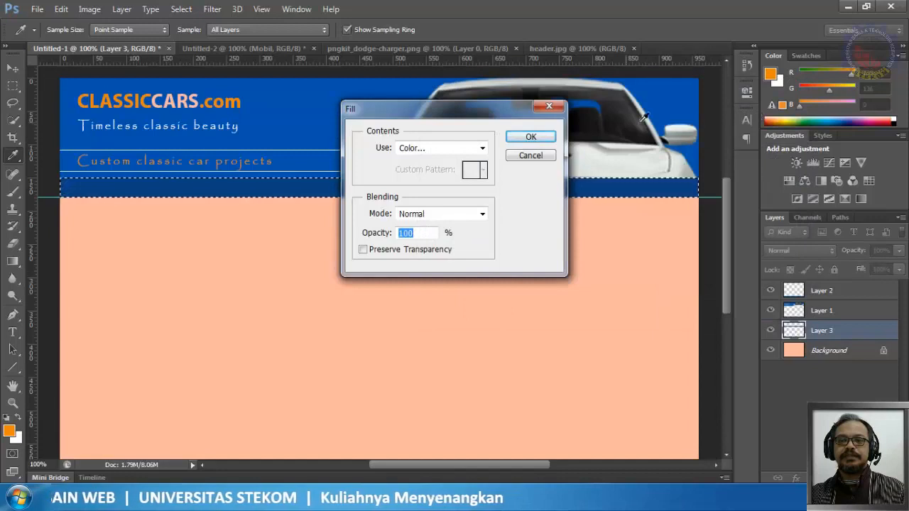
click(529, 139)
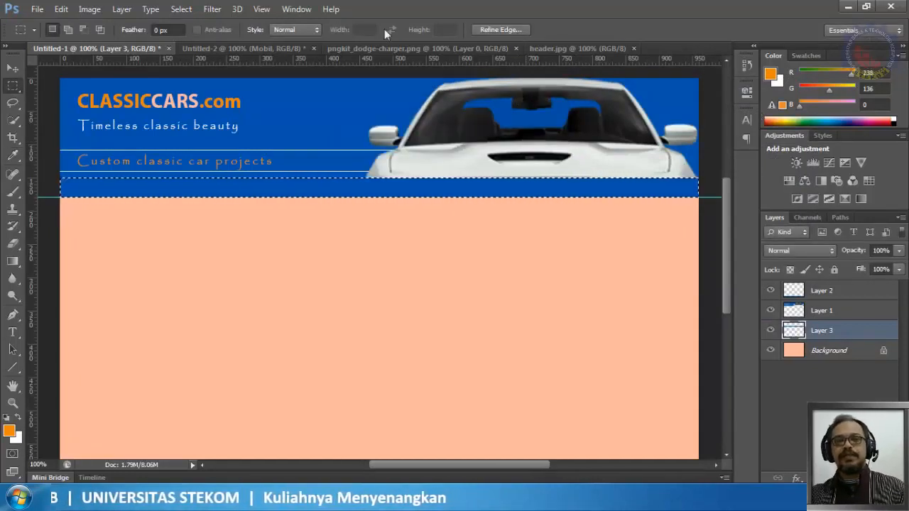
click(187, 10)
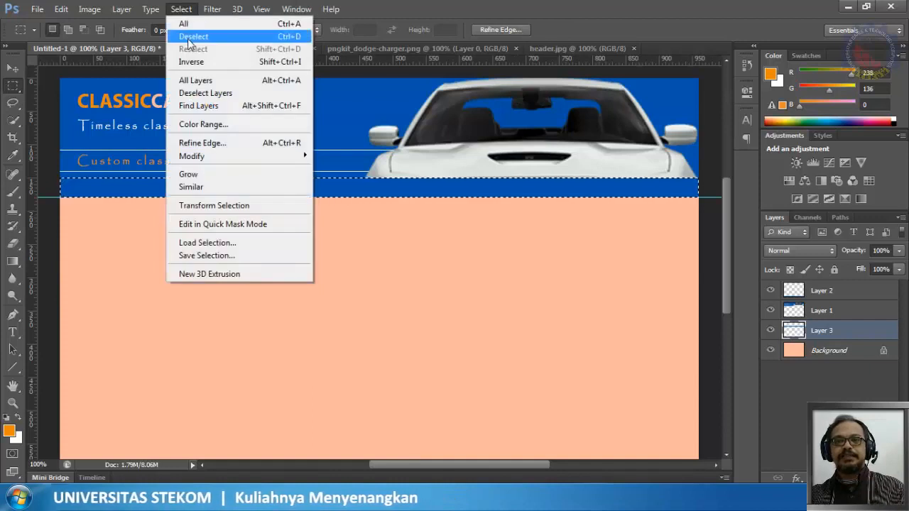
click(193, 36)
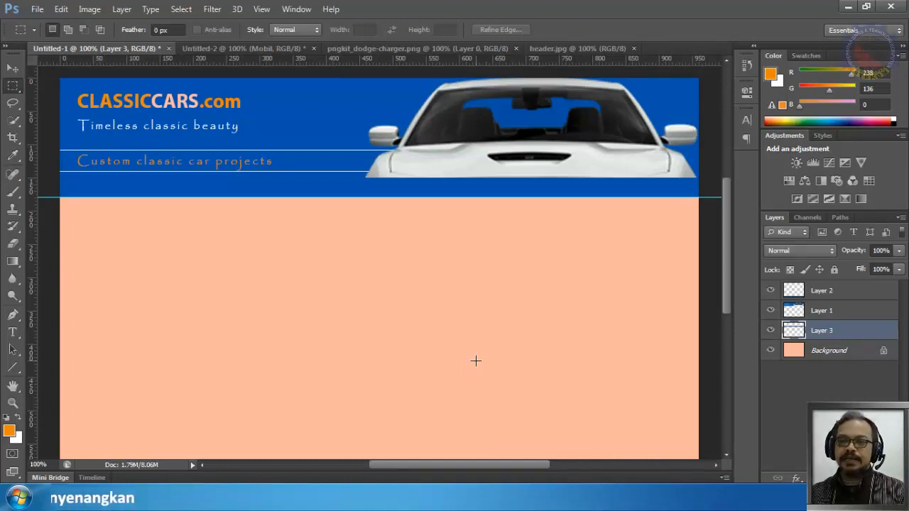
Step: Try nudging the blue strip a few pixels down and up, and return it flush against the header's lower edge
click(13, 69)
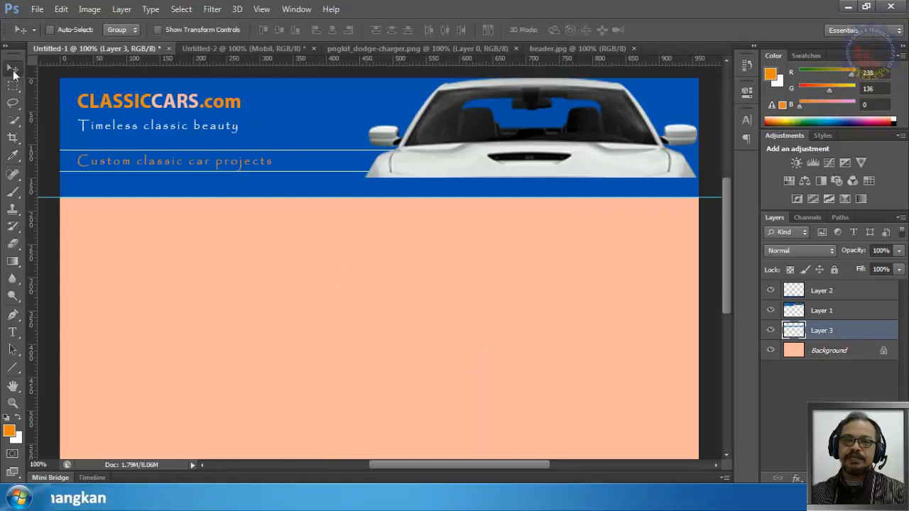
key(Down)
key(Down)
key(Down)
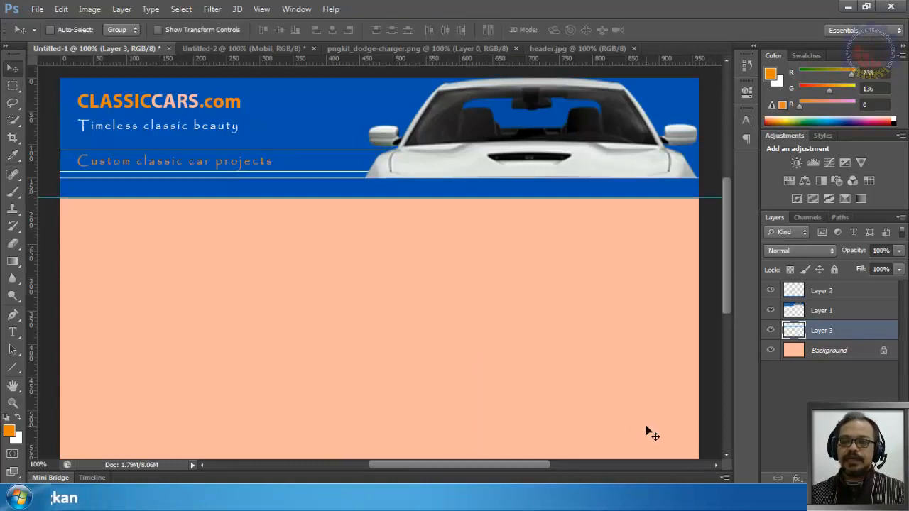
key(Up)
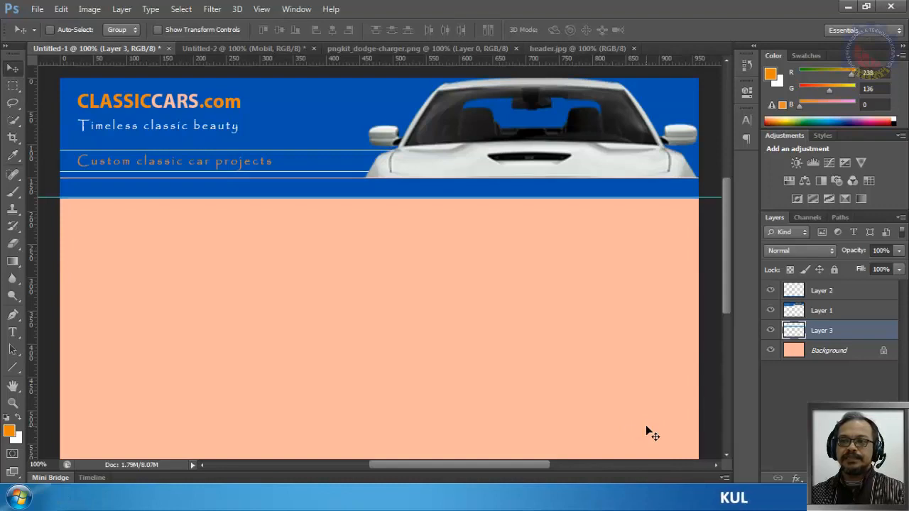
key(Down)
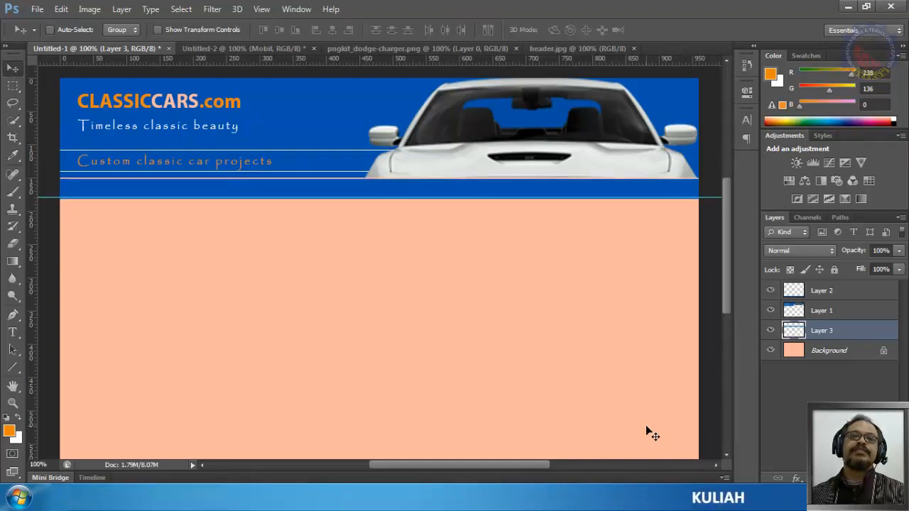
key(Up)
key(Up)
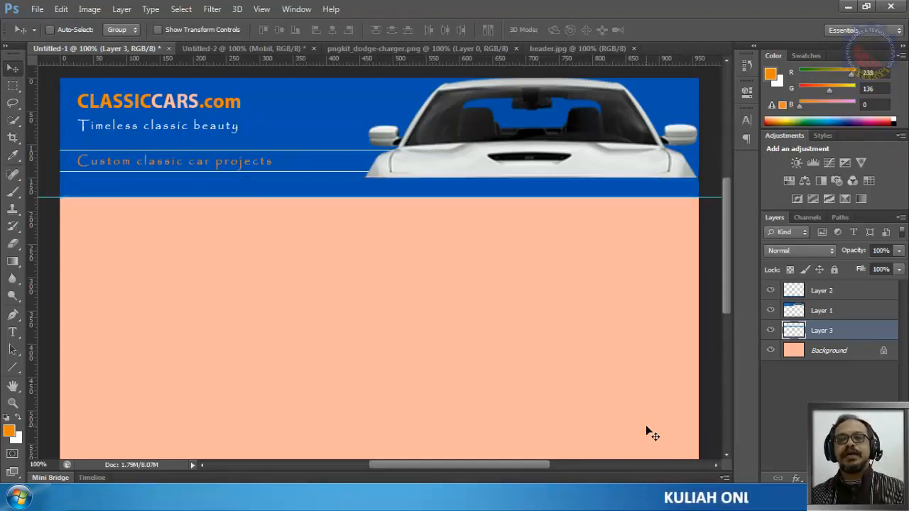
key(Up)
key(Up)
key(Up)
key(Up)
key(Up)
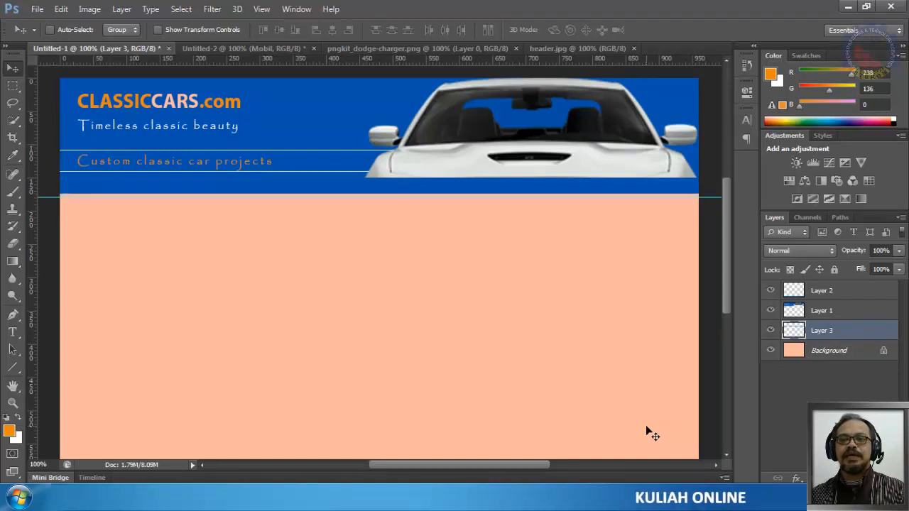
key(Down)
key(Down)
key(Down)
key(Down)
key(Down)
key(Down)
key(Down)
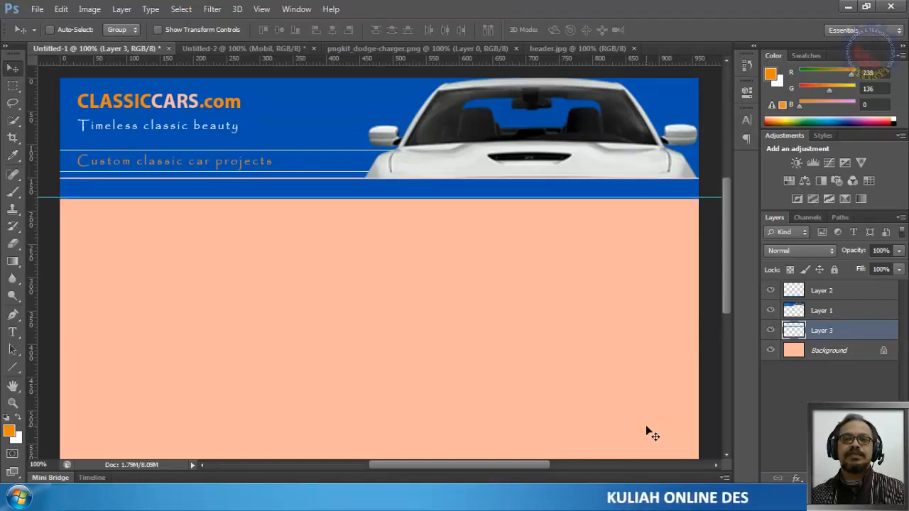
key(Up)
key(Up)
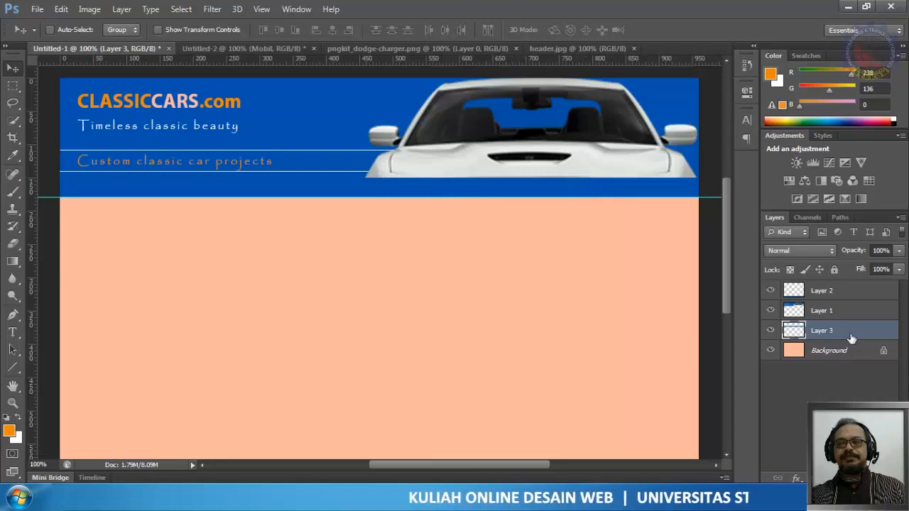
Step: Hide the Layer 3 strip and remove the horizontal guide below the header banner
click(770, 331)
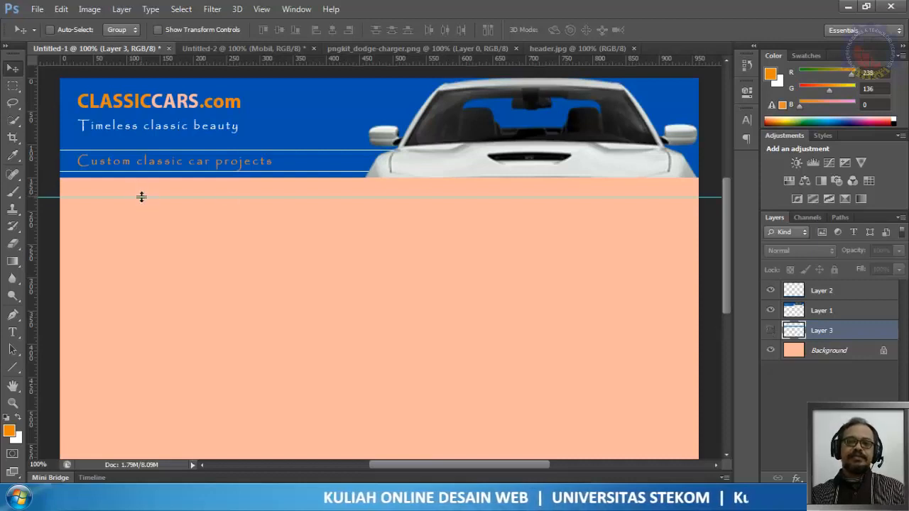
drag(139, 197, 189, 54)
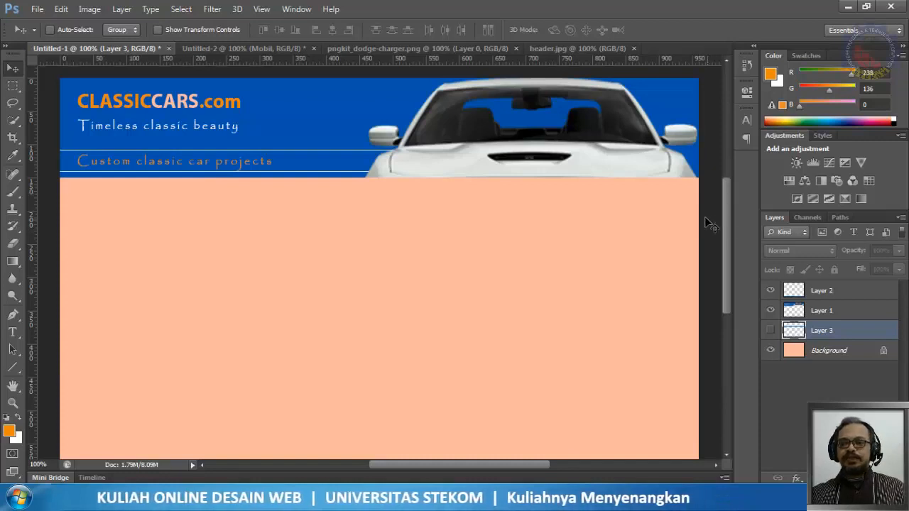
Step: Add the text HOME above Layer 2, placed in the peach area below the header banner
click(817, 293)
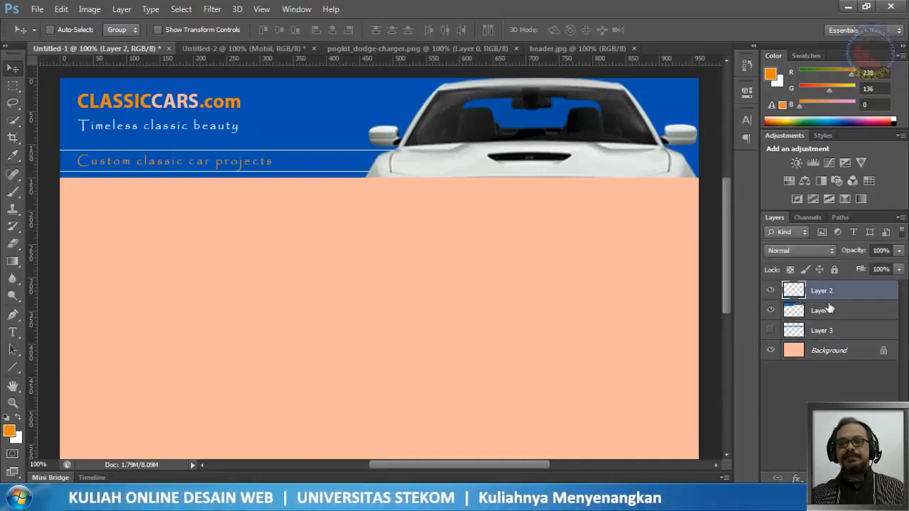
click(824, 335)
click(818, 295)
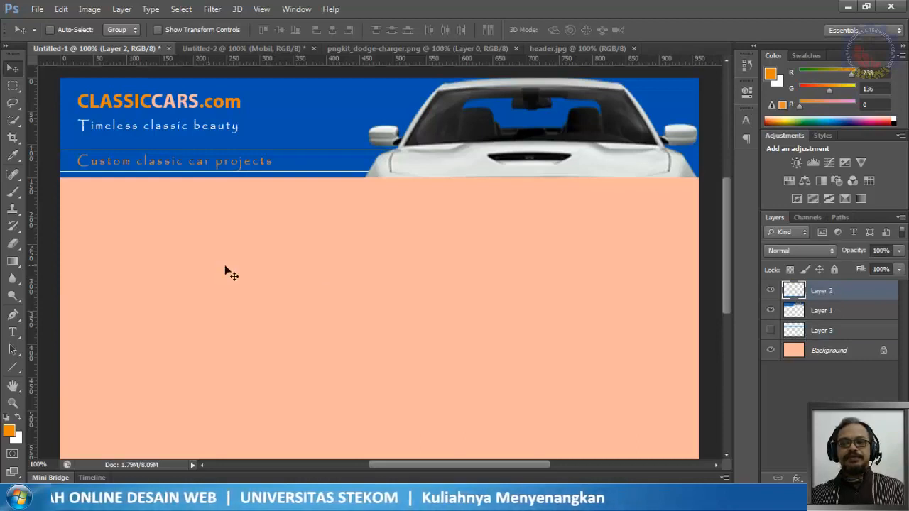
click(12, 331)
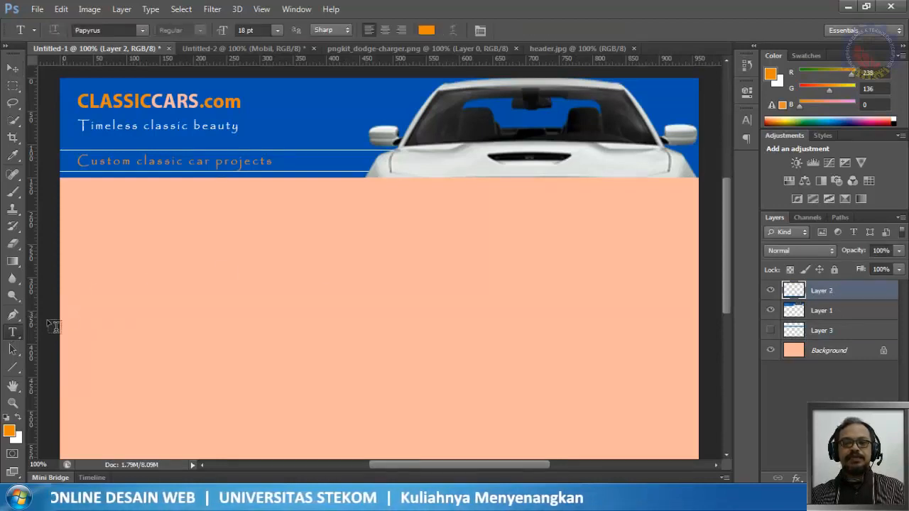
click(235, 250)
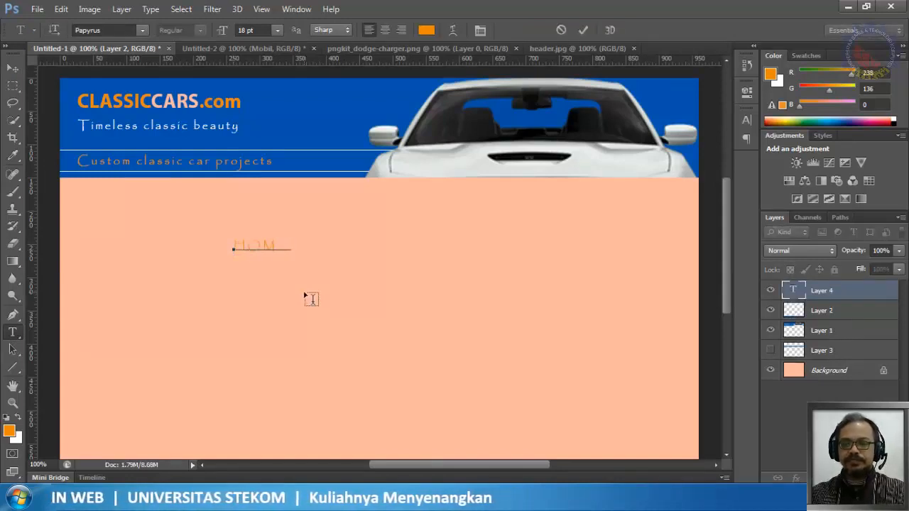
click(583, 31)
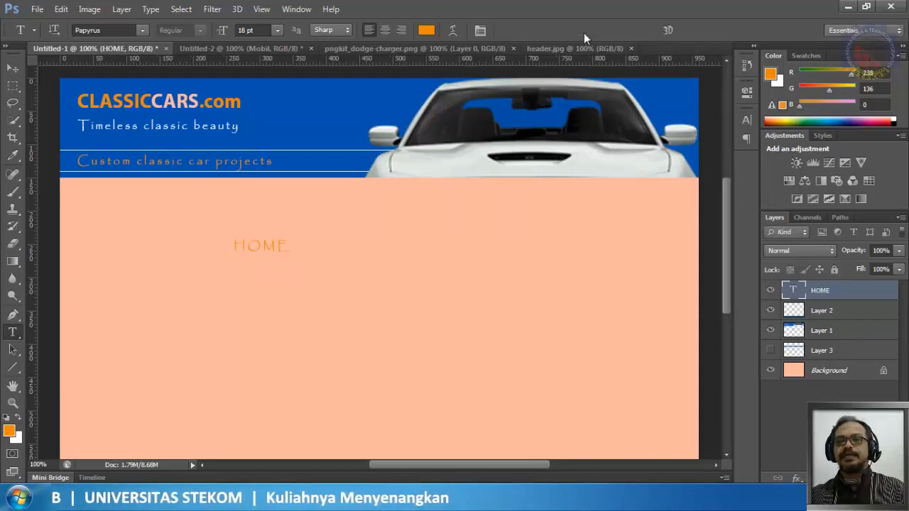
Step: Set the HOME text's colour to dark blue #00438f, based on a shade sampled from the header
click(426, 30)
click(337, 115)
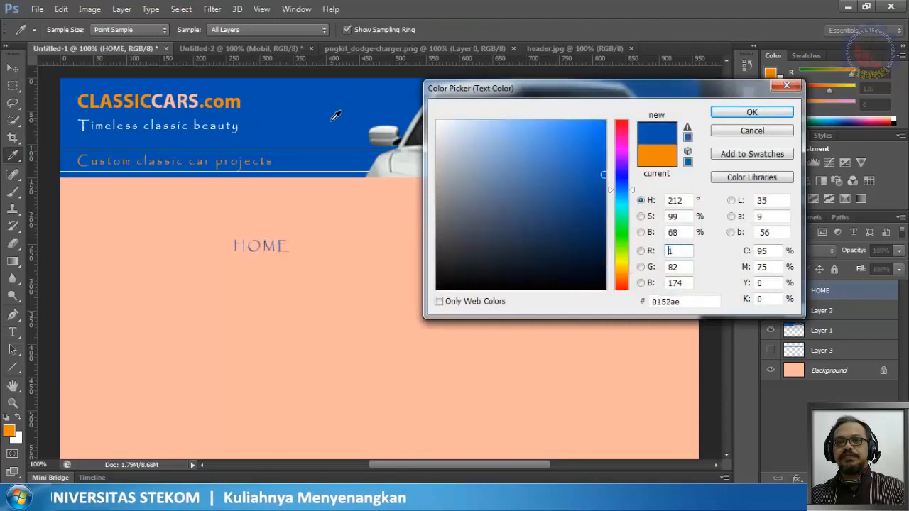
click(605, 194)
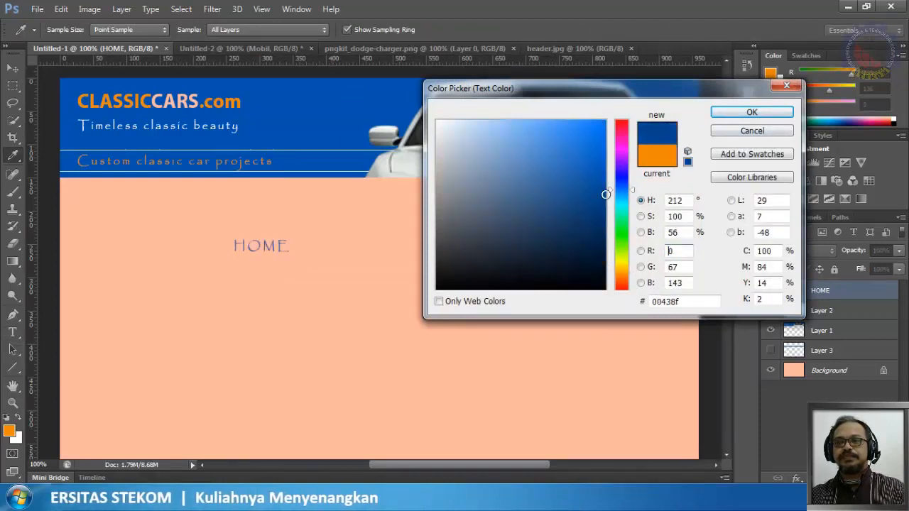
click(752, 114)
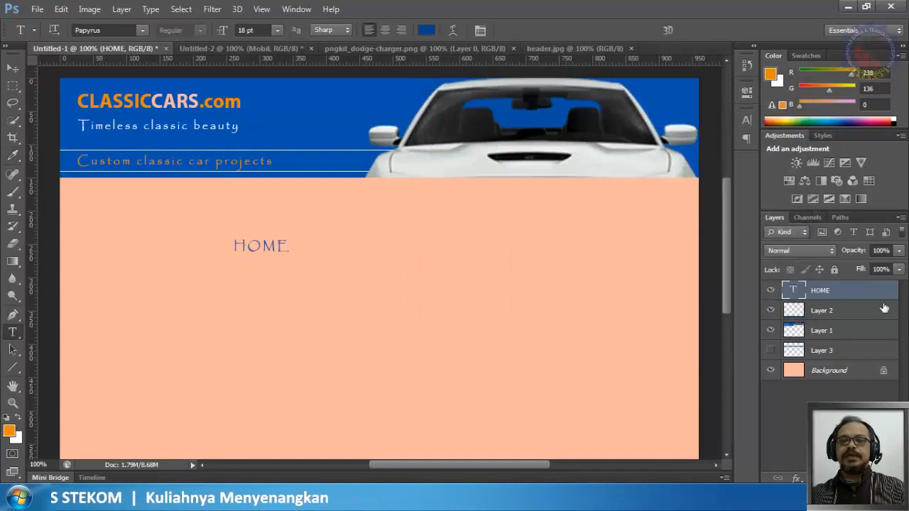
Step: Select the whole HOME text and set its font to Myriad Pro Bold
double_click(792, 284)
click(106, 30)
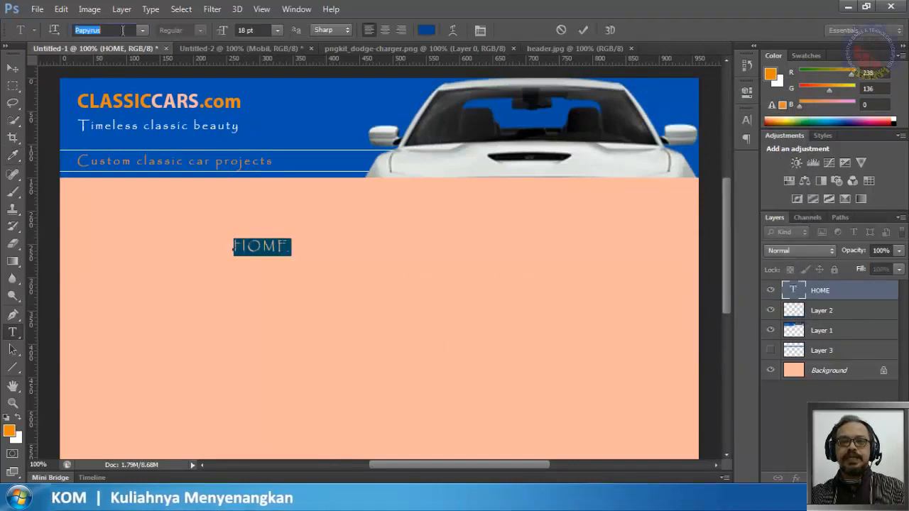
click(142, 30)
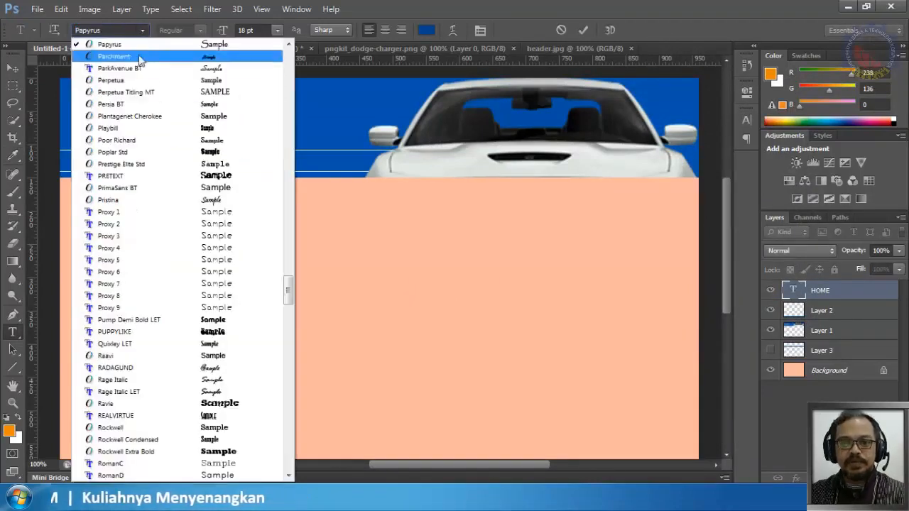
scroll(140, 115, up, 6)
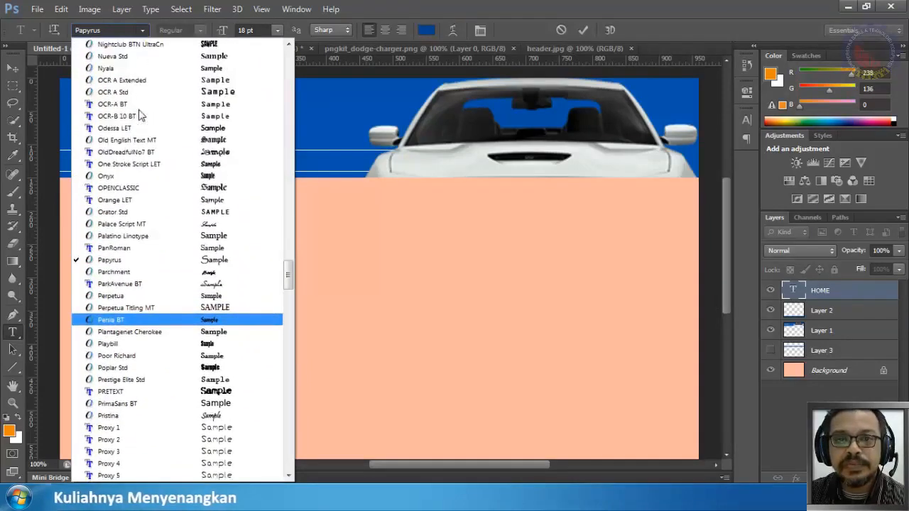
scroll(140, 115, up, 5)
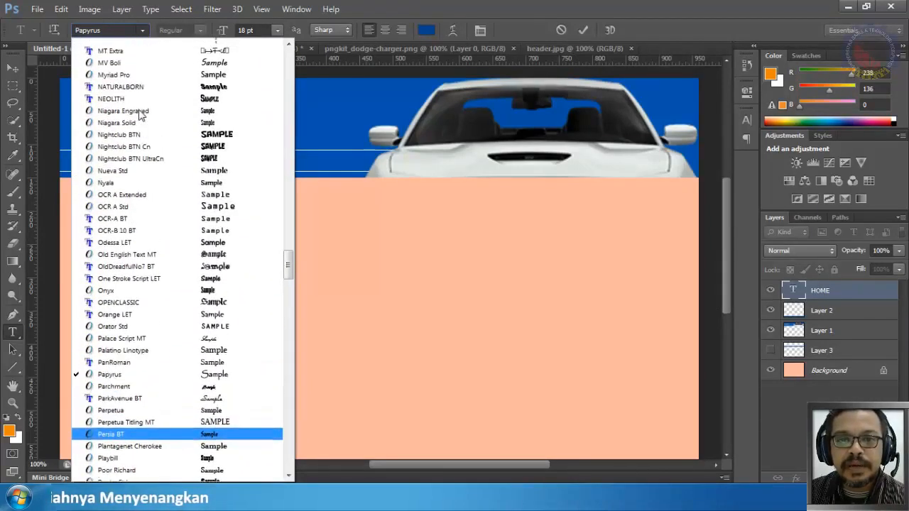
scroll(140, 115, up, 1)
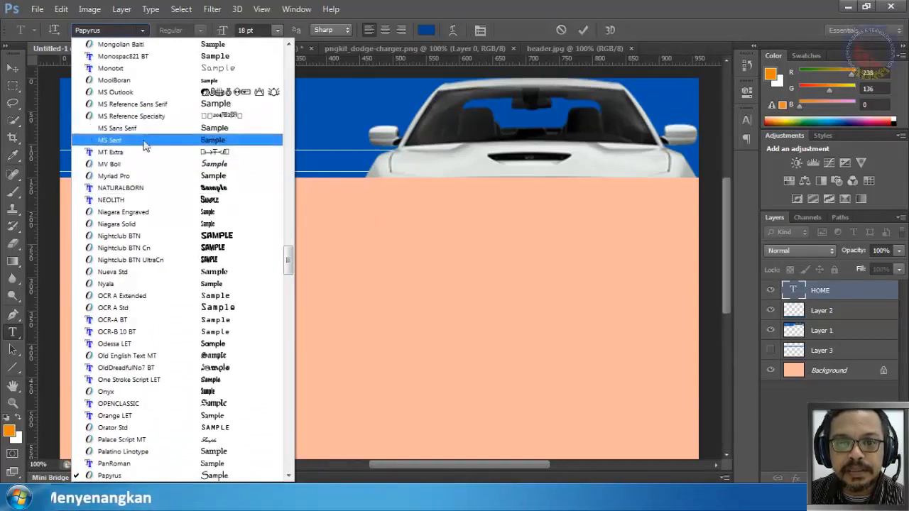
click(130, 177)
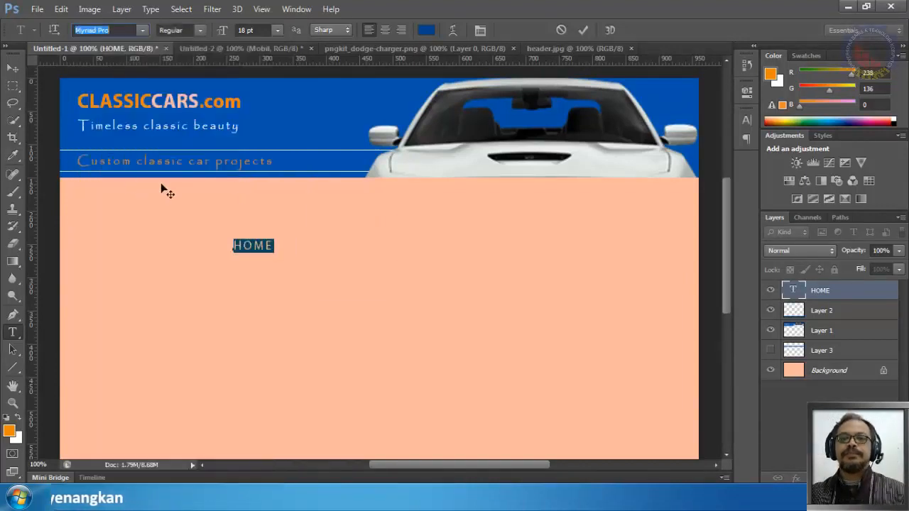
click(202, 29)
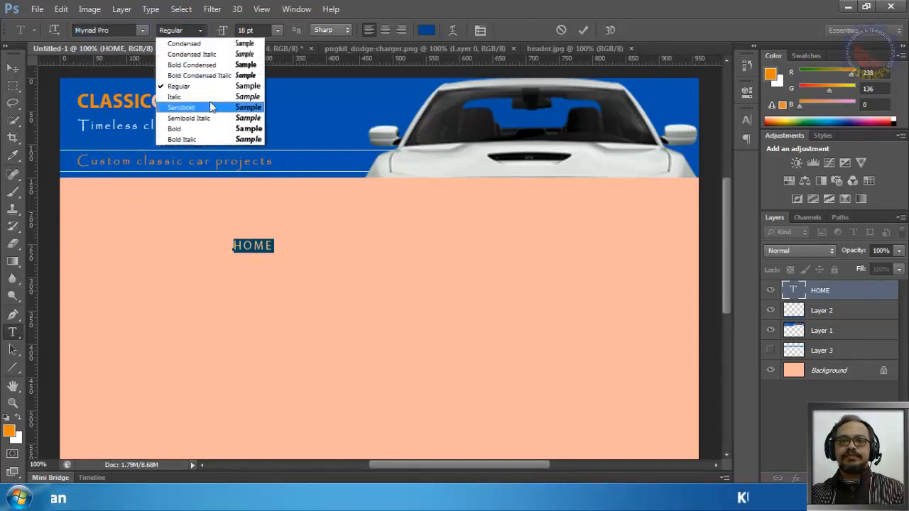
click(210, 128)
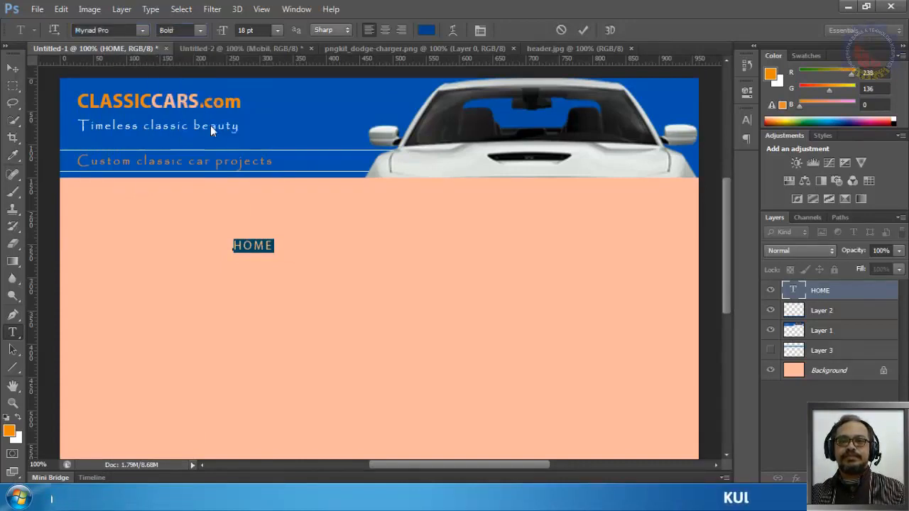
Step: Commit the HOME text edit and move the text directly below the header banner, under the car's left front edge
click(587, 29)
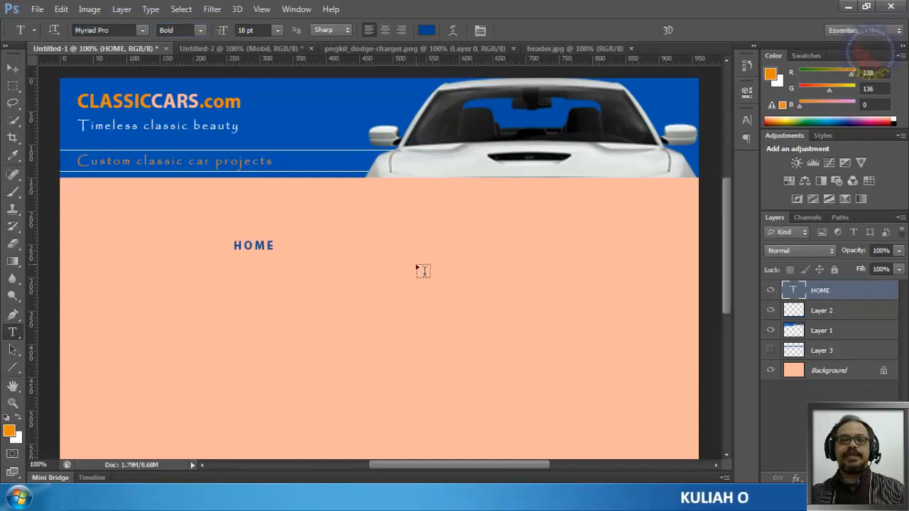
click(13, 68)
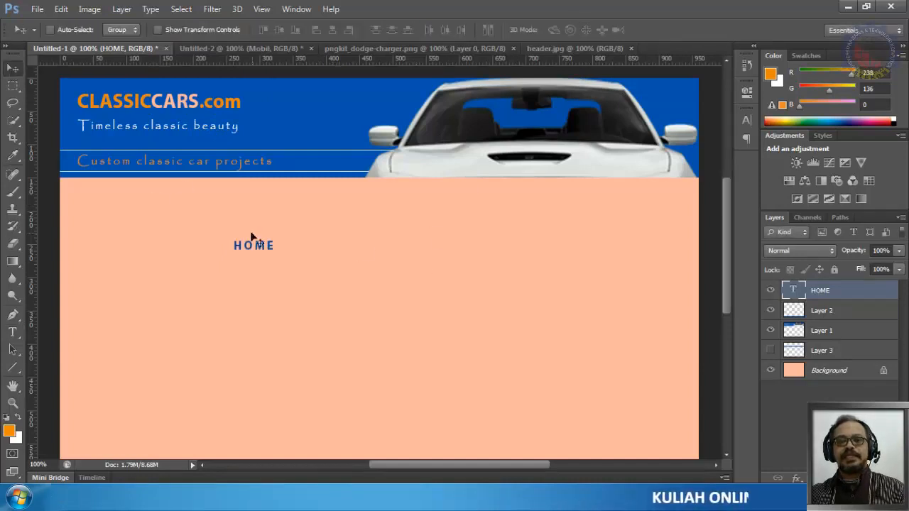
drag(257, 247, 390, 190)
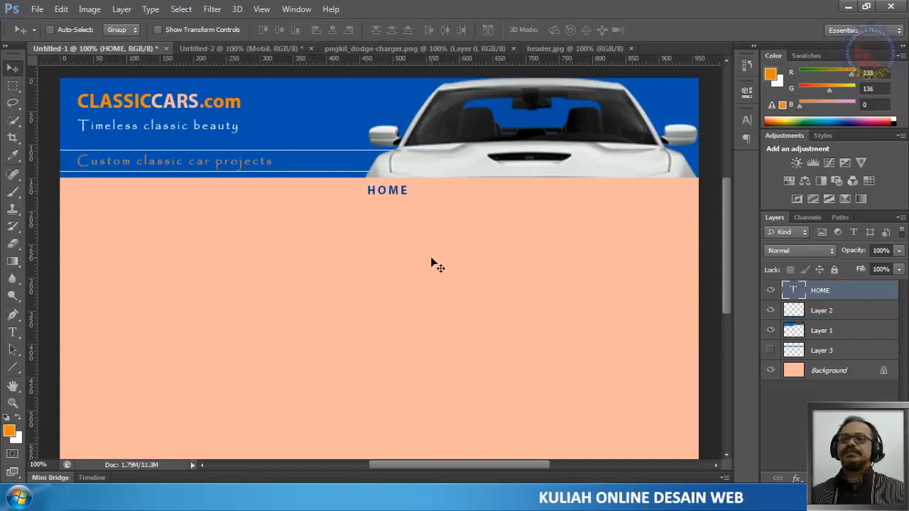
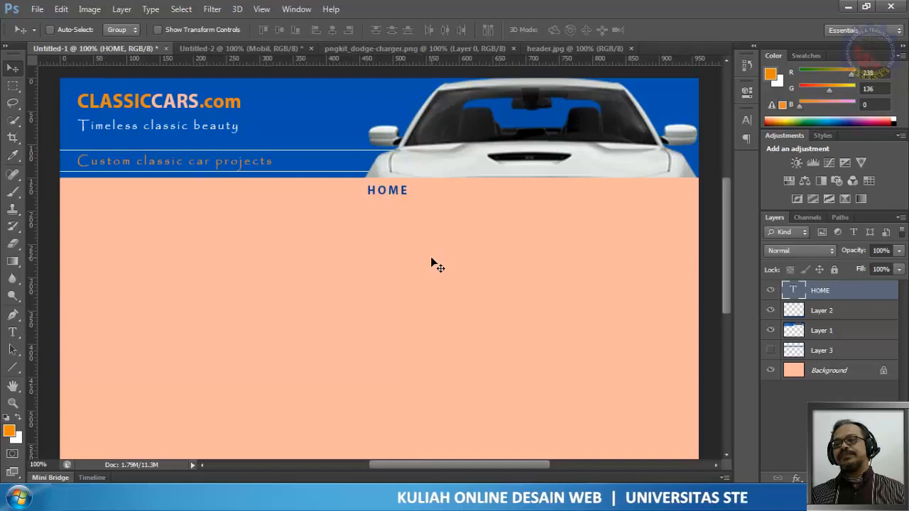
Step: Duplicate the HOME text layer within Untitled-1 and place the copy on the same line just right of HOME
right_click(821, 295)
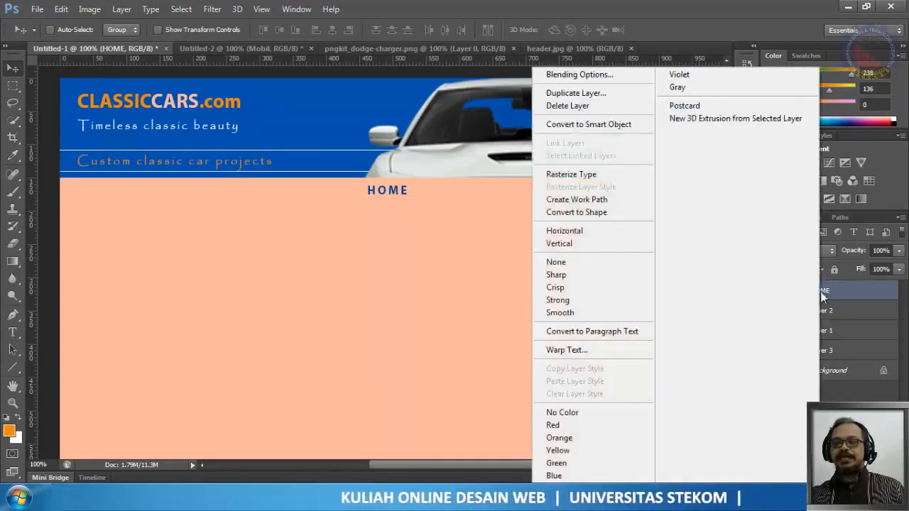
click(574, 93)
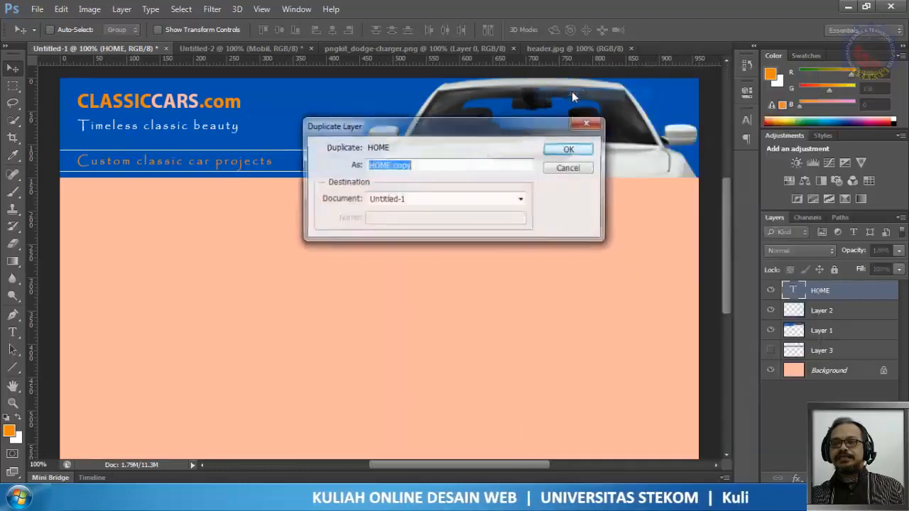
click(576, 150)
drag(394, 193, 460, 194)
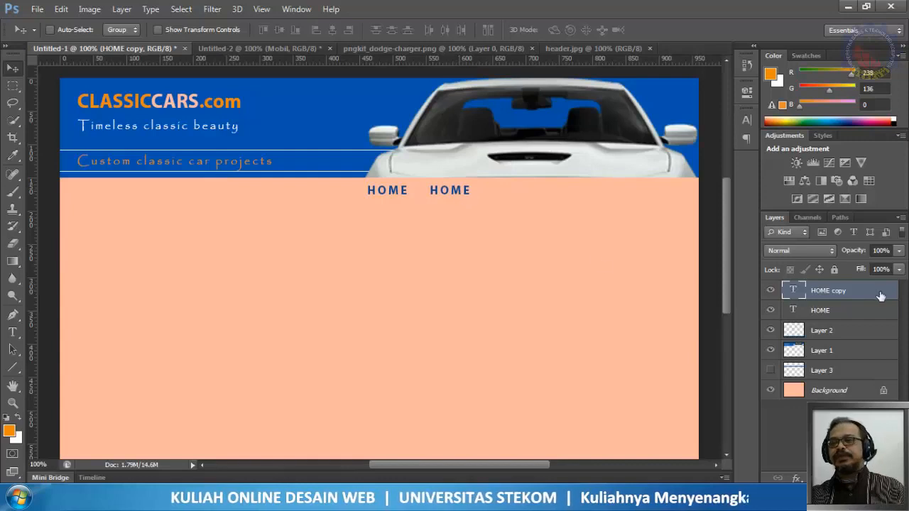
Step: Replace the wording of the duplicated HOME text with ABOUT
double_click(794, 290)
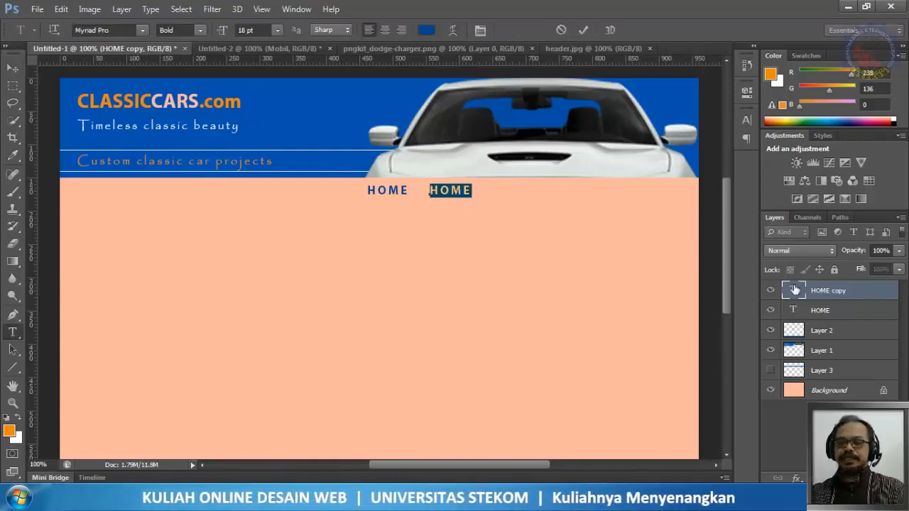
text(ABOUT)
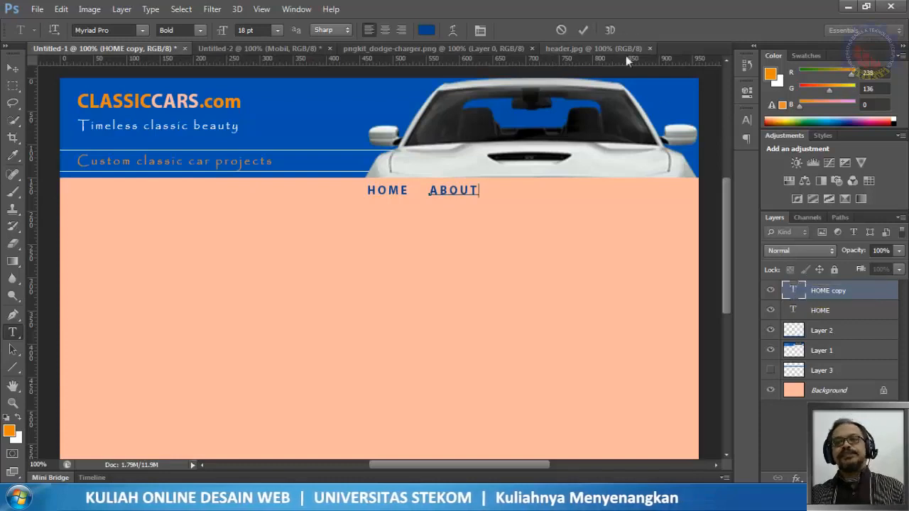
click(586, 28)
key(v)
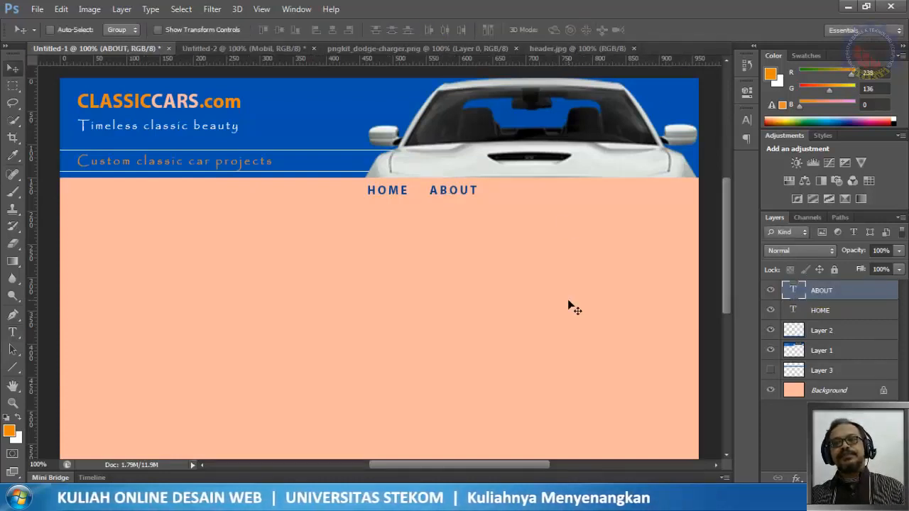
Step: Duplicate the ABOUT text layer and place the copy on the same line just right of ABOUT
right_click(817, 296)
click(572, 93)
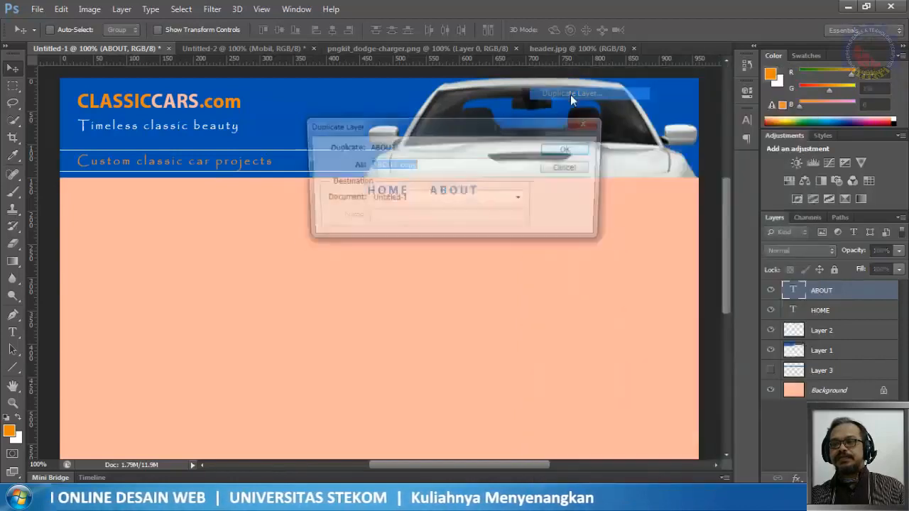
click(568, 152)
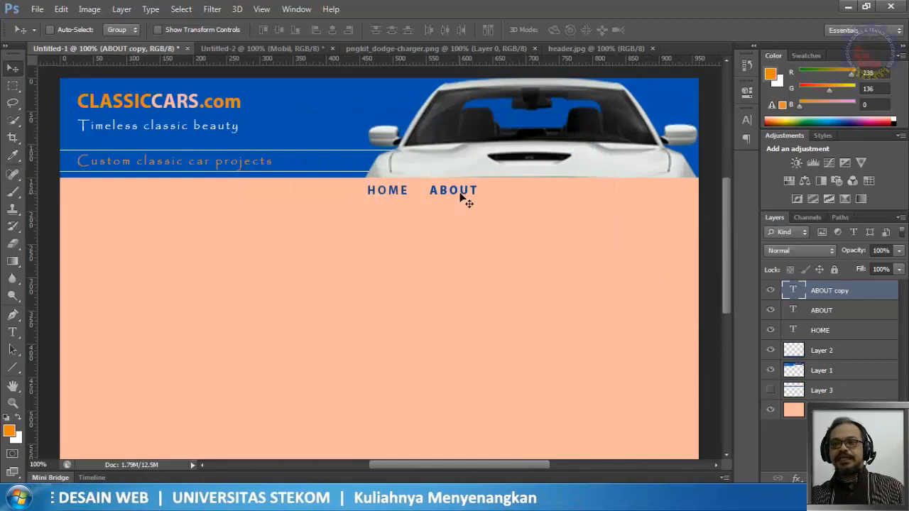
drag(457, 192, 529, 193)
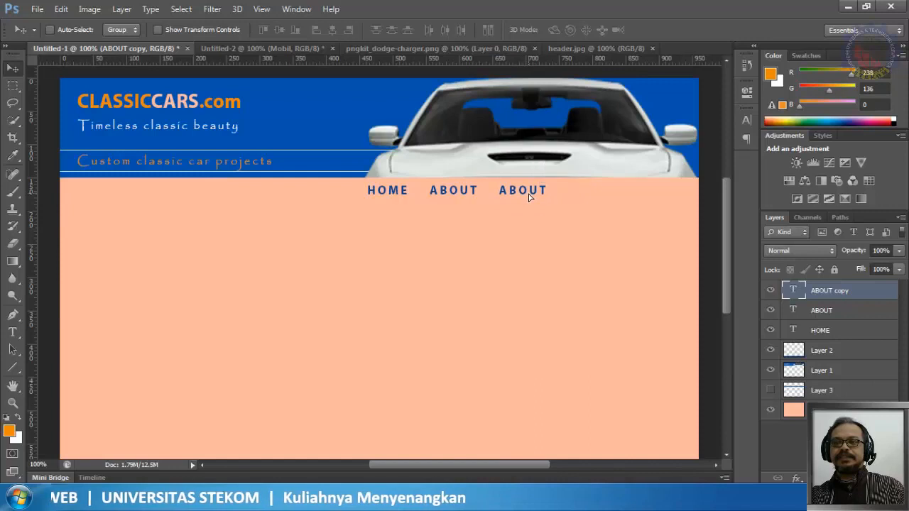
Step: Replace the wording of the duplicated ABOUT text with PROJECTS
double_click(794, 290)
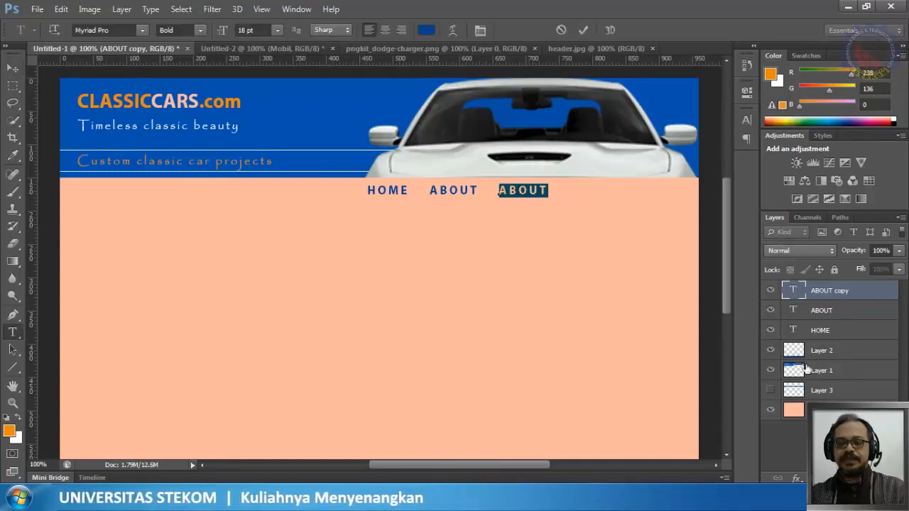
text(PROJE)
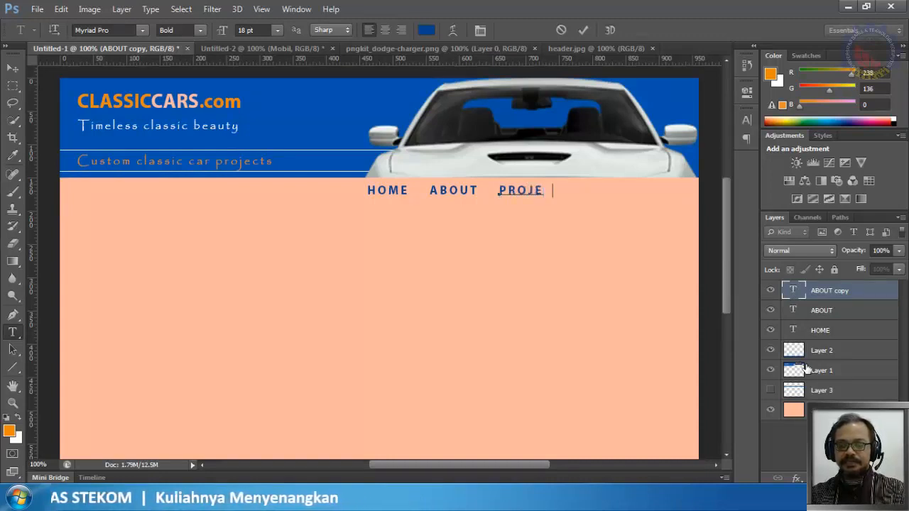
text(CTSAS)
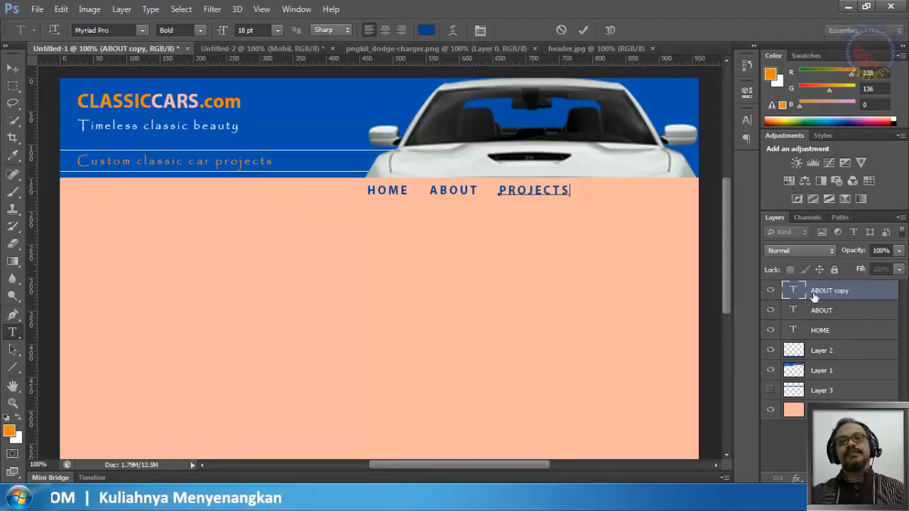
click(586, 31)
key(v)
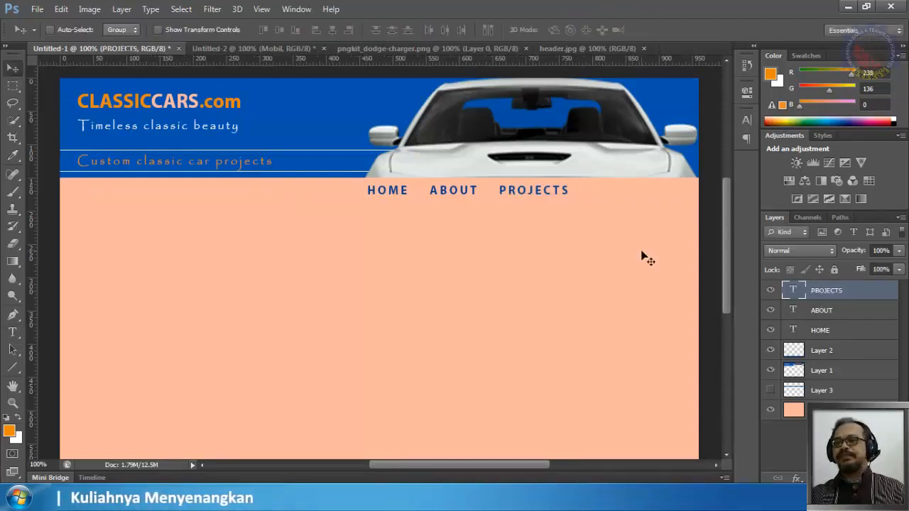
Step: Duplicate the PROJECTS text layer and place the copy on the same line just right of PROJECTS
right_click(798, 296)
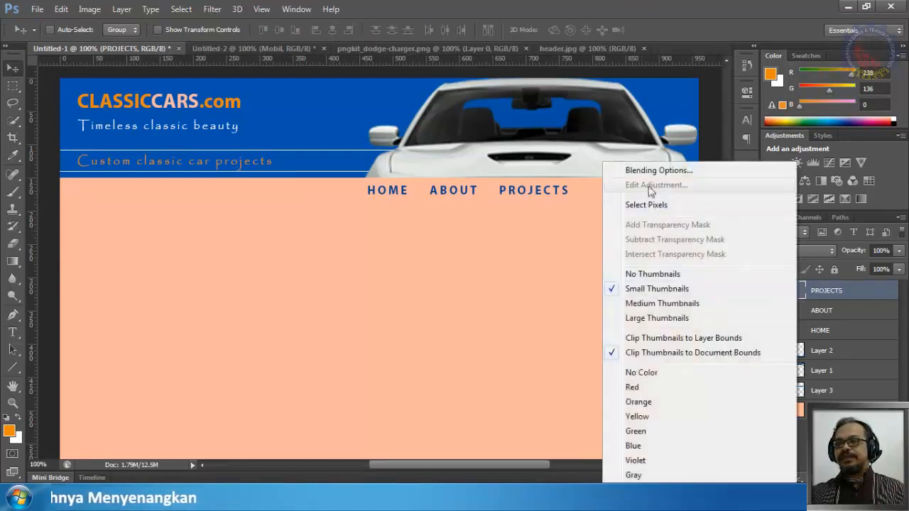
right_click(837, 289)
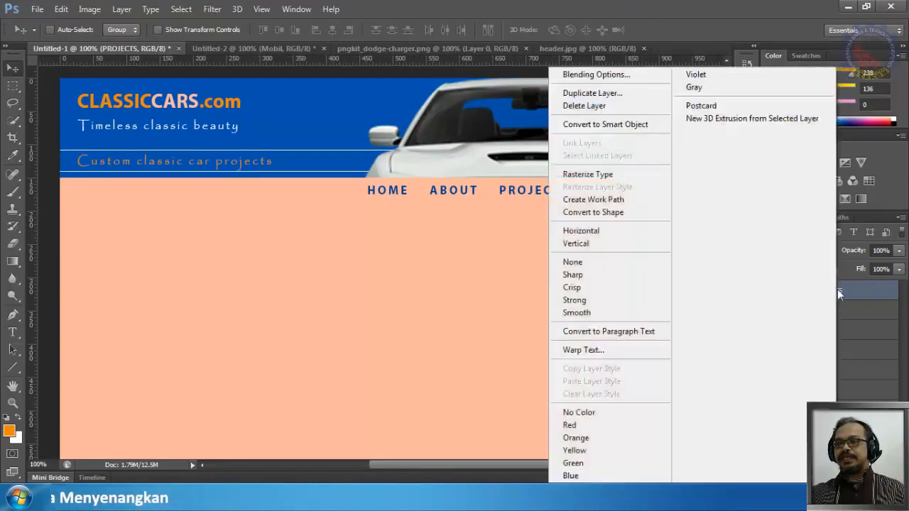
click(595, 99)
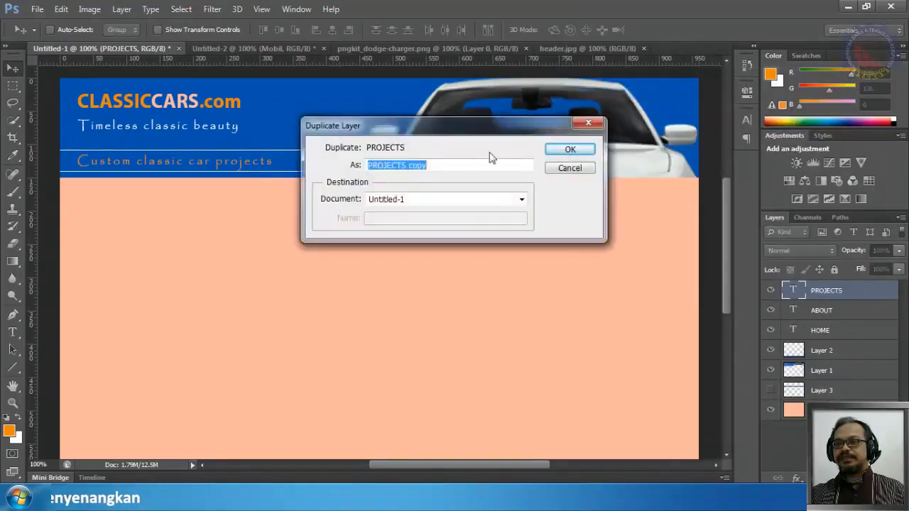
click(569, 153)
click(570, 151)
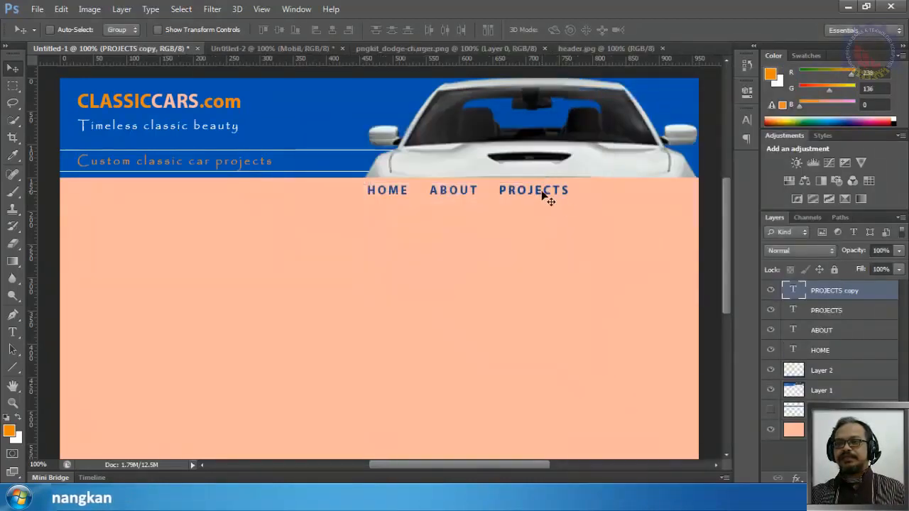
drag(544, 197, 636, 194)
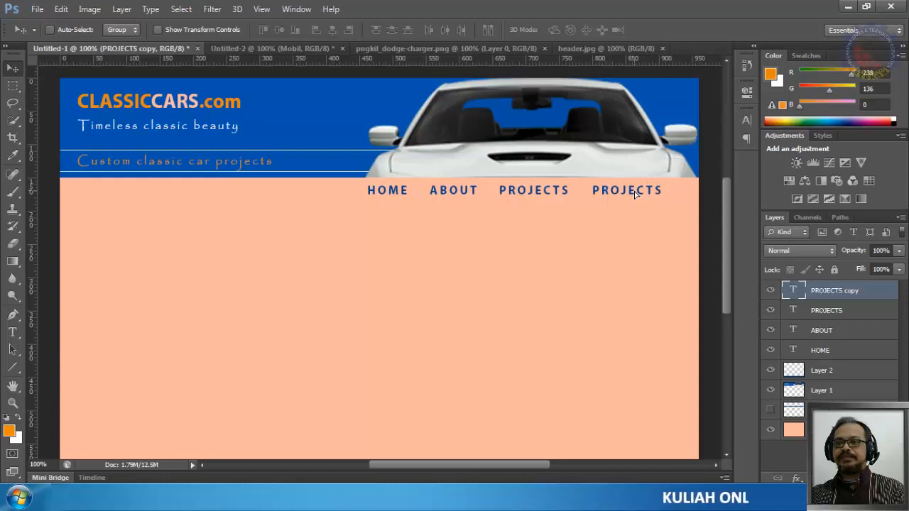
Step: Replace the wording of the duplicated PROJECTS text with CONTACT
double_click(797, 292)
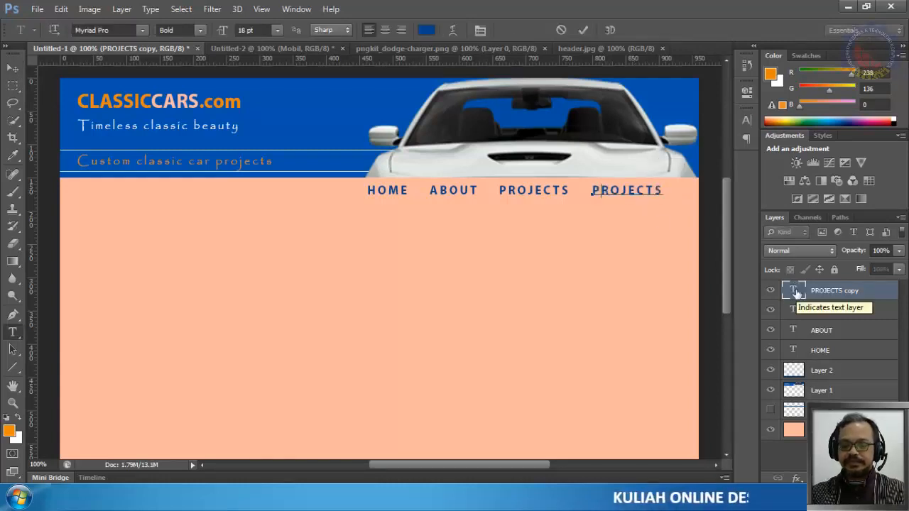
text(CONTACT)
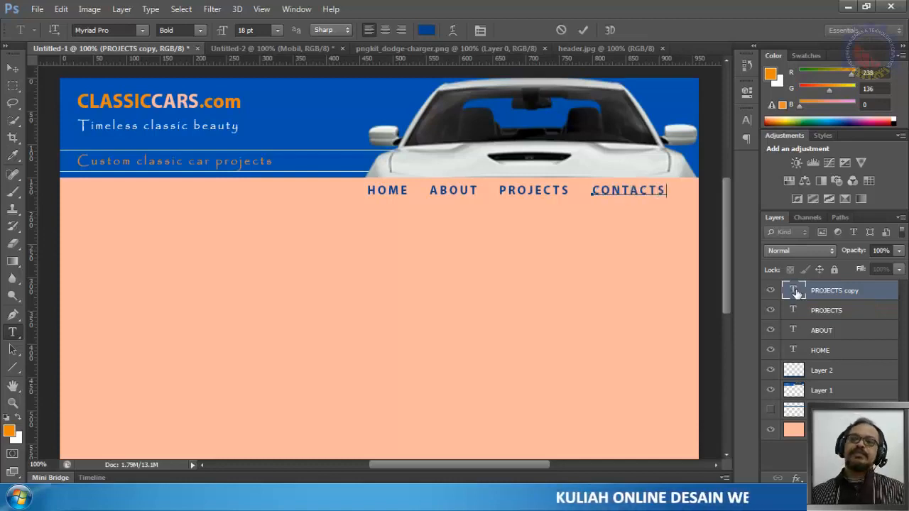
key(BackSpace)
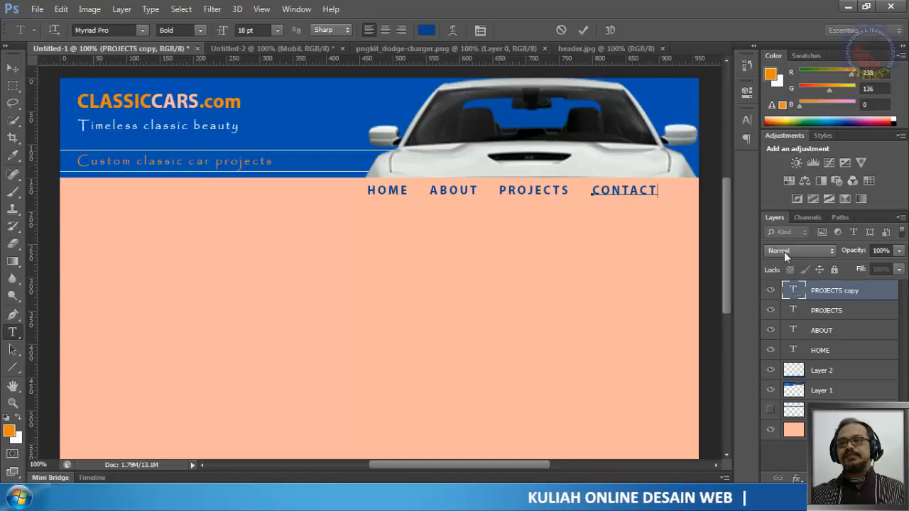
click(584, 30)
key(v)
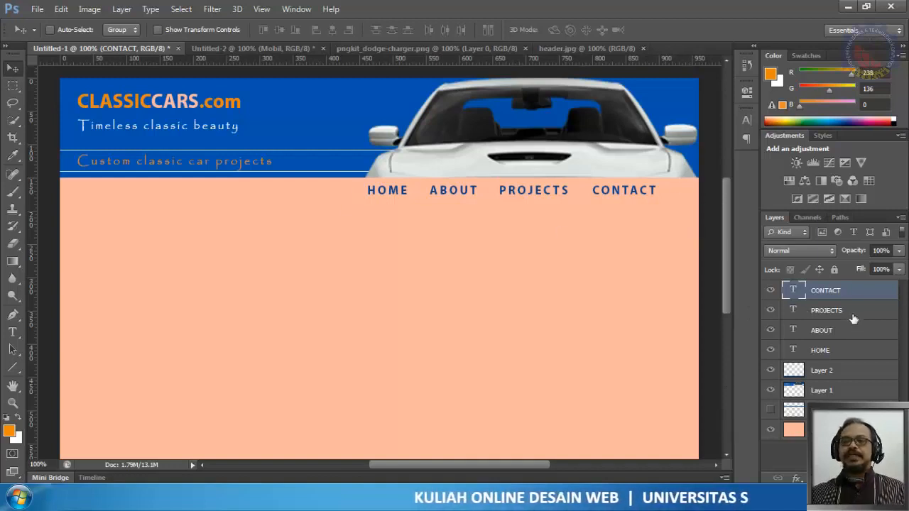
Step: Move the HOME, ABOUT, PROJECTS and CONTACT texts together towards the page's right edge and slightly lower below the header
shift+click(820, 352)
drag(627, 190, 654, 191)
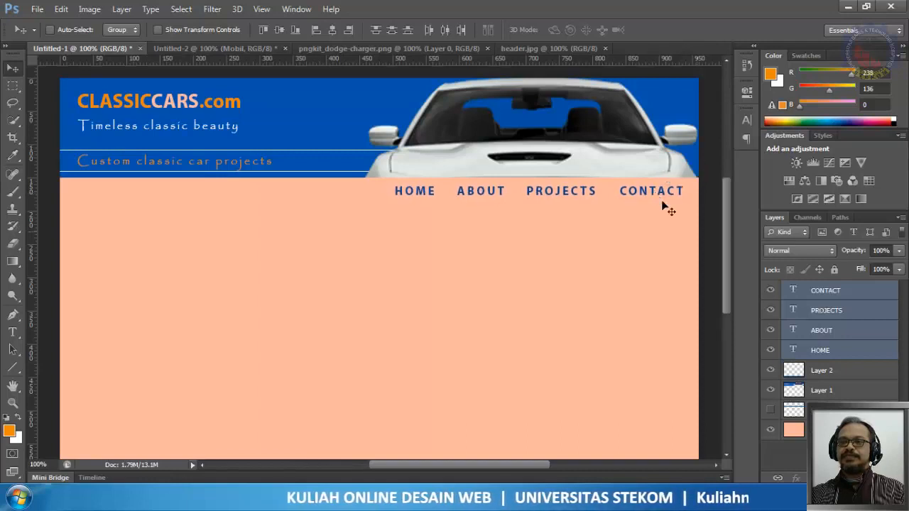
click(815, 293)
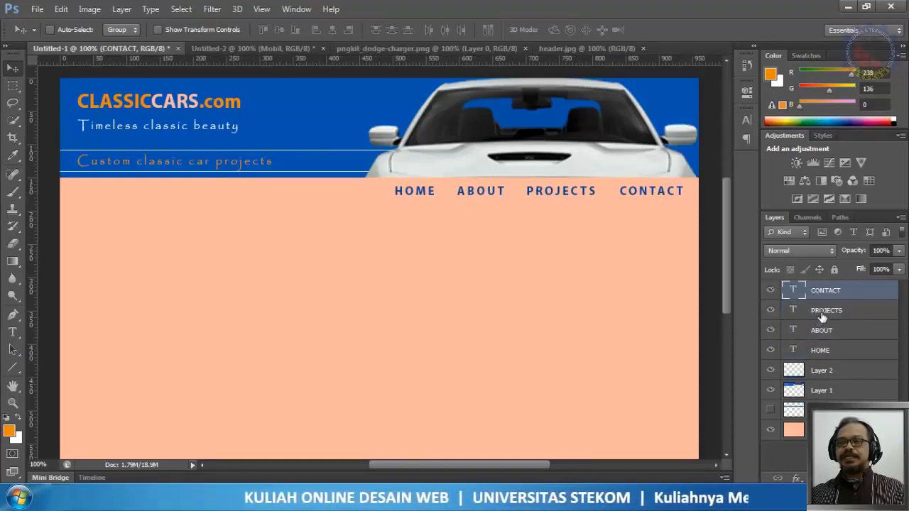
shift+click(820, 314)
shift+click(819, 330)
shift+click(818, 349)
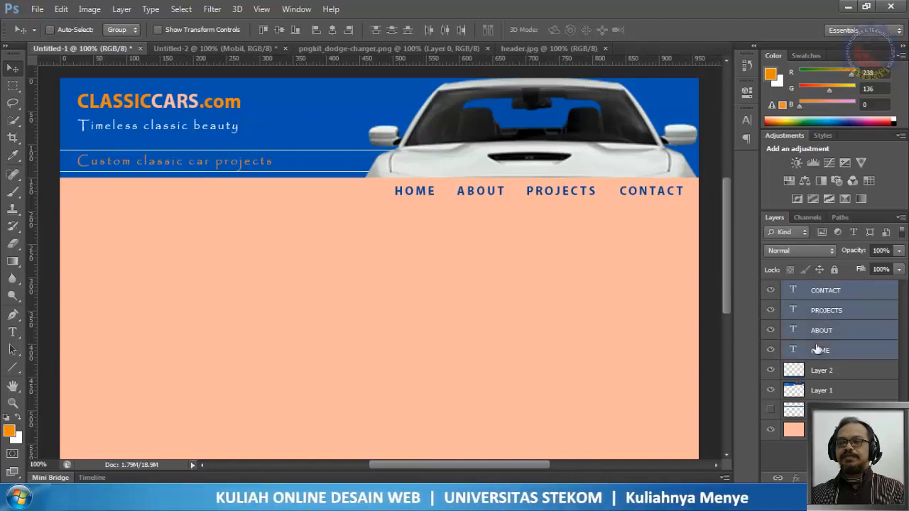
drag(578, 195, 572, 193)
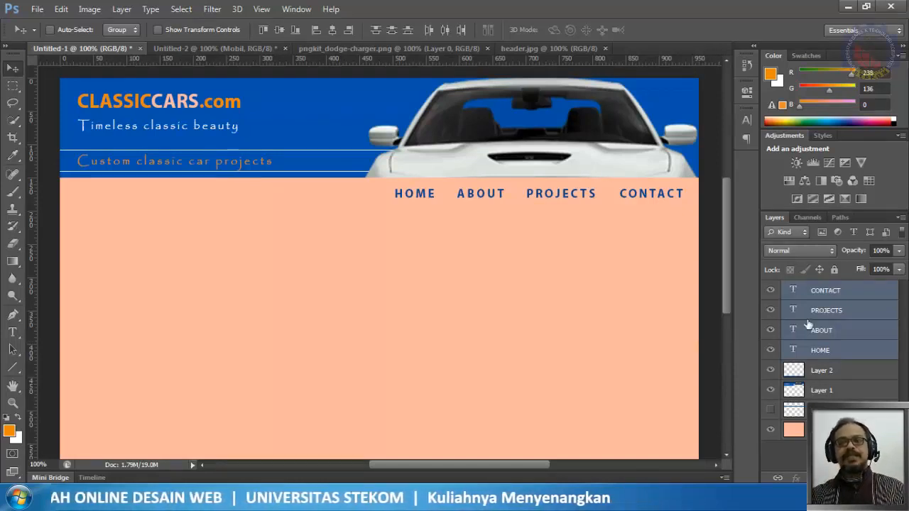
Step: Set the character tracking of the CONTACT text to 50
click(816, 292)
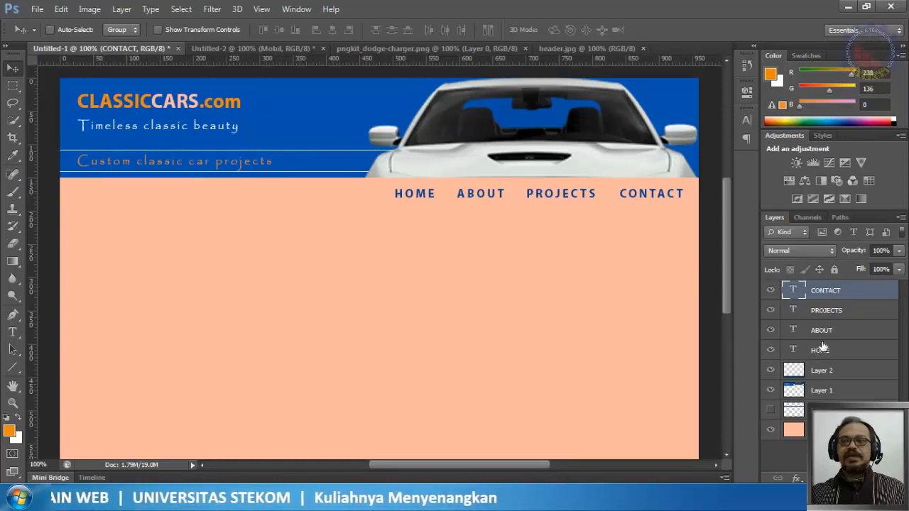
double_click(794, 291)
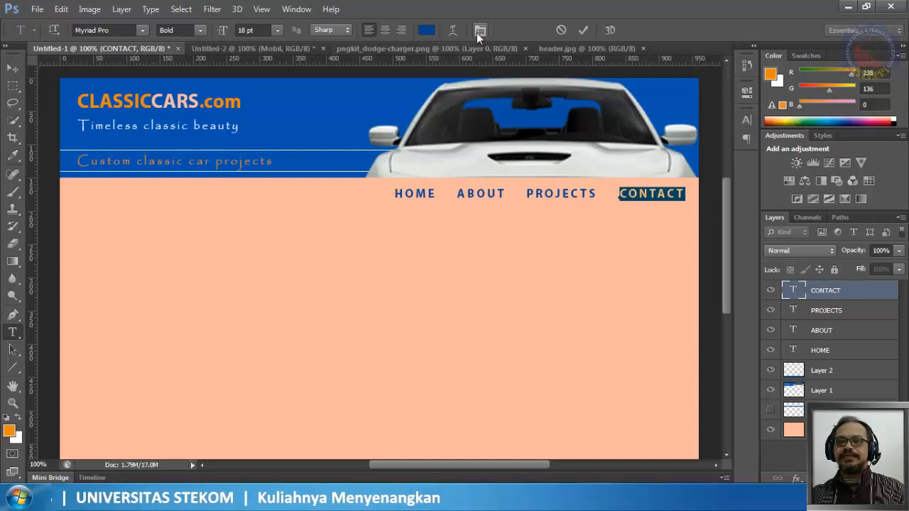
click(480, 30)
click(721, 163)
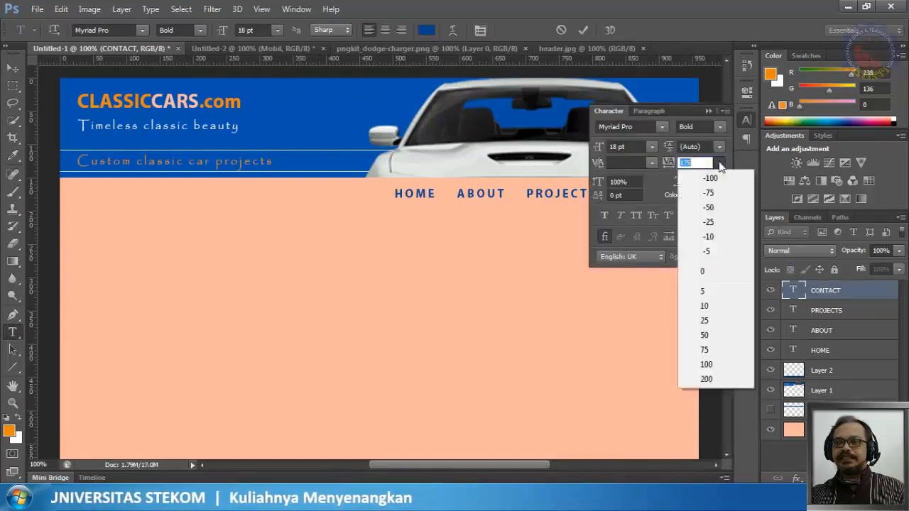
click(708, 336)
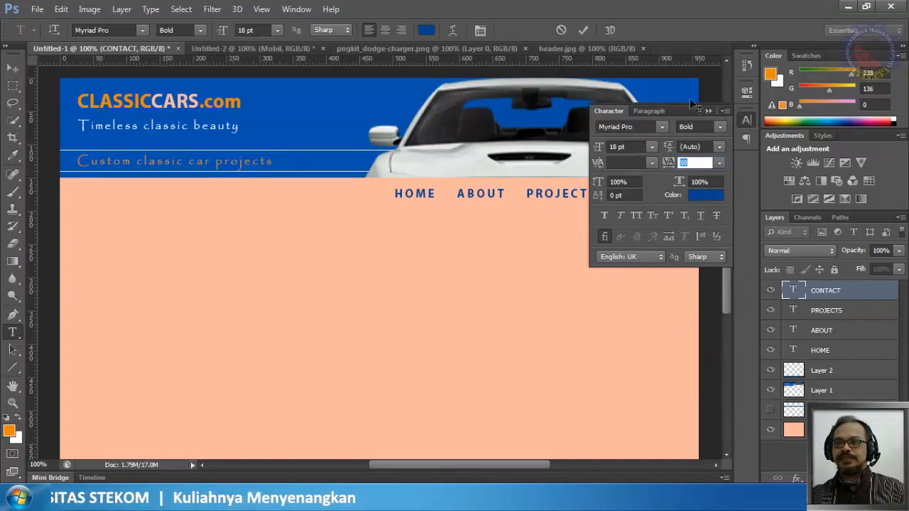
click(583, 30)
key(v)
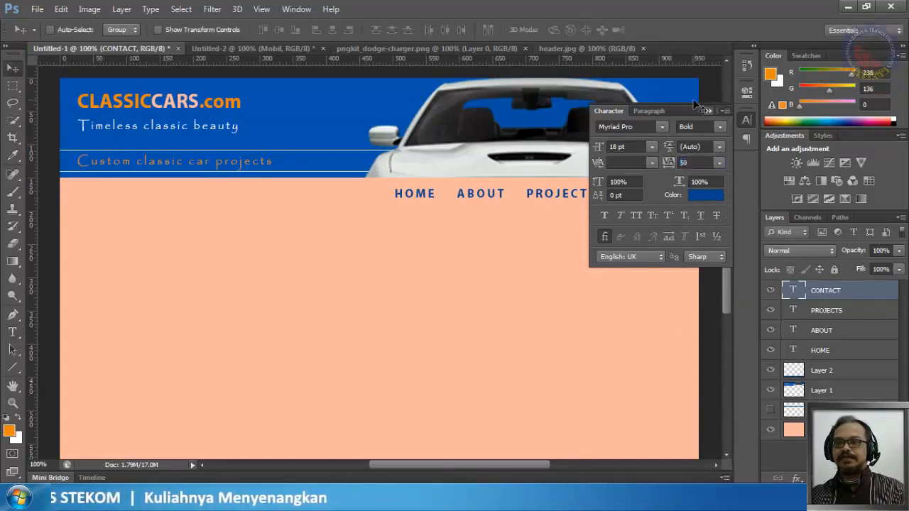
Step: Set the character tracking of the PROJECTS menu text to 50
double_click(794, 313)
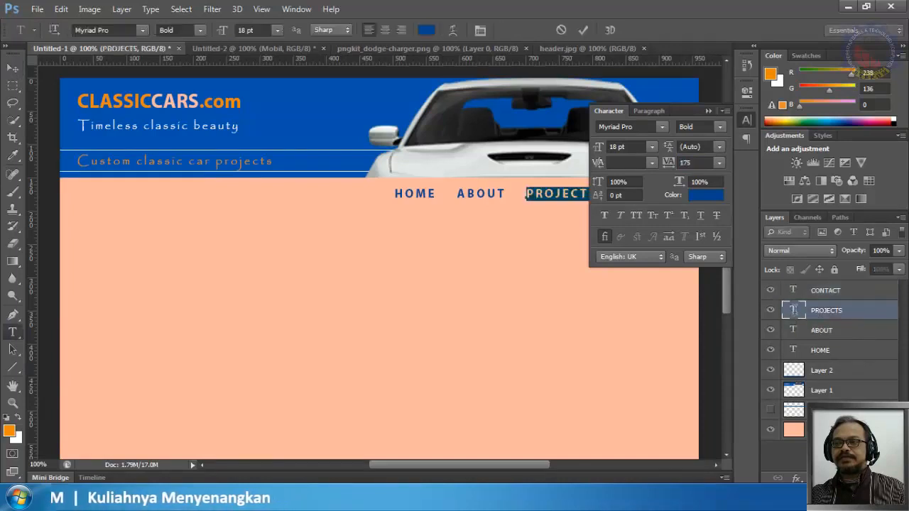
click(719, 163)
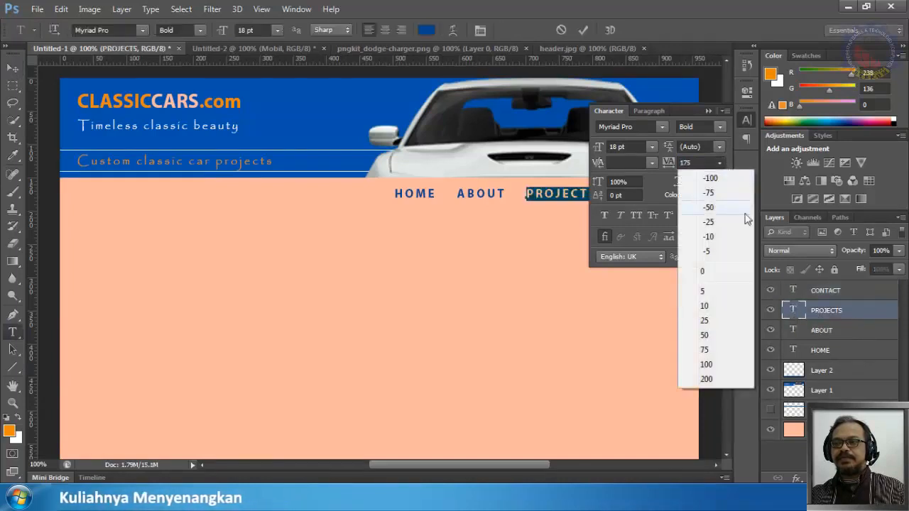
click(713, 336)
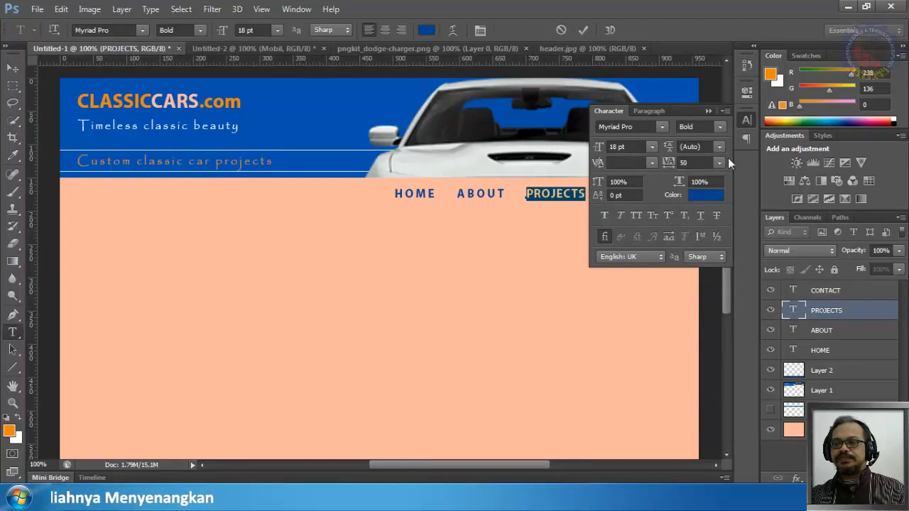
click(585, 32)
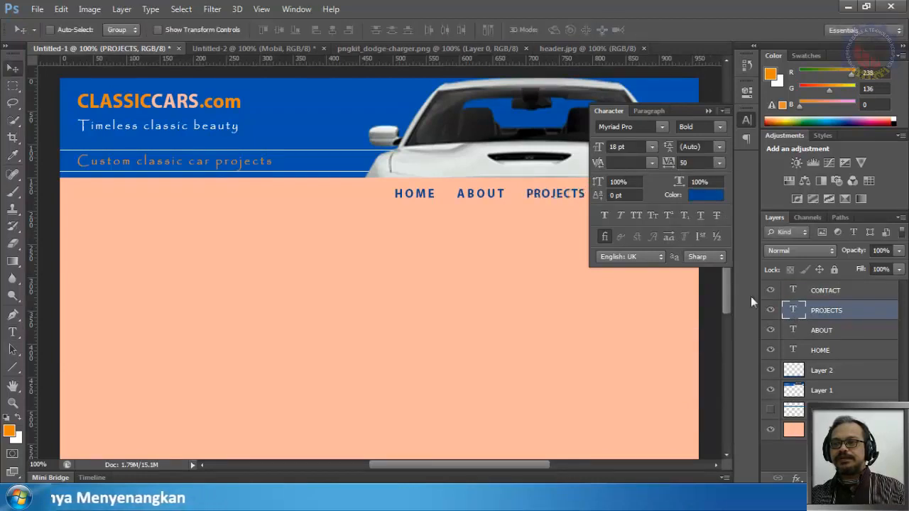
Step: Set the character tracking of the ABOUT menu text to 50
click(791, 332)
double_click(791, 333)
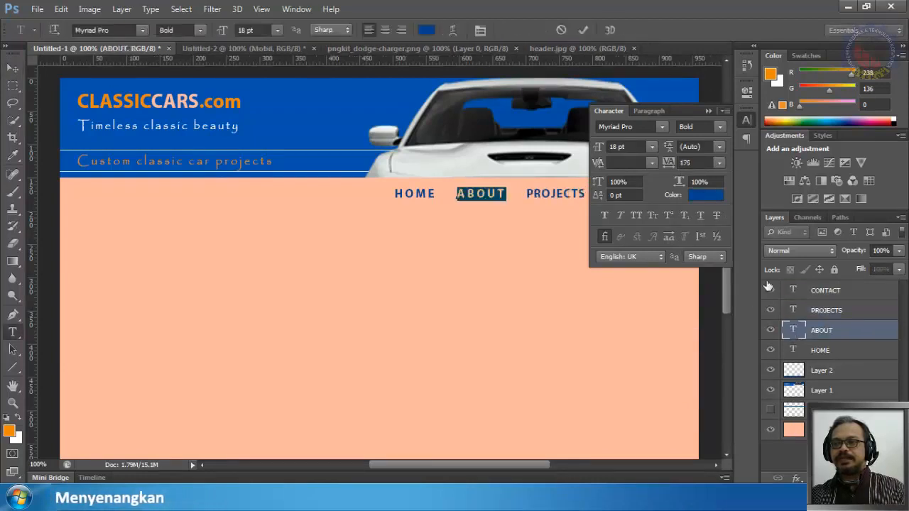
click(720, 162)
click(705, 336)
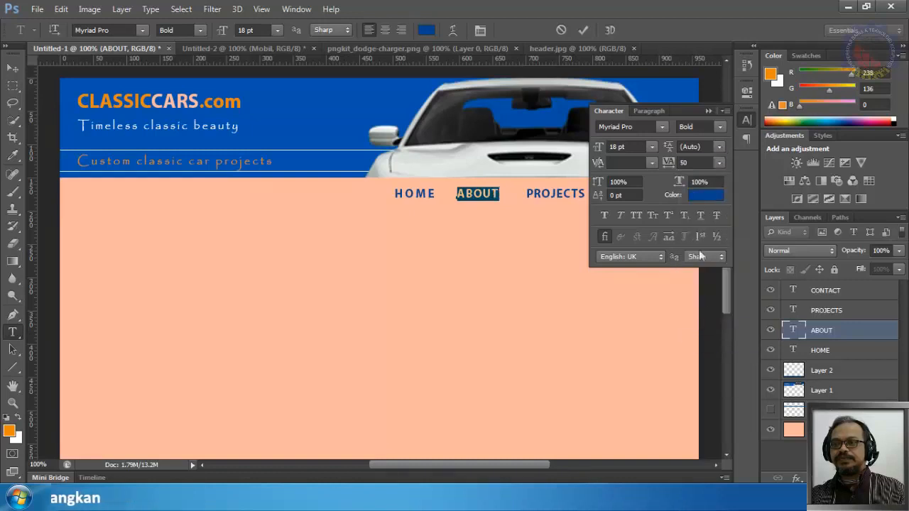
click(583, 30)
key(v)
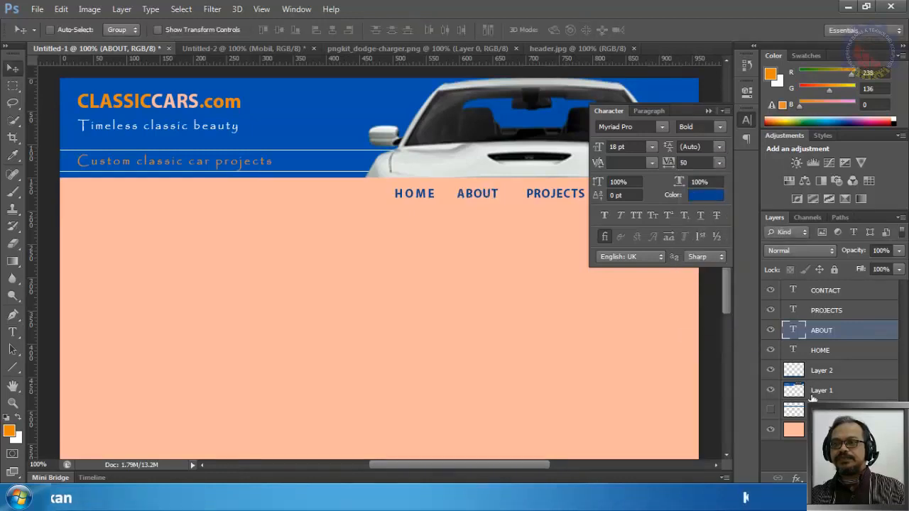
Step: Set the character tracking of the HOME menu text to 50 and collapse the character settings
double_click(792, 350)
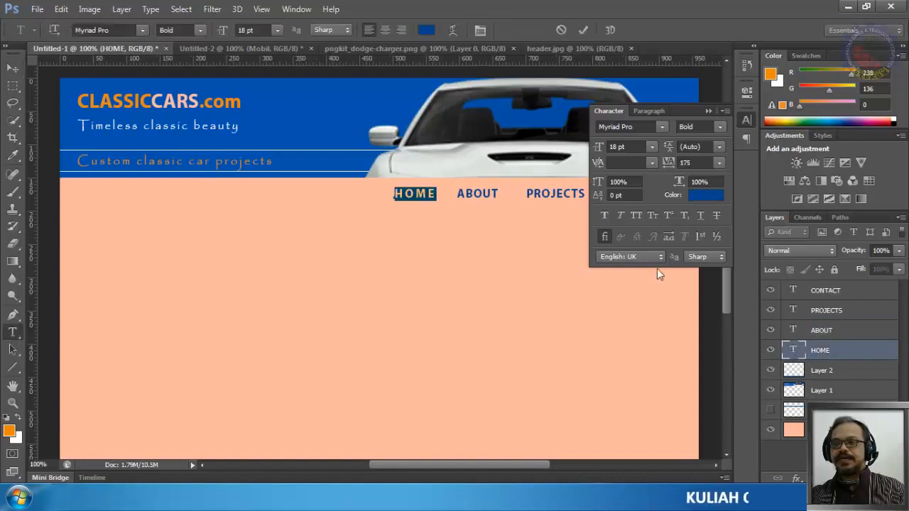
click(718, 162)
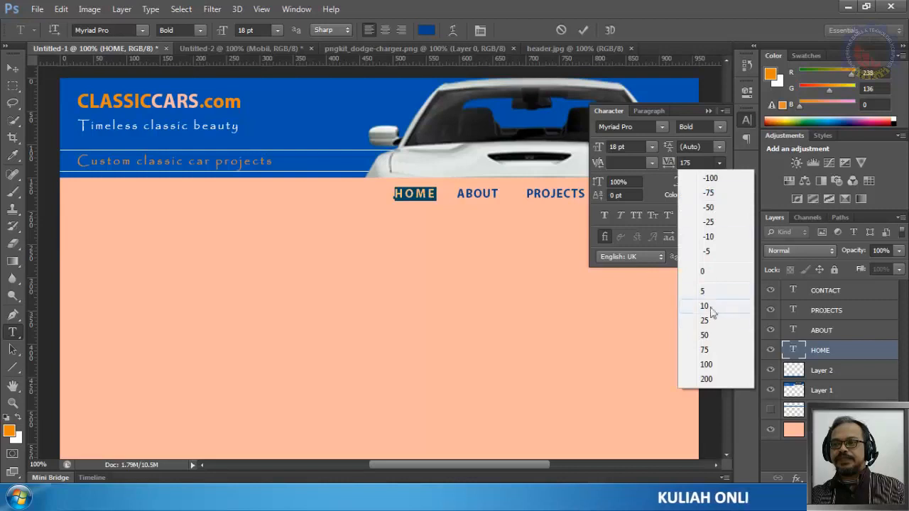
click(713, 337)
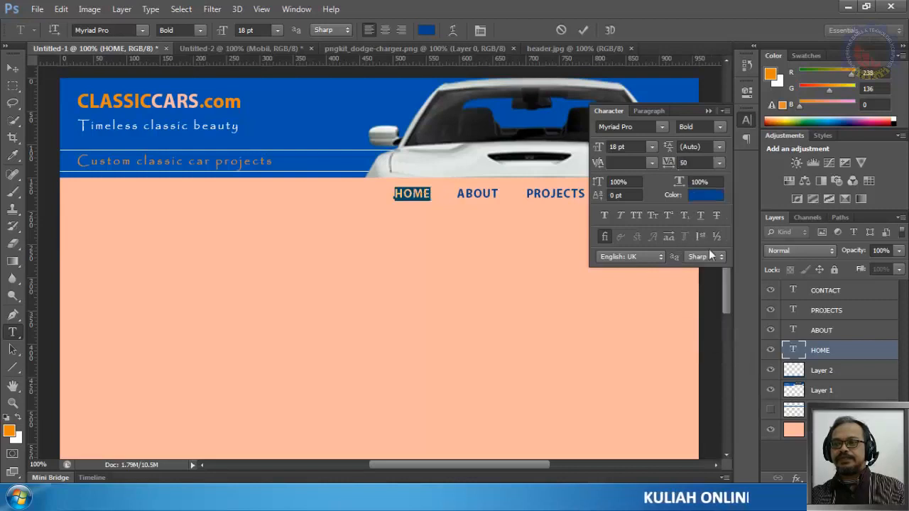
click(584, 30)
key(v)
click(745, 122)
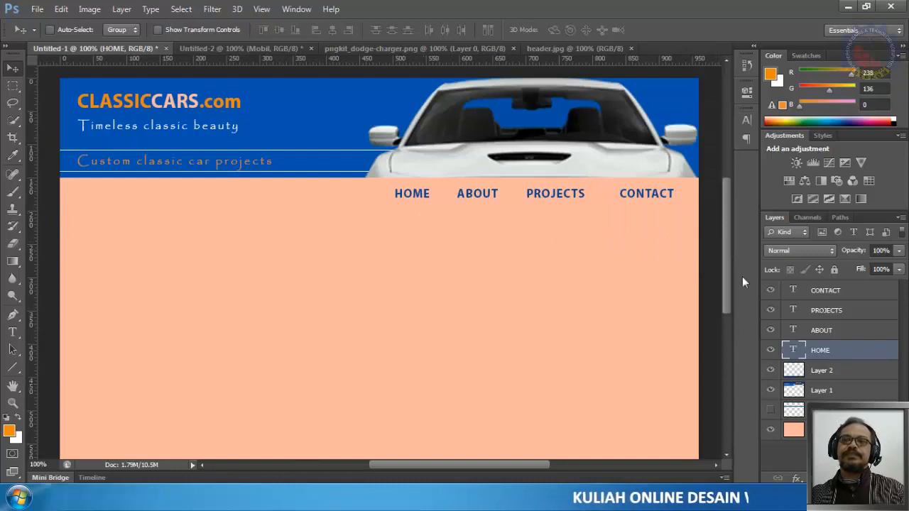
Step: Nudge the PROJECTS text about 6 px to the right, towards CONTACT
click(816, 332)
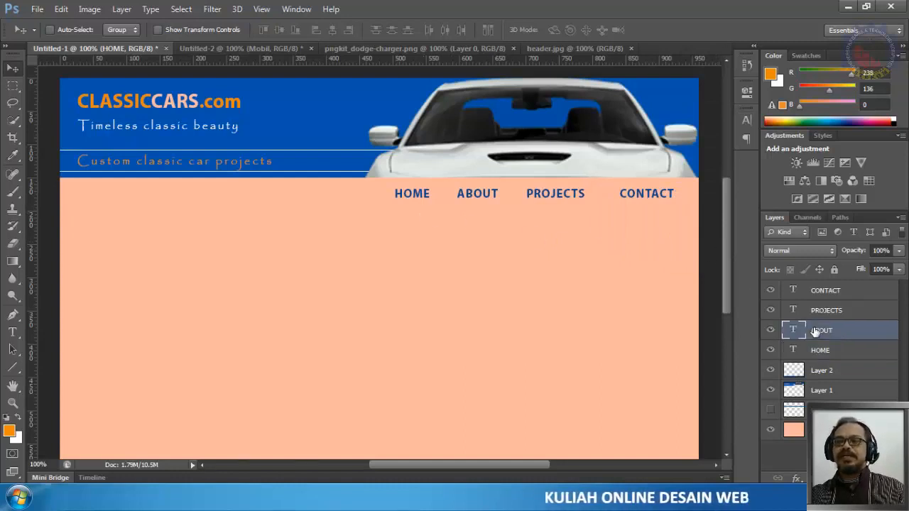
click(828, 309)
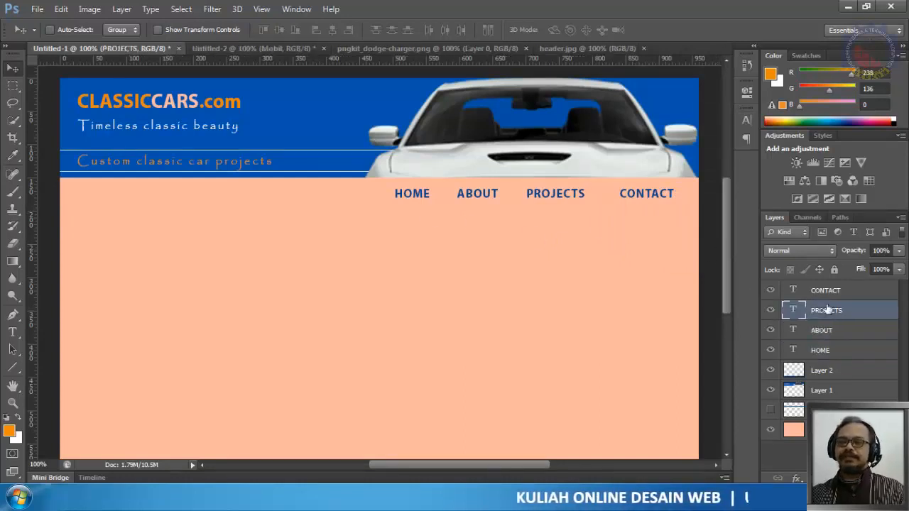
key(Right)
key(Right)
key(Right)
key(Right)
key(Right)
key(Right)
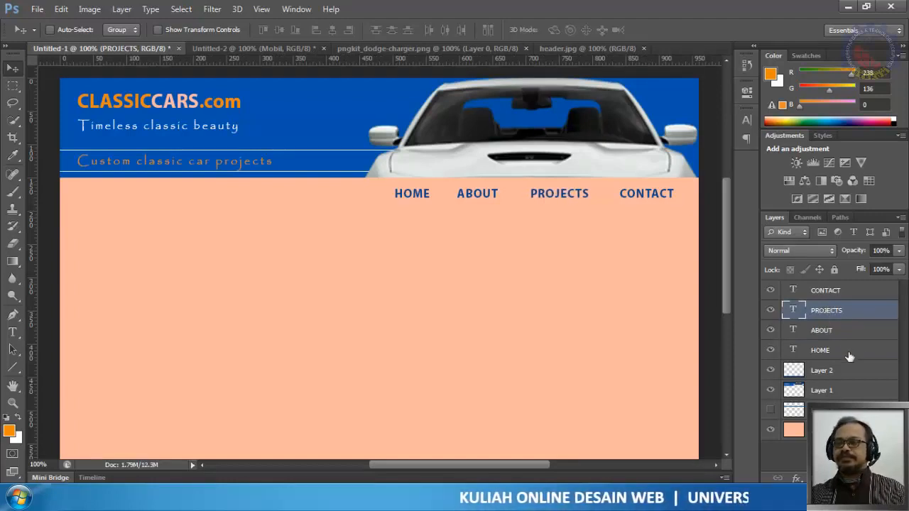
Step: Nudge the ABOUT text about 3 px to the right, away from HOME
click(817, 338)
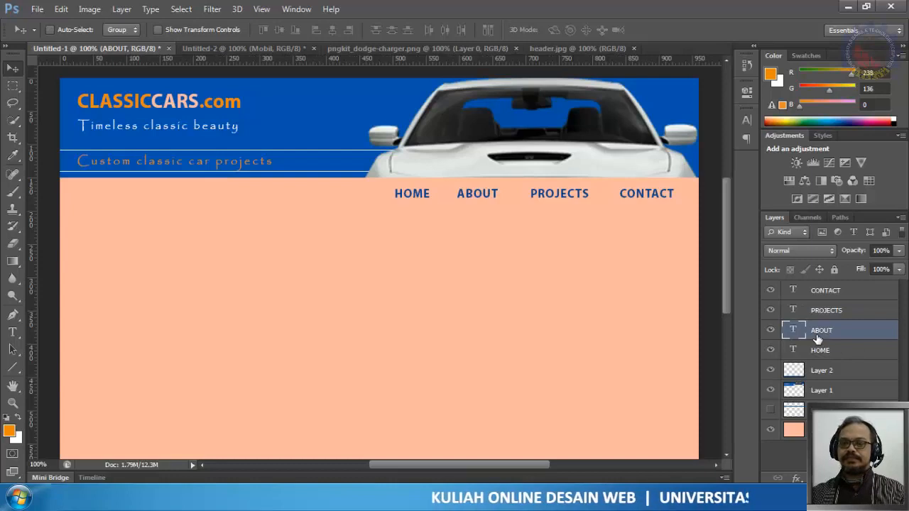
key(Right)
key(Right)
key(Right)
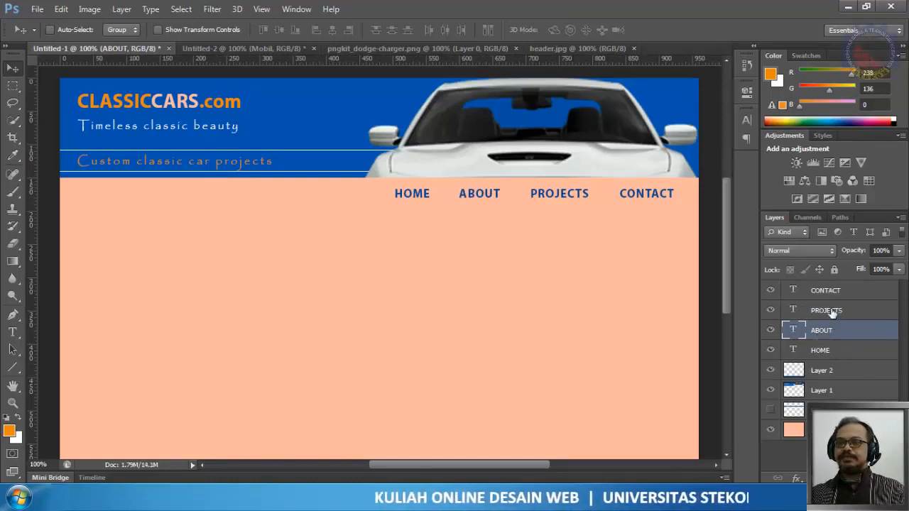
Step: Nudge the ABOUT and PROJECTS texts together about 2 px to the right to balance the menu spacing
shift+click(832, 313)
key(Right)
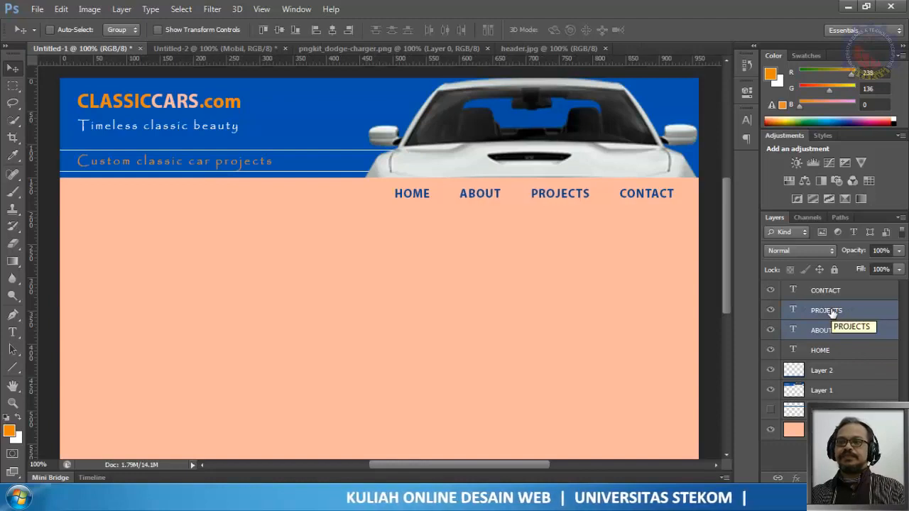
key(Right)
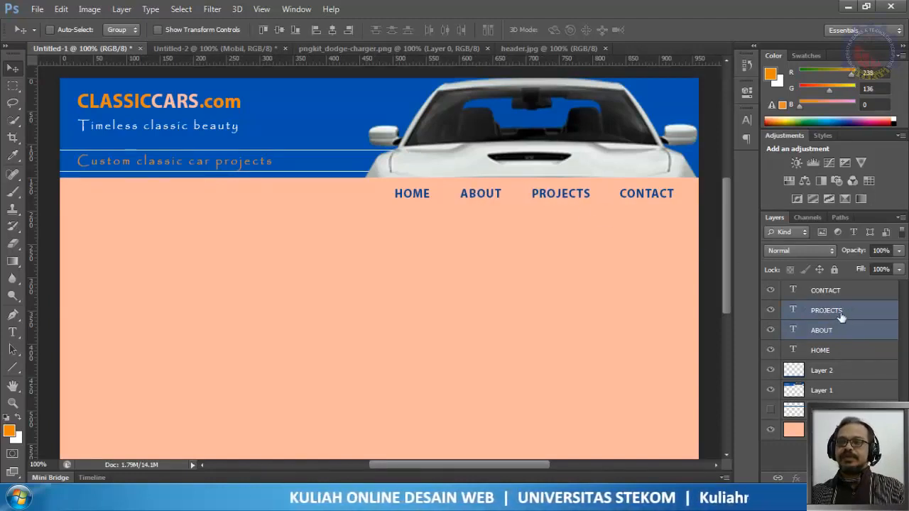
click(841, 317)
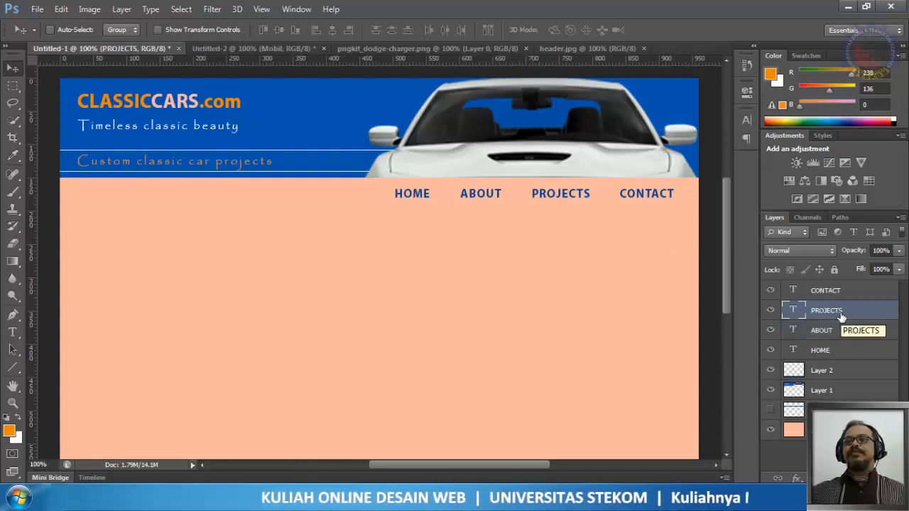
key(Right)
key(Left)
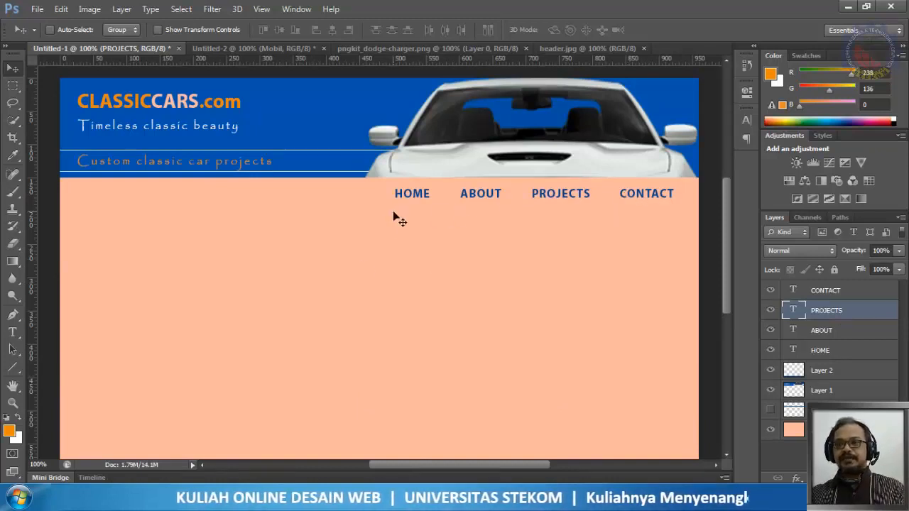
Step: Reduce the font size of the HOME and ABOUT menu texts to 14 pt
double_click(793, 350)
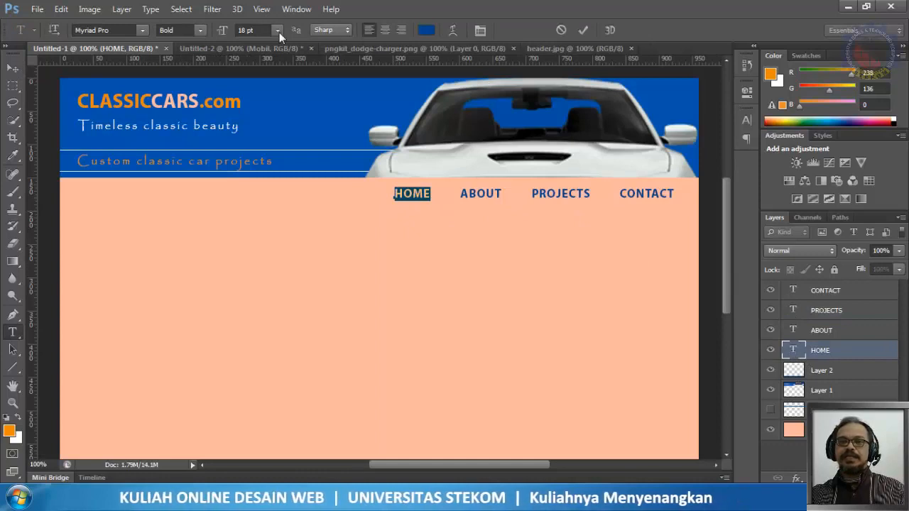
click(278, 31)
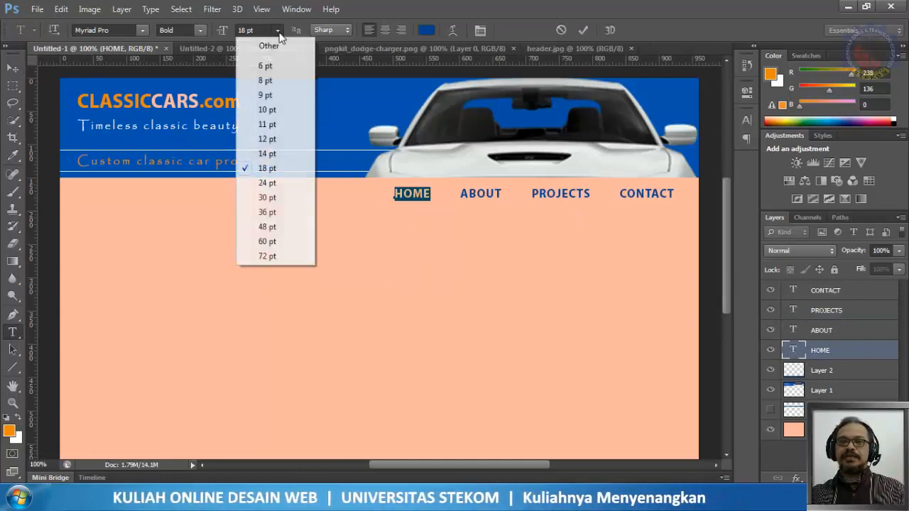
click(267, 154)
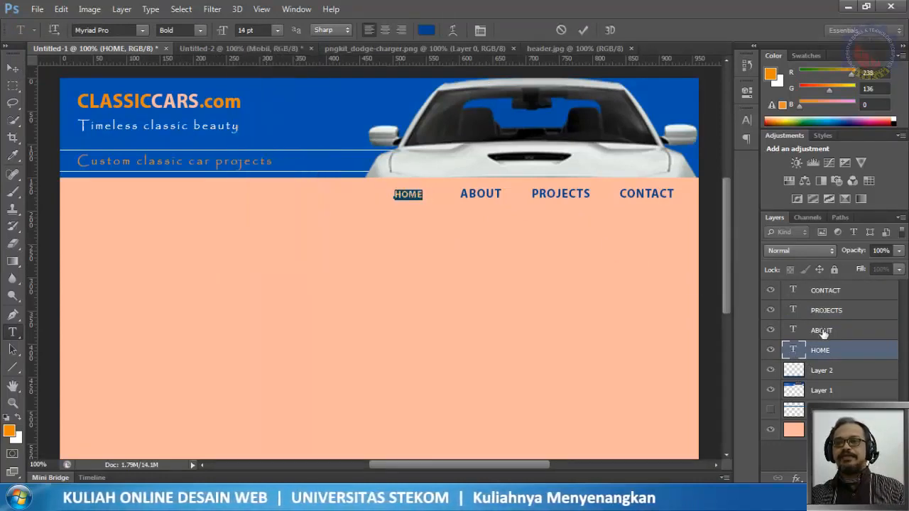
double_click(794, 331)
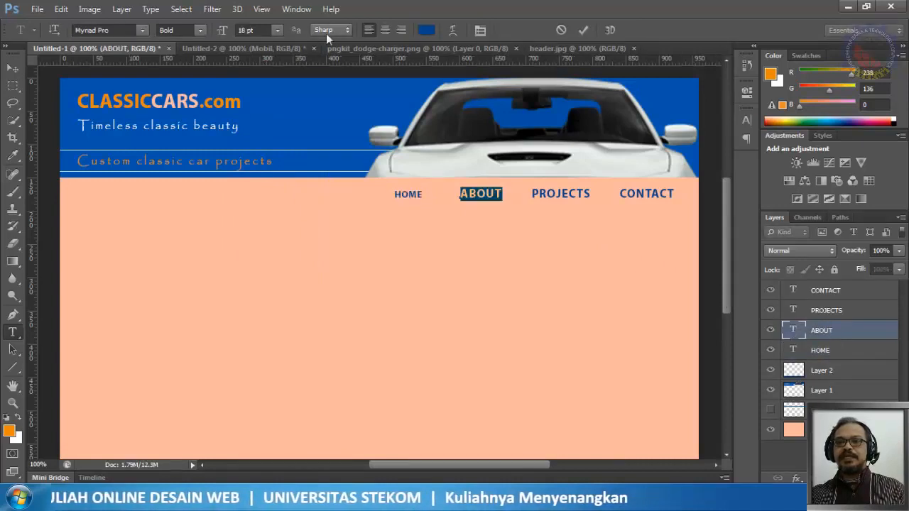
click(277, 31)
click(267, 155)
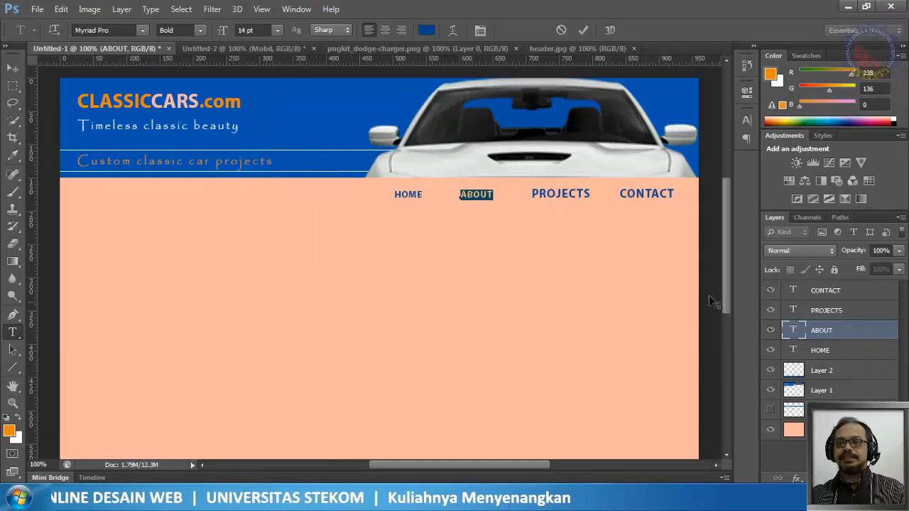
Step: Reduce the font size of the PROJECTS and CONTACT menu texts to 14 pt
double_click(793, 311)
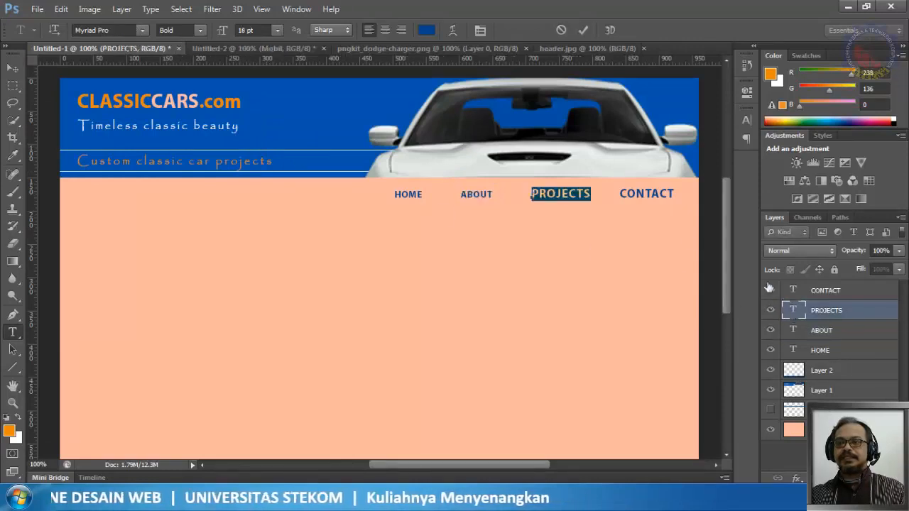
click(276, 31)
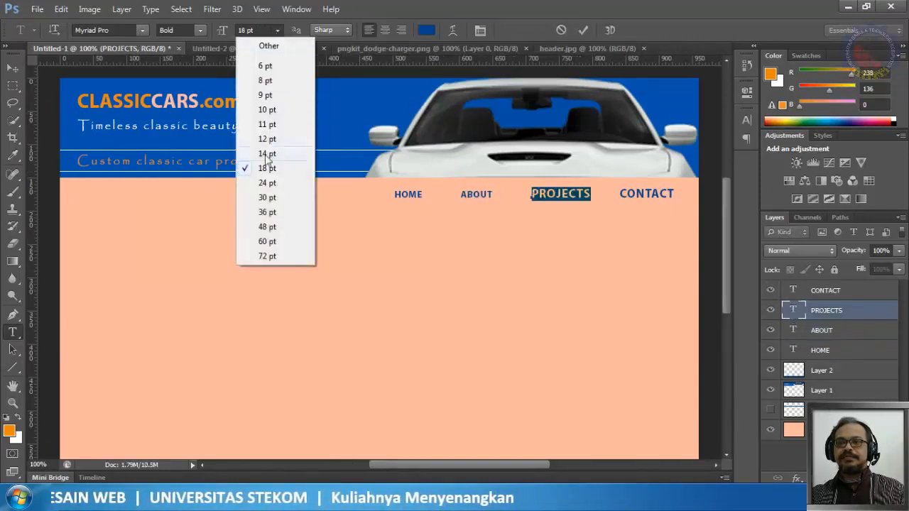
click(268, 155)
double_click(796, 289)
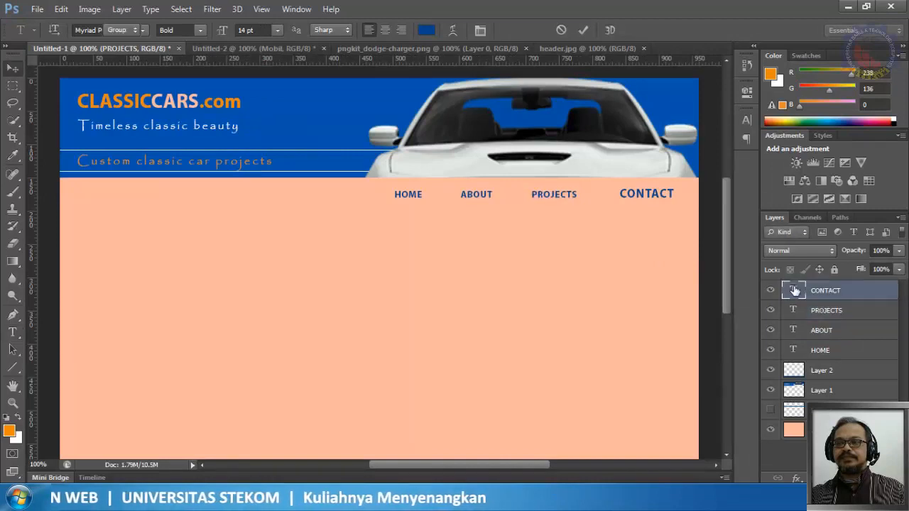
click(274, 30)
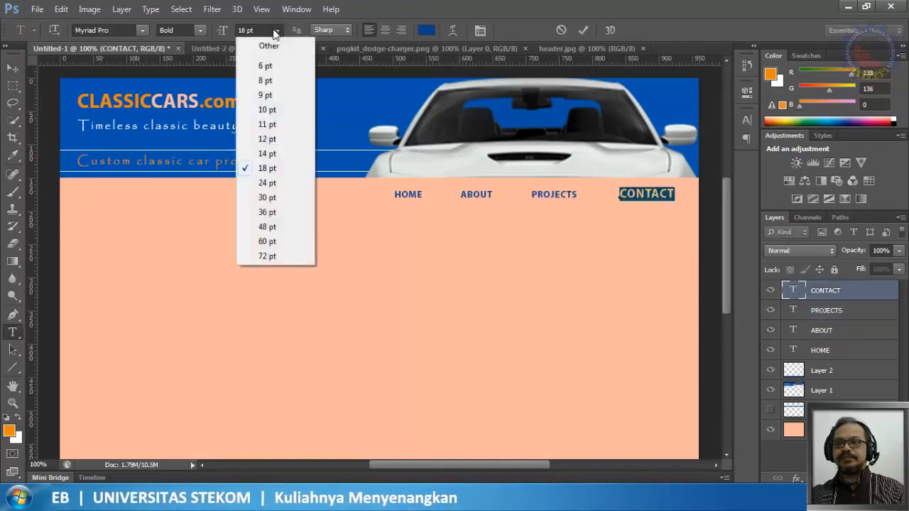
click(264, 149)
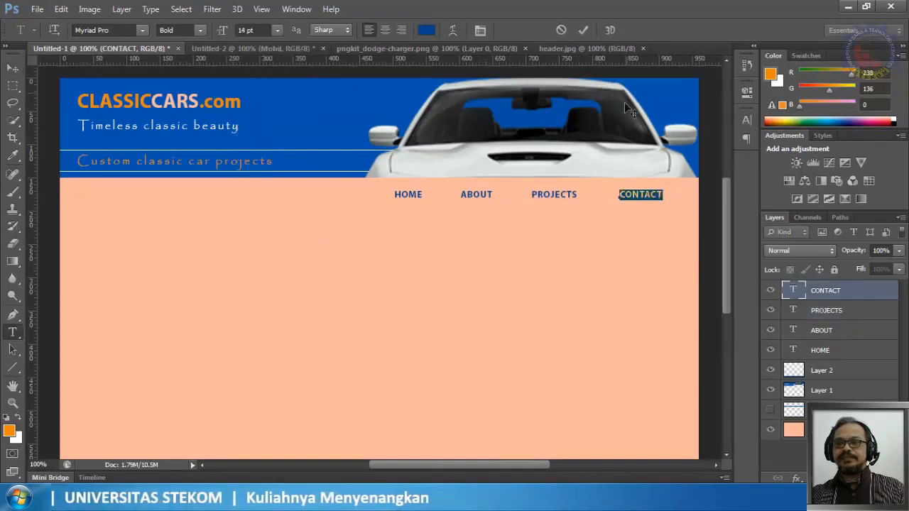
click(584, 30)
key(v)
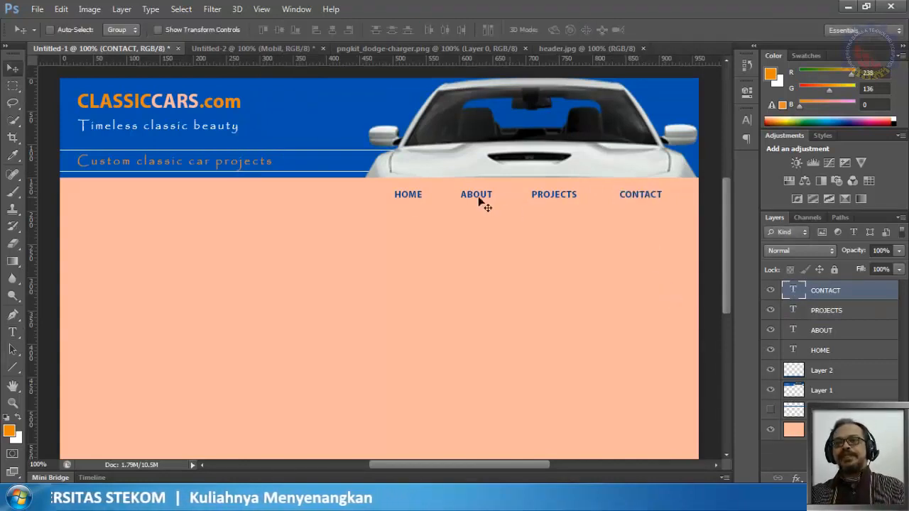
Step: Move the PROJECTS text slightly left and the CONTACT text about 17 px left to even out the menu spacing
click(830, 314)
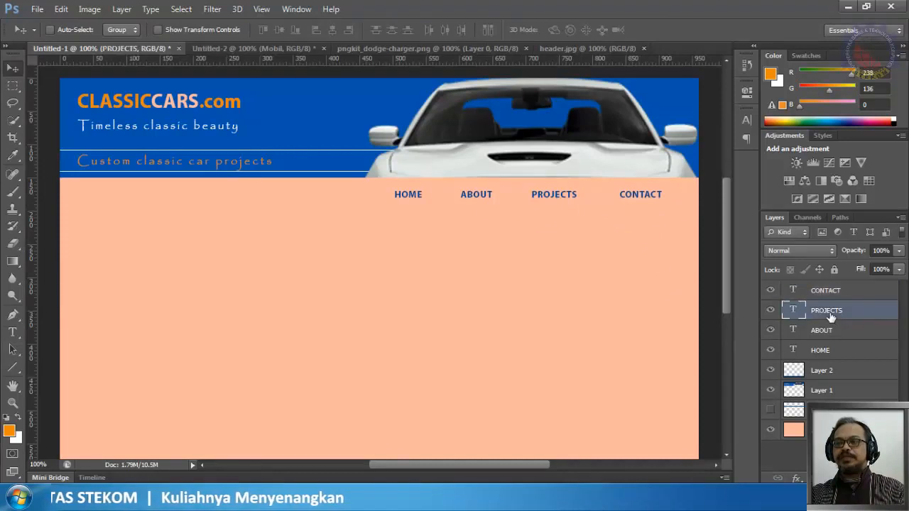
mouse_move(563, 199)
mouse_down()
mouse_move(570, 196)
mouse_move(552, 195)
mouse_move(560, 198)
mouse_up()
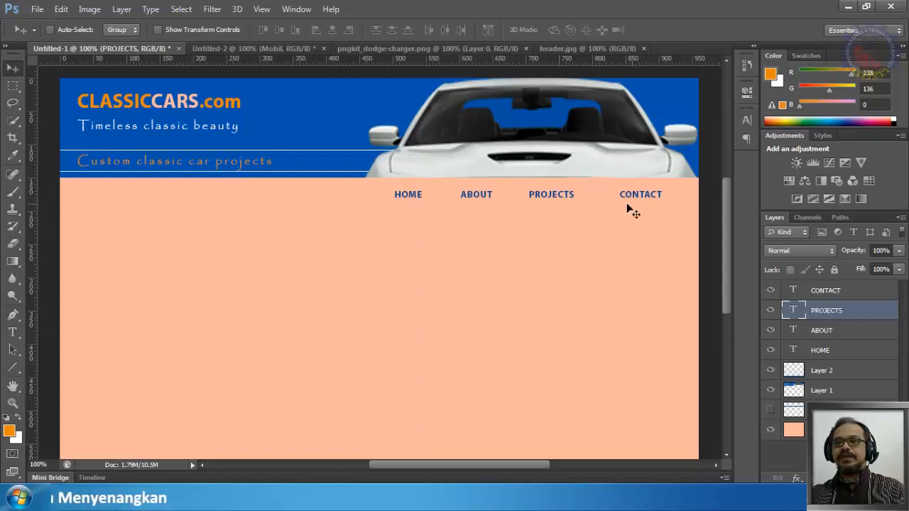
click(820, 298)
drag(634, 196, 620, 197)
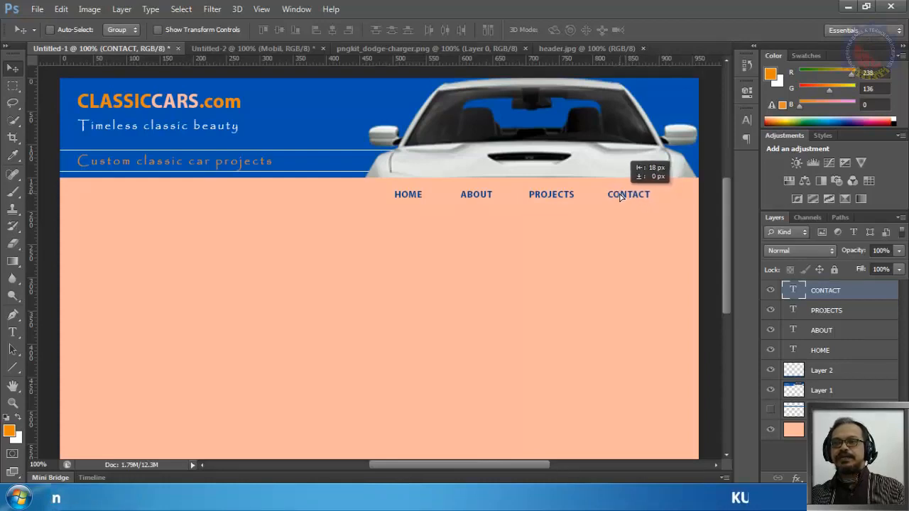
drag(620, 197, 621, 197)
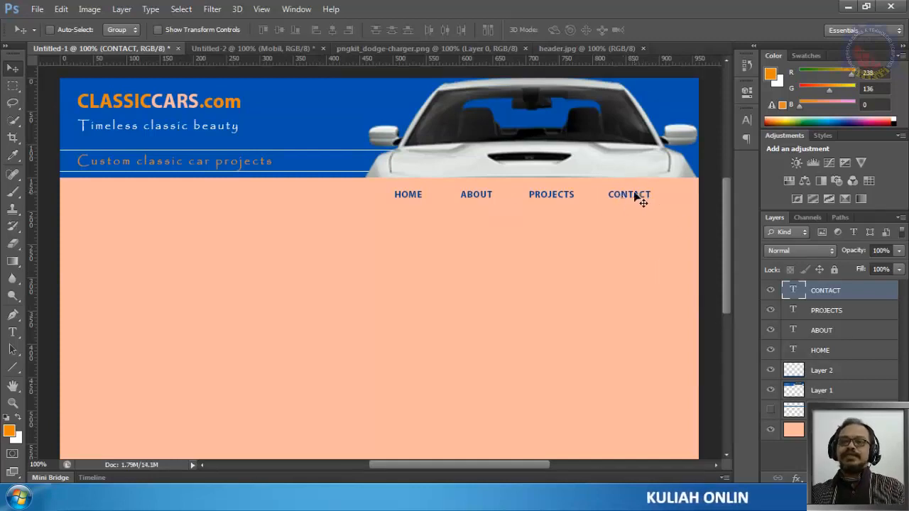
Step: Shift the CONTACT text about 3 px left in fine nudges to even out its gap from PROJECTS
drag(634, 194, 630, 194)
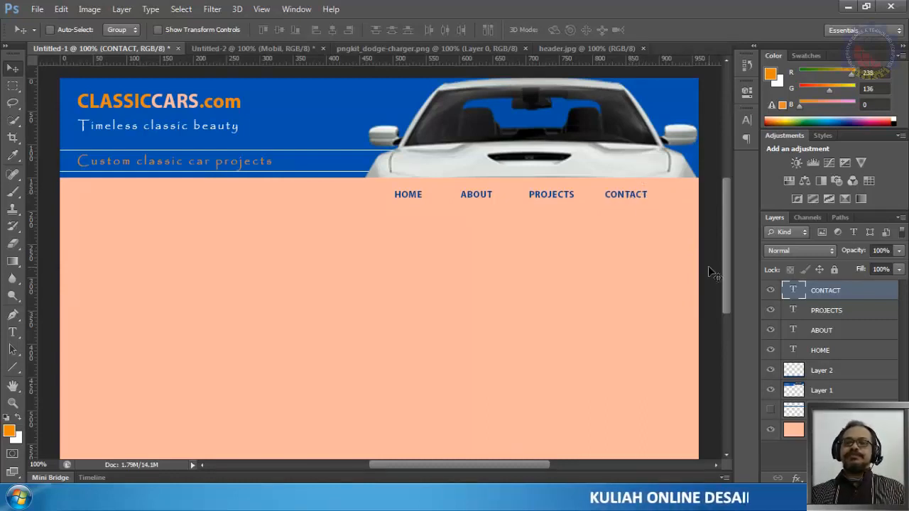
key(Right)
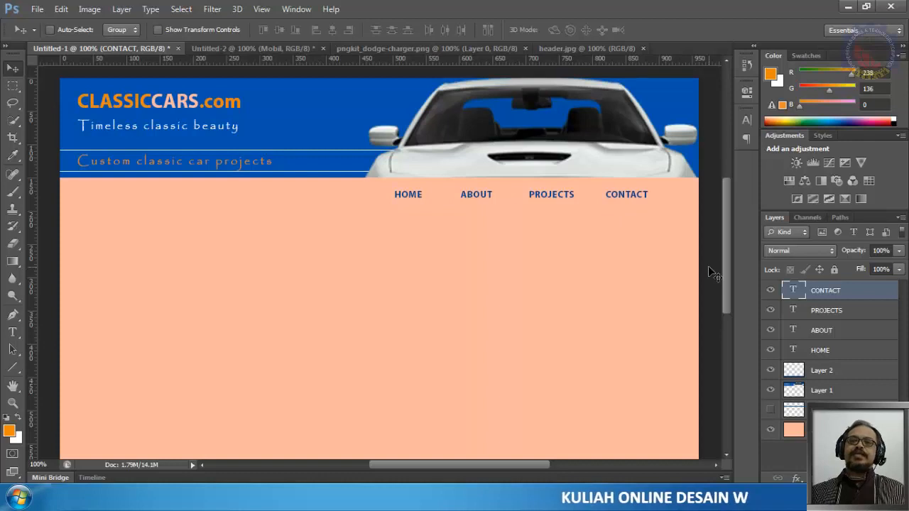
shift+click(831, 313)
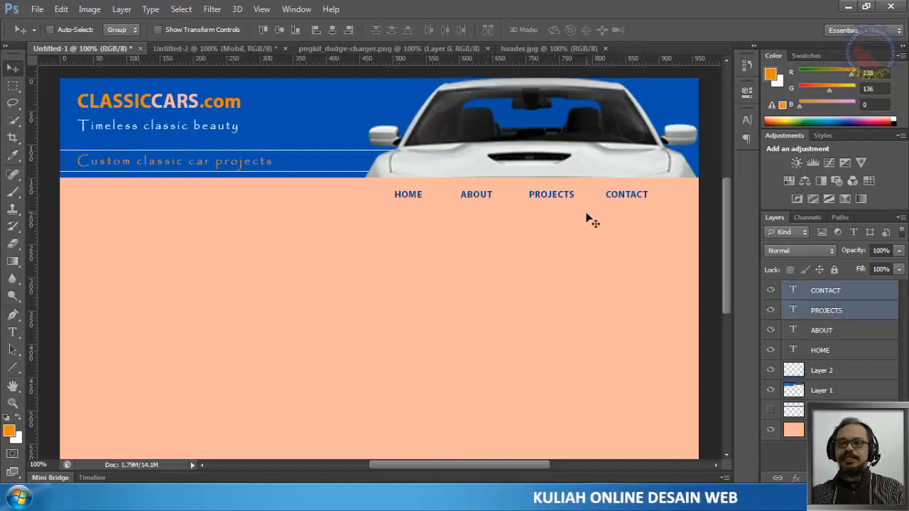
key(Right)
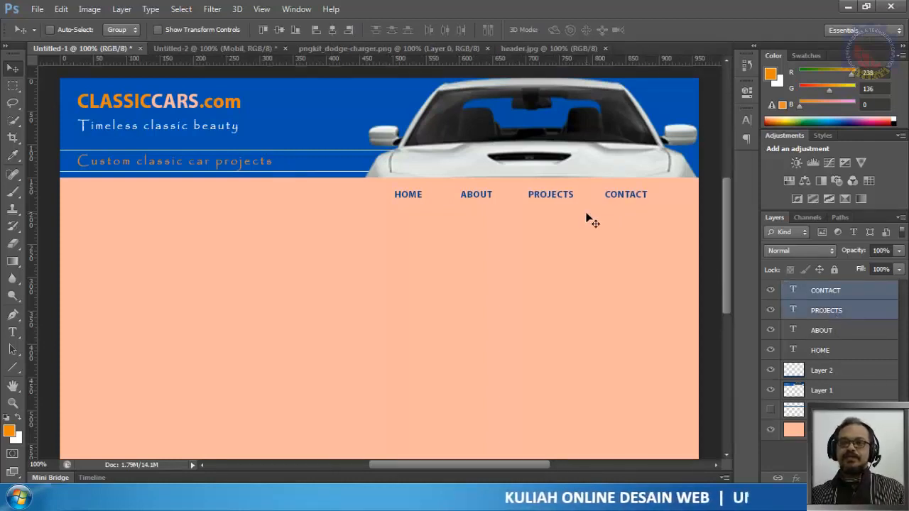
key(Left)
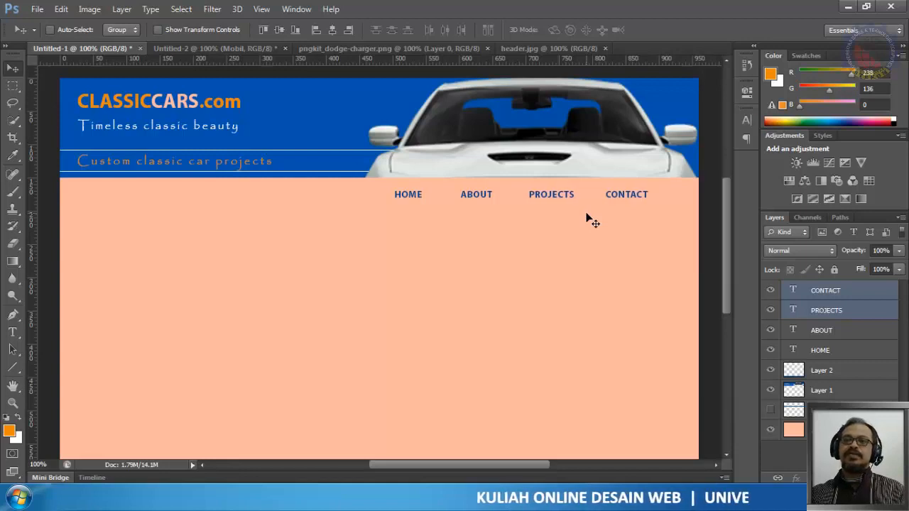
click(822, 292)
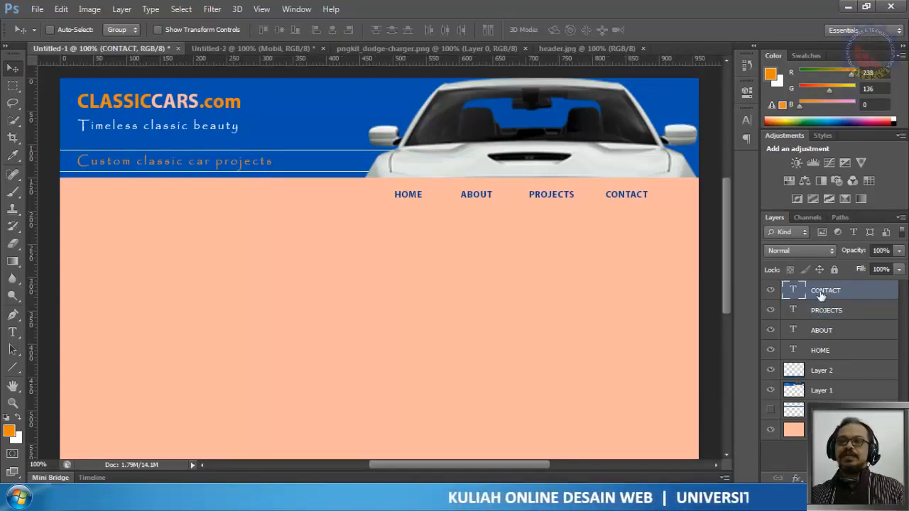
key(Right)
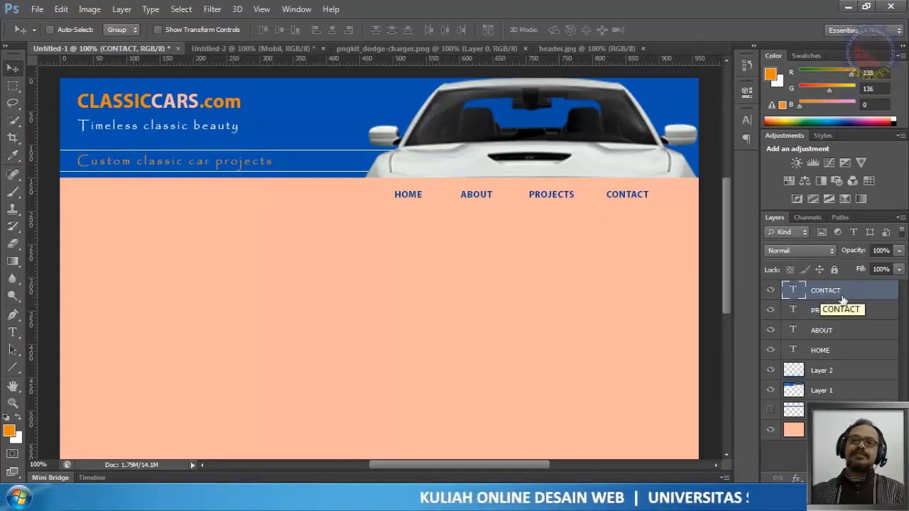
Step: Move the CONTACT, PROJECTS, ABOUT and HOME texts together about 40 px right, and fit the whole page in view
shift+click(842, 319)
shift+click(832, 330)
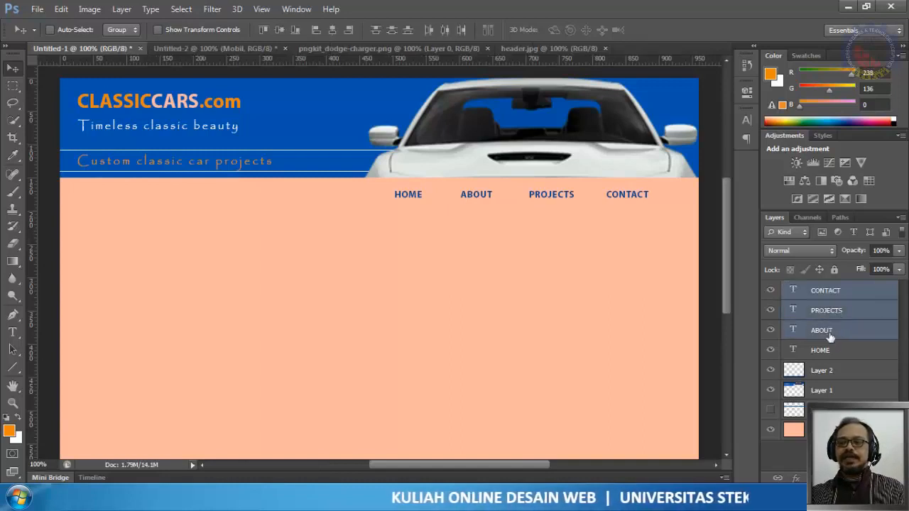
shift+click(824, 350)
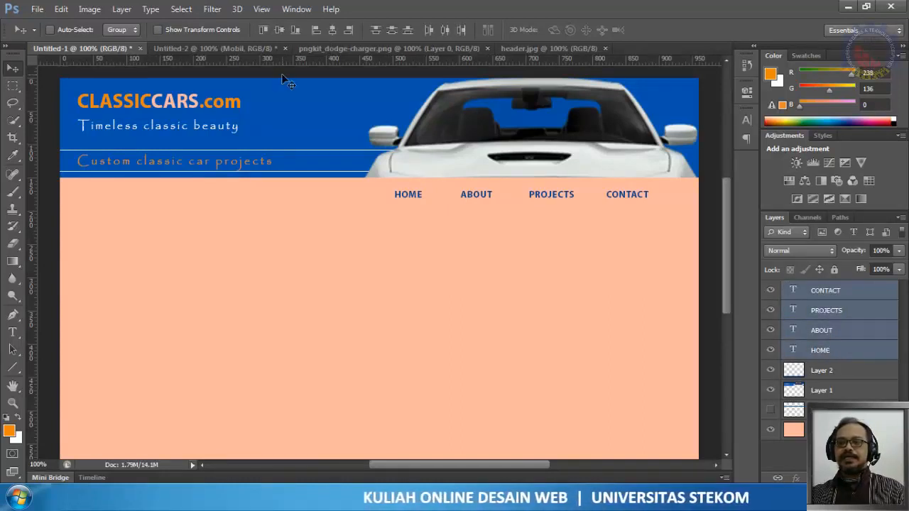
drag(563, 197, 590, 197)
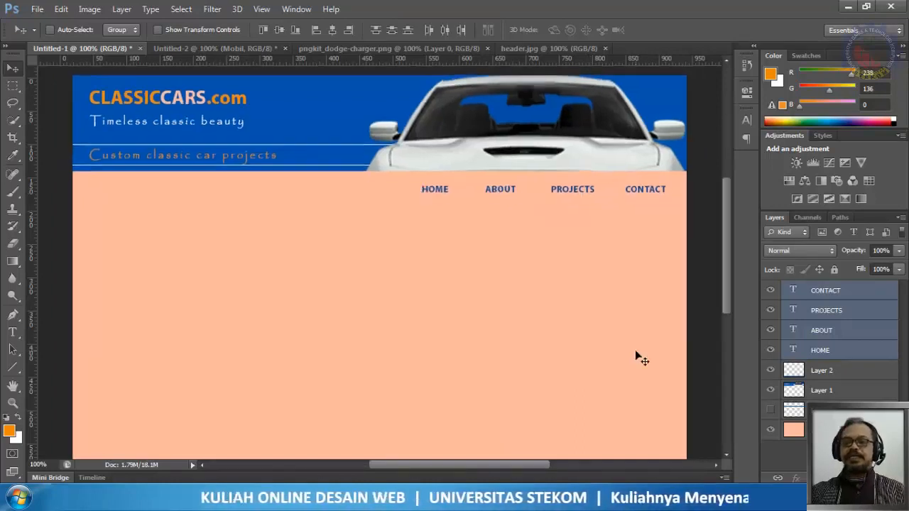
key(ctrl+0)
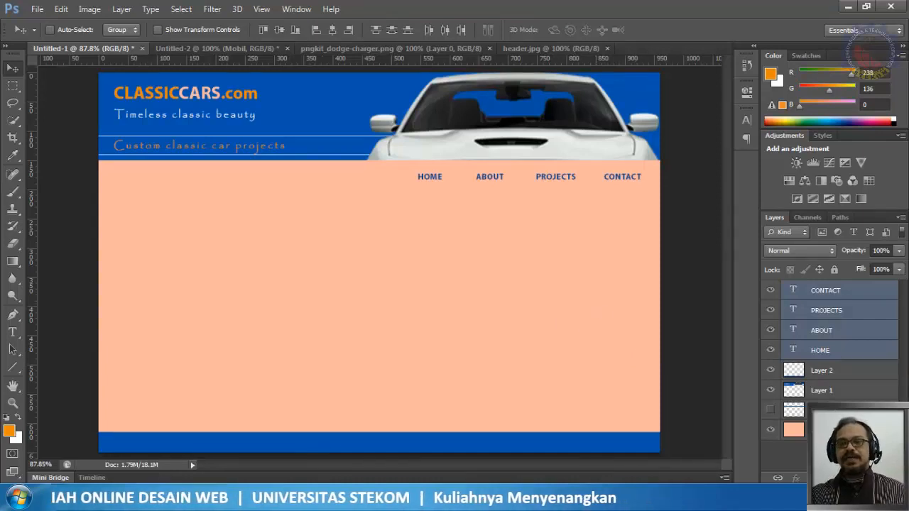
Step: Switch to the Documents library and open the ornamen image in Adobe Photoshop CS6
click(297, 497)
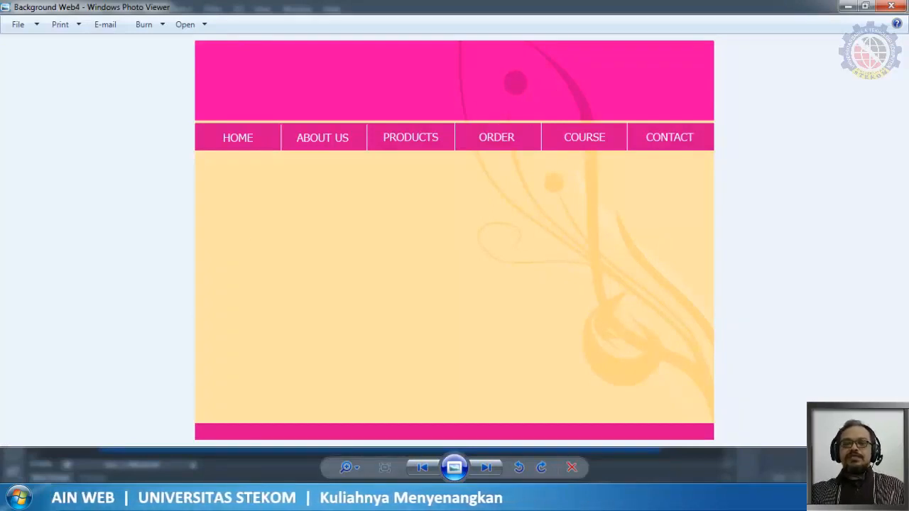
click(107, 497)
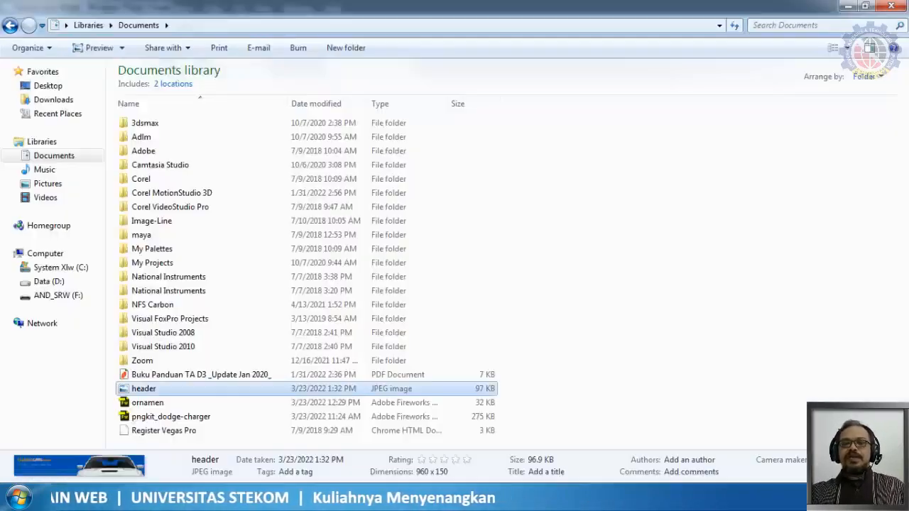
click(153, 405)
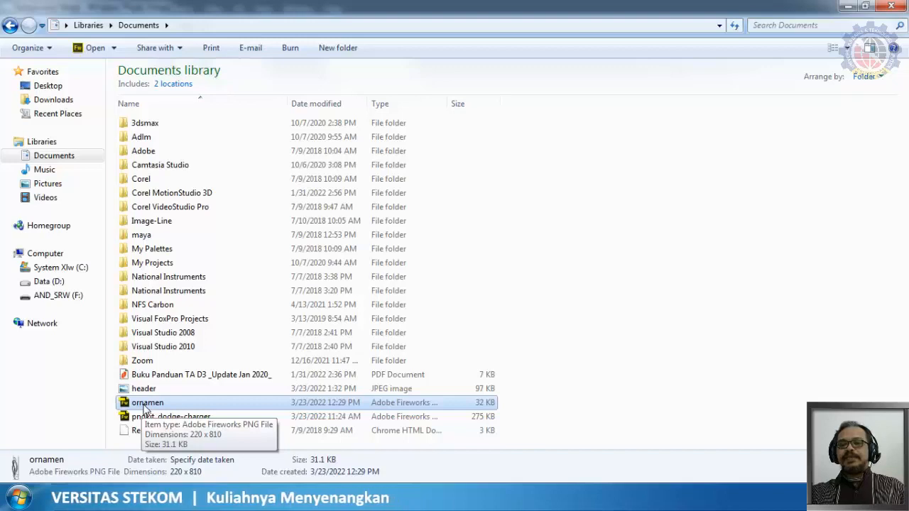
right_click(145, 410)
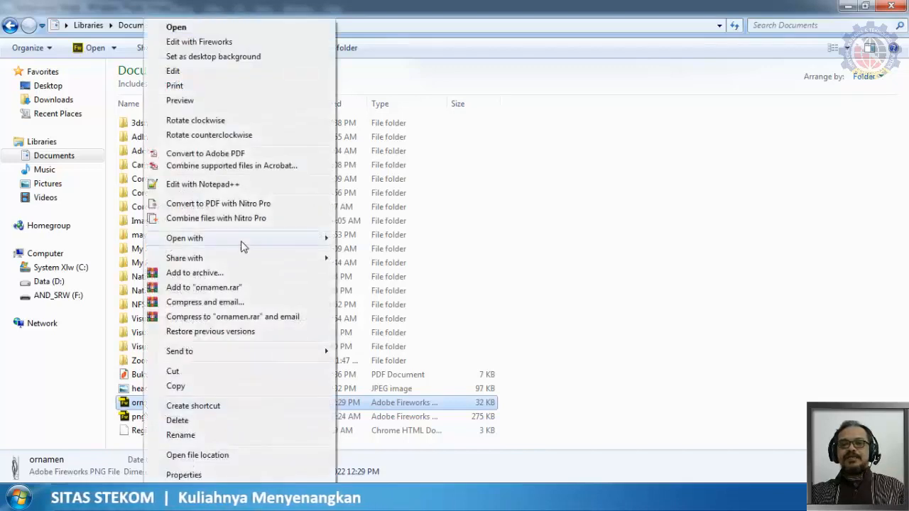
mouse_move(245, 246)
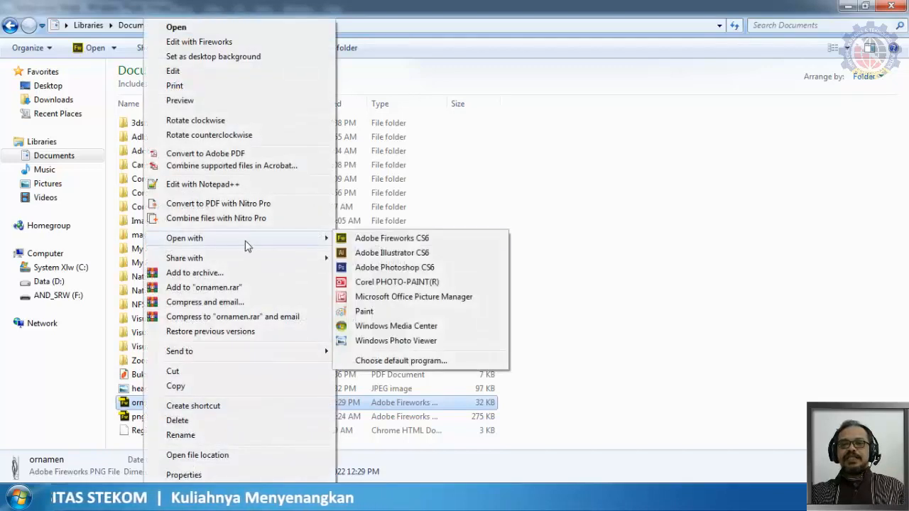
click(373, 272)
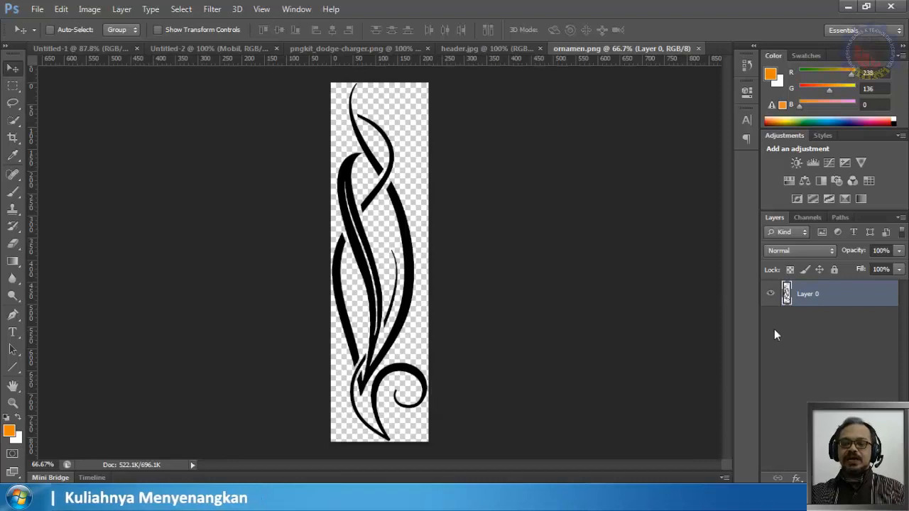
Step: Copy the ornament from ornamen.png into Untitled-1 and place it over the right half of the page
ctrl+click(787, 293)
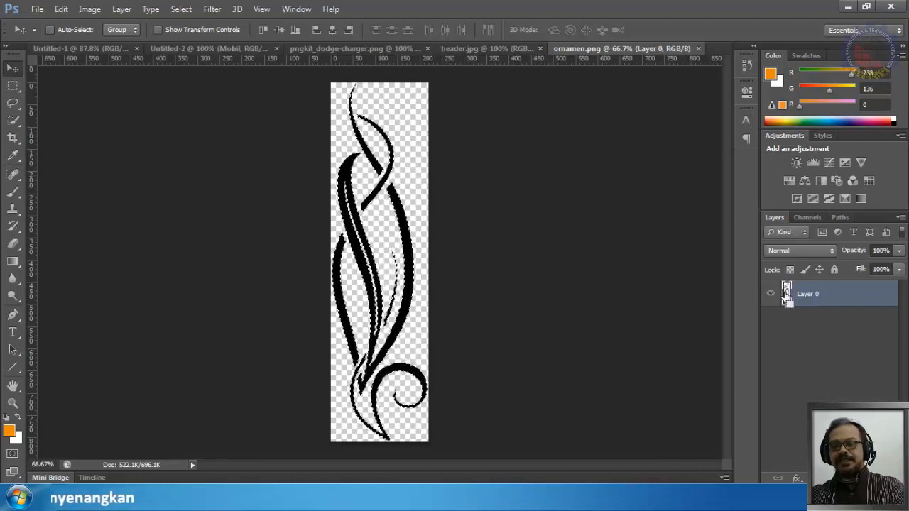
click(111, 48)
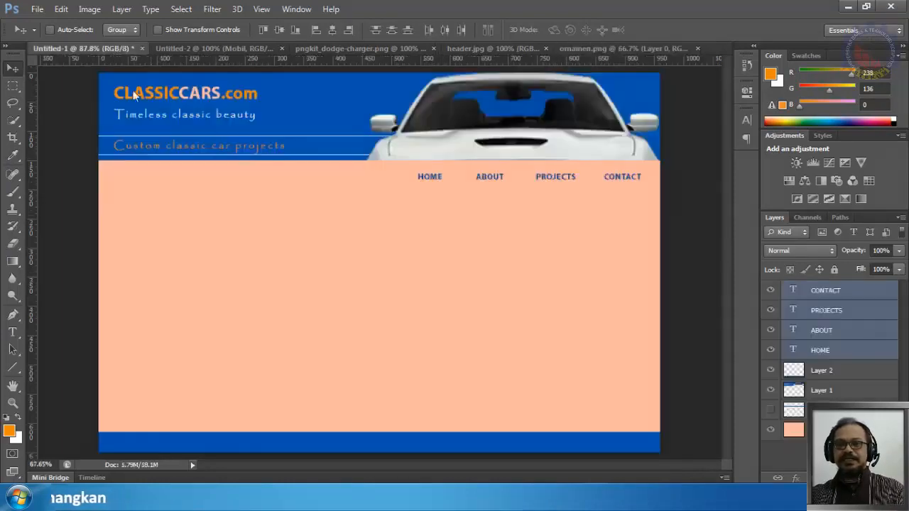
key(ctrl+v)
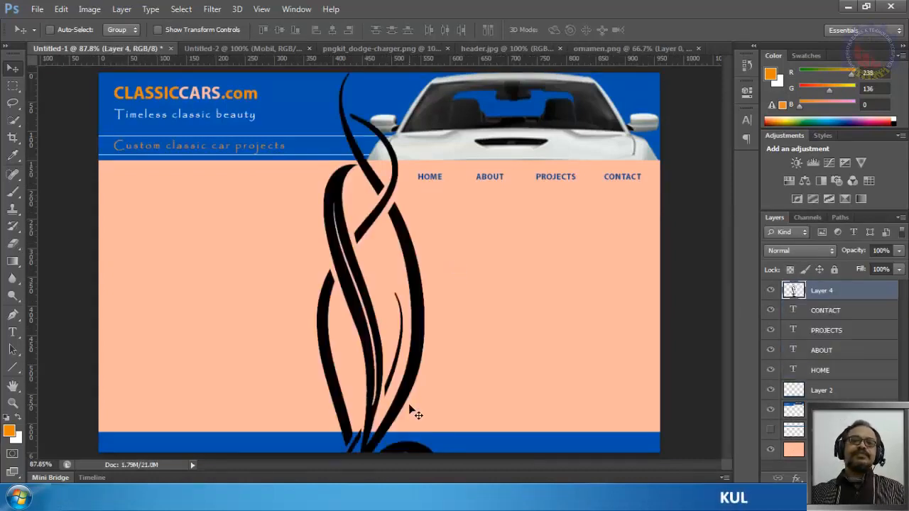
drag(411, 382, 567, 402)
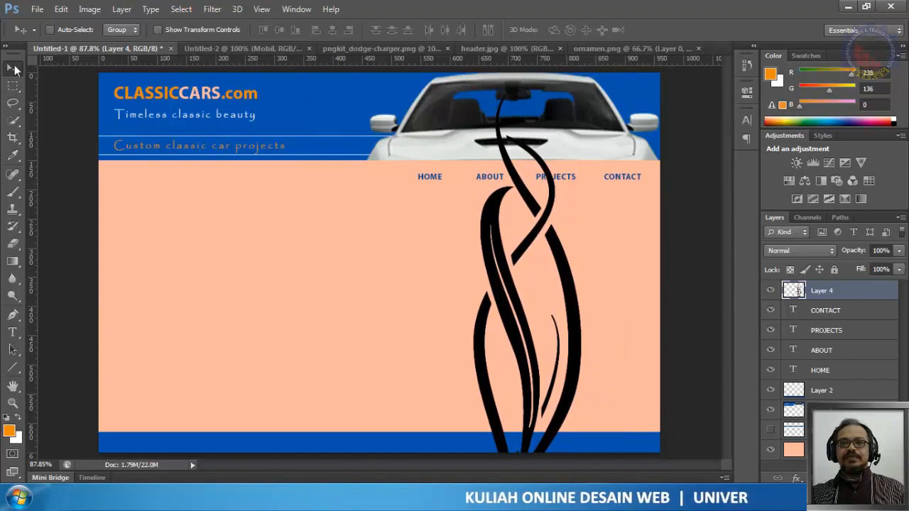
Step: Scale the ornament to about 91%, rotate it to about -24°, and reposition it near the page's lower right corner
click(158, 30)
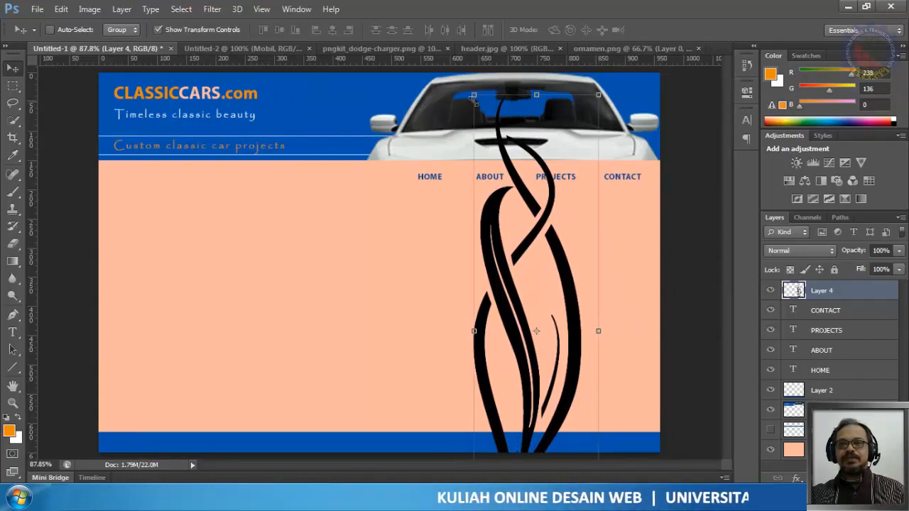
drag(474, 93, 485, 140)
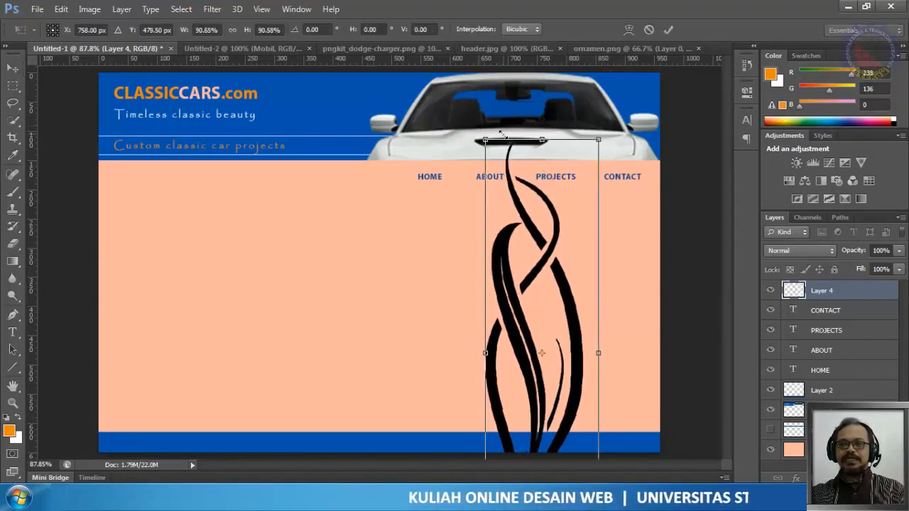
drag(568, 297, 513, 189)
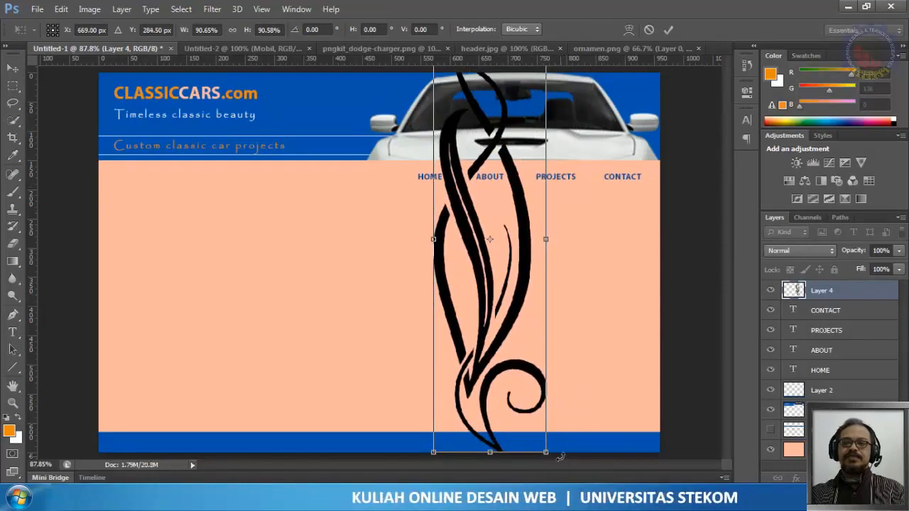
drag(560, 457, 631, 398)
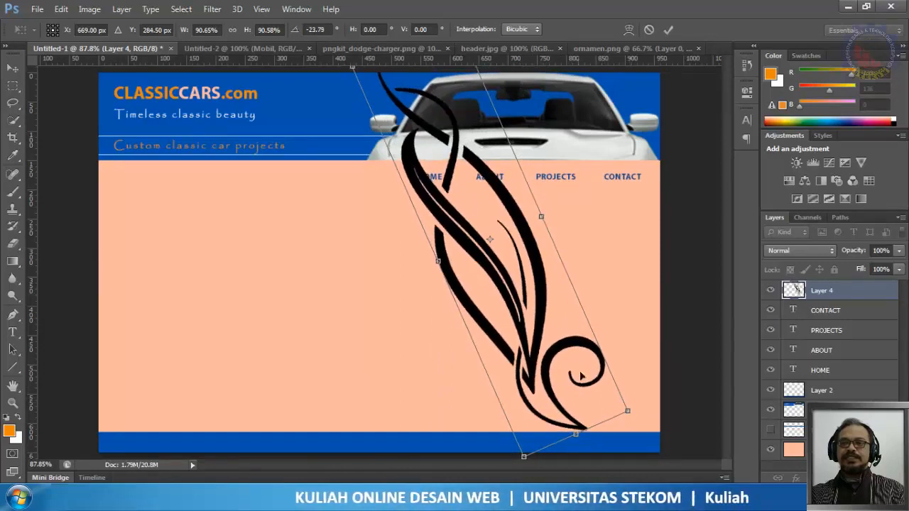
drag(544, 323, 589, 360)
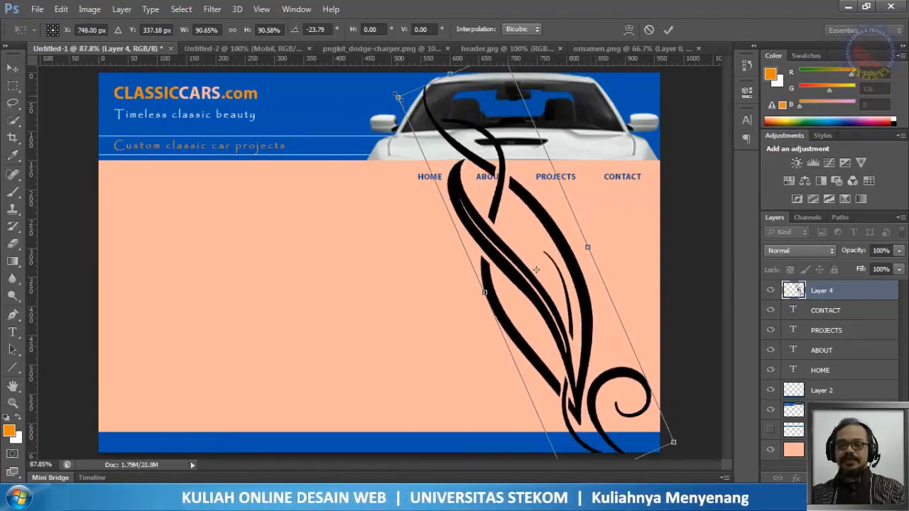
Step: Enlarge the rotated ornament to about 111%, adjust its position on the right side of the page, and apply the transform
drag(392, 94, 281, 116)
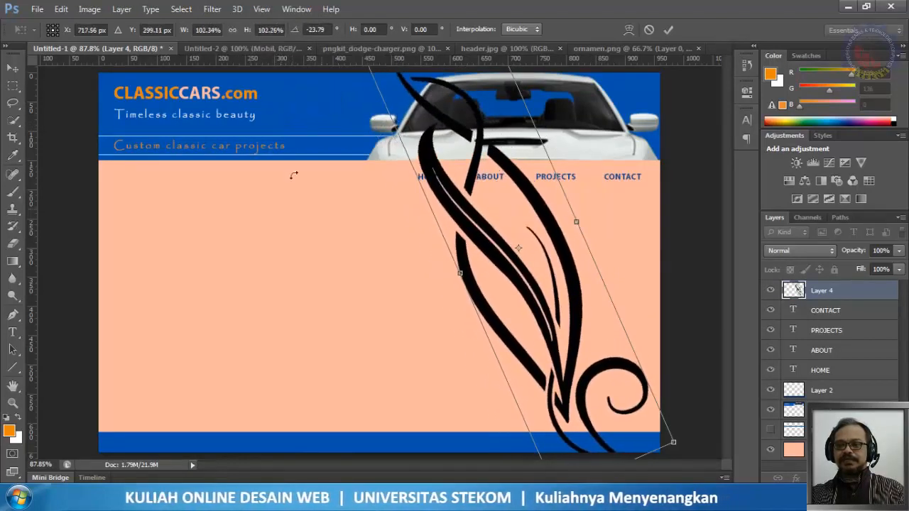
drag(671, 443, 737, 446)
drag(595, 318, 603, 316)
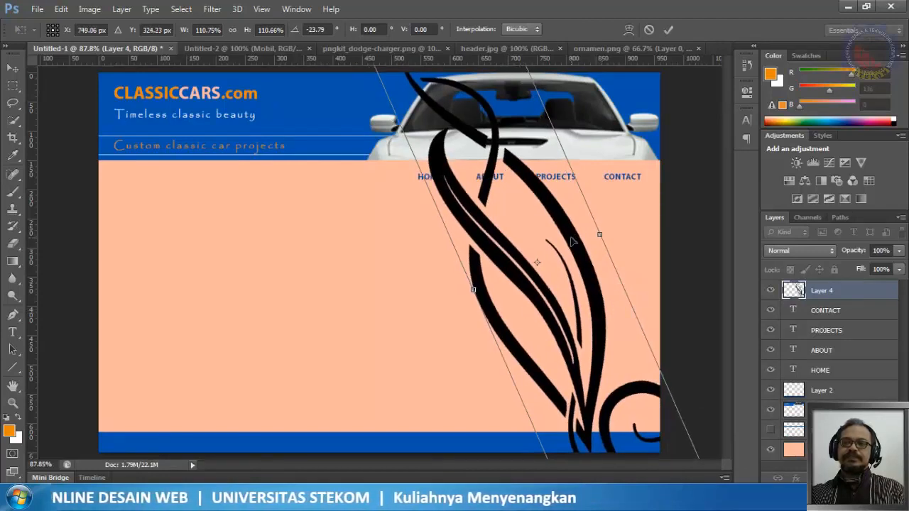
click(669, 29)
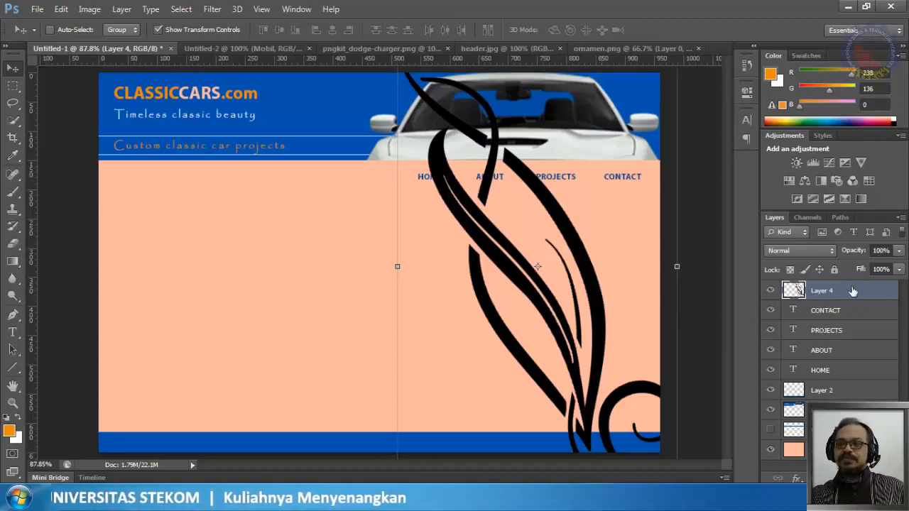
Step: Place the ornament's Layer 4 directly below the HOME text layer and set its opacity to 13%
drag(844, 292, 855, 388)
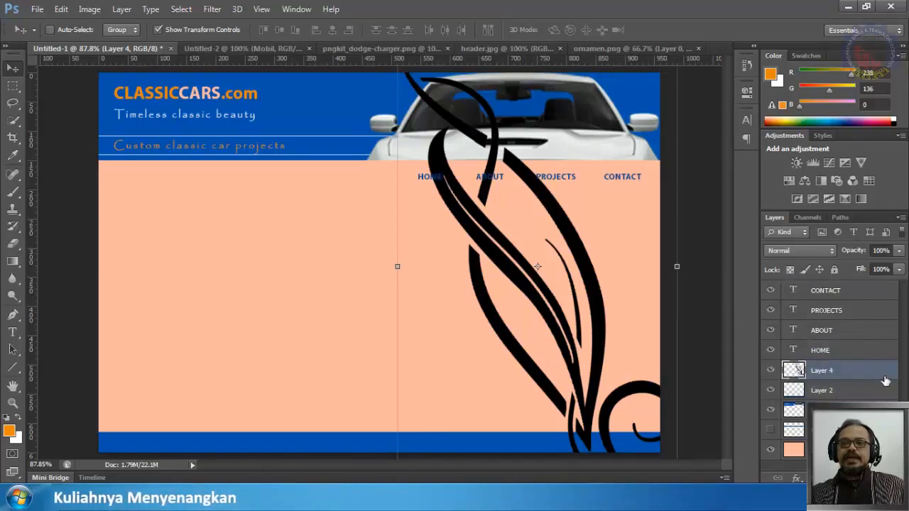
click(899, 251)
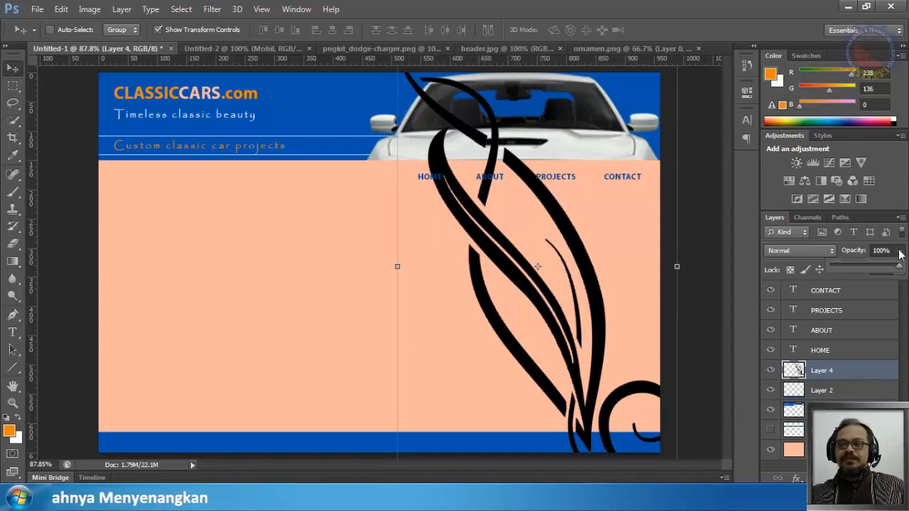
drag(902, 275, 840, 276)
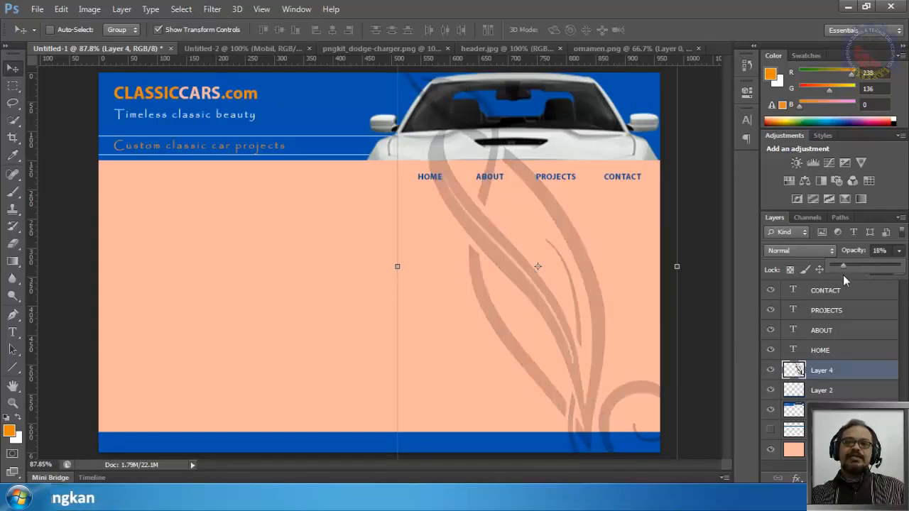
drag(843, 275, 840, 276)
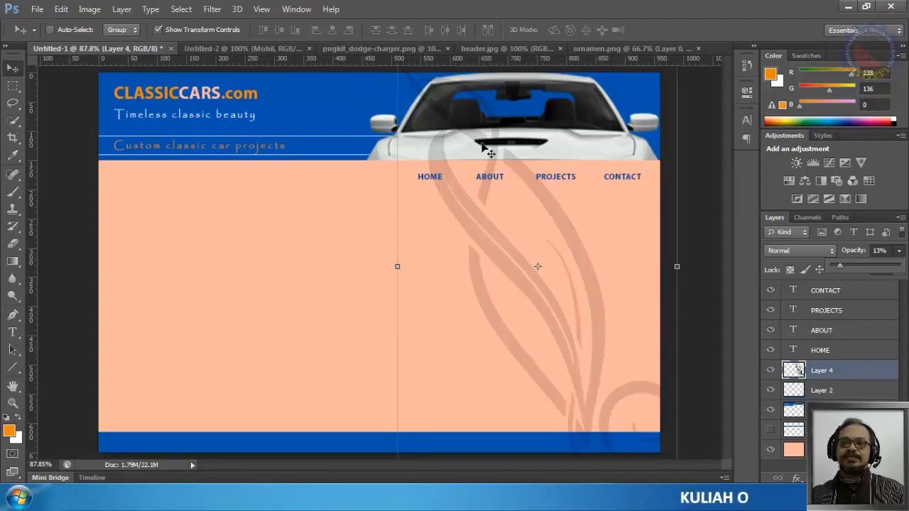
Step: Move the ornament to the left half of the page and flip it horizontally
drag(579, 325, 248, 326)
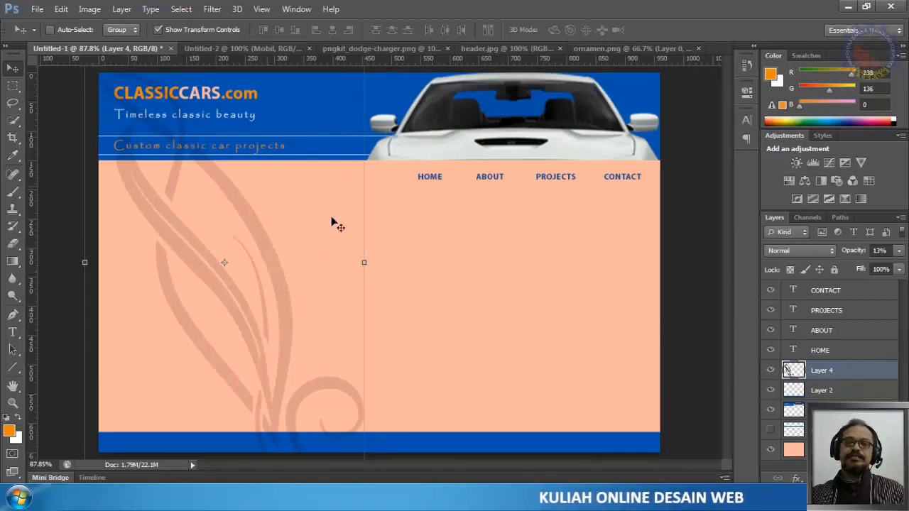
click(61, 9)
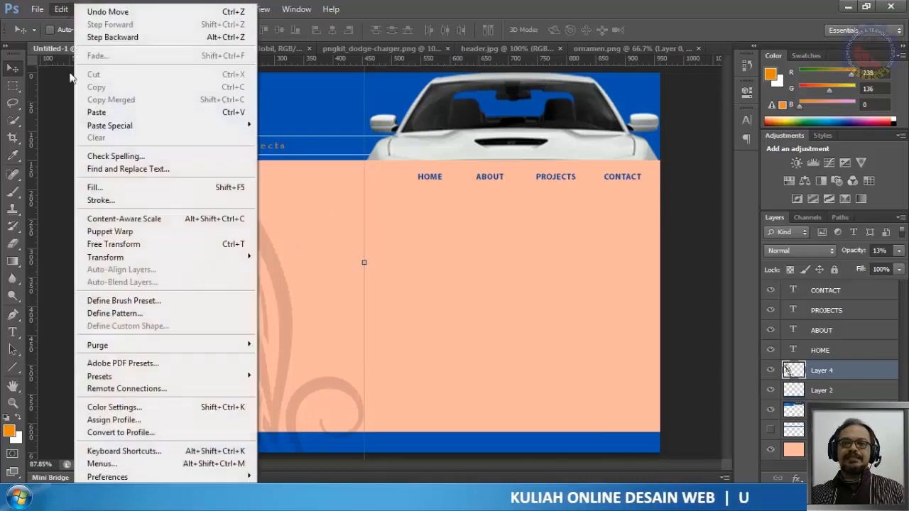
mouse_move(107, 260)
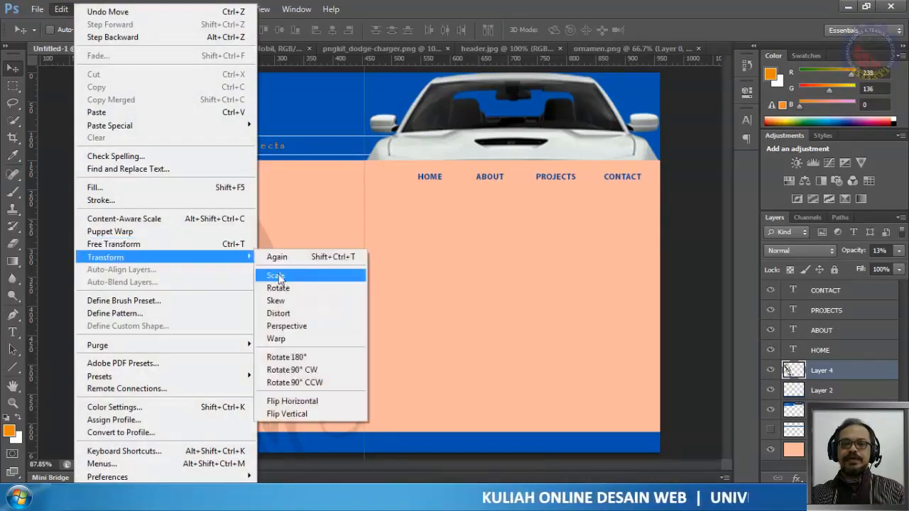
click(323, 403)
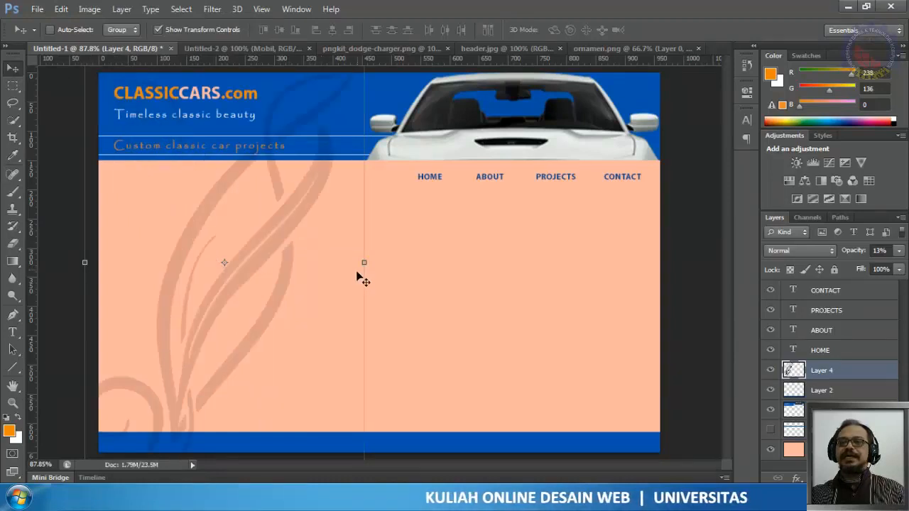
Step: Enlarge the flipped ornament to about 118% width and 120% height, reposition it on the page's left side, and apply the transform
drag(367, 264, 386, 275)
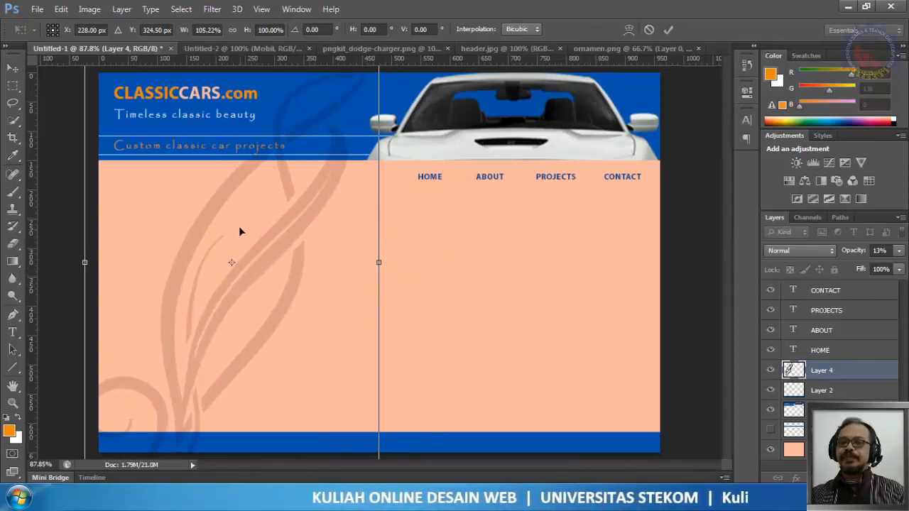
drag(239, 231, 275, 352)
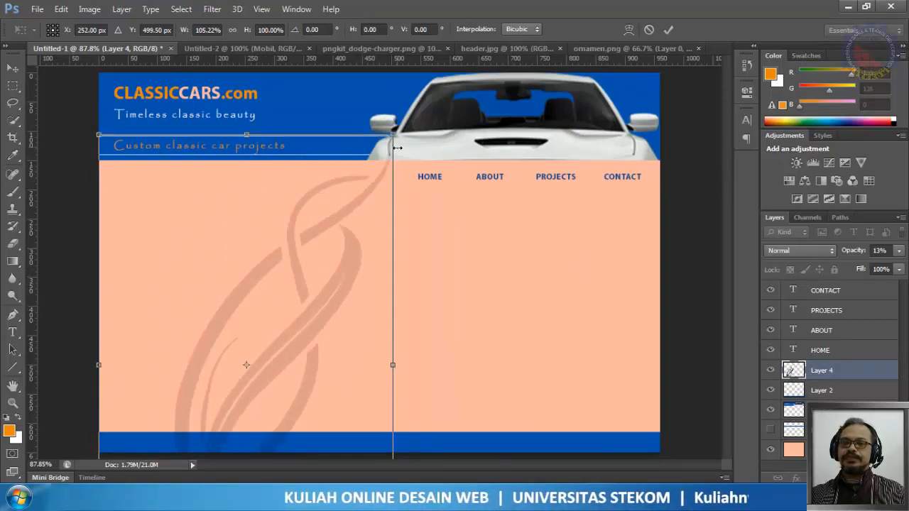
drag(245, 135, 294, 14)
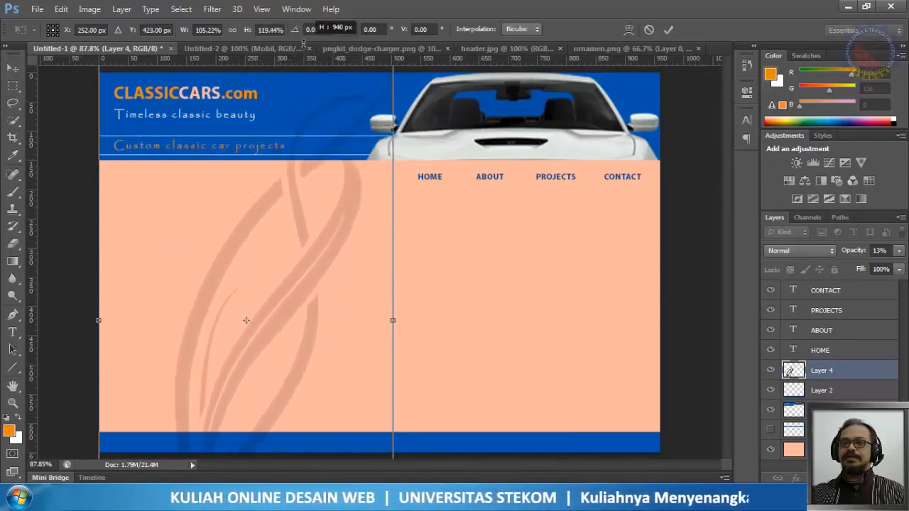
drag(302, 302, 302, 171)
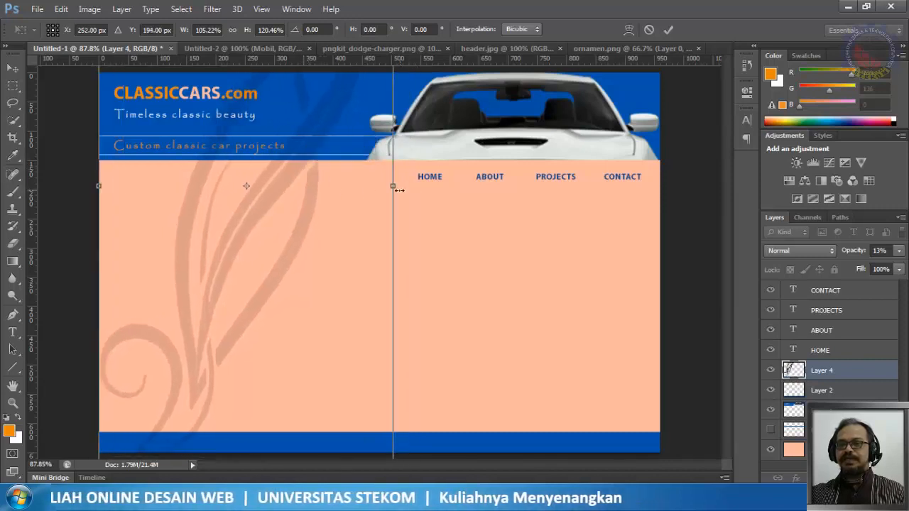
drag(395, 186, 440, 206)
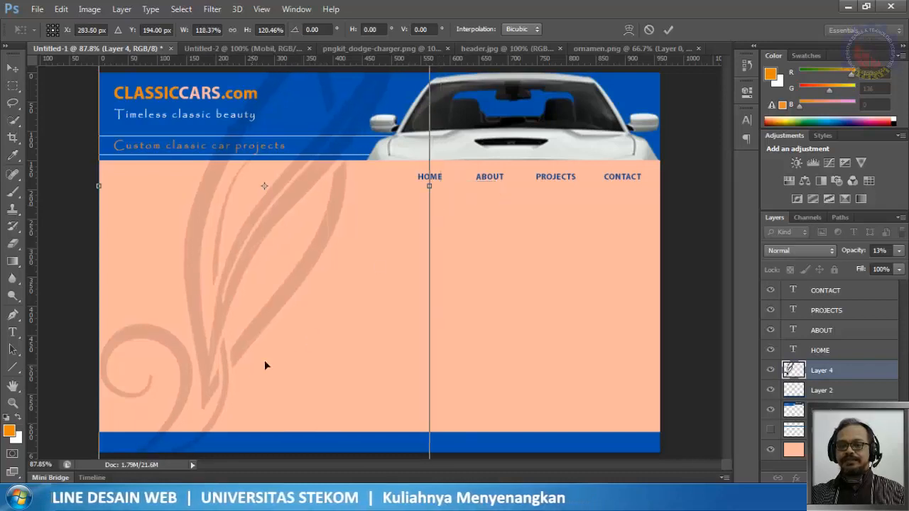
drag(259, 335, 207, 356)
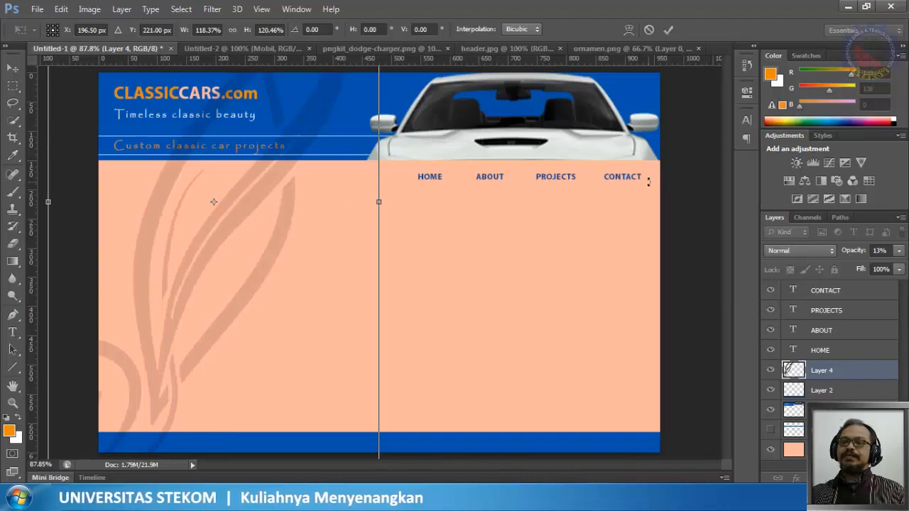
click(673, 30)
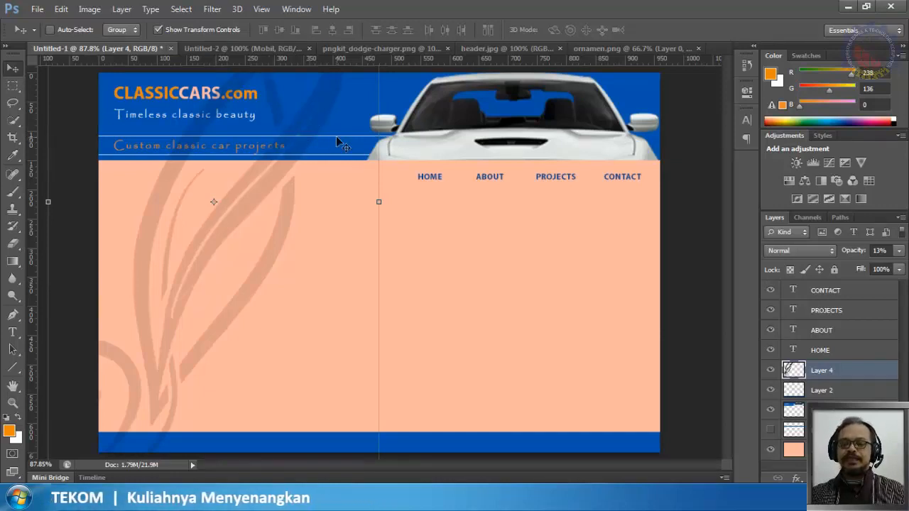
Step: Rescale the ornament to about 98% width and 91% height on the page's left side and apply the transform
key(ctrl+minus)
key(ctrl+minus)
key(ctrl+minus)
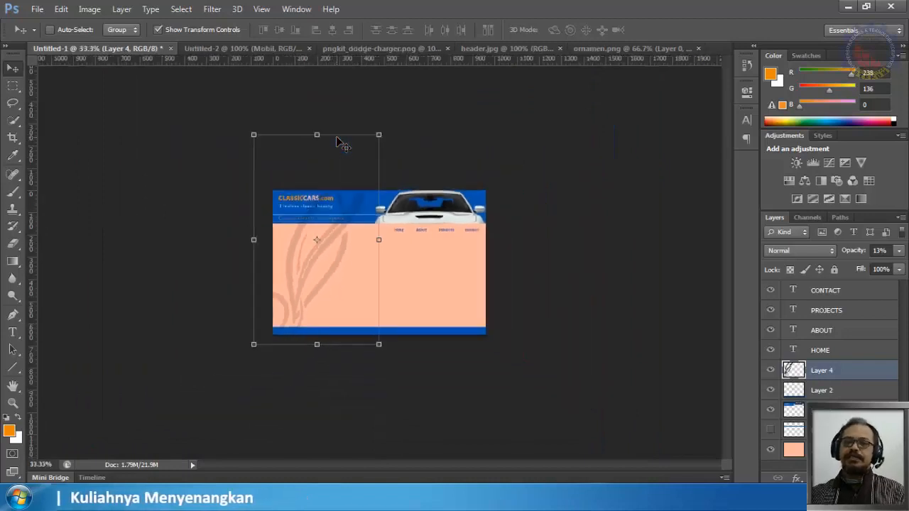
mouse_move(317, 134)
mouse_down()
mouse_move(316, 159)
mouse_move(317, 149)
mouse_up()
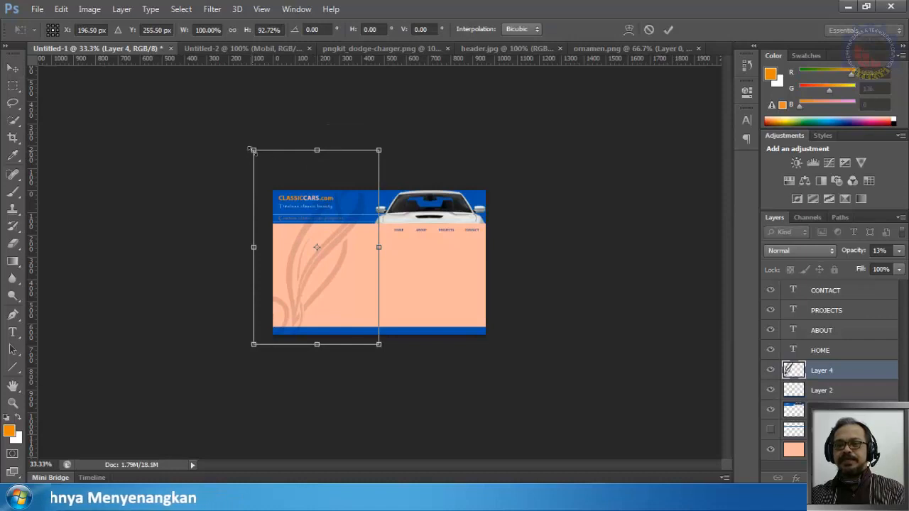
mouse_move(253, 150)
mouse_down()
mouse_move(272, 174)
mouse_move(246, 159)
mouse_move(247, 150)
mouse_move(288, 187)
mouse_move(255, 163)
mouse_up()
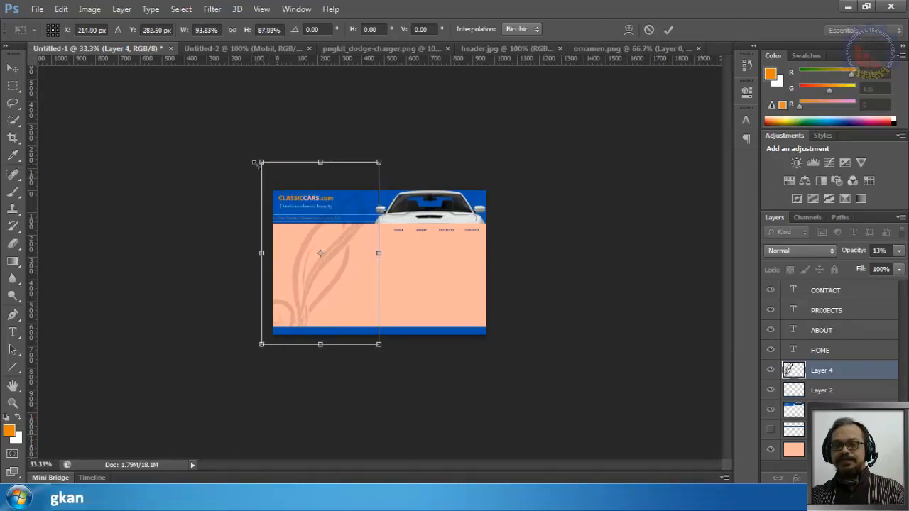
mouse_move(380, 350)
mouse_down()
mouse_move(385, 372)
mouse_move(377, 366)
mouse_up()
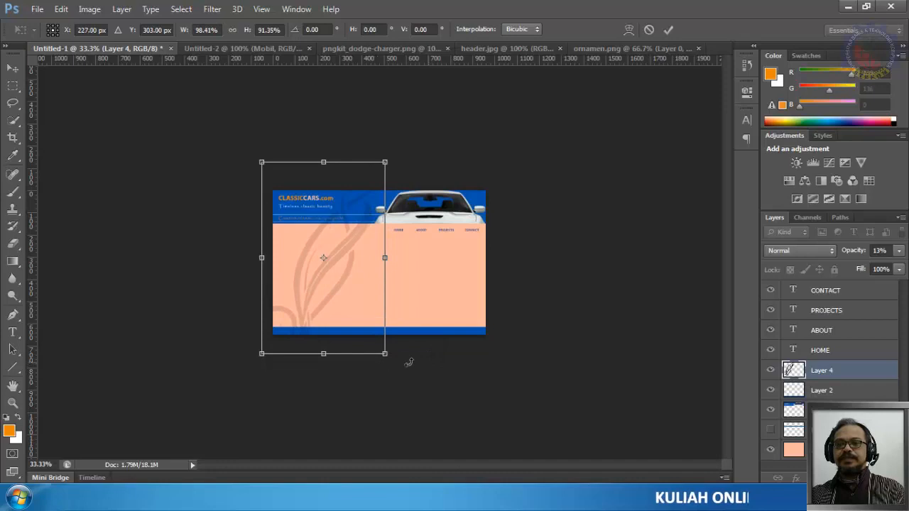
click(668, 30)
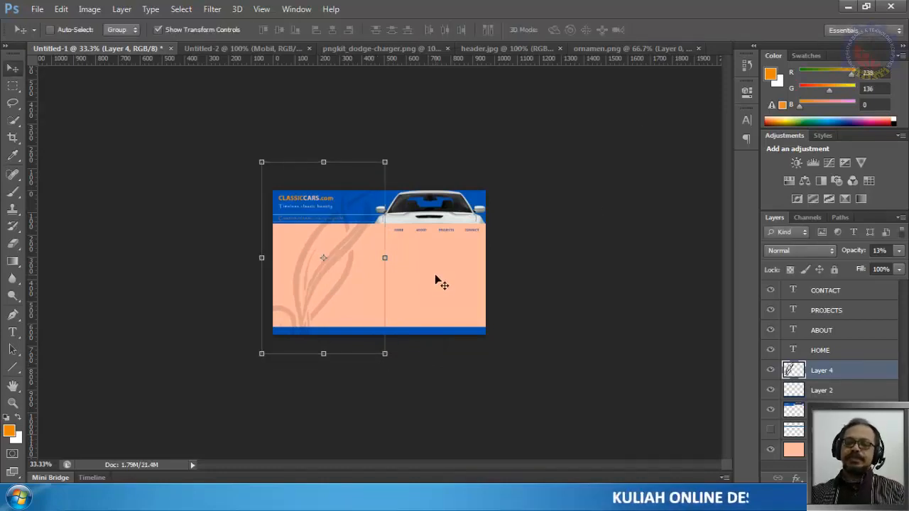
Step: Load the ornament's outline from Layer 4 as a selection, fill it with light blue #3f99ff at 100% opacity, and deselect
key(ctrl+plus)
key(ctrl+plus)
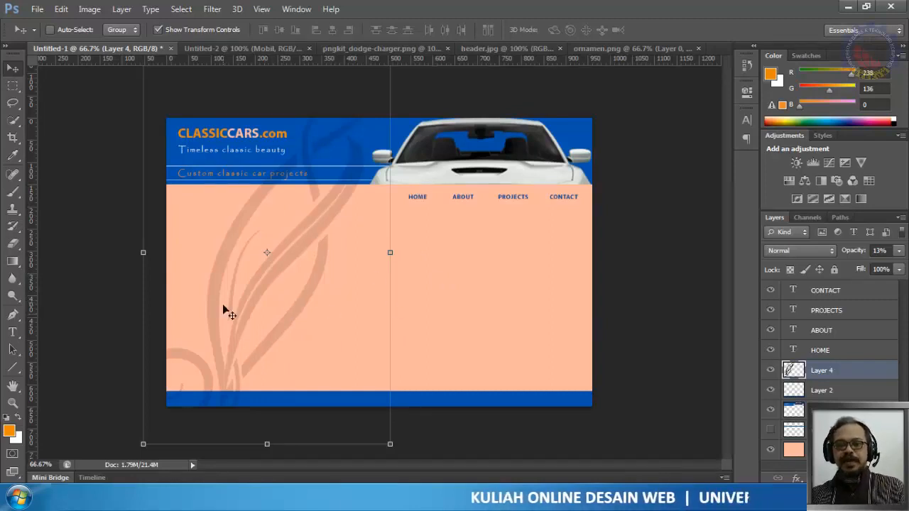
ctrl+click(792, 373)
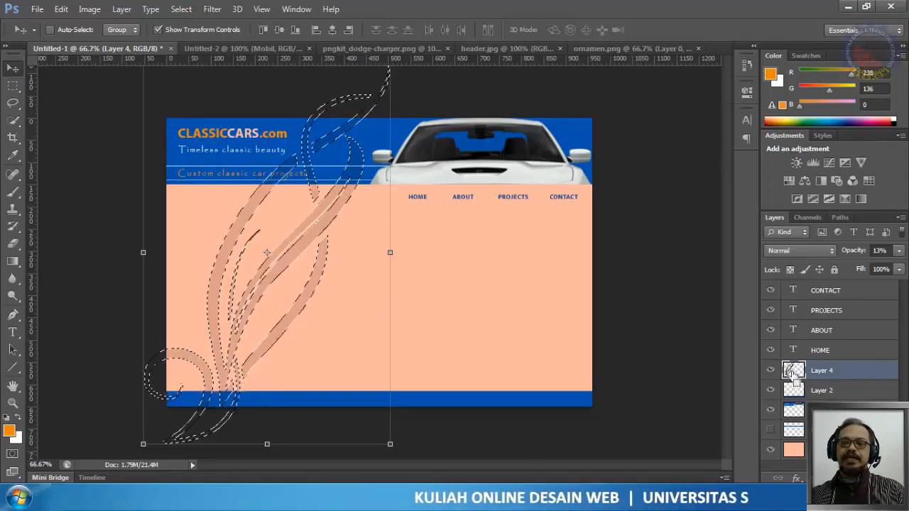
click(61, 8)
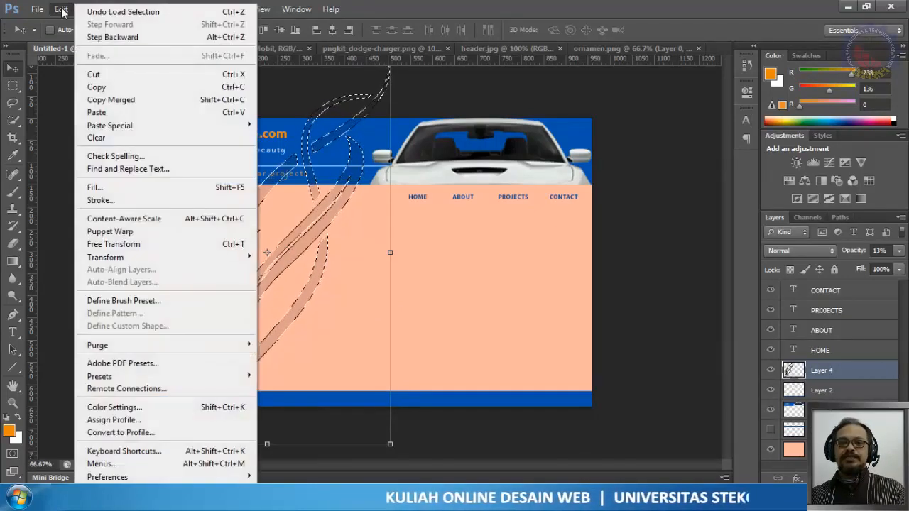
click(87, 188)
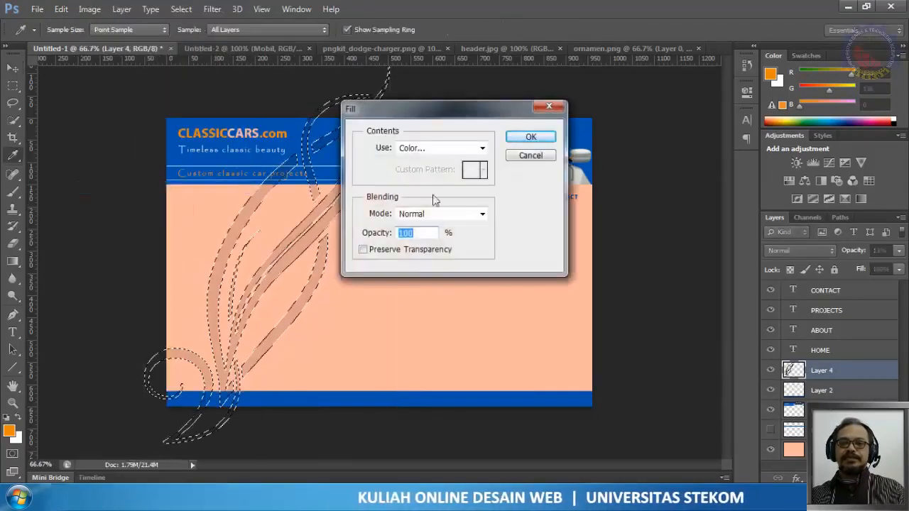
click(445, 150)
click(434, 186)
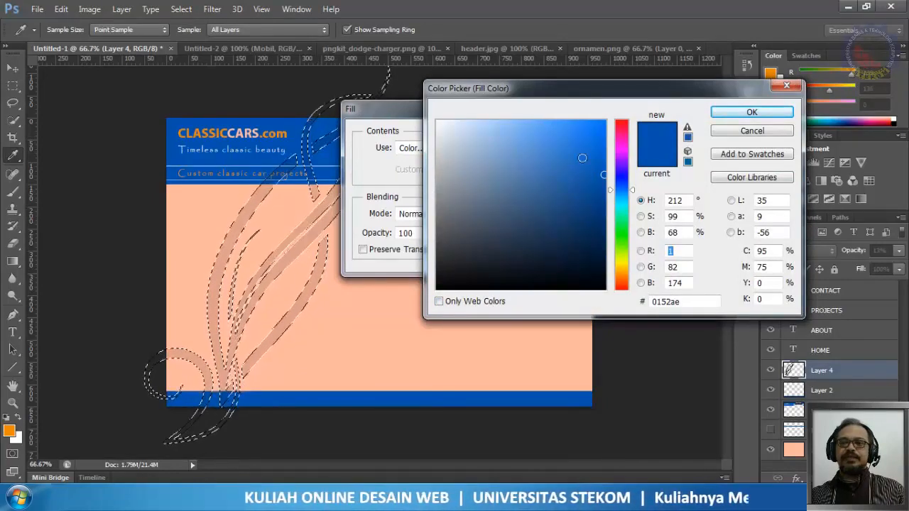
drag(592, 157, 561, 95)
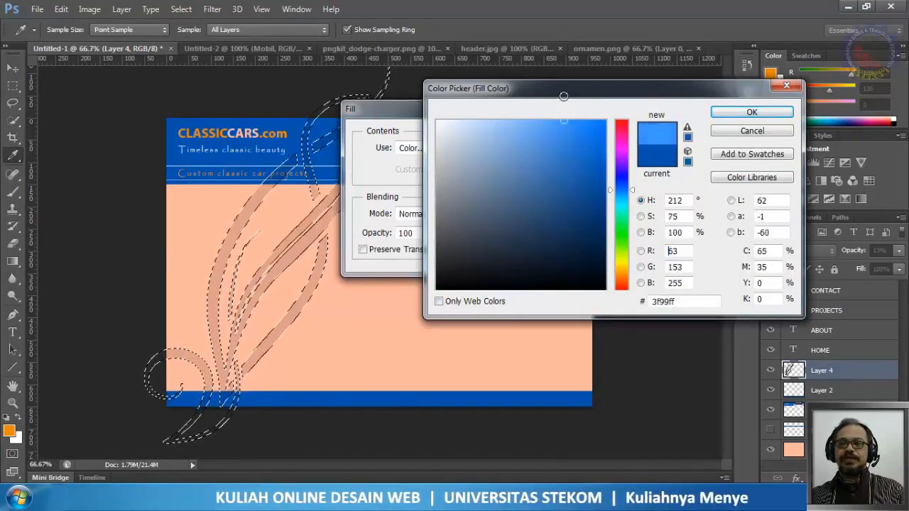
click(747, 112)
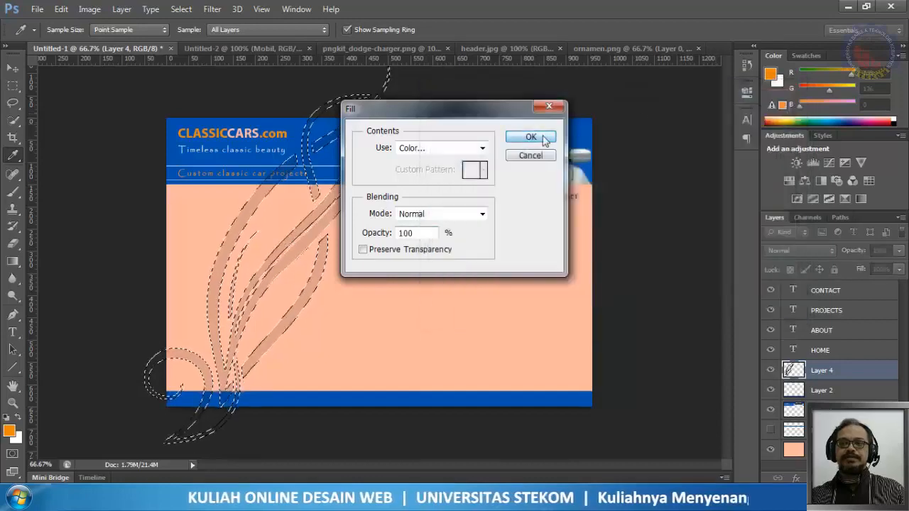
click(532, 137)
key(v)
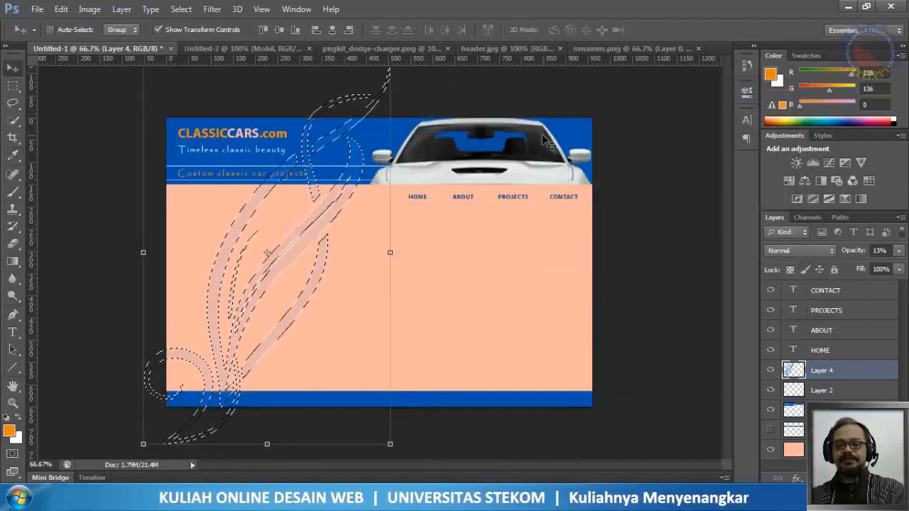
key(ctrl+d)
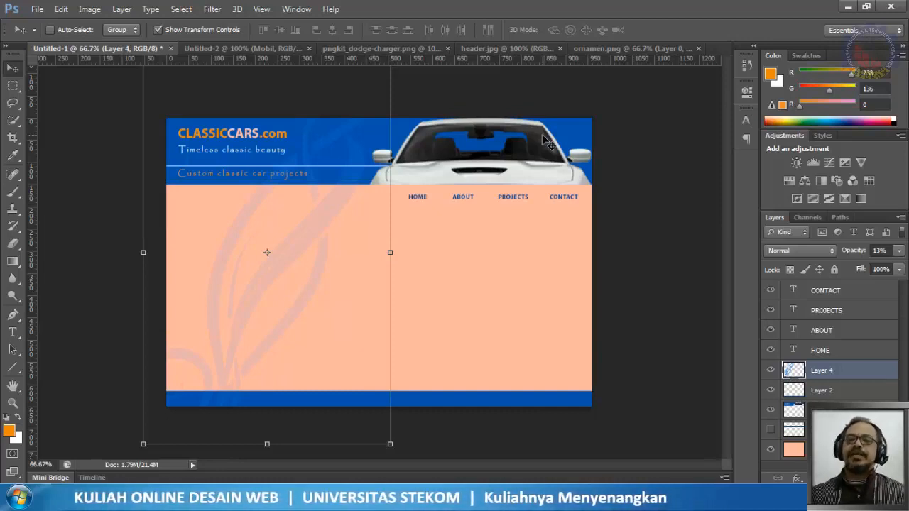
Step: Rotate the blue ornament by about 5.7° and reposition it on the left half of the page, overlapping the header and footer
click(298, 497)
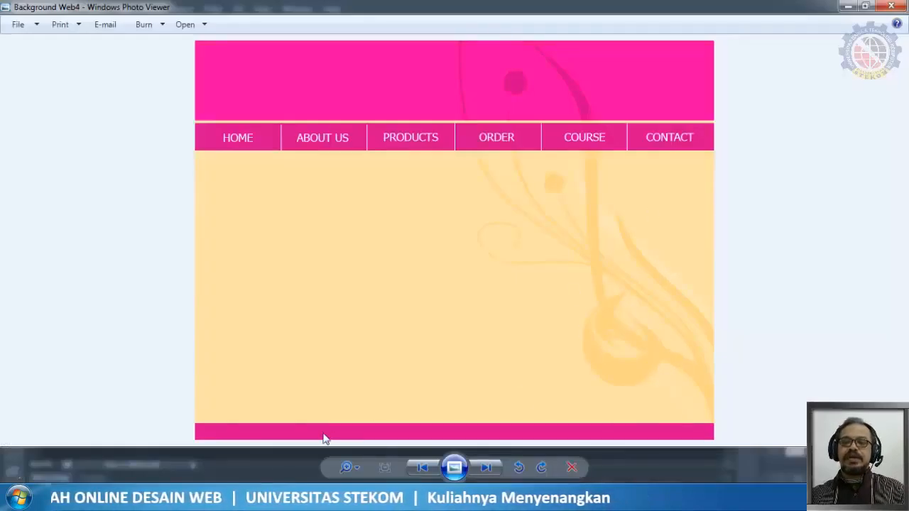
click(272, 497)
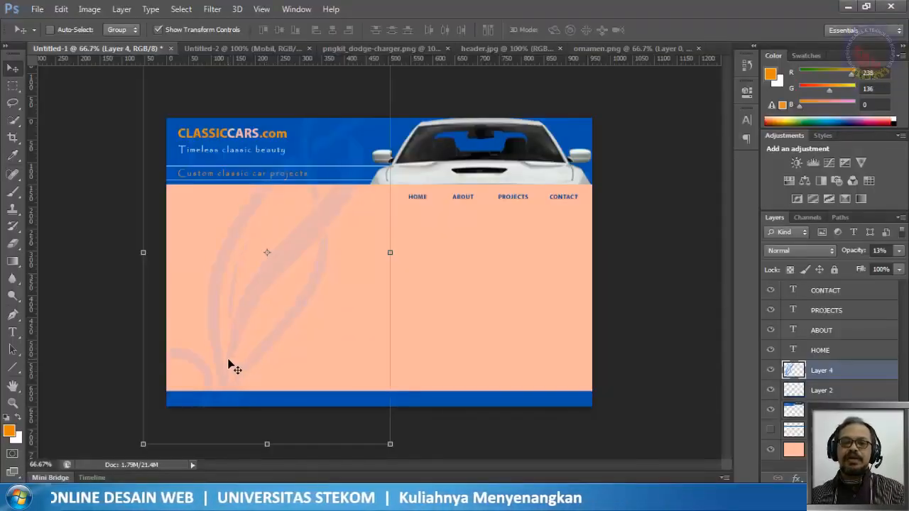
drag(228, 358, 197, 373)
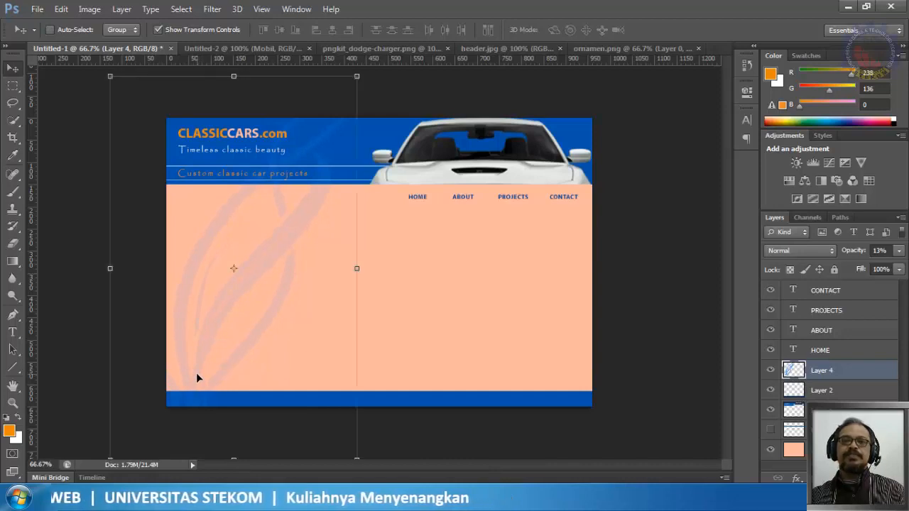
drag(366, 65, 381, 88)
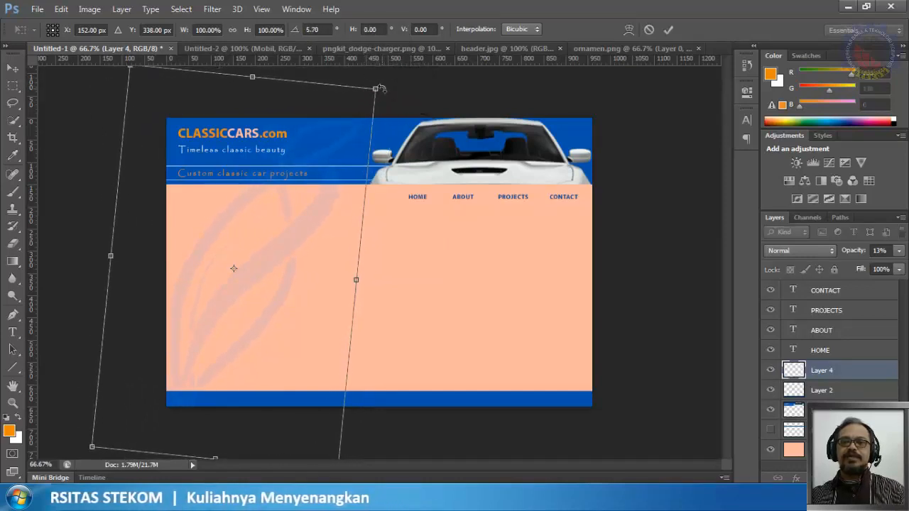
click(670, 30)
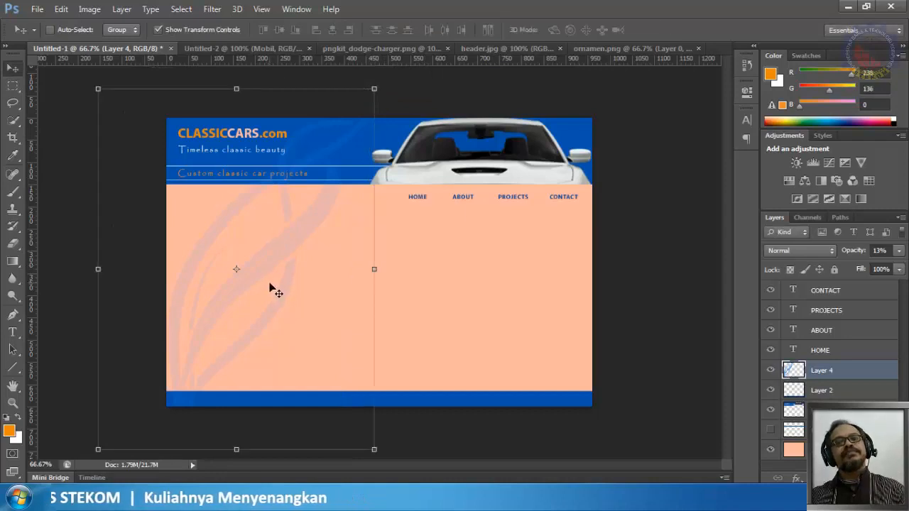
mouse_move(272, 287)
mouse_down()
mouse_move(274, 304)
mouse_move(293, 299)
mouse_move(277, 299)
mouse_up()
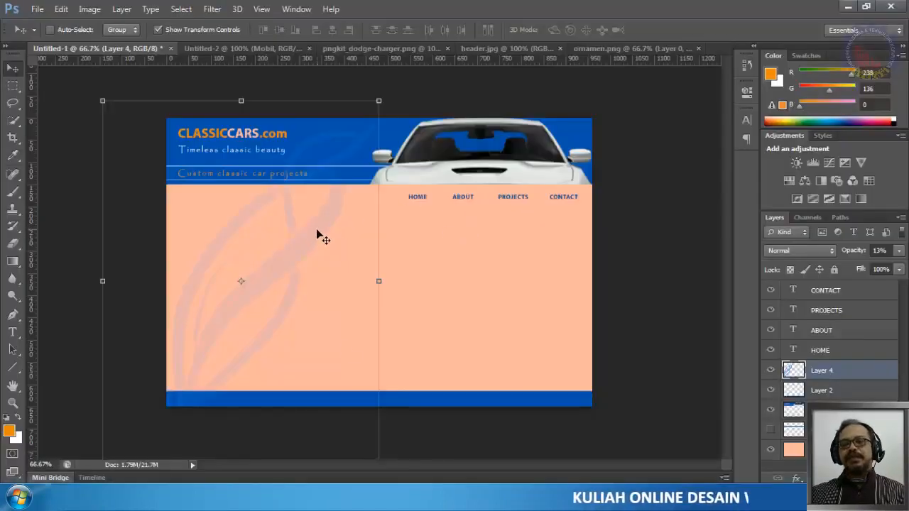
drag(316, 230, 331, 214)
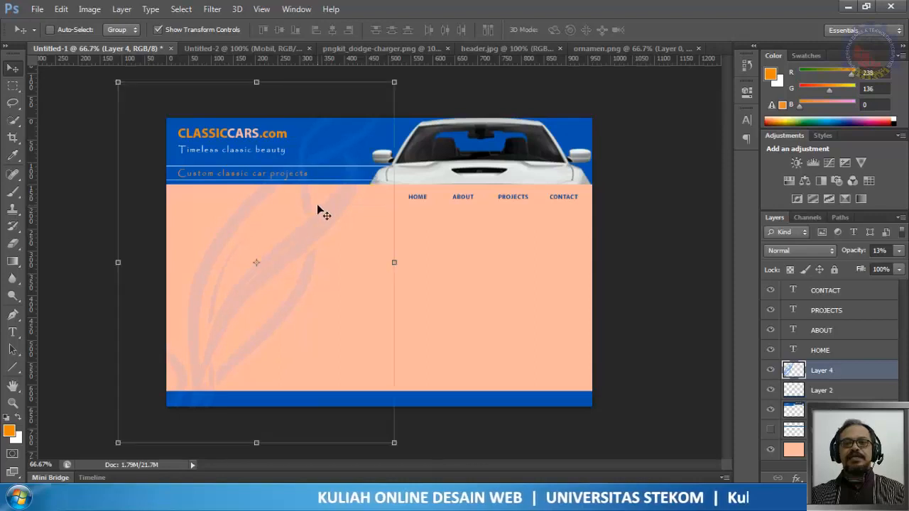
Step: Save the layout in My Documents as web ClassicCars in Photoshop (PSD) format, keeping layers and Maximize Compatibility enabled
click(37, 10)
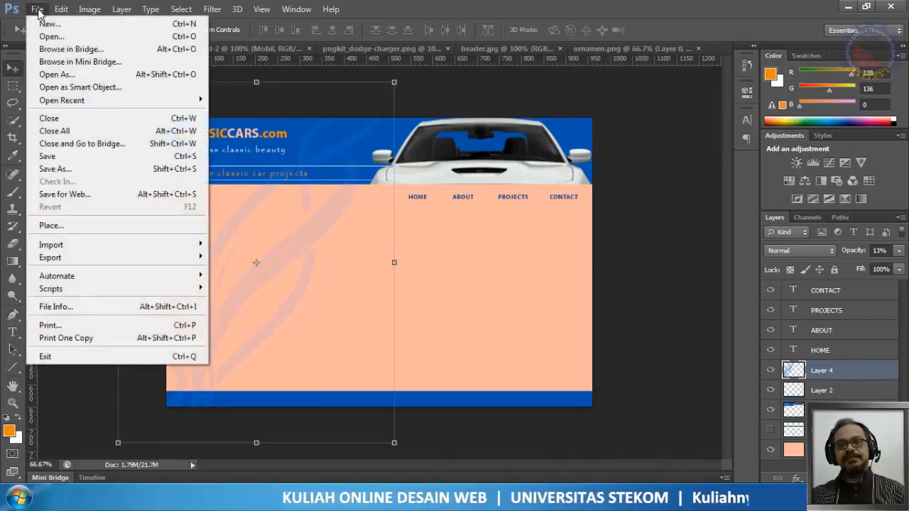
click(73, 171)
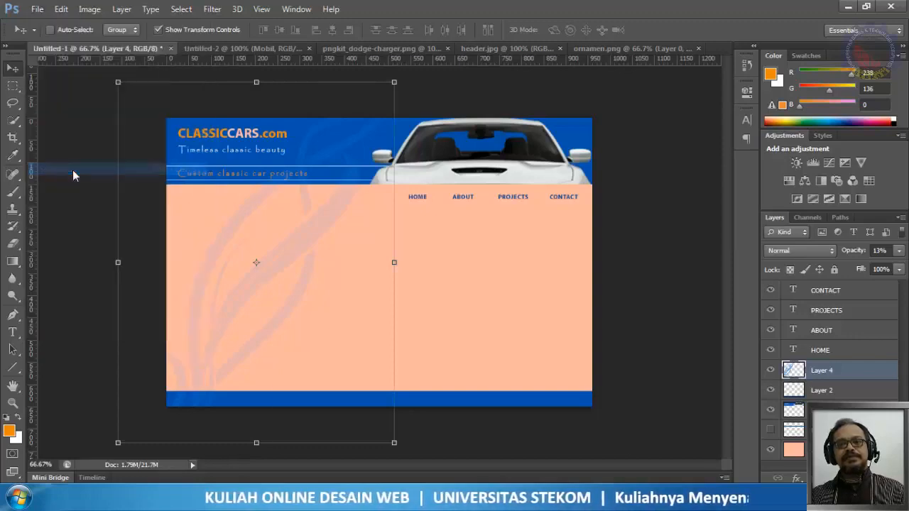
click(467, 317)
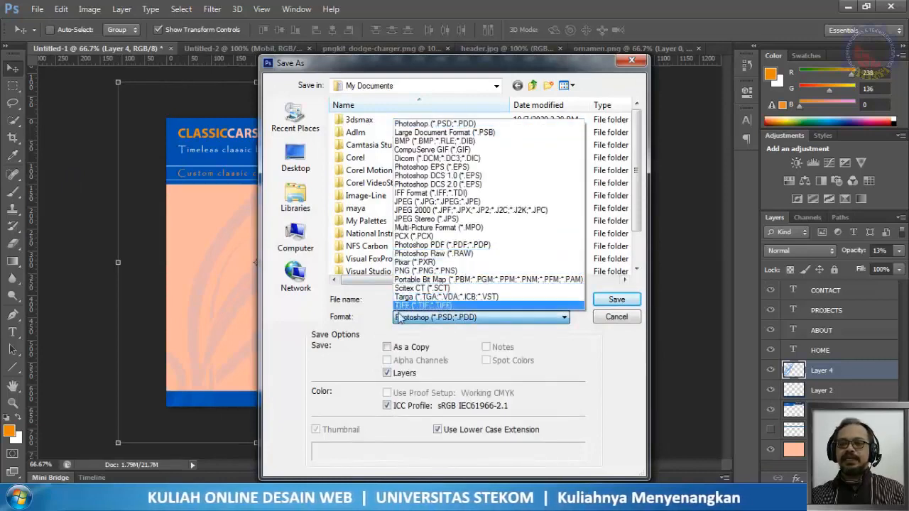
click(591, 366)
click(449, 298)
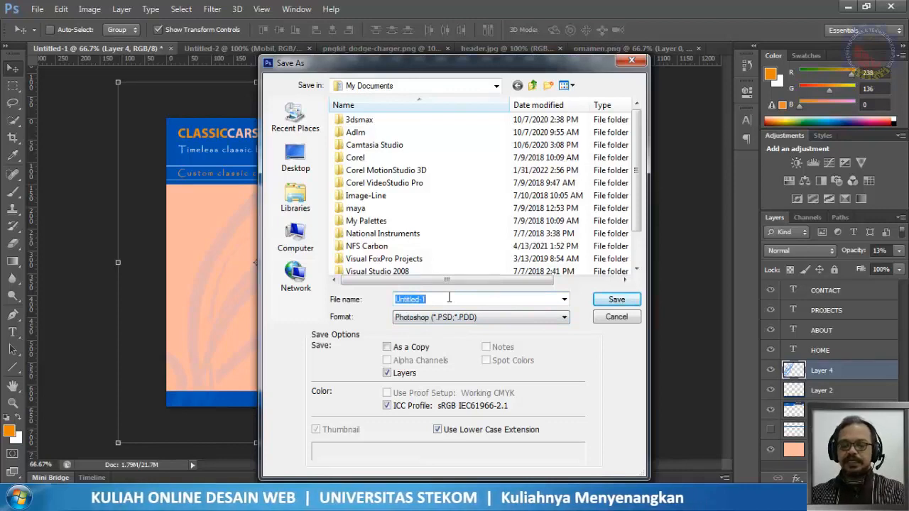
text(web ClassicCars)
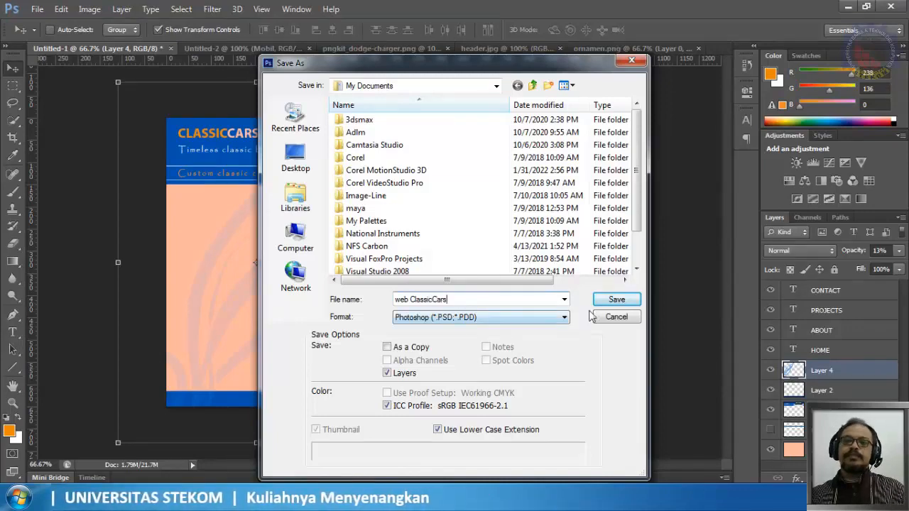
click(614, 300)
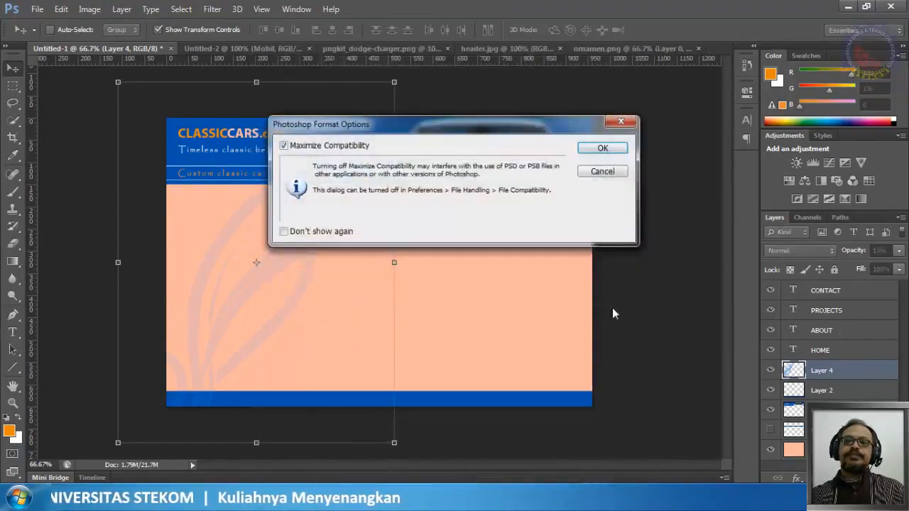
click(598, 151)
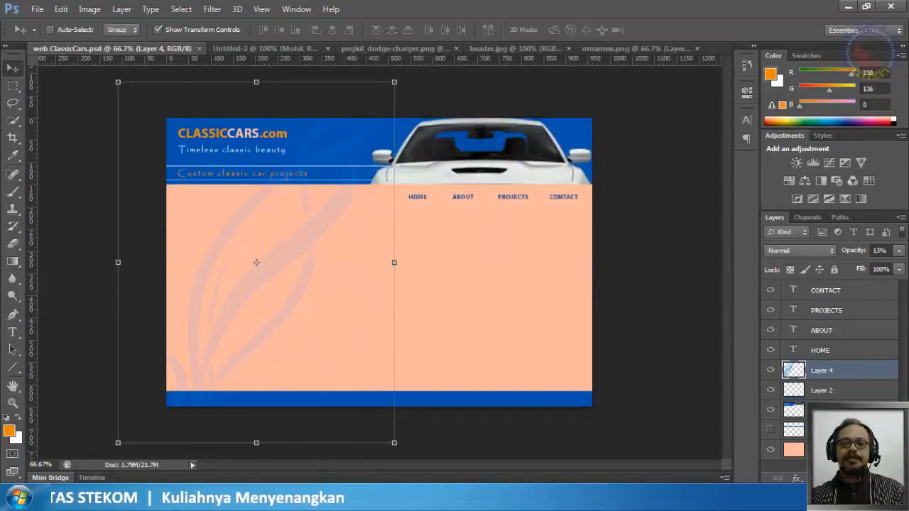
Step: Switch to Windows Explorer and check the details of the saved web ClassicCars Photoshop file in the Documents library
key(alt+Tab)
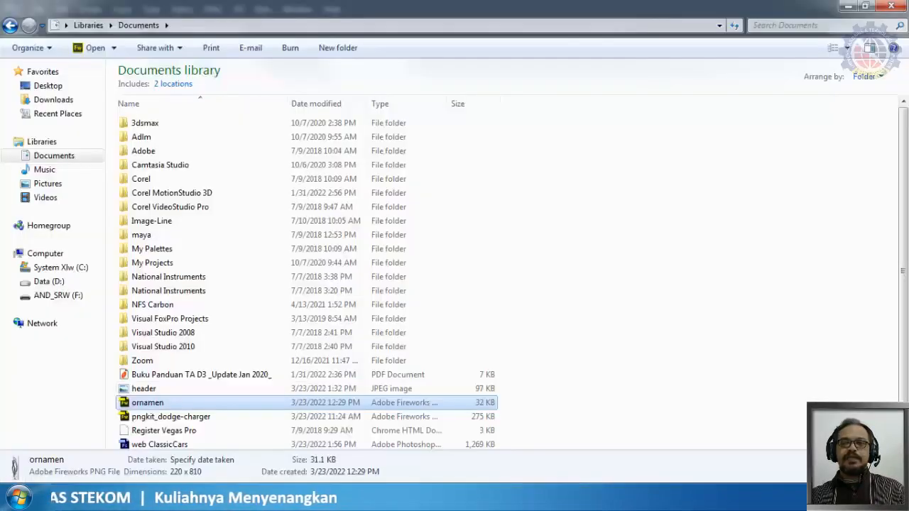
click(145, 389)
click(213, 429)
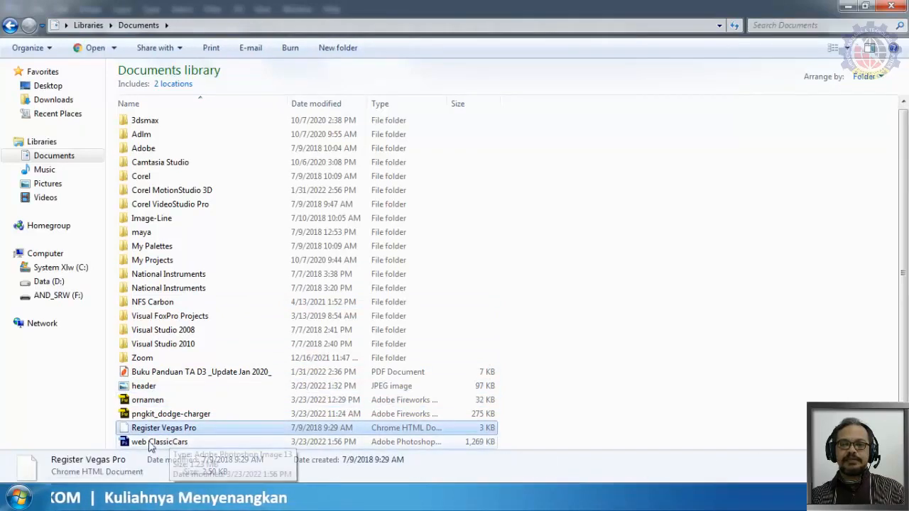
click(142, 442)
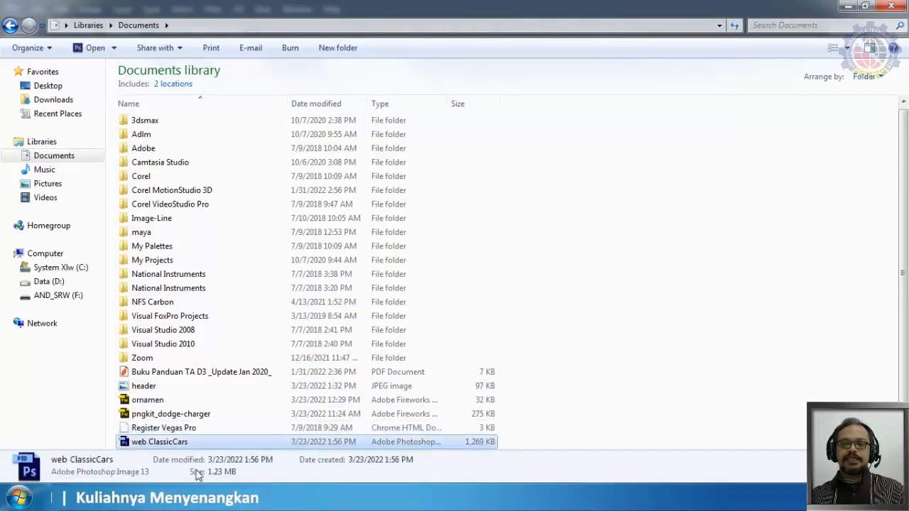
mouse_move(224, 497)
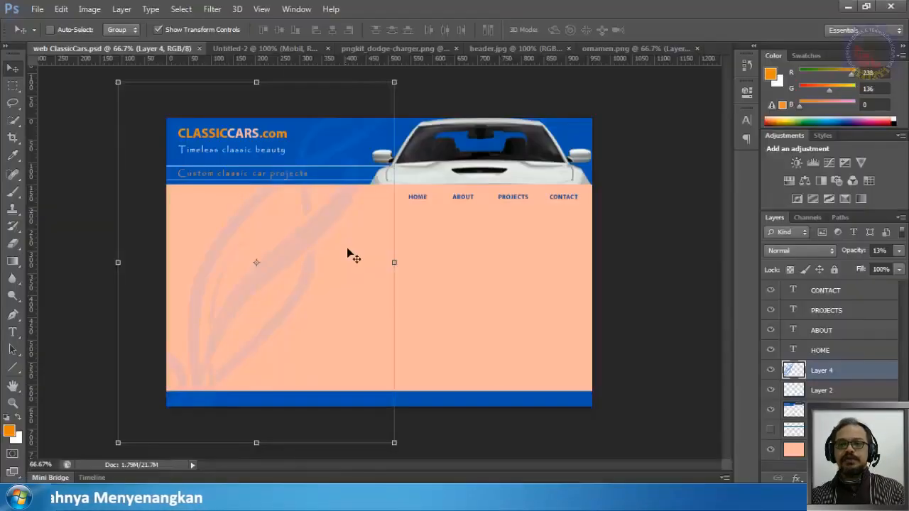
Step: In Photoshop, save a JPEG copy as web ClassicCars.jpg in My Documents with Maximum quality 12 and Baseline ("Standard") format
click(37, 8)
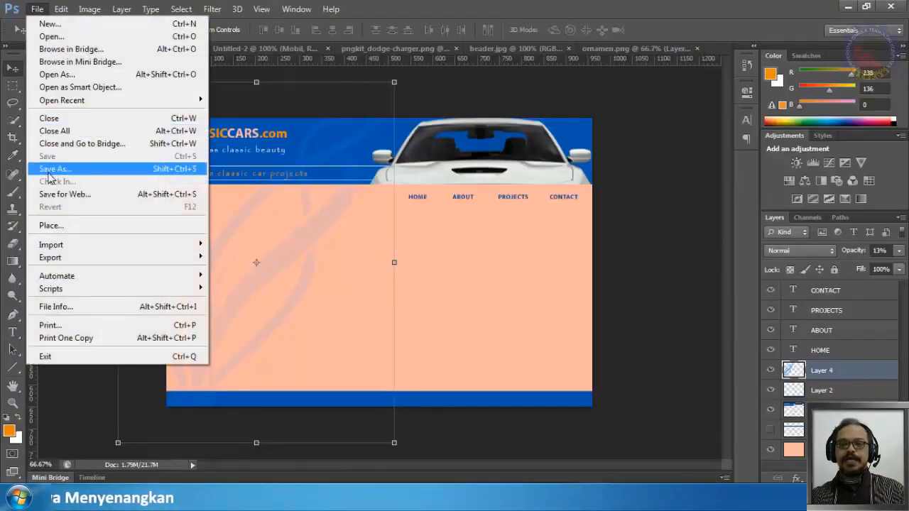
click(51, 171)
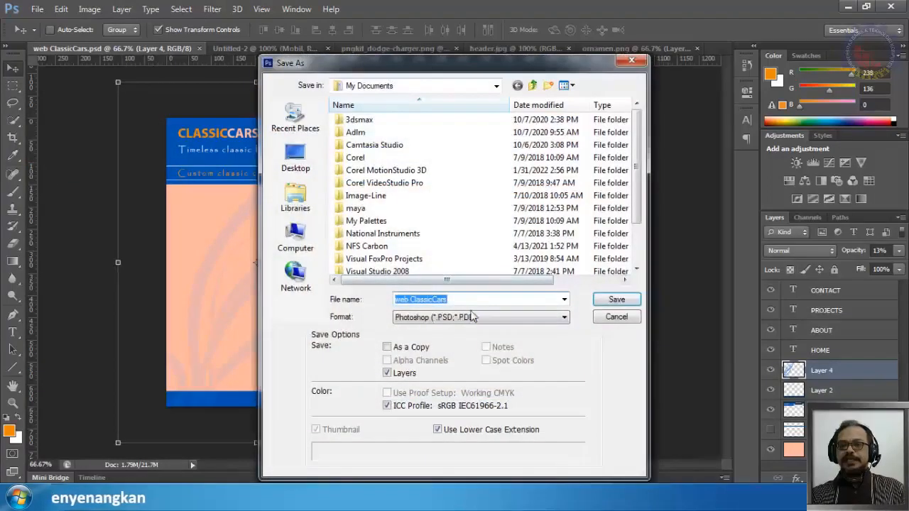
click(476, 318)
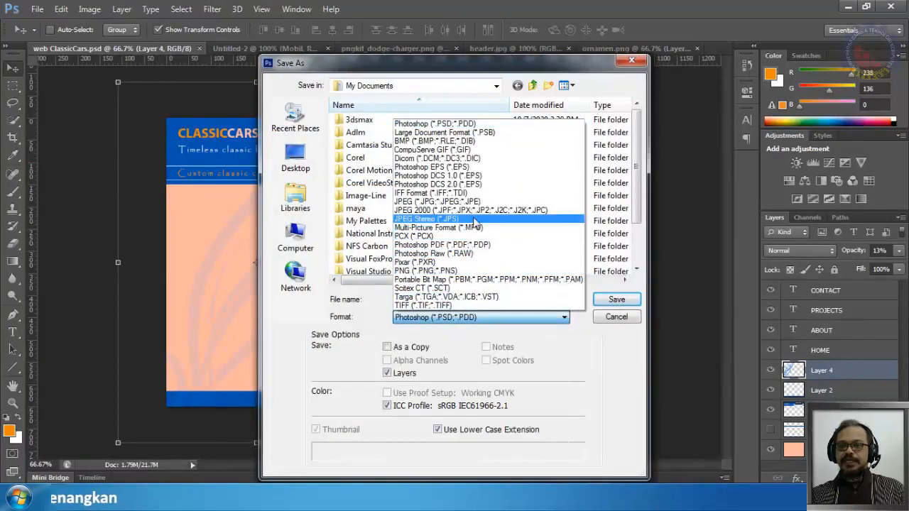
click(455, 201)
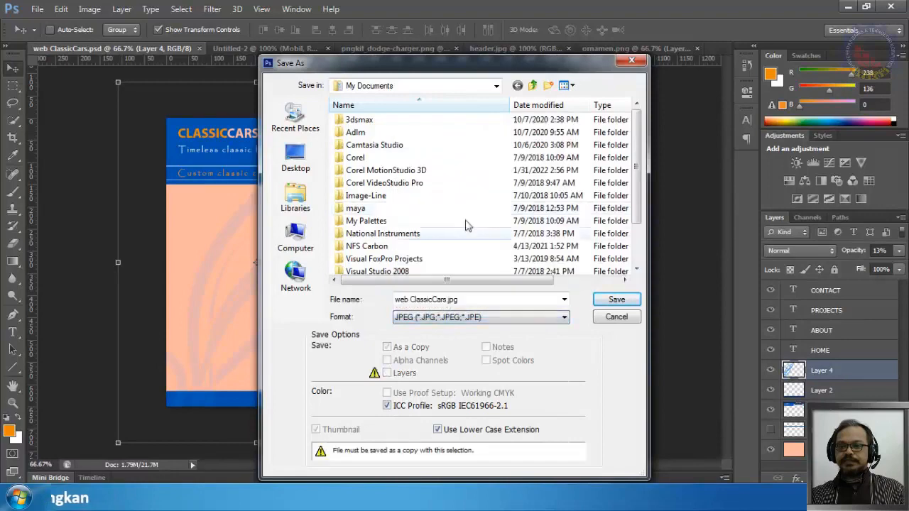
click(608, 301)
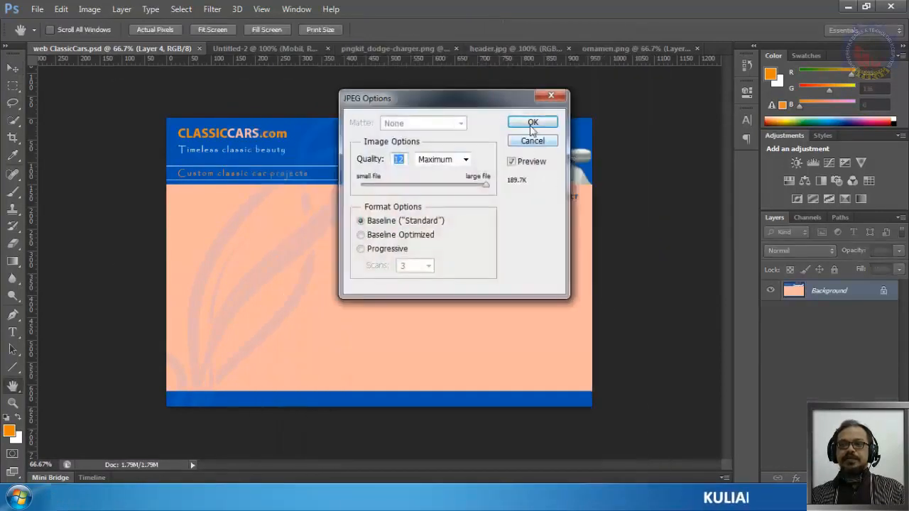
click(532, 122)
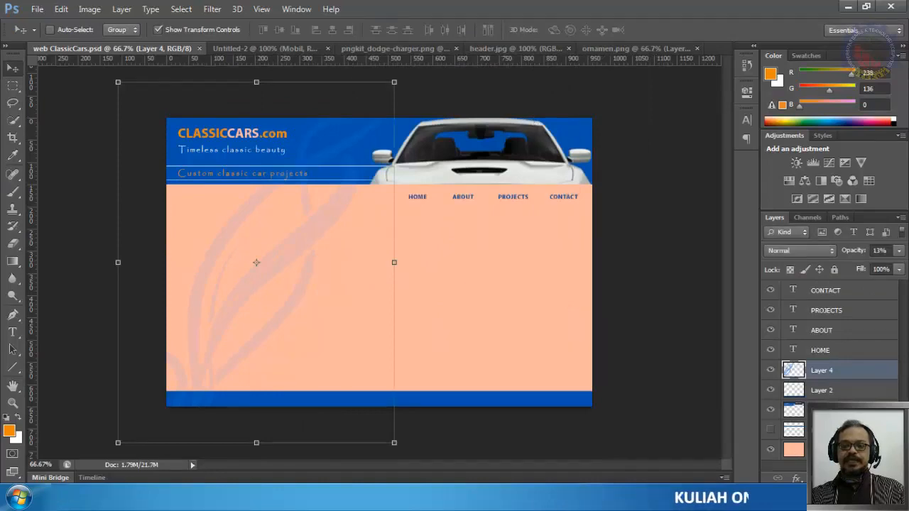
Step: Switch to the Documents library, view the web ClassicCars JPEG in a maximized Windows Photo Viewer, close it, and return to Photoshop
click(85, 497)
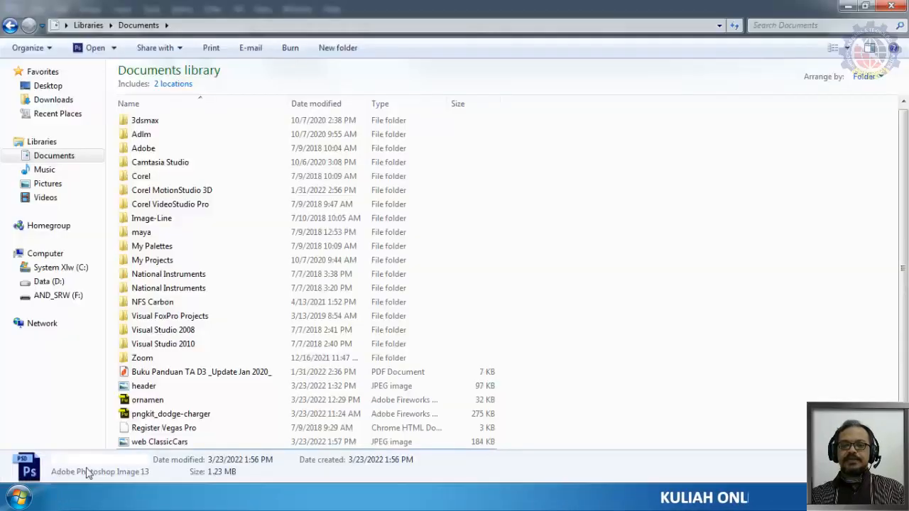
click(178, 443)
double_click(160, 447)
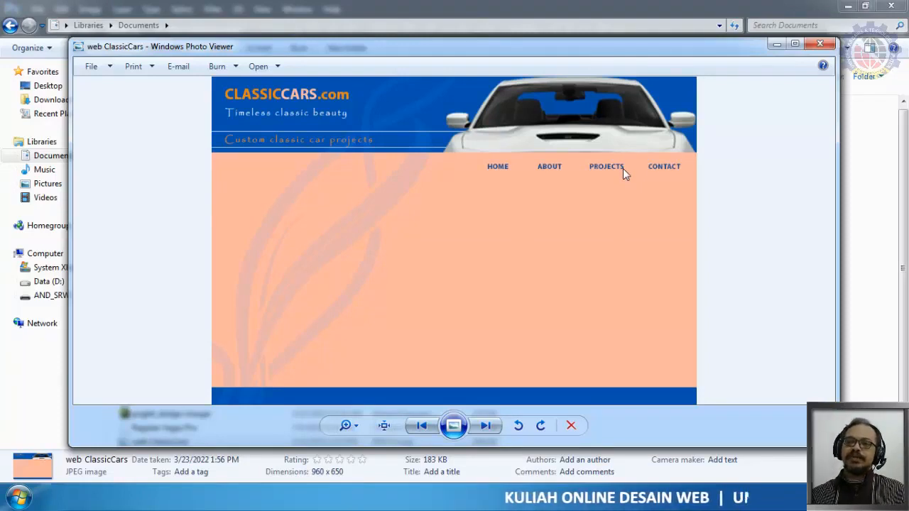
click(796, 44)
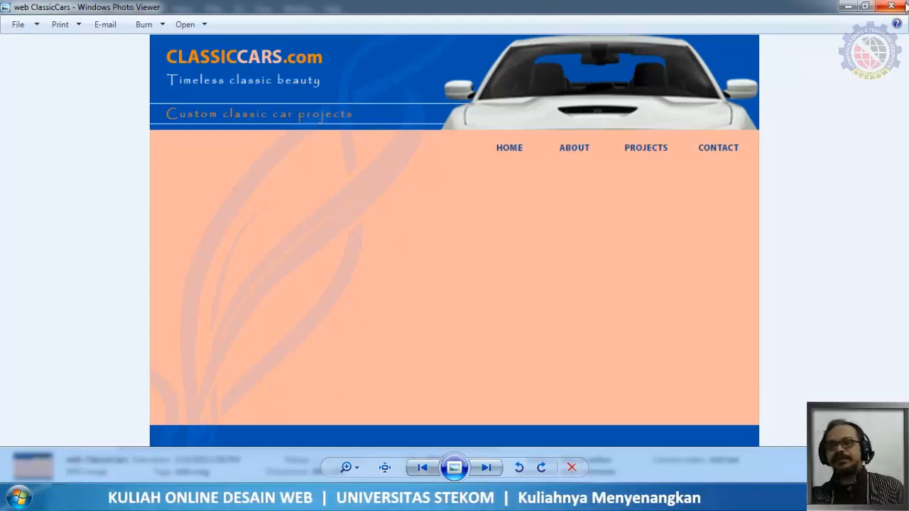
click(891, 6)
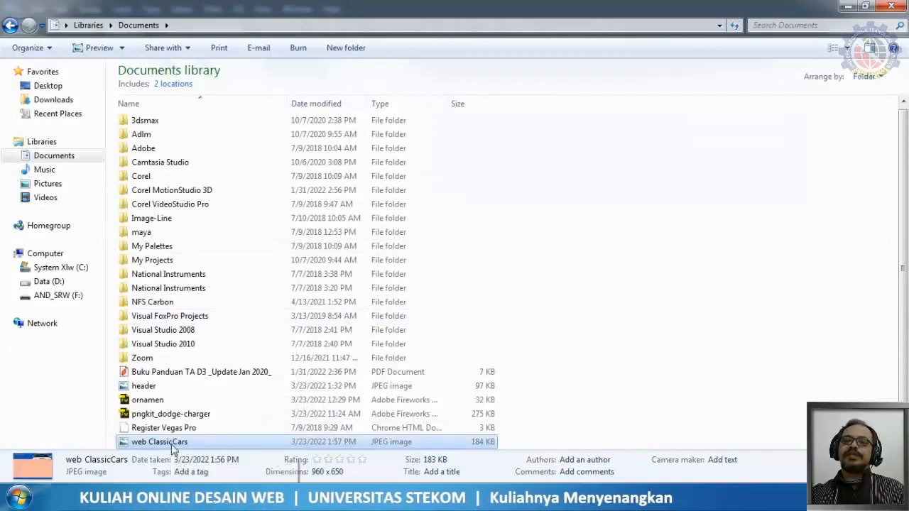
click(224, 497)
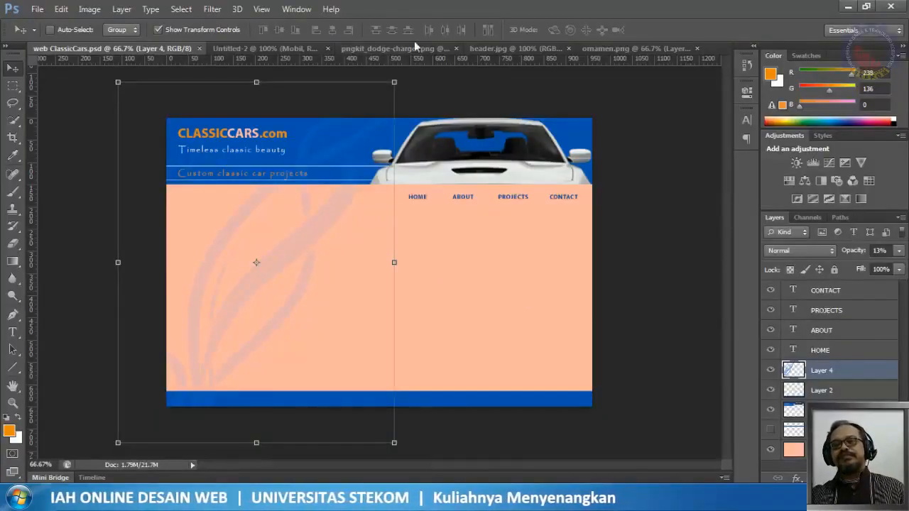
Step: Turn off the Move tool's Show Transform Controls option to hide the bounding box around the ornament
click(223, 29)
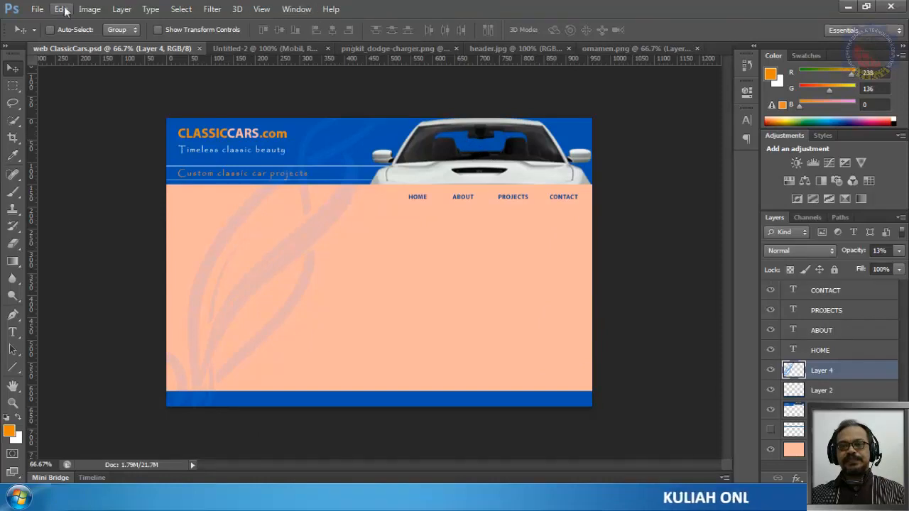
click(37, 10)
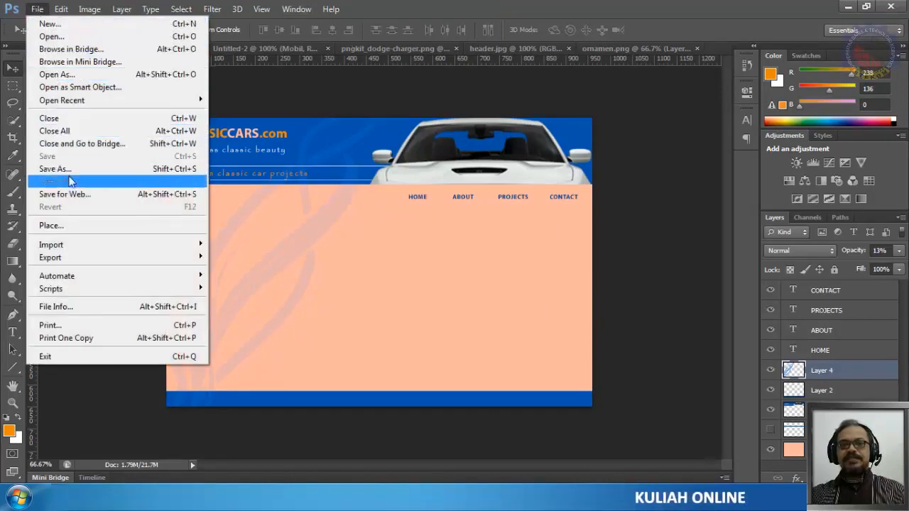
click(437, 68)
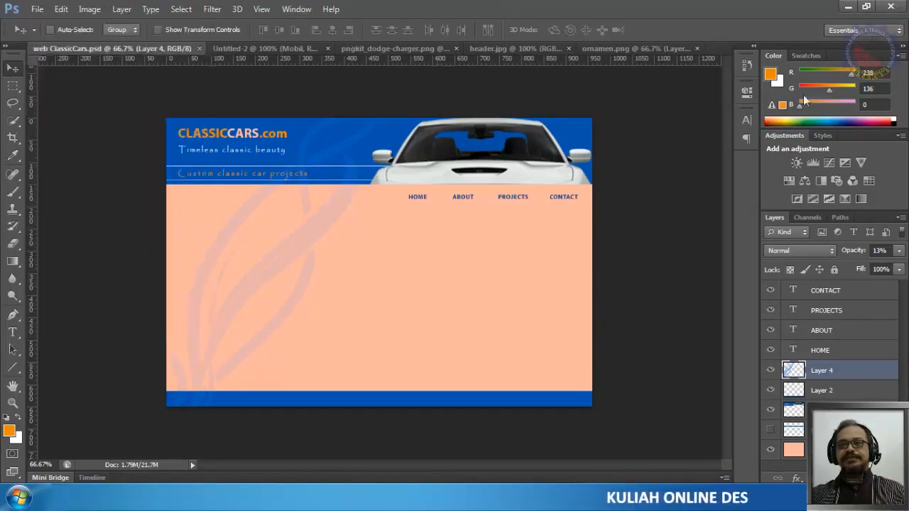